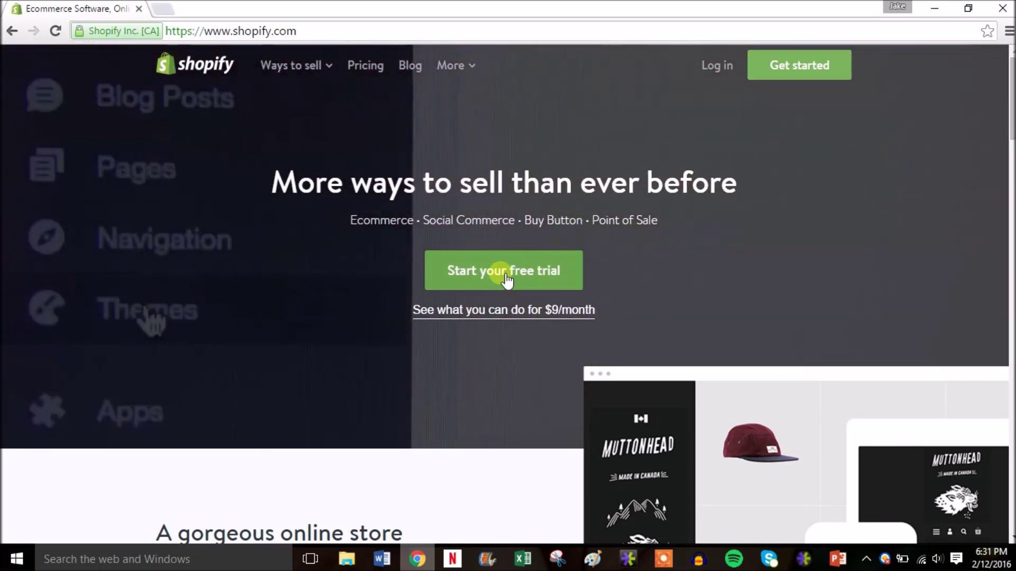
# Step: Start the free trial sign-up and enter the e-mail address and account password
pyautogui.click(506, 280)
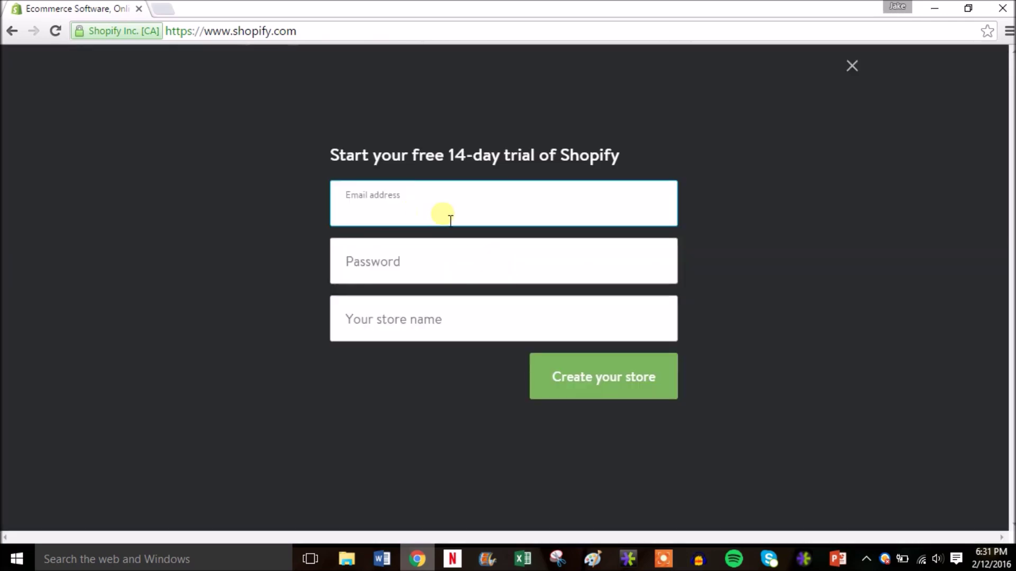
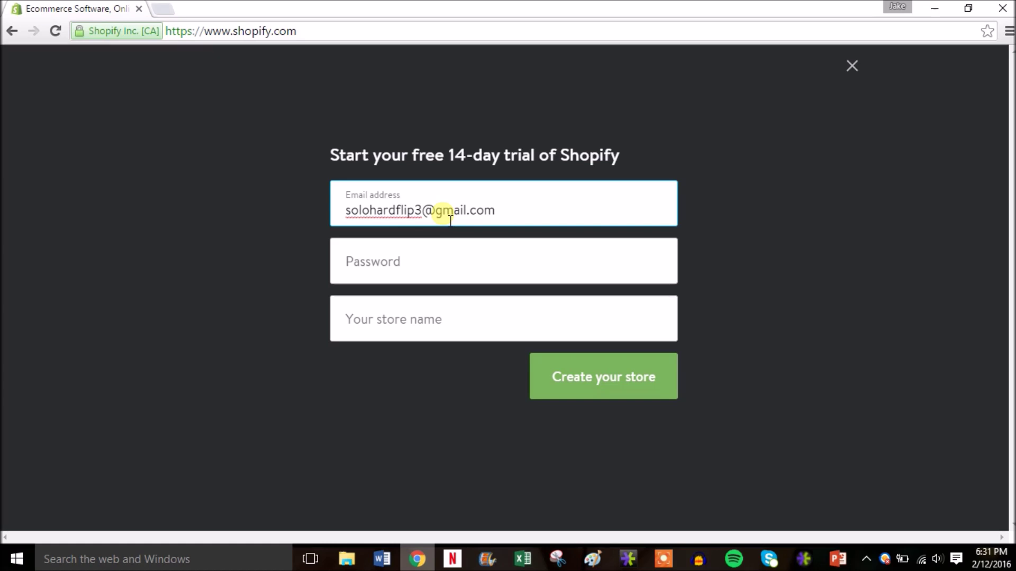
pyautogui.press('Tab')
pyautogui.write('••••••••••')
# Step: Name the store discount-tennis, without the .myshopify.com ending, and create it
pyautogui.press('Tab')
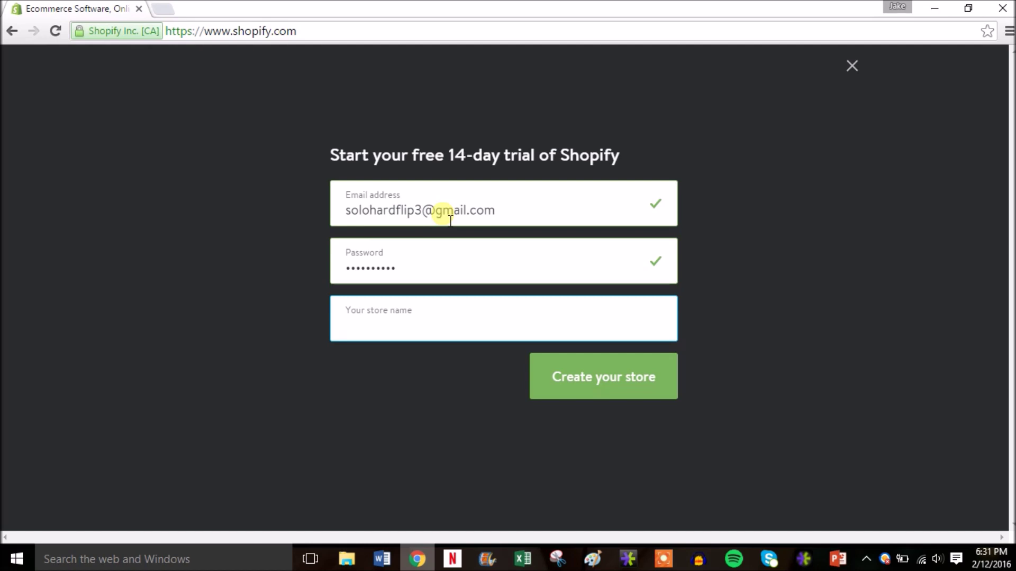
pyautogui.write('count-tennis')
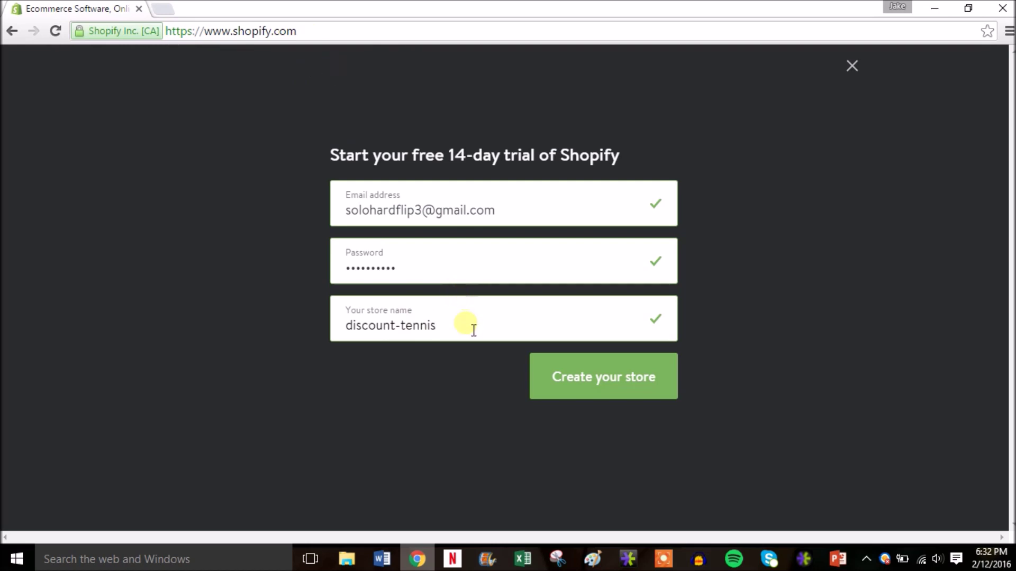
pyautogui.write('.')
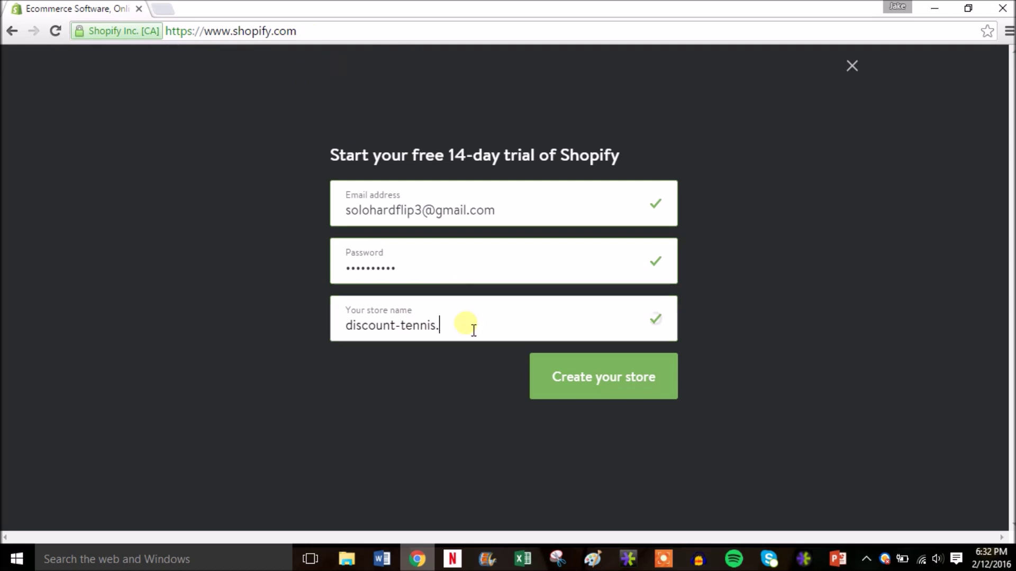
pyautogui.write('myshopify.com')
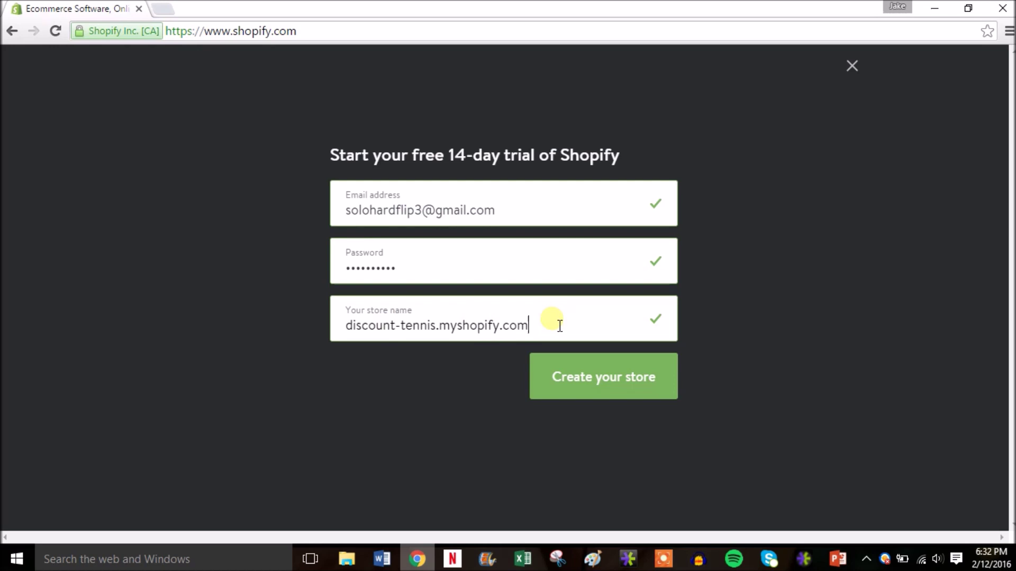
pyautogui.press('BackSpace')
pyautogui.press('BackSpace')
pyautogui.press('BackSpace')
pyautogui.press('BackSpace')
pyautogui.press('BackSpace')
pyautogui.press('BackSpace')
pyautogui.press('BackSpace')
pyautogui.press('BackSpace')
pyautogui.press('BackSpace')
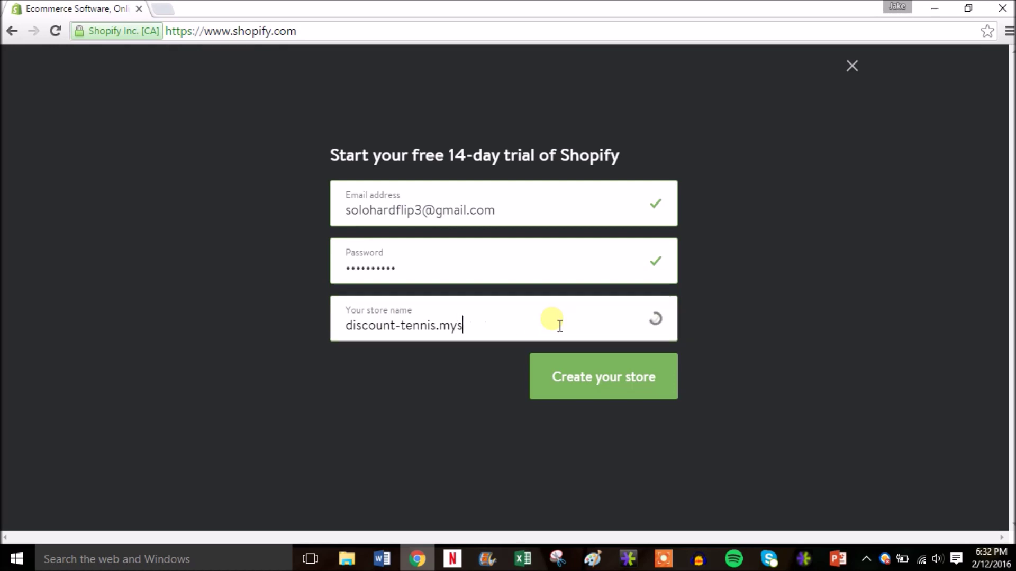
pyautogui.press('BackSpace')
pyautogui.press('BackSpace')
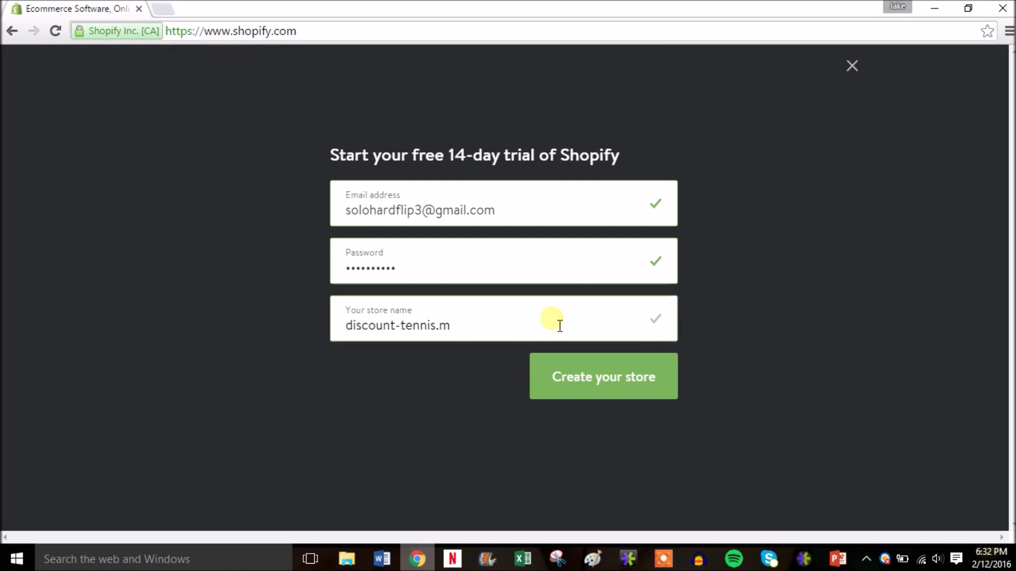
pyautogui.write('co')
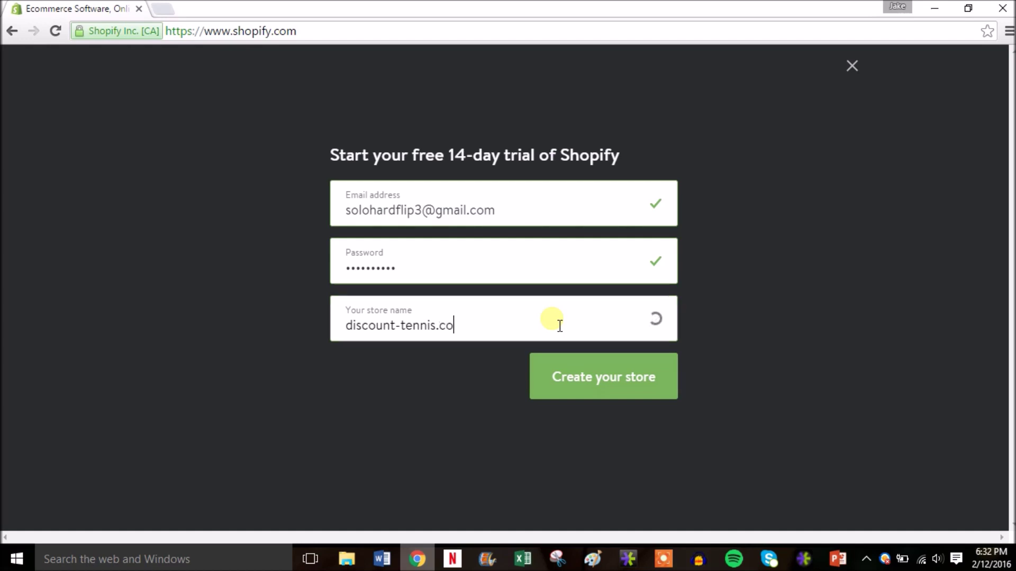
pyautogui.write('m')
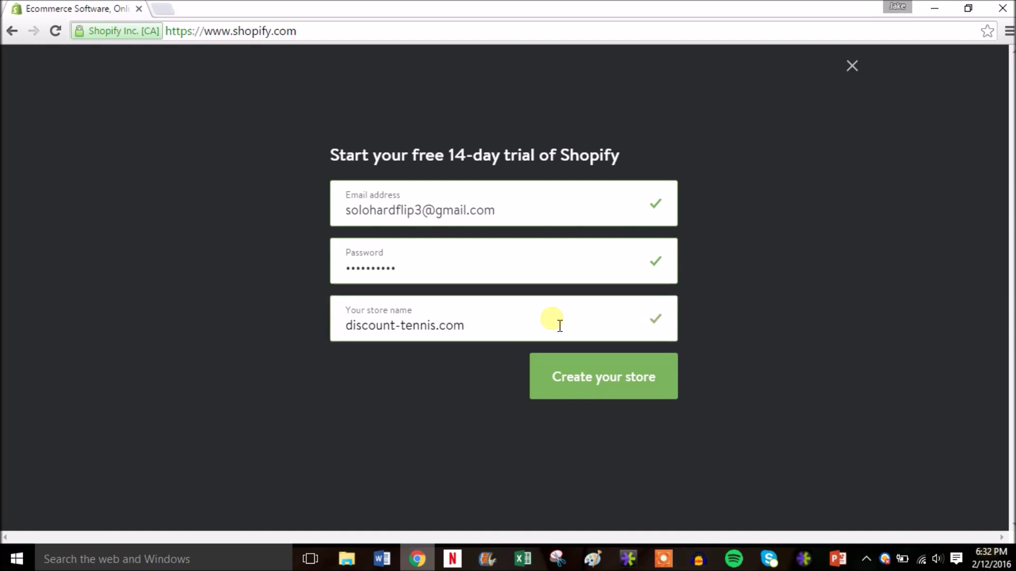
pyautogui.press('BackSpace')
pyautogui.press('BackSpace')
pyautogui.press('BackSpace')
pyautogui.press('BackSpace')
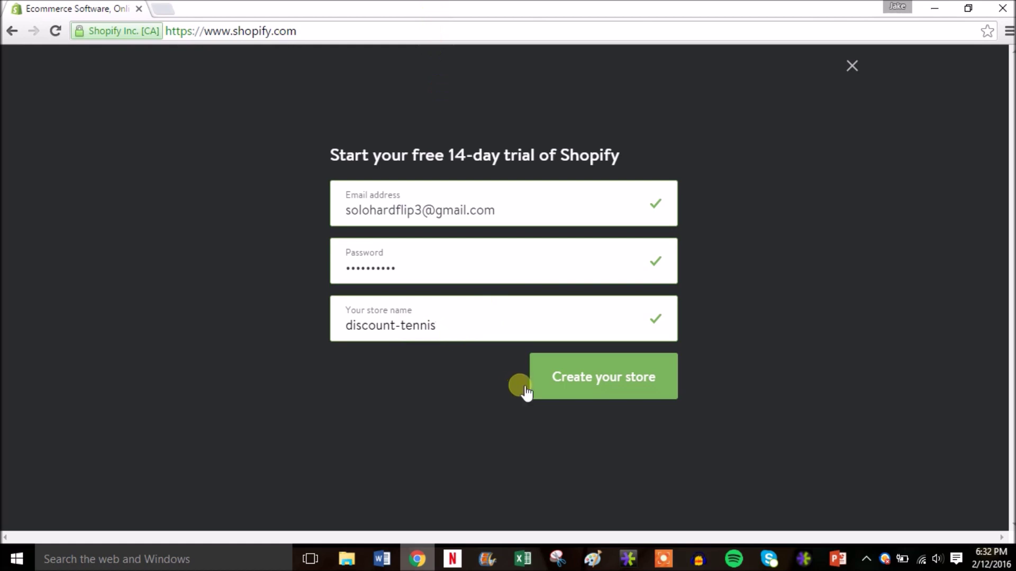
pyautogui.click(606, 379)
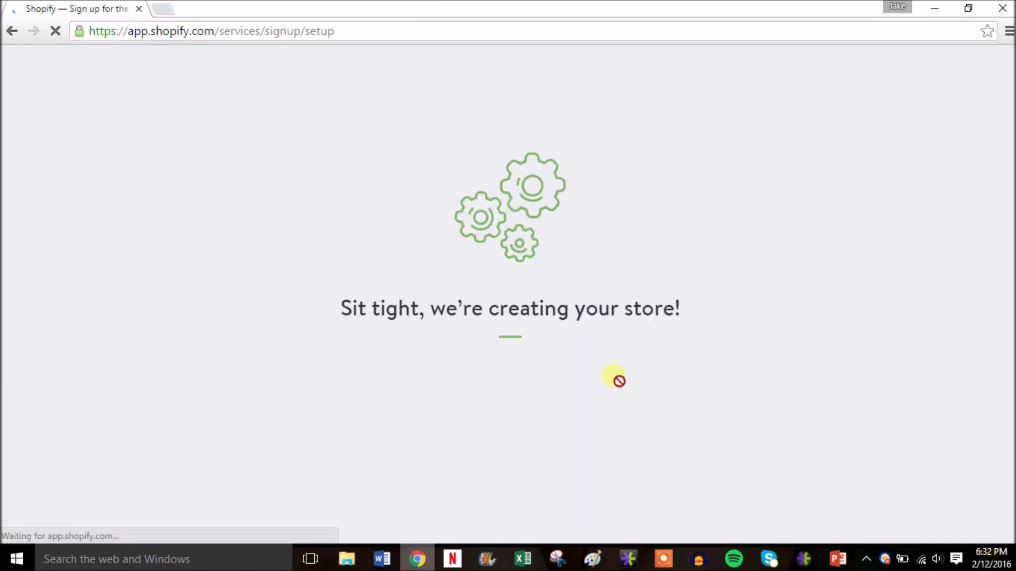
# Step: Dismiss the save-password prompt, answer 'I'm just playing around' and '$0' revenue, and enter the store
pyautogui.click(940, 192)
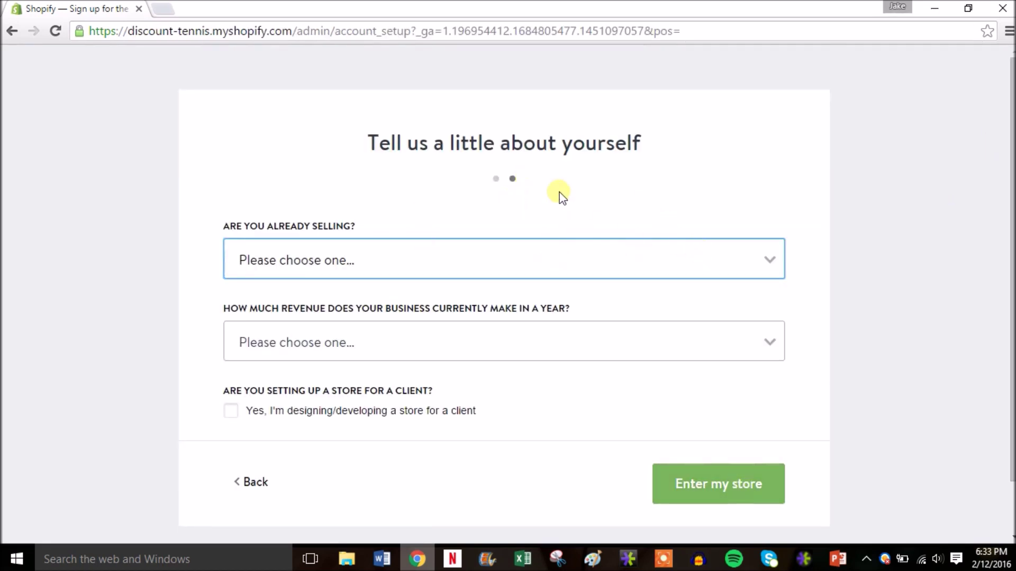
pyautogui.click(731, 263)
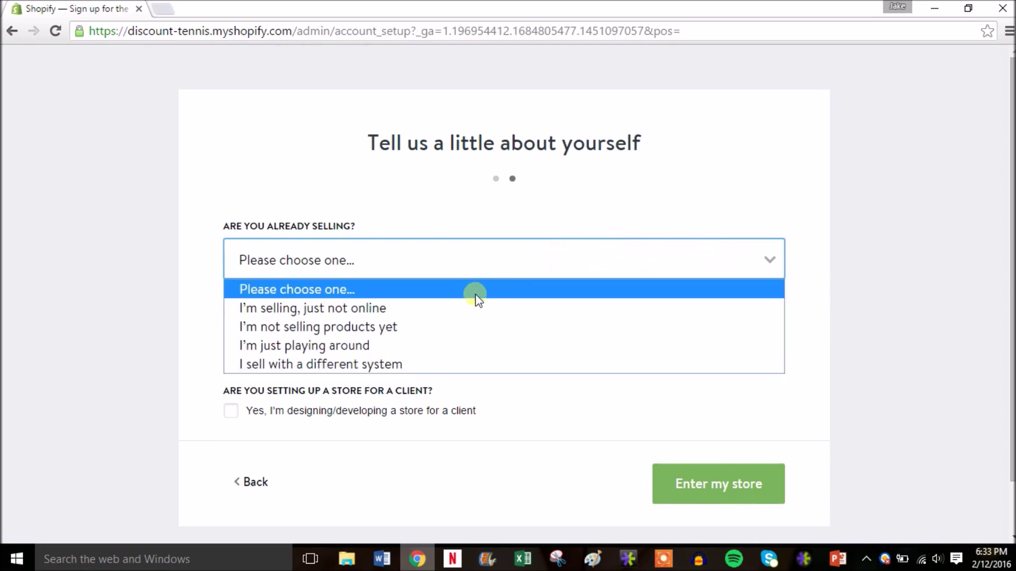
pyautogui.click(381, 345)
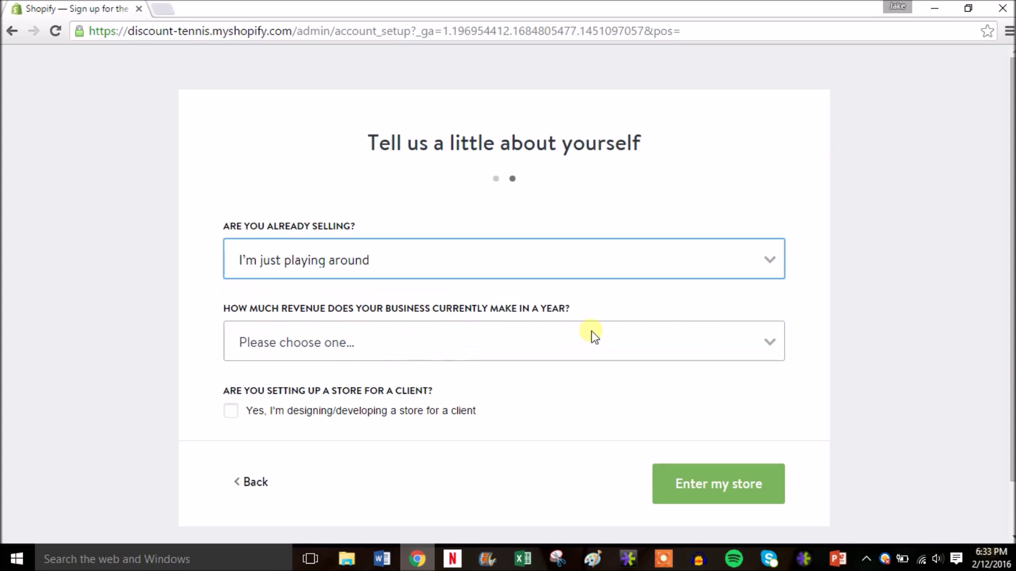
pyautogui.click(630, 338)
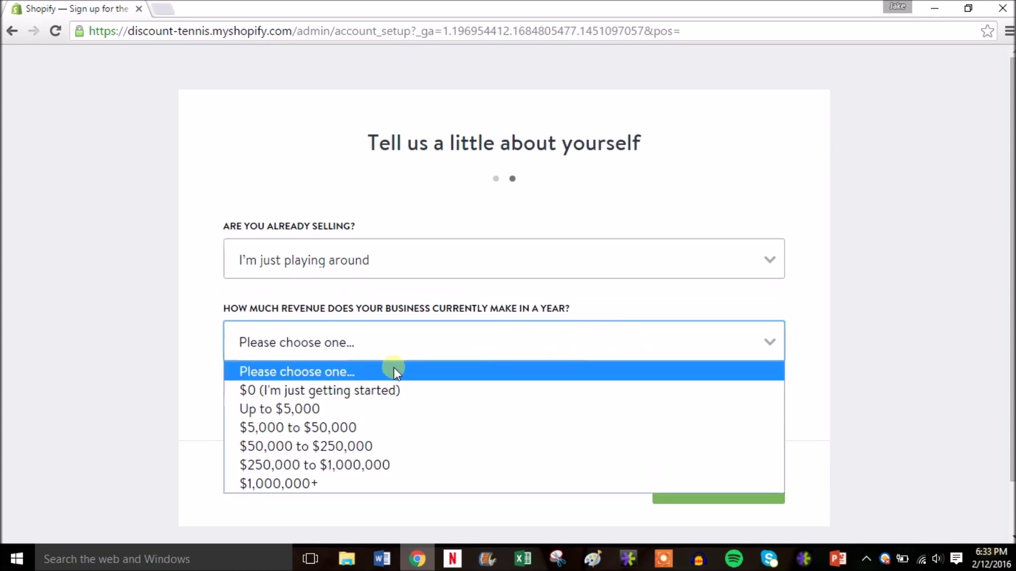
pyautogui.click(387, 390)
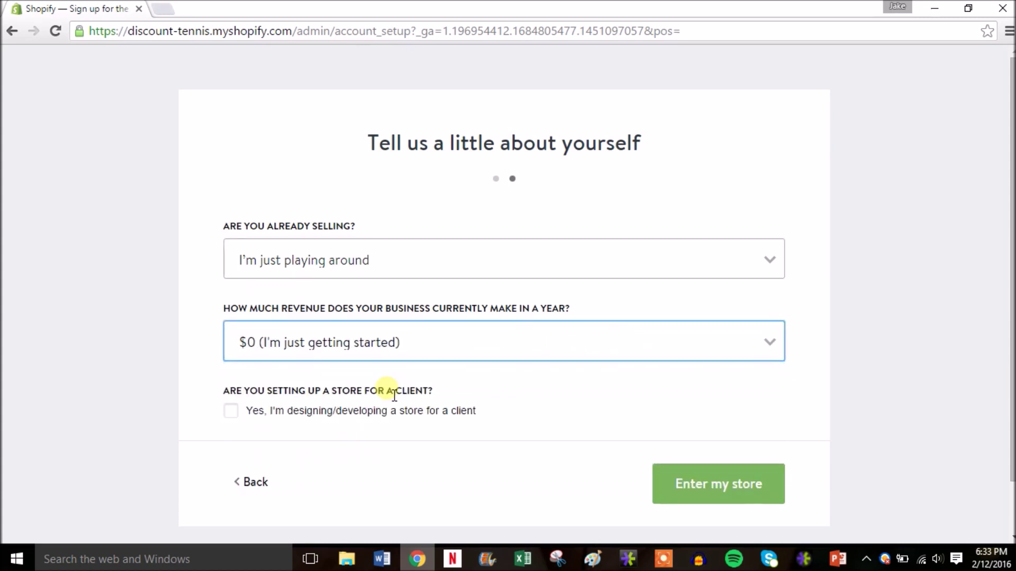
pyautogui.click(733, 476)
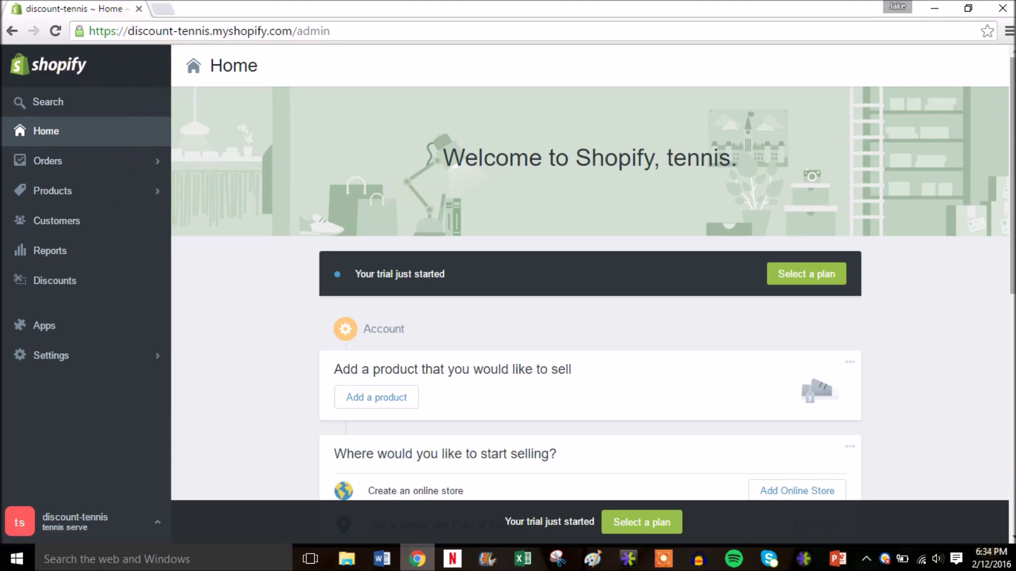
# Step: Add the Online Store sales channel and go to the free theme selection
pyautogui.scroll(-3, 590, 293)
pyautogui.scroll(-1, 590, 294)
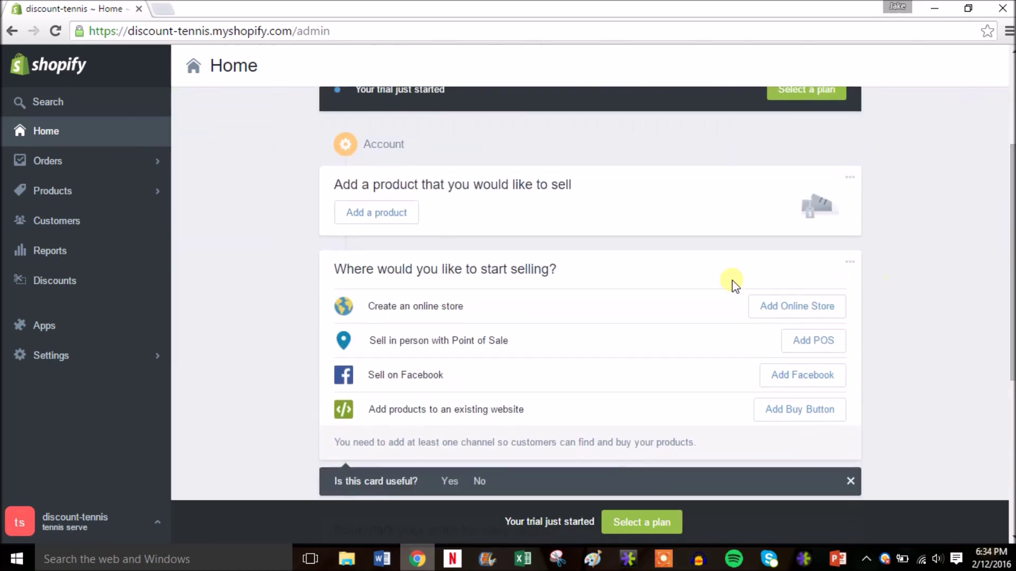
pyautogui.click(793, 312)
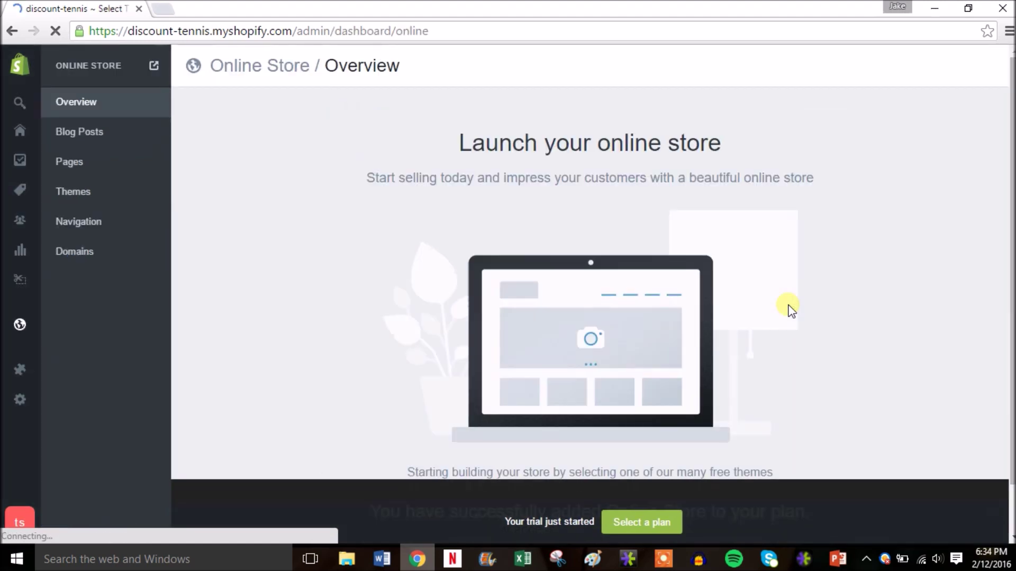
pyautogui.scroll(-1, 1011, 186)
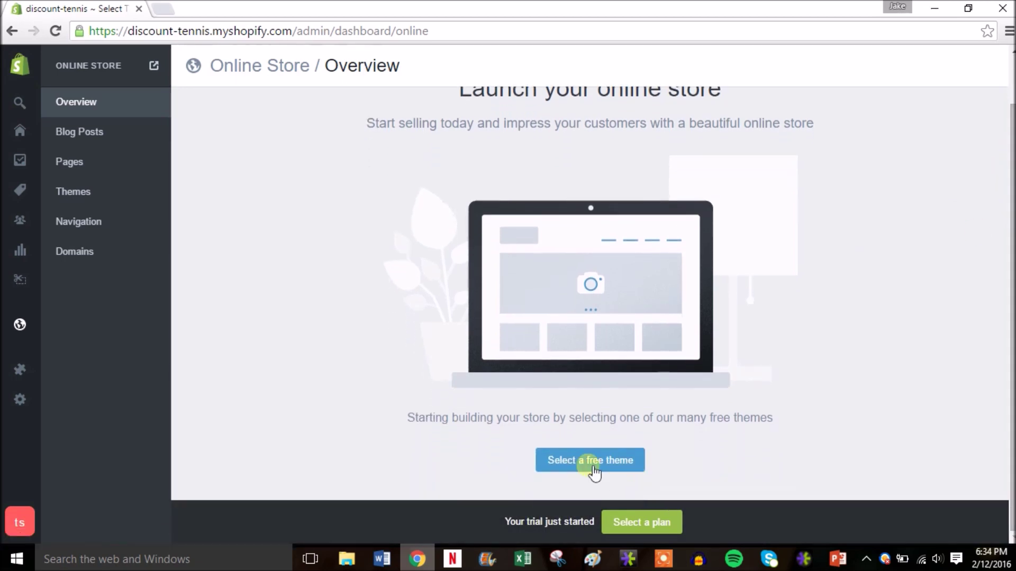
pyautogui.click(585, 462)
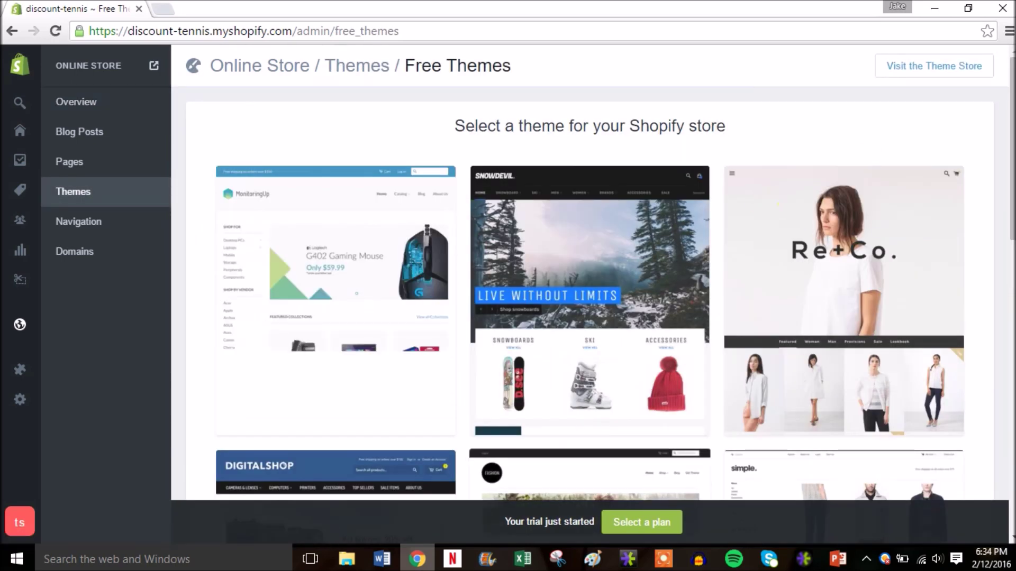
# Step: Open the Theme Store, filter to Free themes, and browse to the Minimal theme page
pyautogui.moveTo(1009, 100); pyautogui.dragTo(1009, 441)
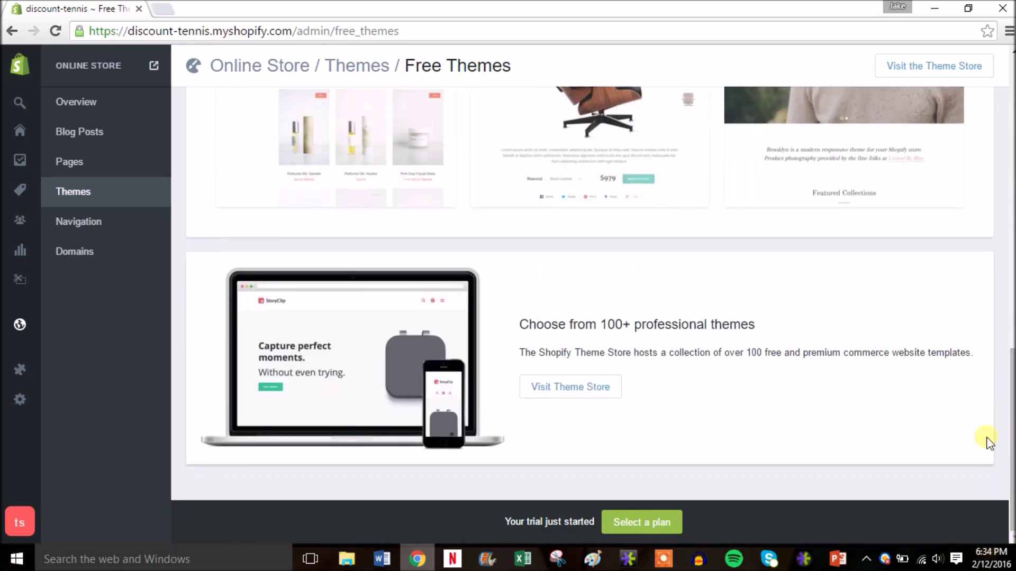
pyautogui.click(582, 391)
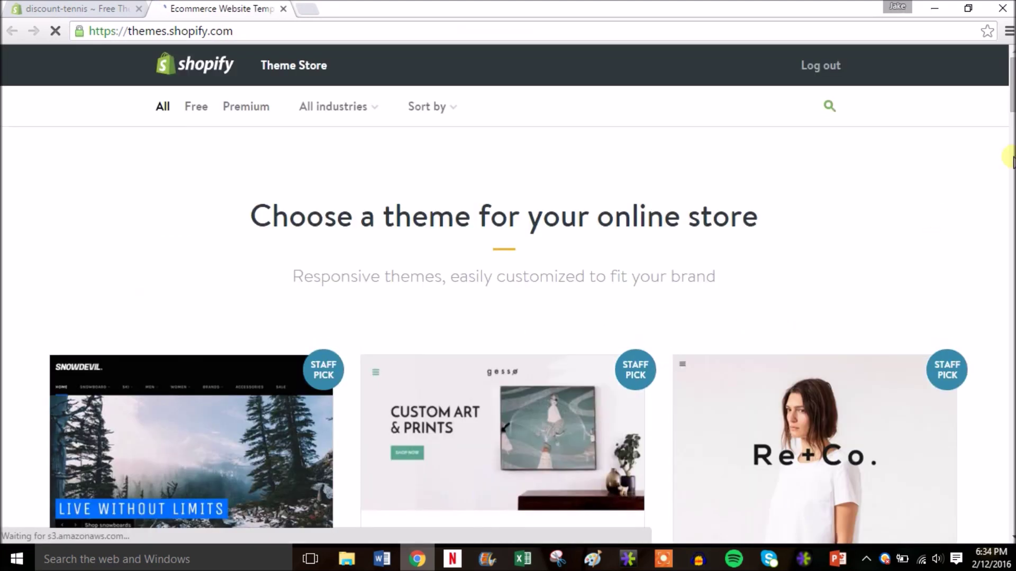
pyautogui.moveTo(1013, 75)
pyautogui.mouseDown()
pyautogui.moveTo(1011, 236)
pyautogui.moveTo(1010, 74)
pyautogui.mouseUp()
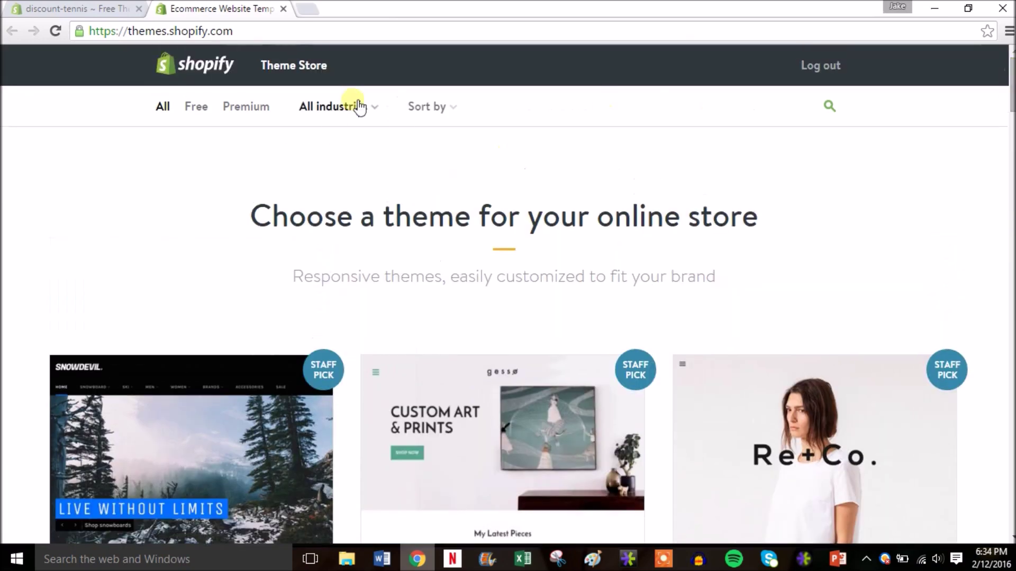
pyautogui.click(204, 109)
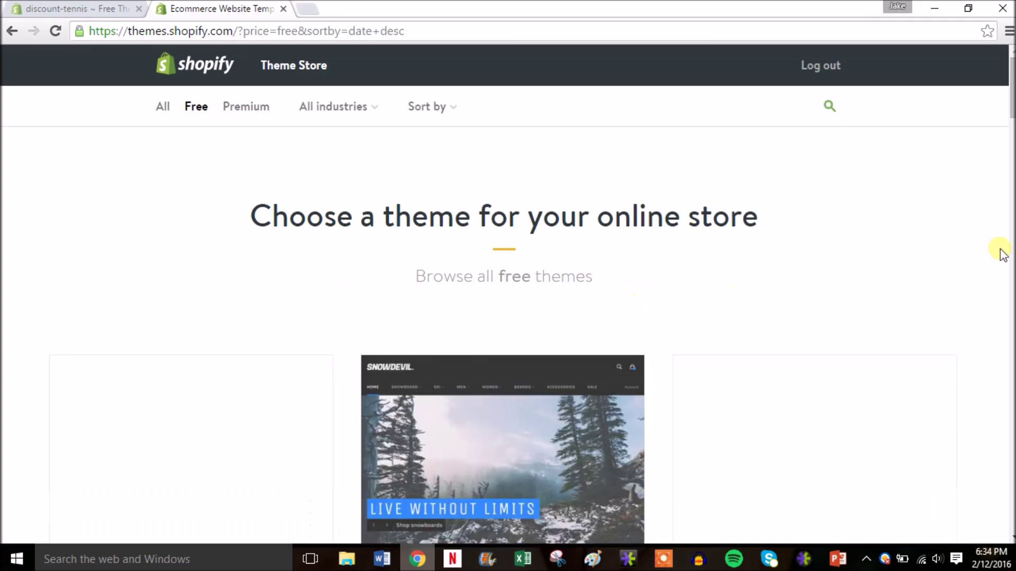
pyautogui.moveTo(1008, 92); pyautogui.dragTo(1008, 216)
pyautogui.moveTo(1010, 226); pyautogui.dragTo(1011, 396)
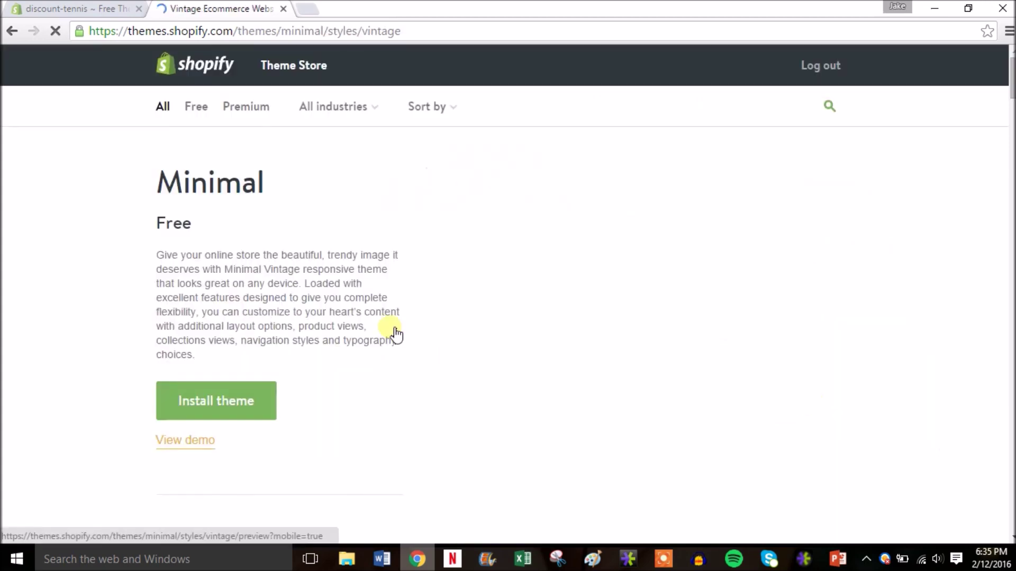
# Step: Install the Minimal theme, publish it as the live theme, and view it under Themes
pyautogui.click(224, 401)
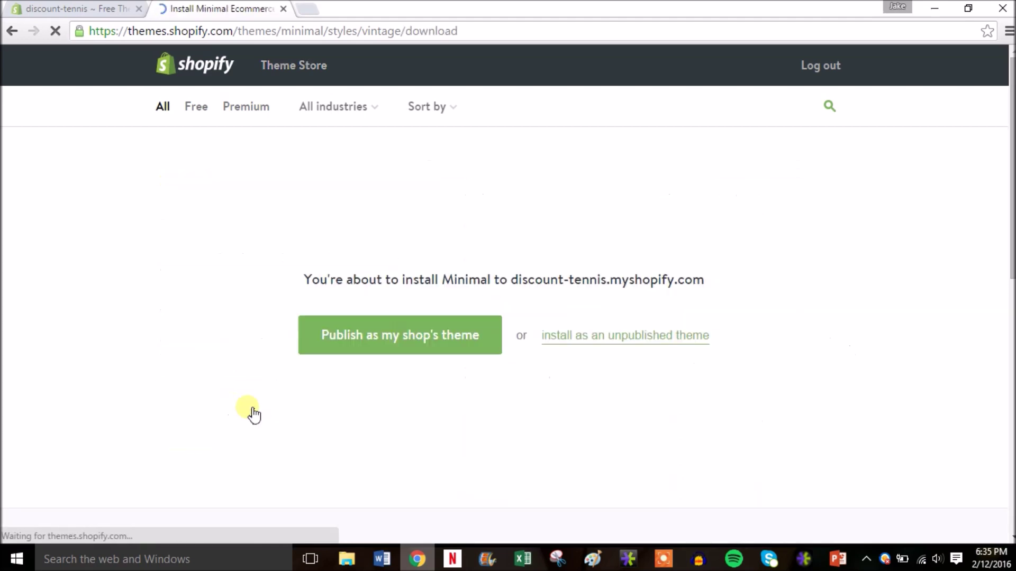
pyautogui.click(429, 336)
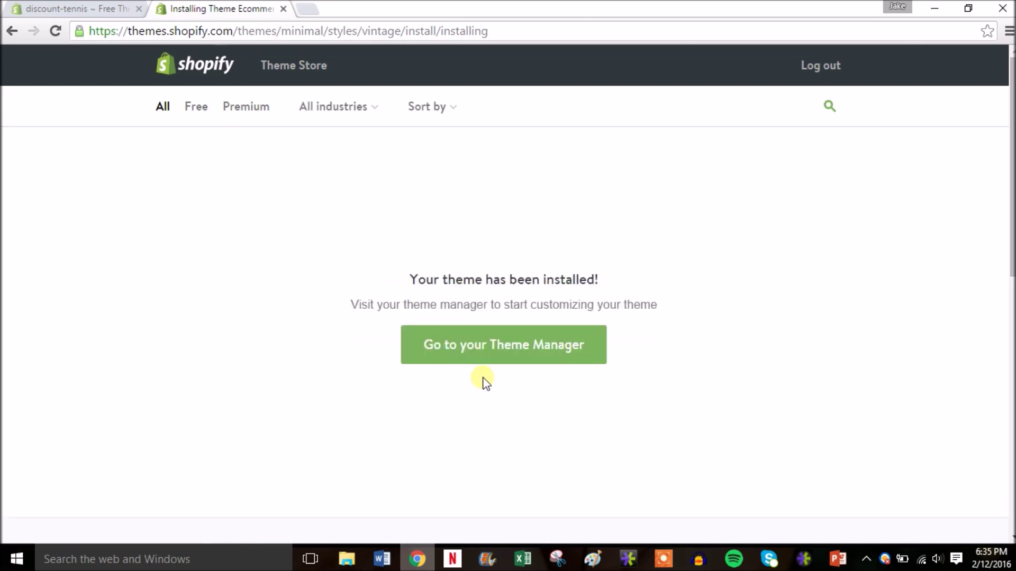
pyautogui.click(501, 347)
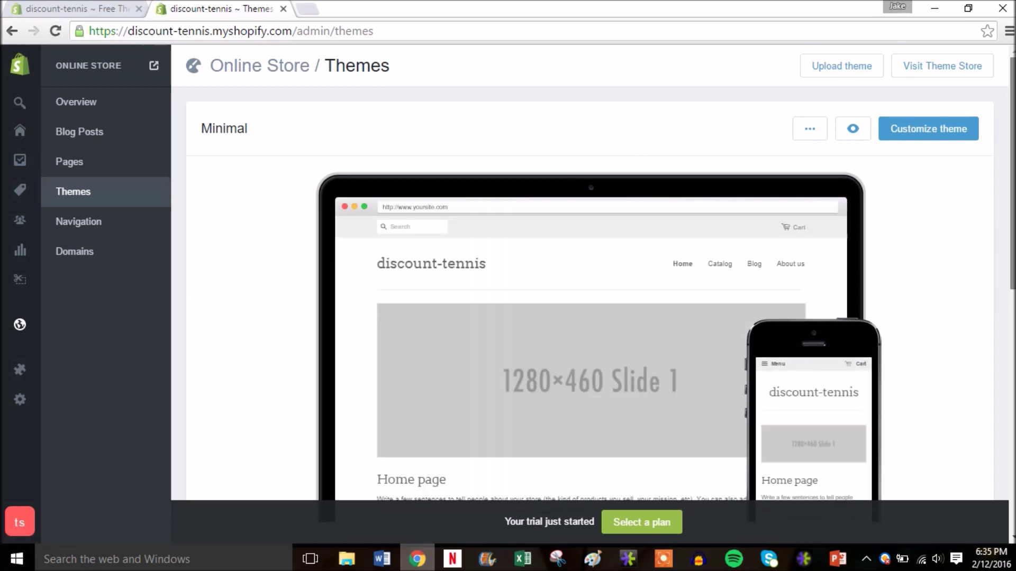
pyautogui.scroll(-2, 601, 307)
pyautogui.scroll(2, 601, 307)
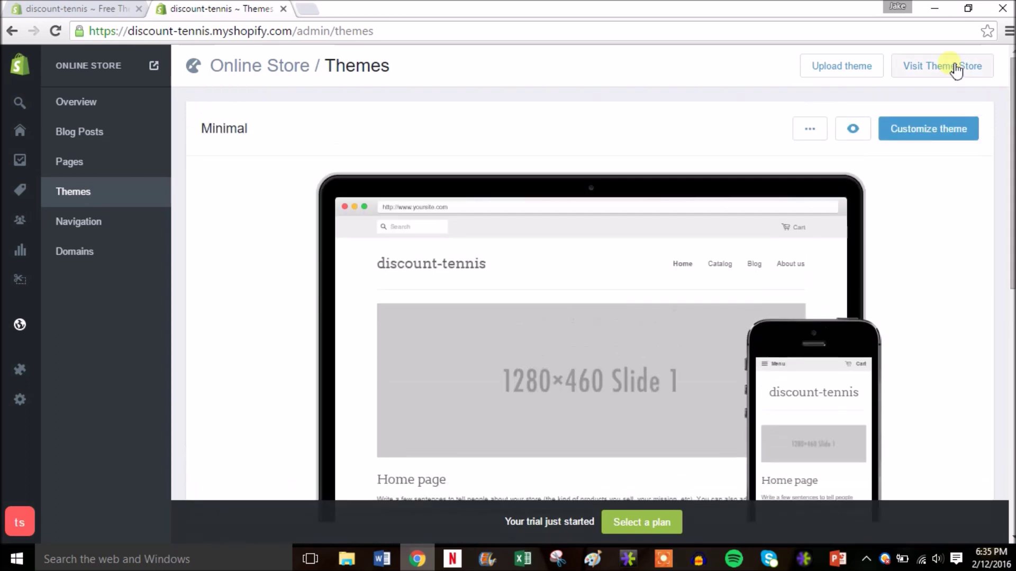
# Step: Open Customize for the Minimal theme and scroll through its sidebar sections
pyautogui.click(931, 136)
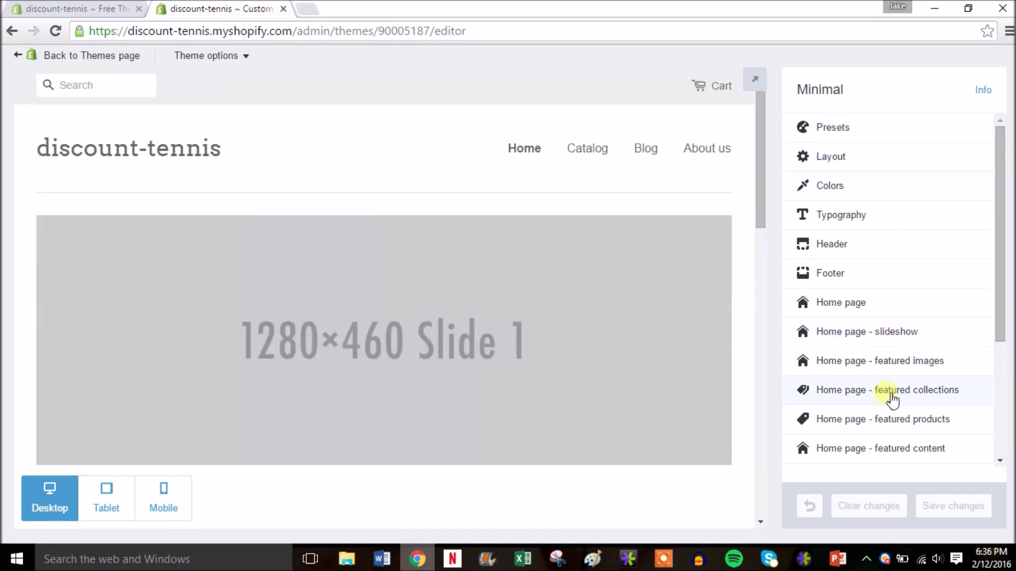
pyautogui.moveTo(1000, 184); pyautogui.dragTo(1007, 150)
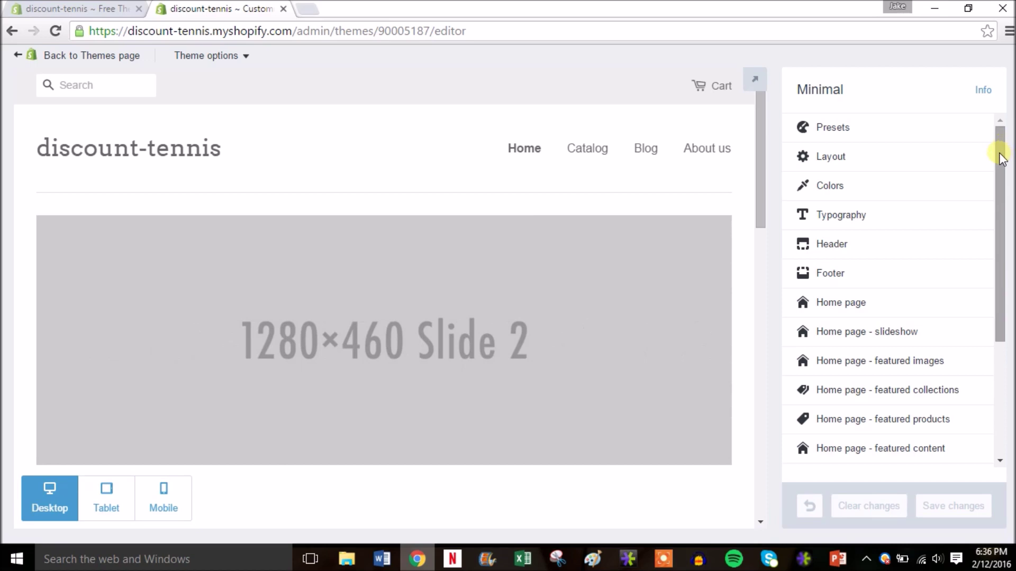
pyautogui.moveTo(1001, 158); pyautogui.dragTo(1004, 191)
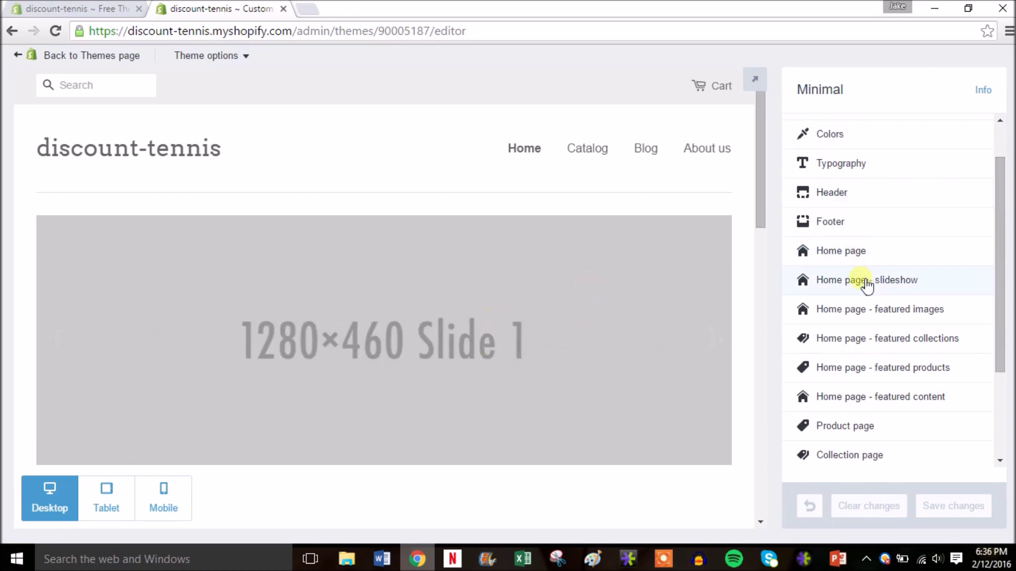
# Step: Replace Slide 1's image with the tennis photo from the Shopify Sample Site folder
pyautogui.click(866, 282)
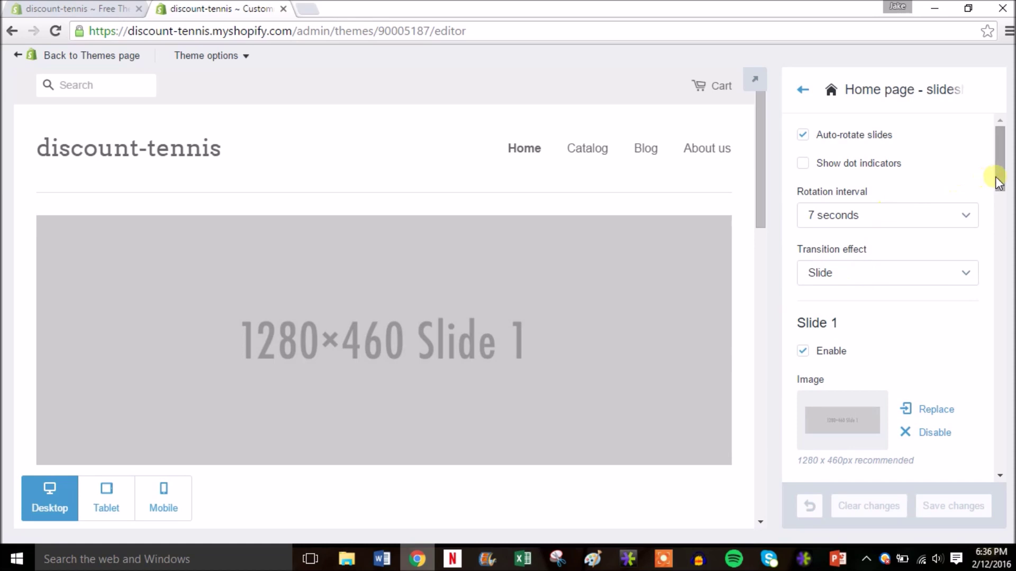
pyautogui.moveTo(1000, 182); pyautogui.dragTo(1003, 212)
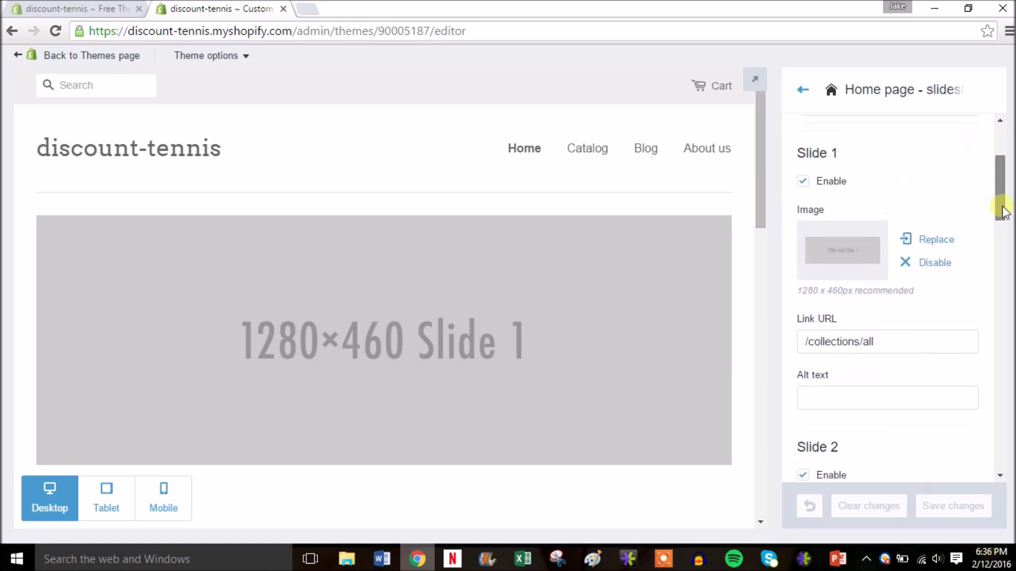
pyautogui.click(856, 255)
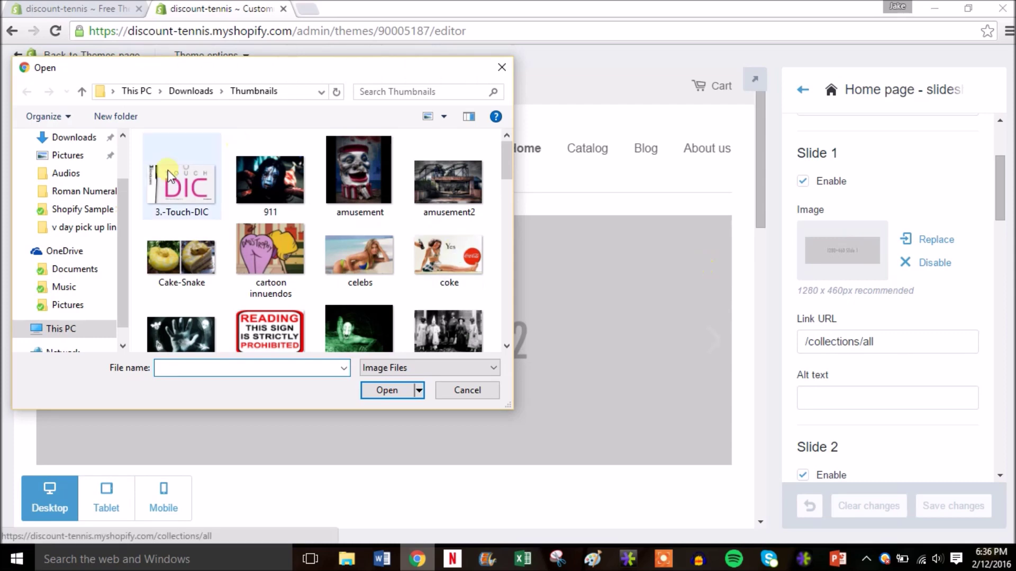
pyautogui.click(78, 307)
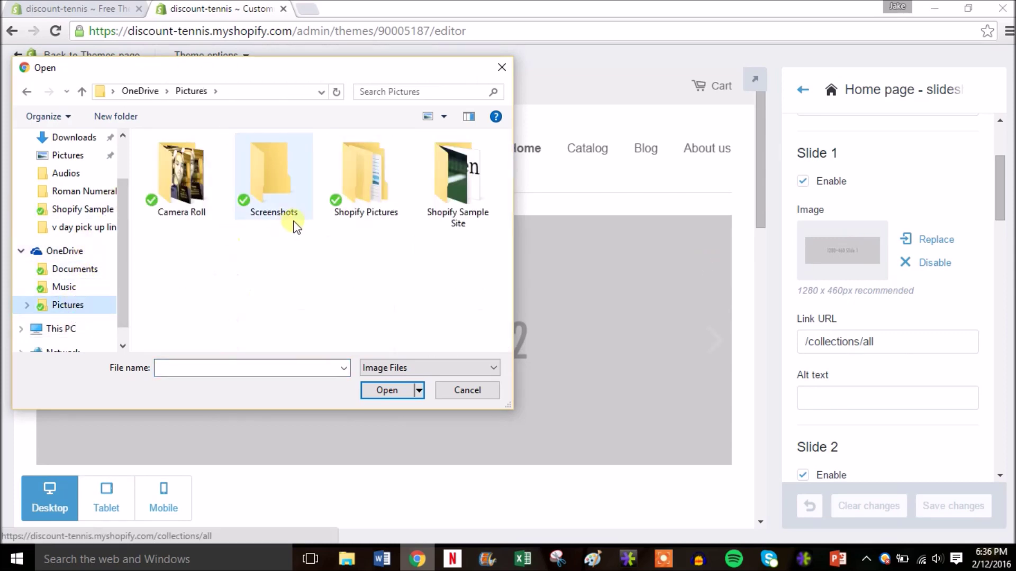
pyautogui.click(449, 180)
pyautogui.doubleClick(449, 180)
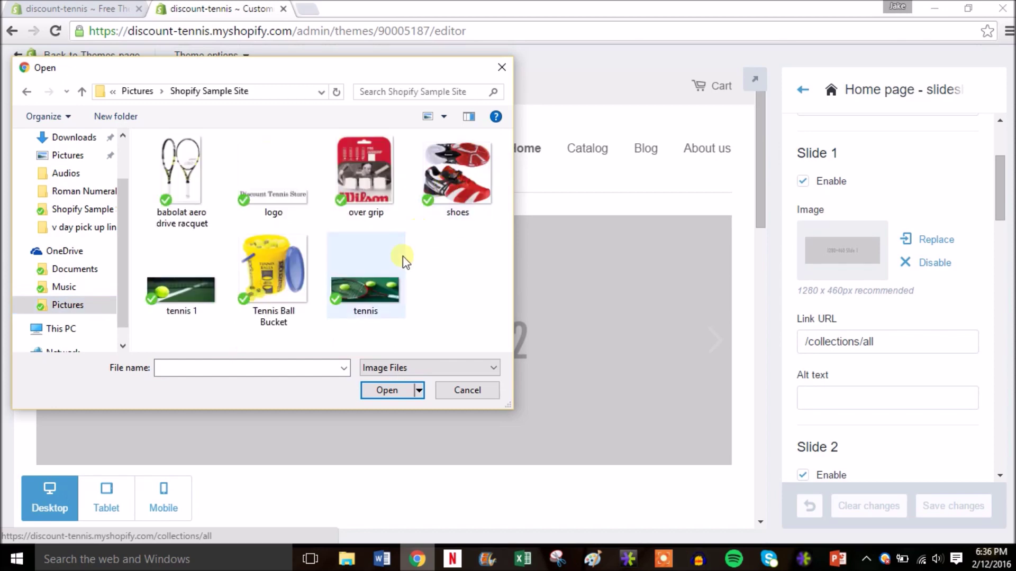
pyautogui.doubleClick(370, 285)
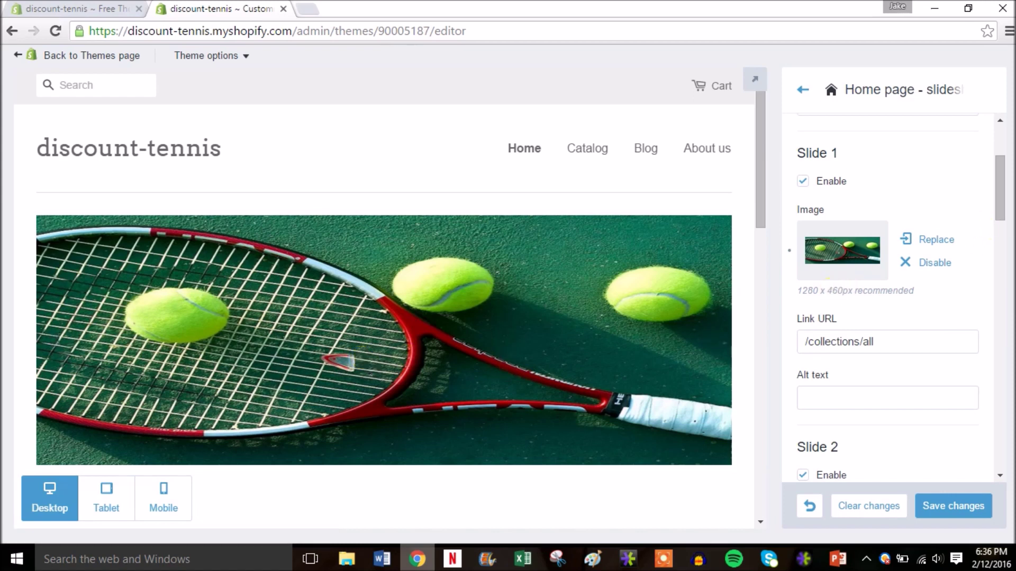
# Step: Set Slide 2's image to tennis 1 and save the slideshow changes
pyautogui.moveTo(1000, 180); pyautogui.dragTo(1000, 186)
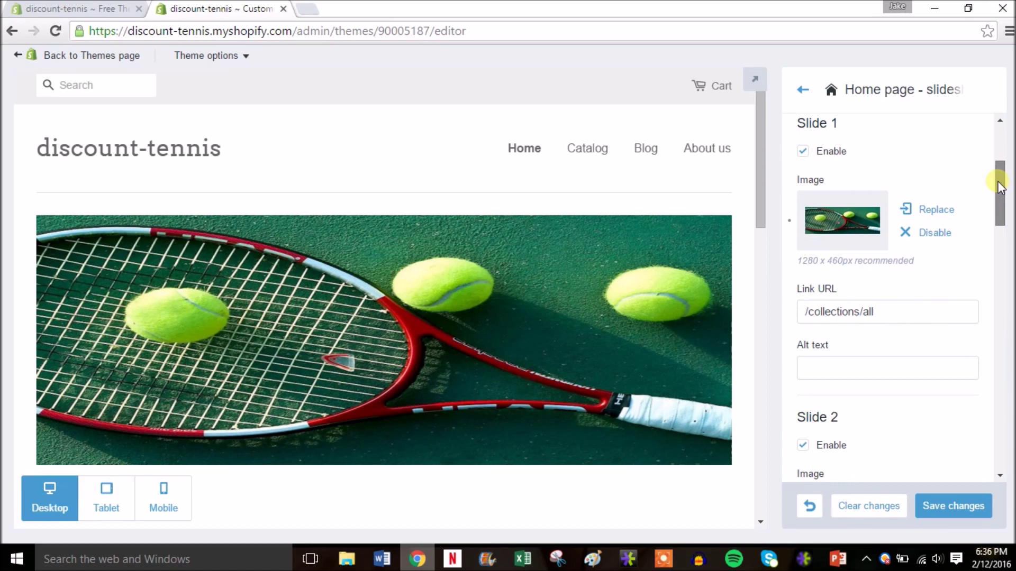
pyautogui.moveTo(1000, 187); pyautogui.dragTo(997, 217)
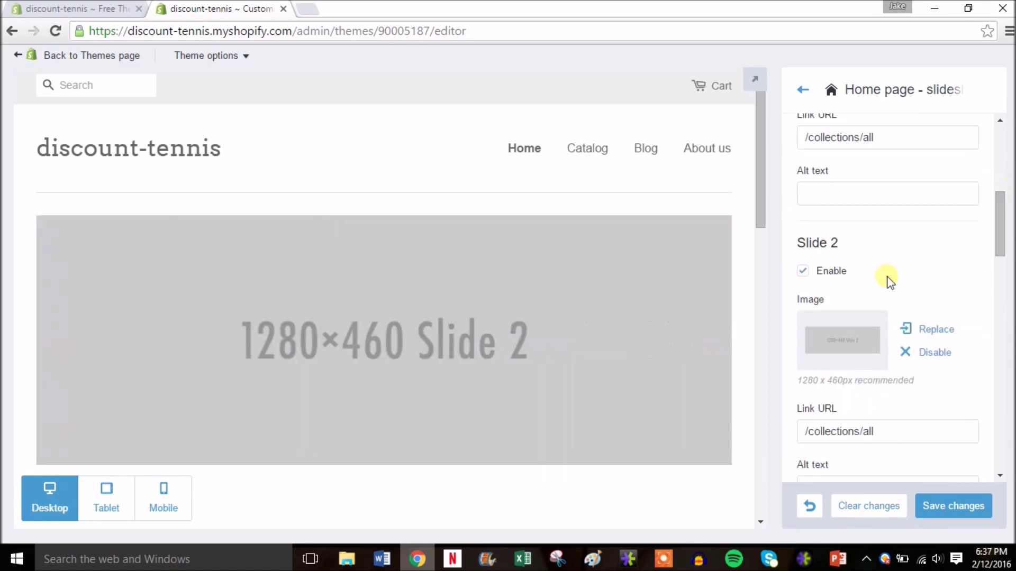
pyautogui.click(835, 345)
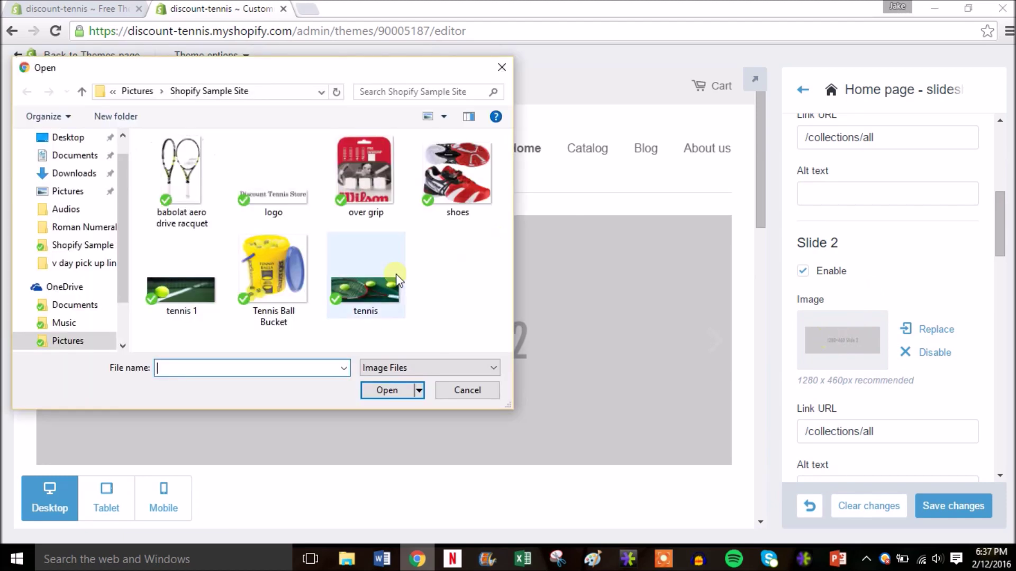
pyautogui.doubleClick(188, 294)
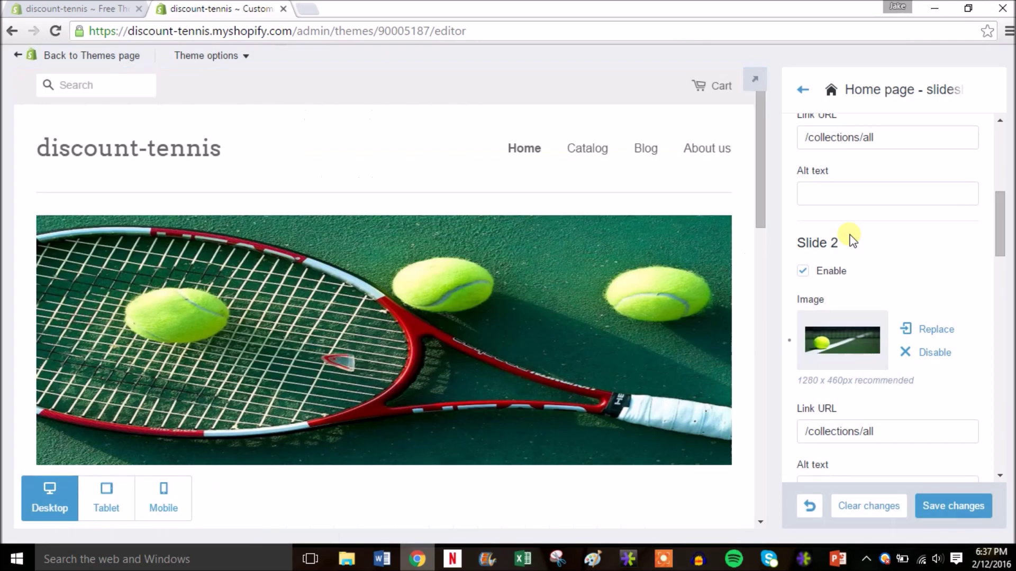
pyautogui.moveTo(1000, 227); pyautogui.dragTo(1008, 390)
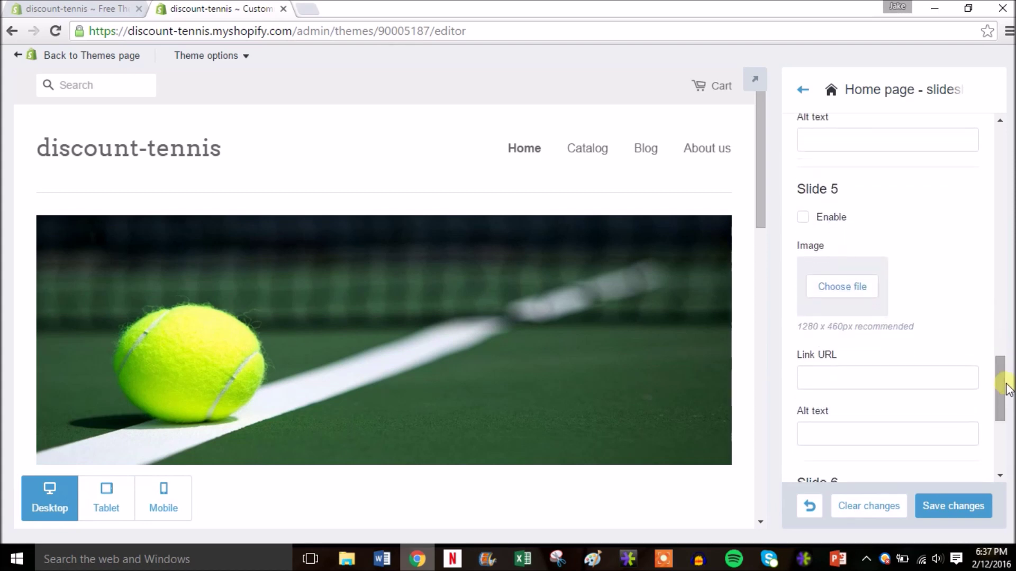
pyautogui.moveTo(1008, 390); pyautogui.dragTo(1012, 154)
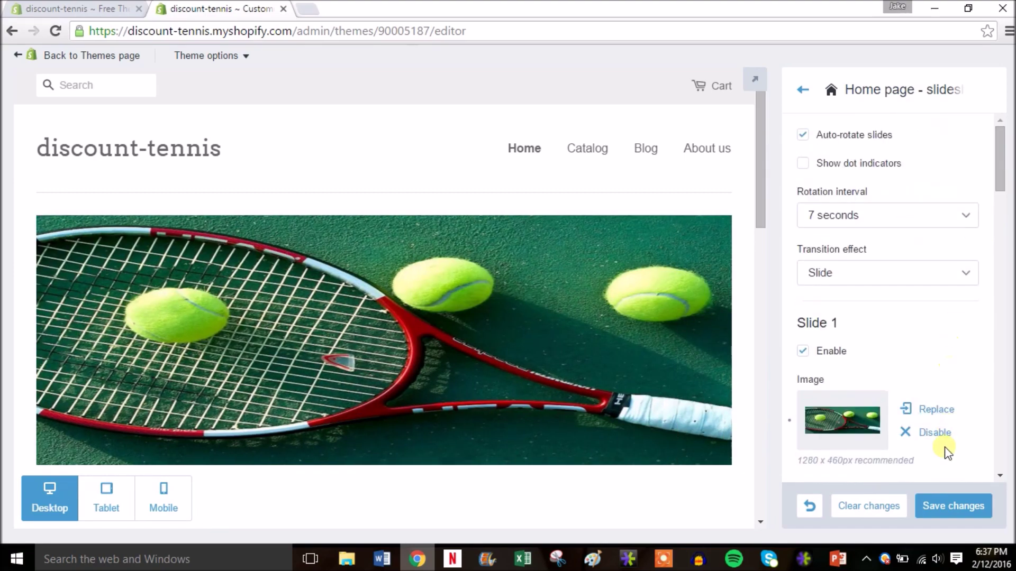
pyautogui.click(943, 506)
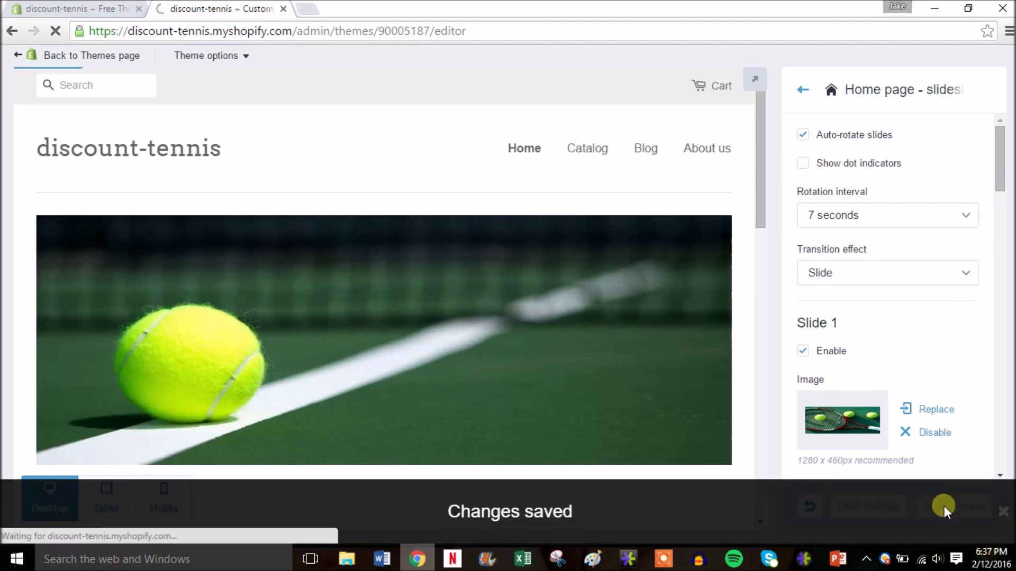
pyautogui.click(804, 91)
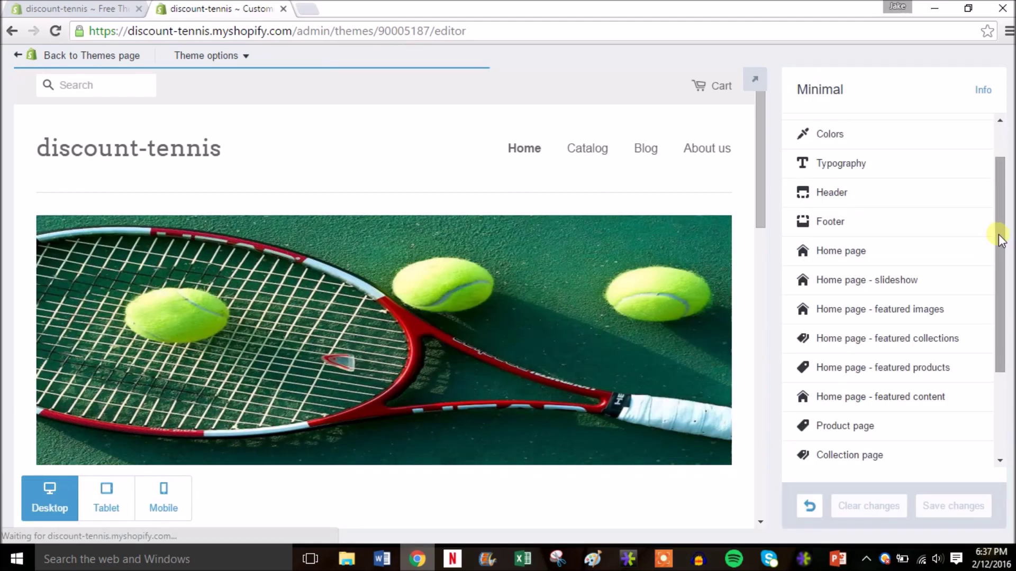
pyautogui.scroll(-1, 998, 243)
pyautogui.scroll(-1, 998, 259)
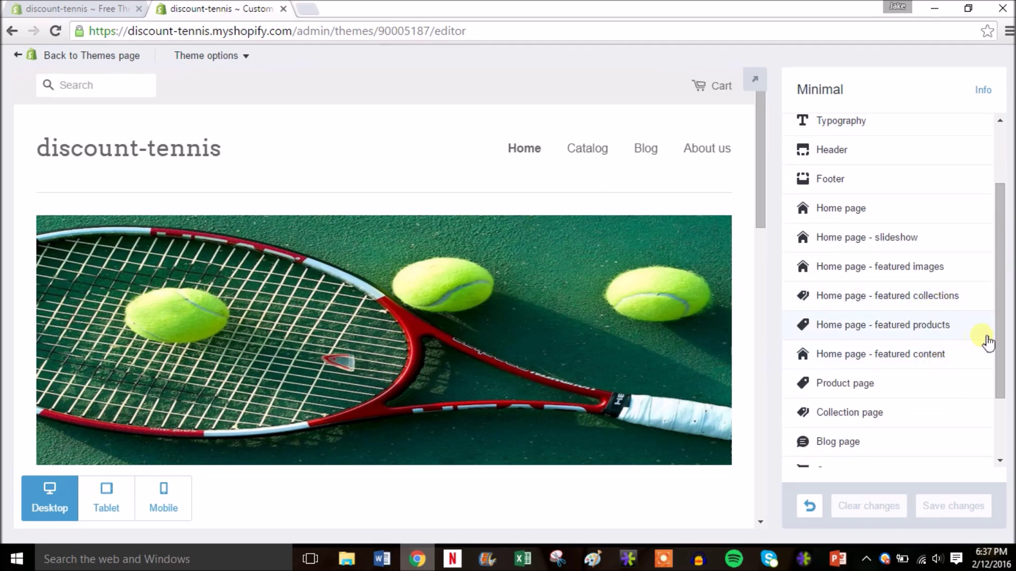
pyautogui.moveTo(999, 339); pyautogui.dragTo(996, 399)
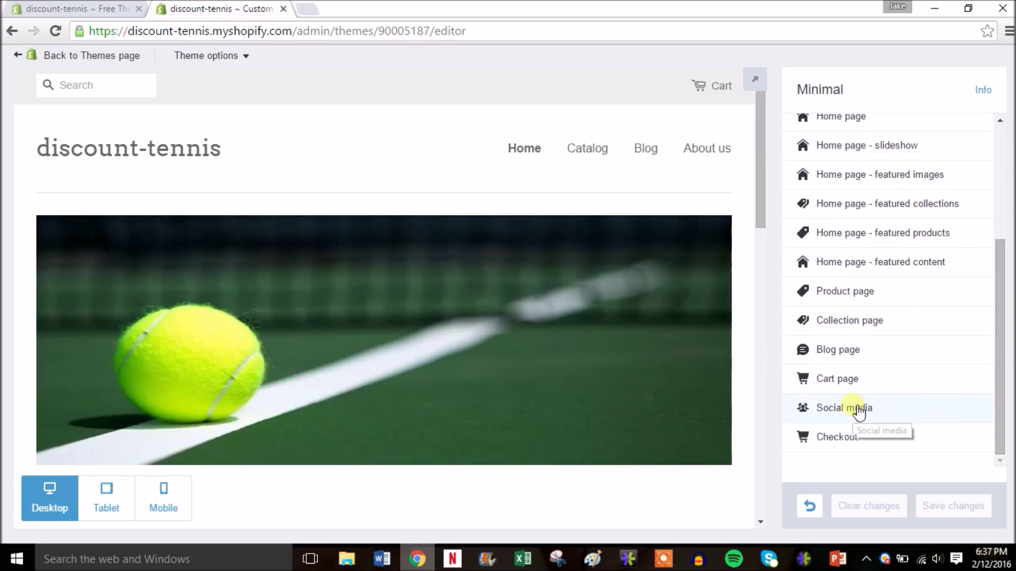
pyautogui.click(858, 412)
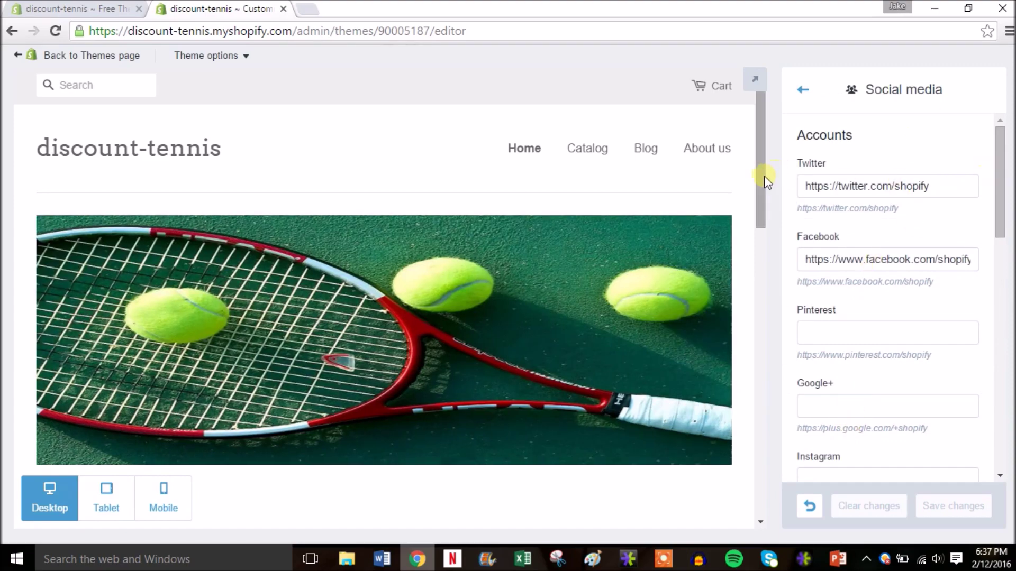
pyautogui.moveTo(764, 176); pyautogui.dragTo(749, 459)
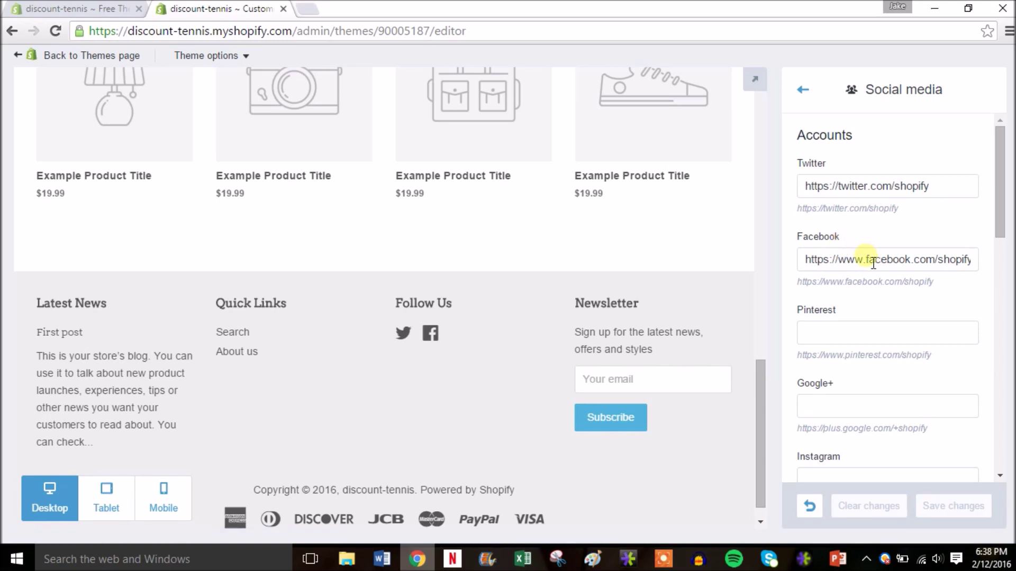
pyautogui.scroll(-1, 1002, 246)
pyautogui.moveTo(1002, 246); pyautogui.dragTo(998, 200)
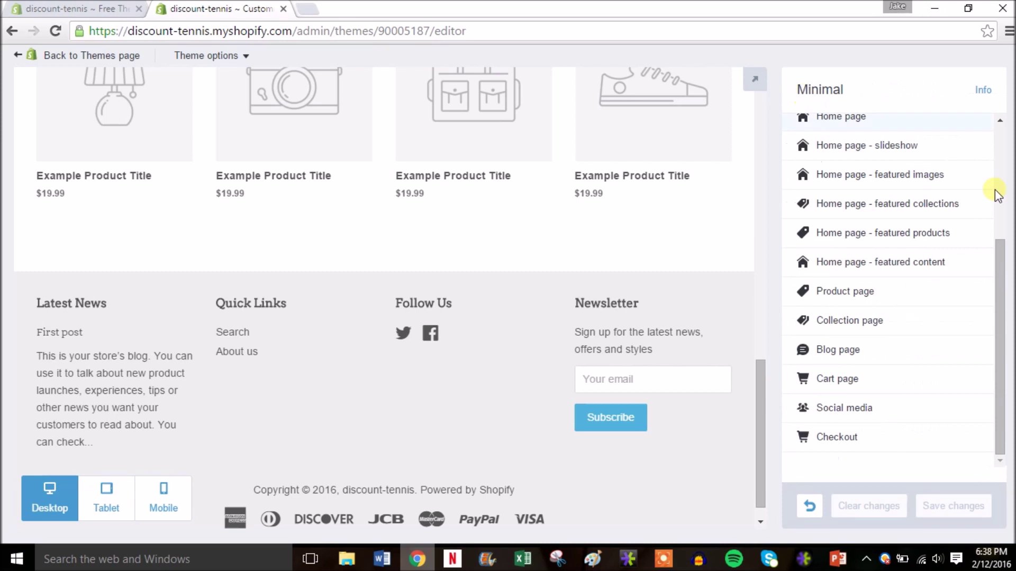
pyautogui.moveTo(1007, 299); pyautogui.dragTo(993, 127)
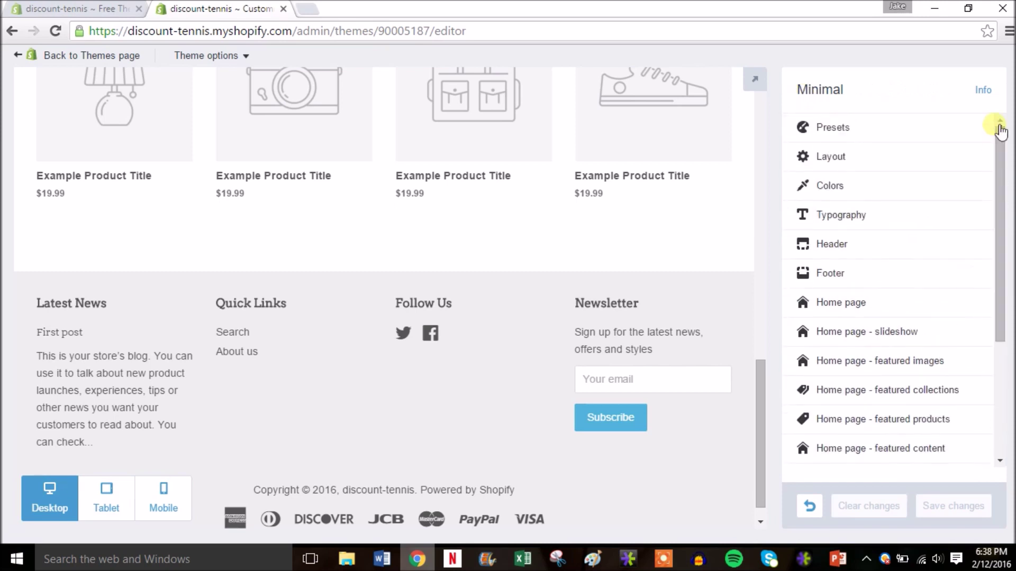
# Step: Exit the theme editor and go to Settings > Payments
pyautogui.click(58, 57)
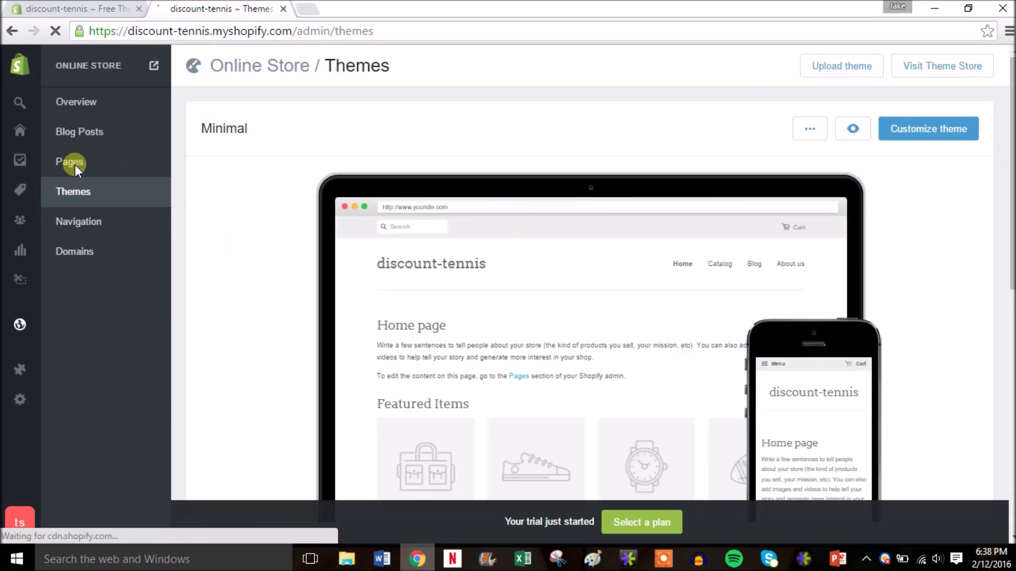
pyautogui.moveTo(18, 300)
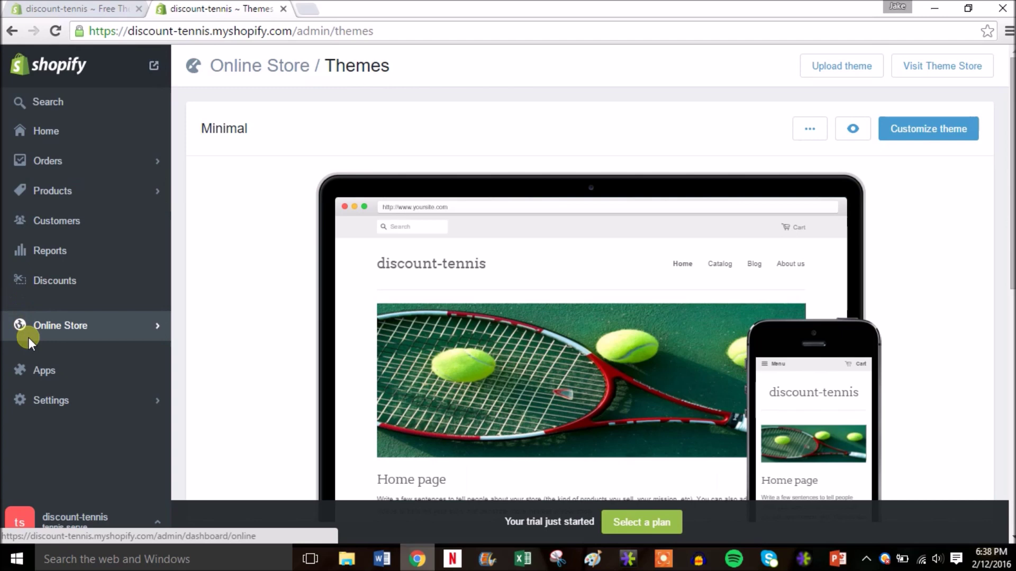
pyautogui.click(78, 405)
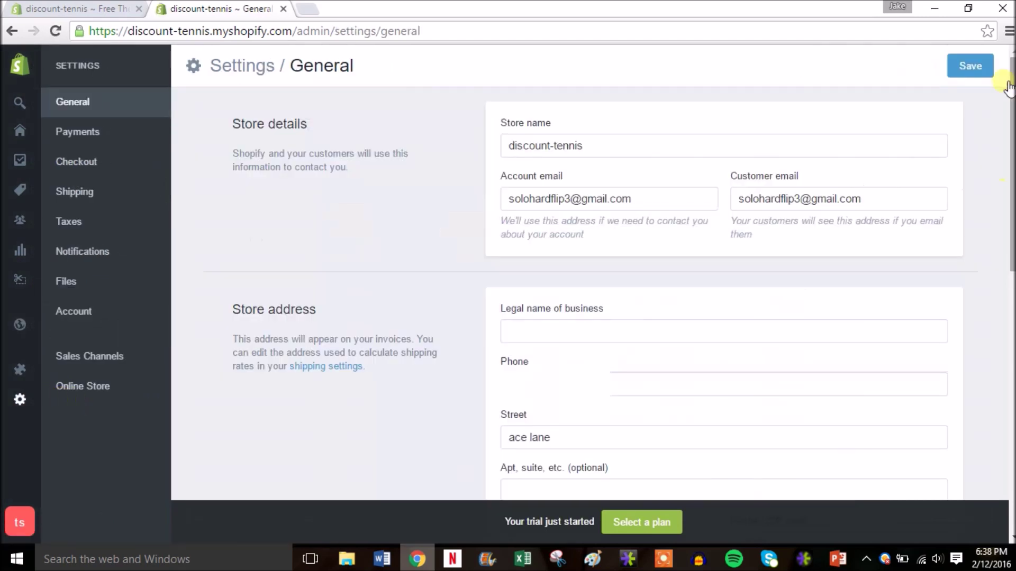
pyautogui.click(108, 136)
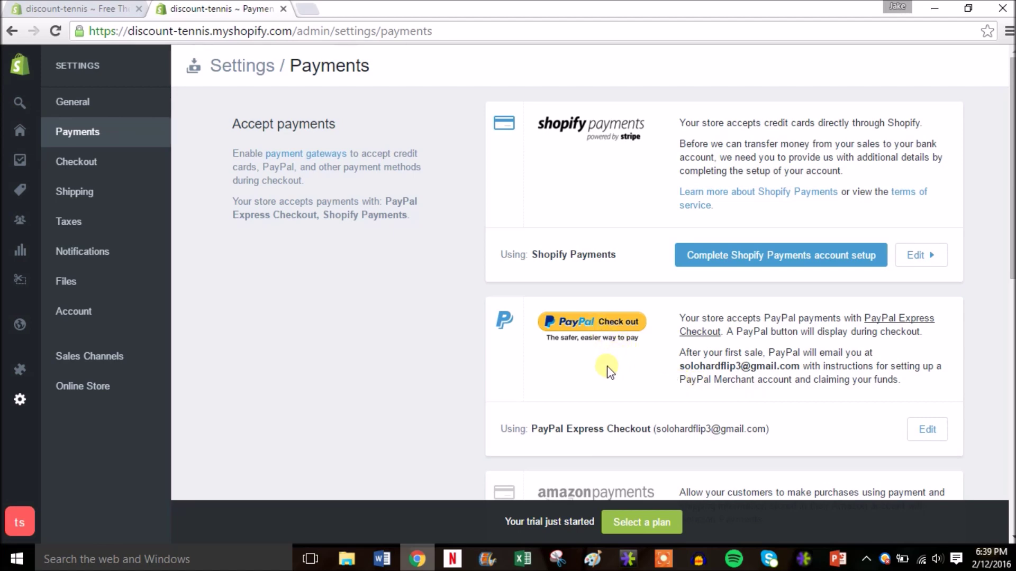
# Step: Look over the Shopify Payments account setup form, then go back to Payments
pyautogui.click(758, 258)
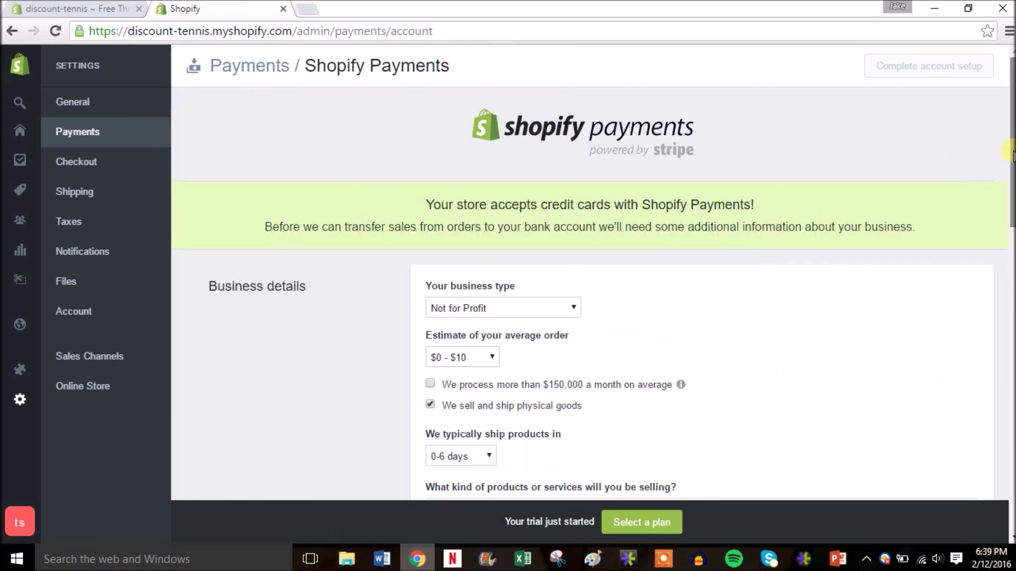
pyautogui.scroll(-2, 1011, 193)
pyautogui.moveTo(1011, 192); pyautogui.dragTo(1010, 214)
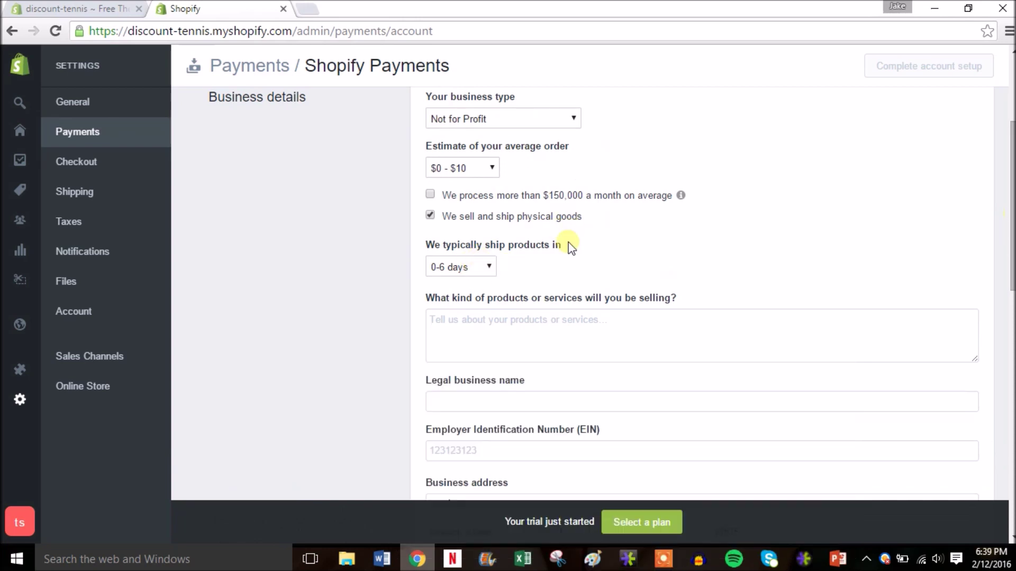
pyautogui.moveTo(1012, 244)
pyautogui.mouseDown()
pyautogui.moveTo(1012, 327)
pyautogui.moveTo(1011, 245)
pyautogui.mouseUp()
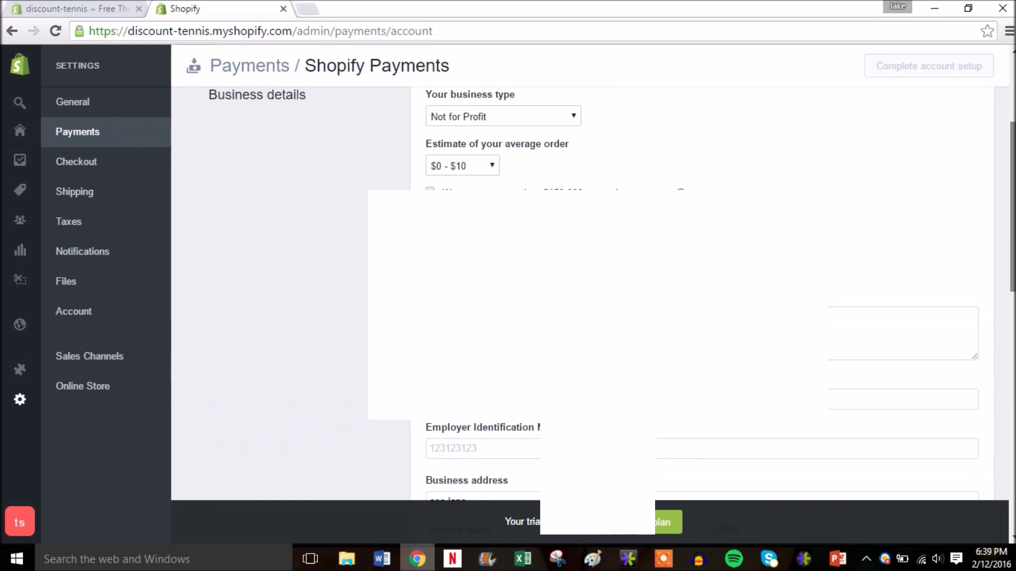
pyautogui.scroll(4, 356, 104)
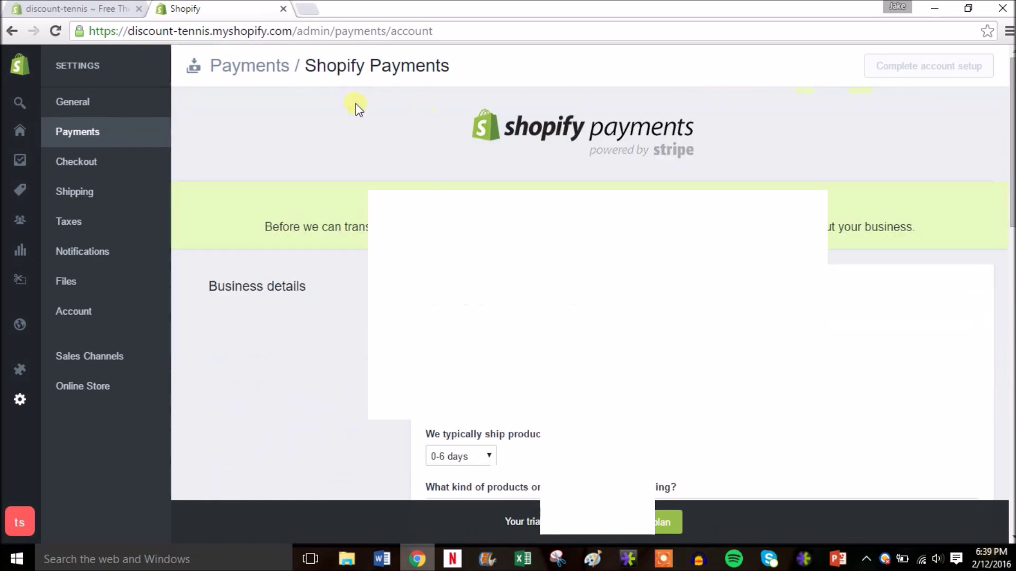
pyautogui.click(14, 29)
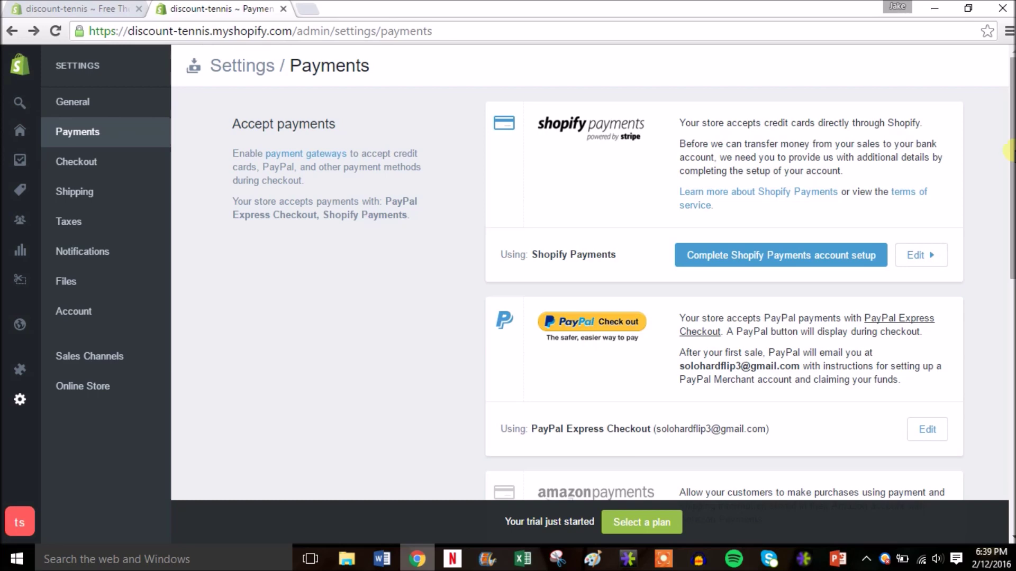
# Step: Review the alternative payment methods list and close it without choosing one
pyautogui.scroll(-3, 1008, 229)
pyautogui.moveTo(1008, 228); pyautogui.dragTo(1009, 284)
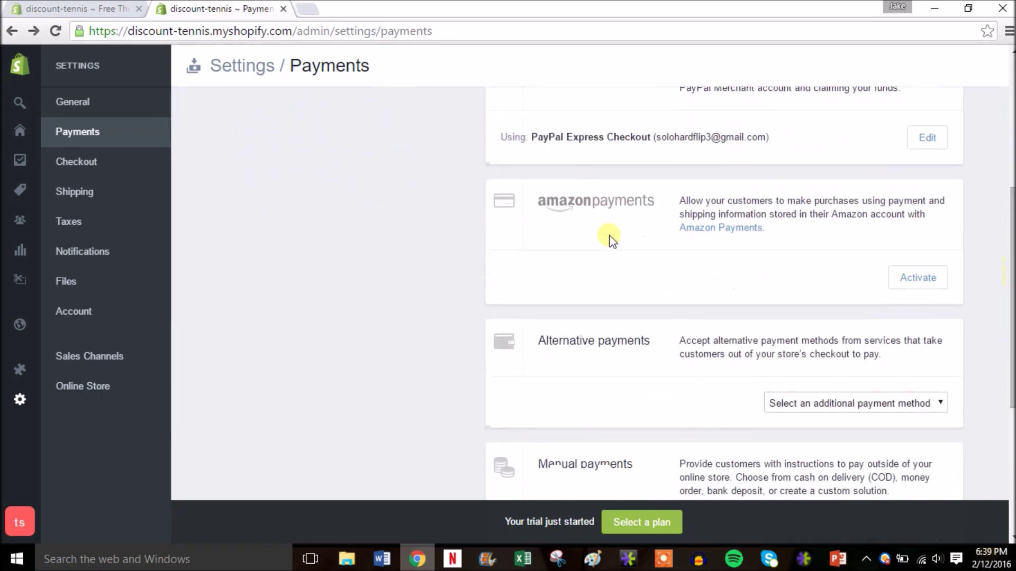
pyautogui.click(916, 401)
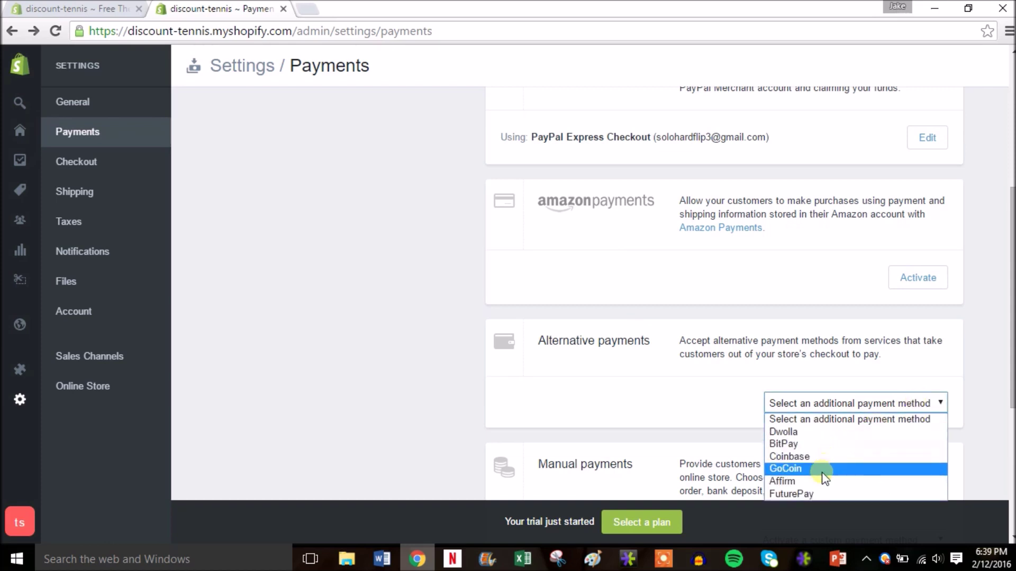
pyautogui.click(980, 325)
pyautogui.moveTo(1011, 294); pyautogui.dragTo(1012, 165)
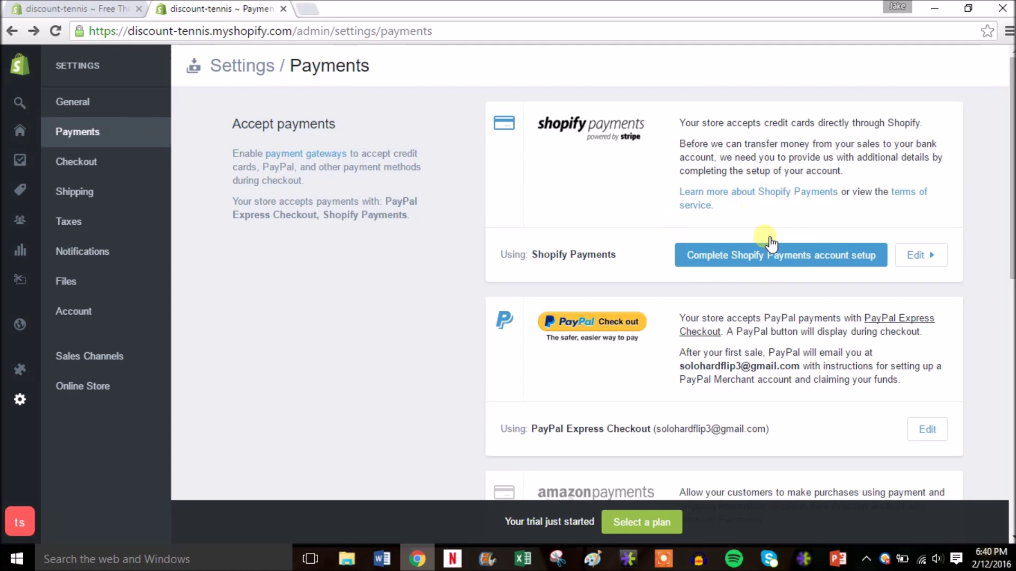
# Step: Make customer accounts optional in Checkout settings and focus the additional content box
pyautogui.click(87, 162)
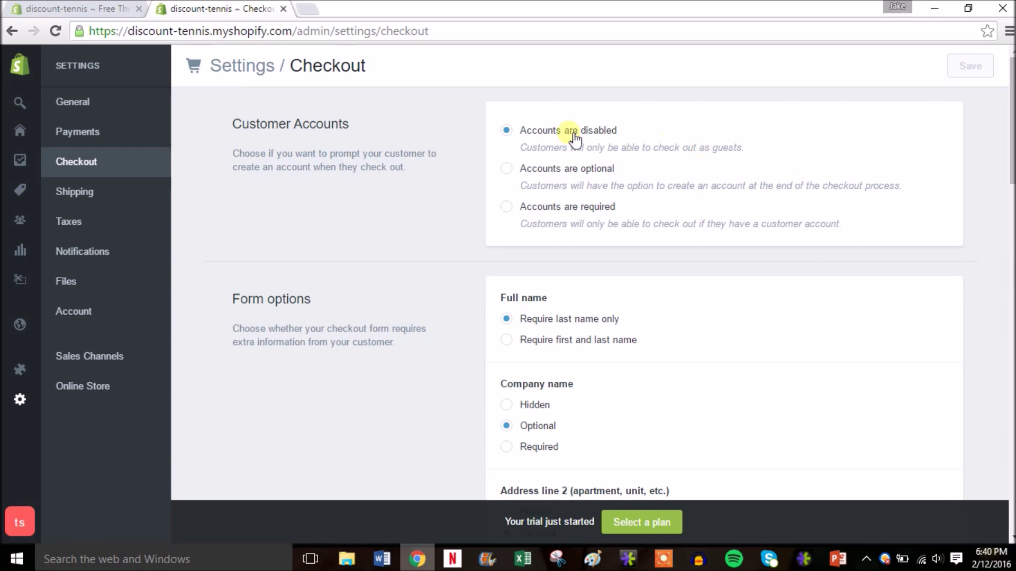
pyautogui.click(558, 177)
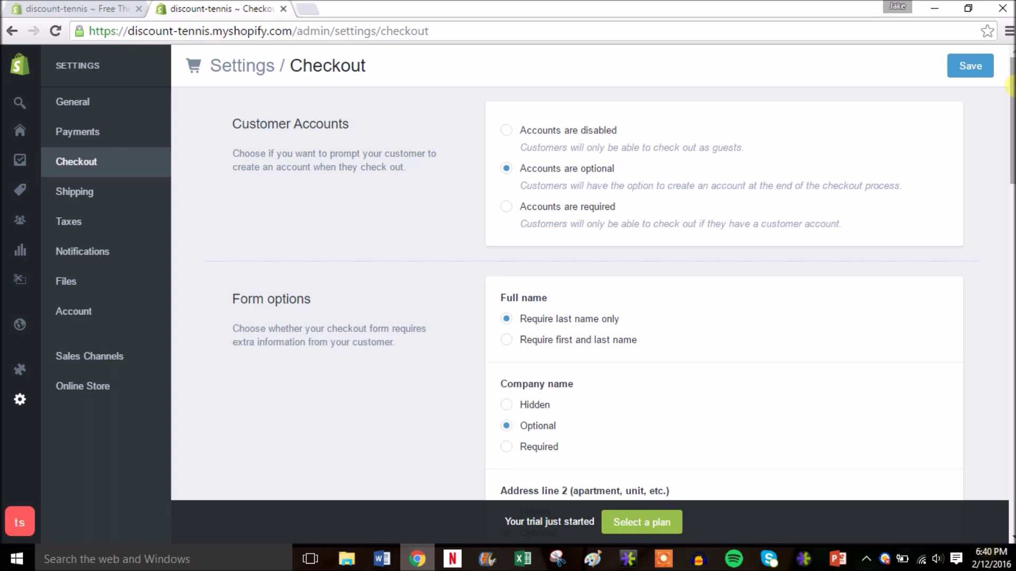
pyautogui.scroll(-3, 1012, 85)
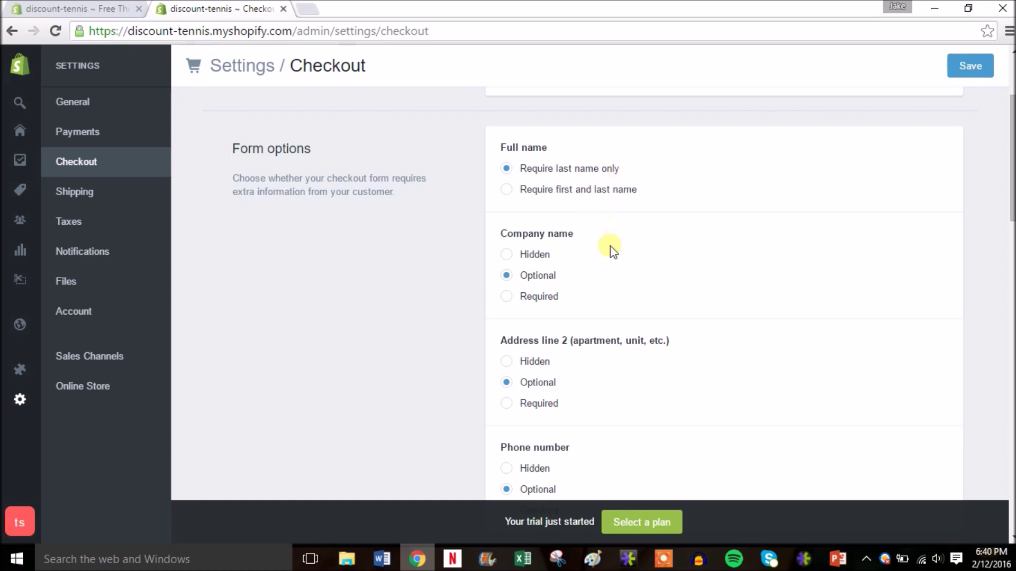
pyautogui.scroll(-2, 1011, 158)
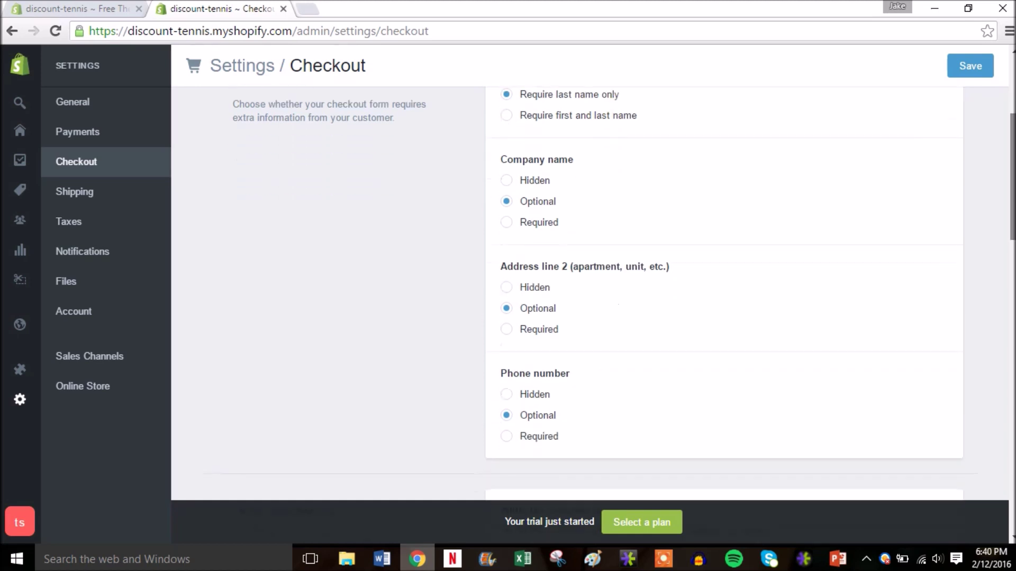
pyautogui.scroll(-1, 1012, 159)
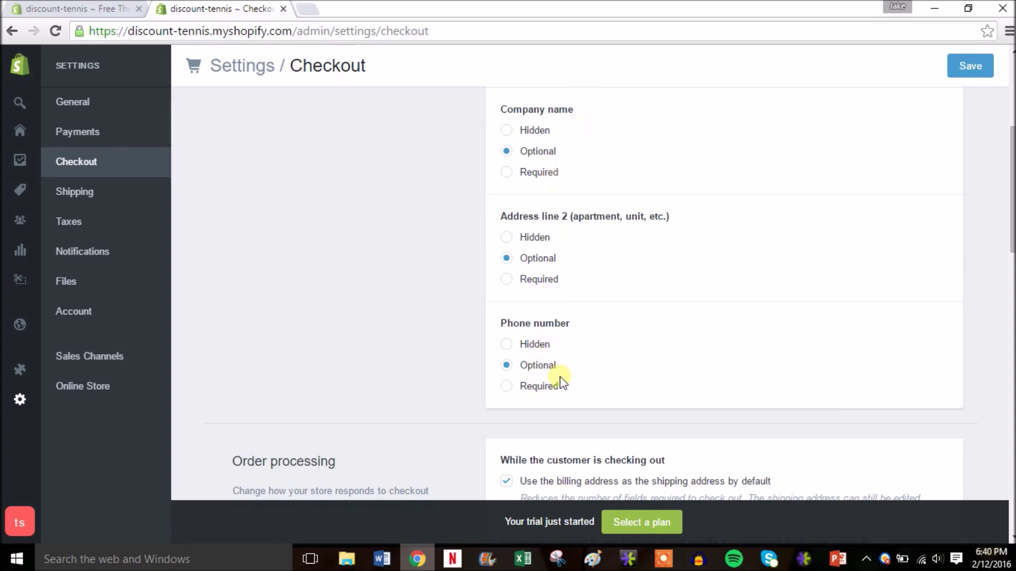
pyautogui.moveTo(1008, 185); pyautogui.dragTo(1010, 367)
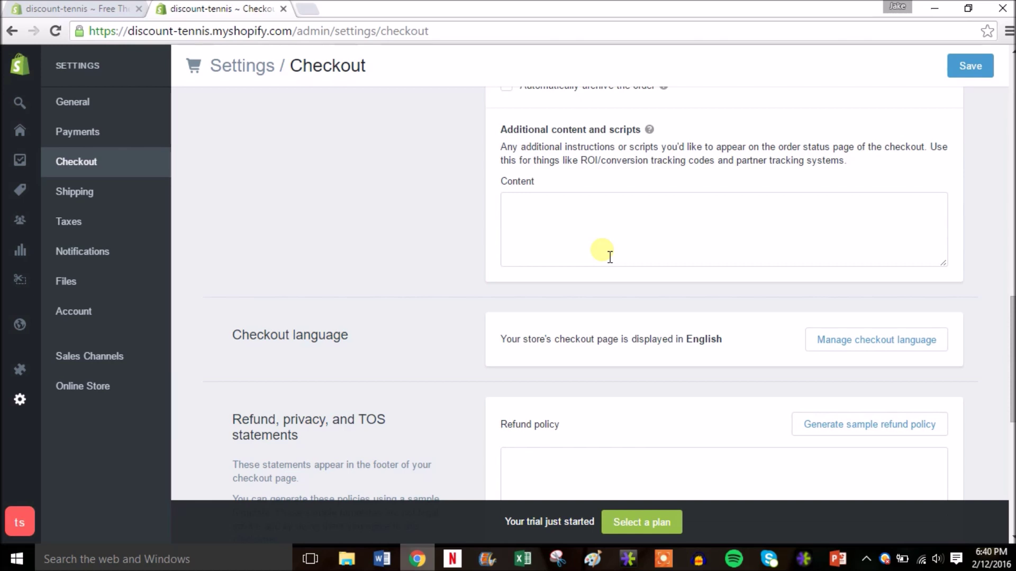
pyautogui.click(603, 248)
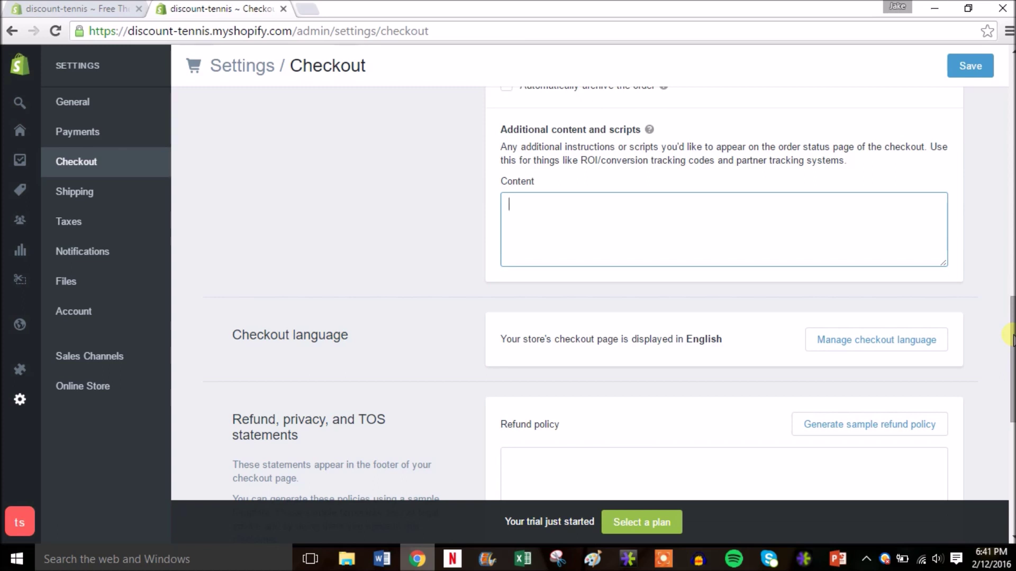
# Step: Generate sample refund, privacy and terms of service policies in the checkout settings
pyautogui.moveTo(1011, 337); pyautogui.dragTo(1010, 413)
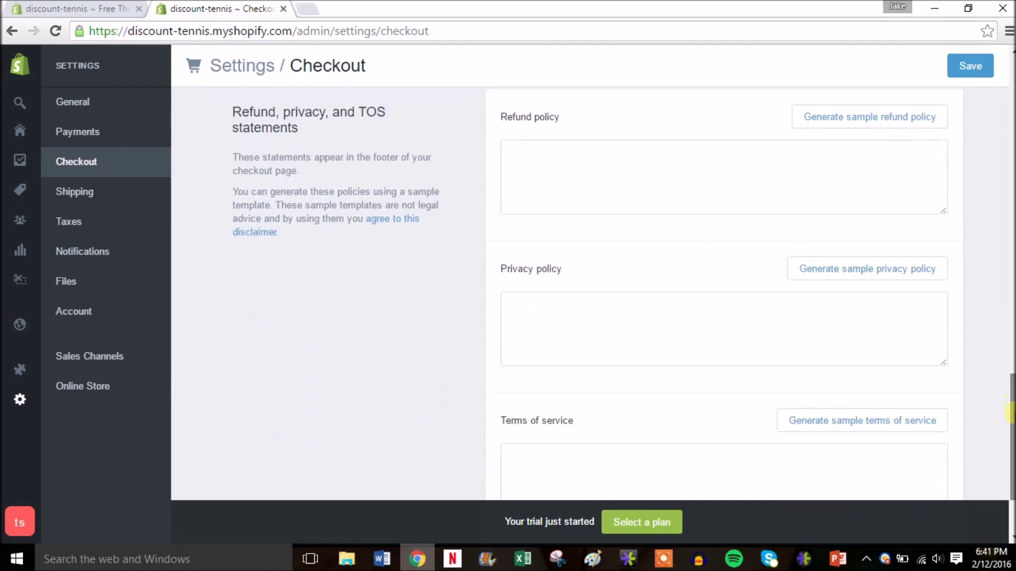
pyautogui.click(815, 119)
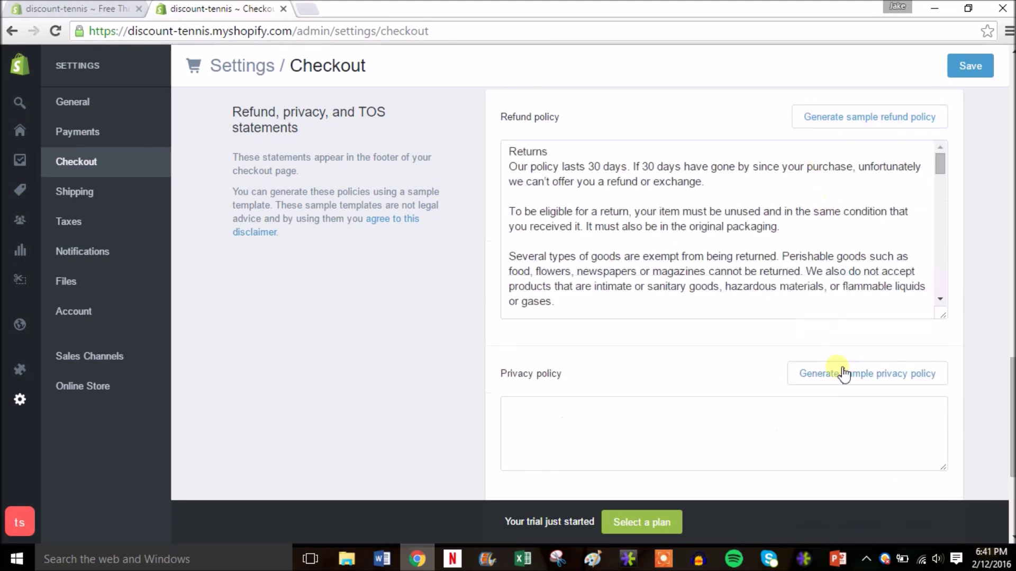
pyautogui.click(844, 375)
pyautogui.moveTo(1011, 395); pyautogui.dragTo(1010, 470)
pyautogui.click(858, 326)
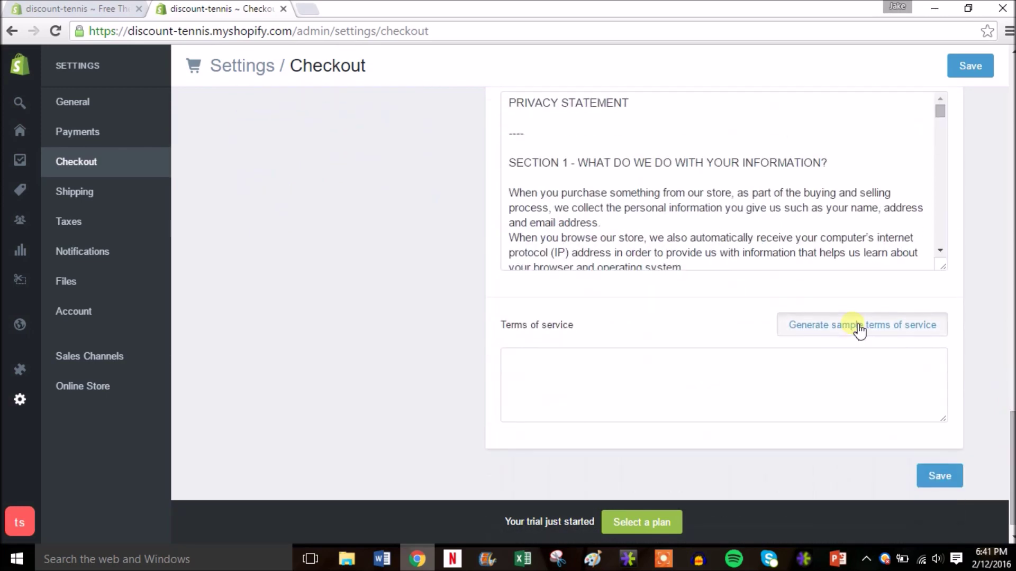
# Step: Select the whole sample privacy statement text and save the checkout settings
pyautogui.moveTo(1011, 431); pyautogui.dragTo(1010, 402)
pyautogui.moveTo(940, 303)
pyautogui.mouseDown()
pyautogui.moveTo(941, 423)
pyautogui.moveTo(950, 289)
pyautogui.mouseUp()
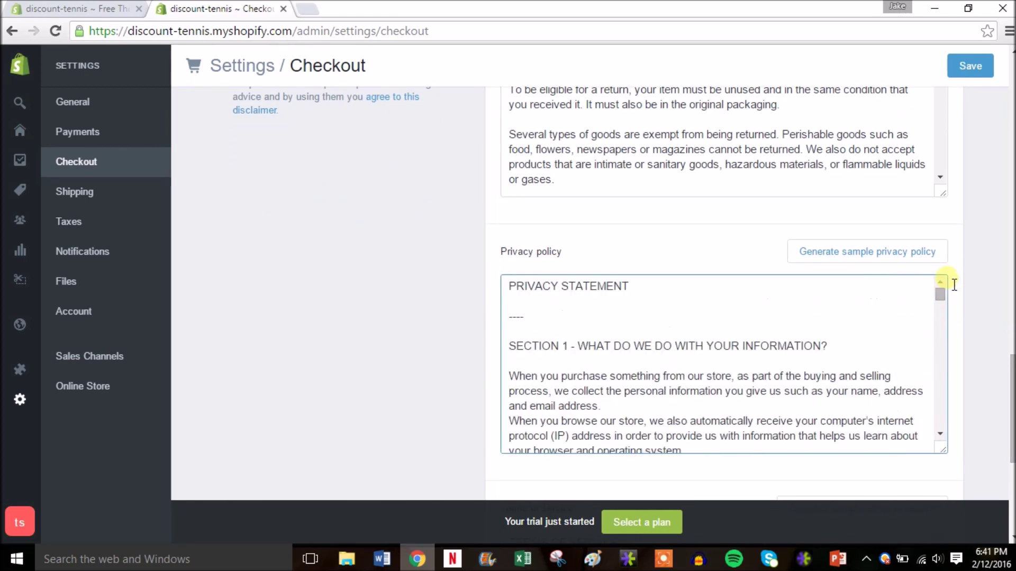
pyautogui.moveTo(512, 292); pyautogui.dragTo(676, 372)
pyautogui.moveTo(1012, 404); pyautogui.dragTo(1010, 296)
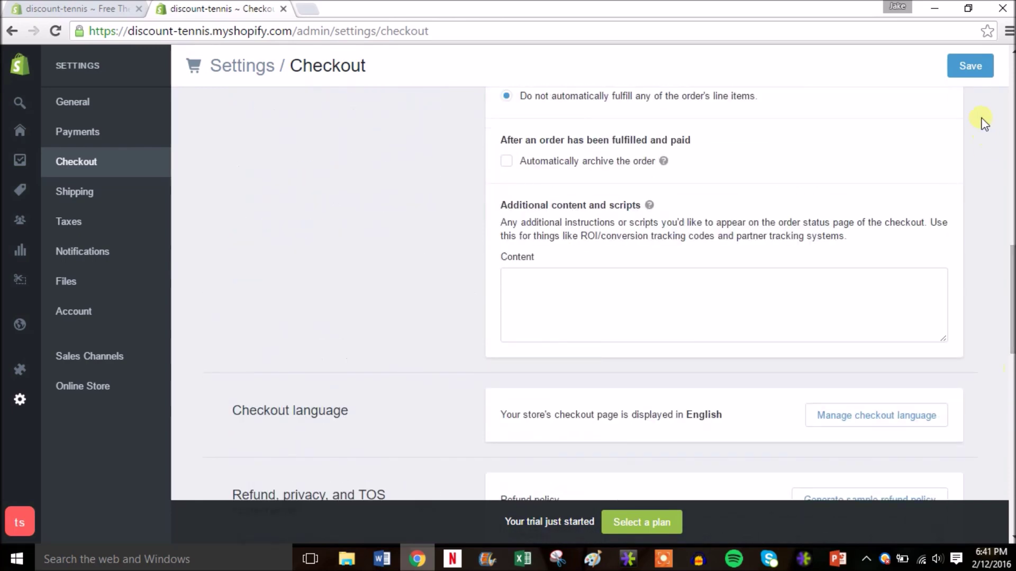
pyautogui.click(979, 72)
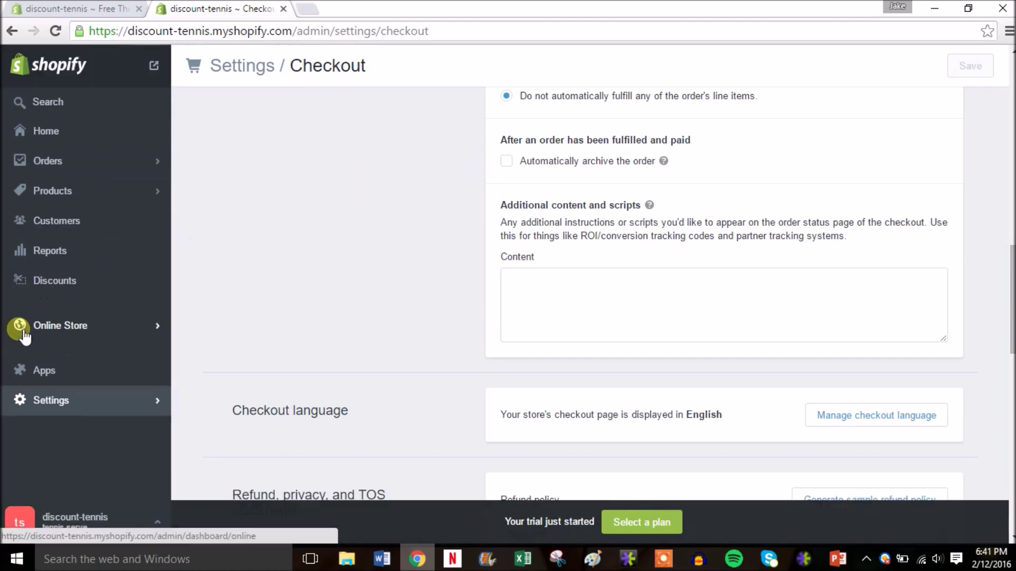
# Step: Go to the Online Store Pages list and begin adding a new page
pyautogui.click(23, 333)
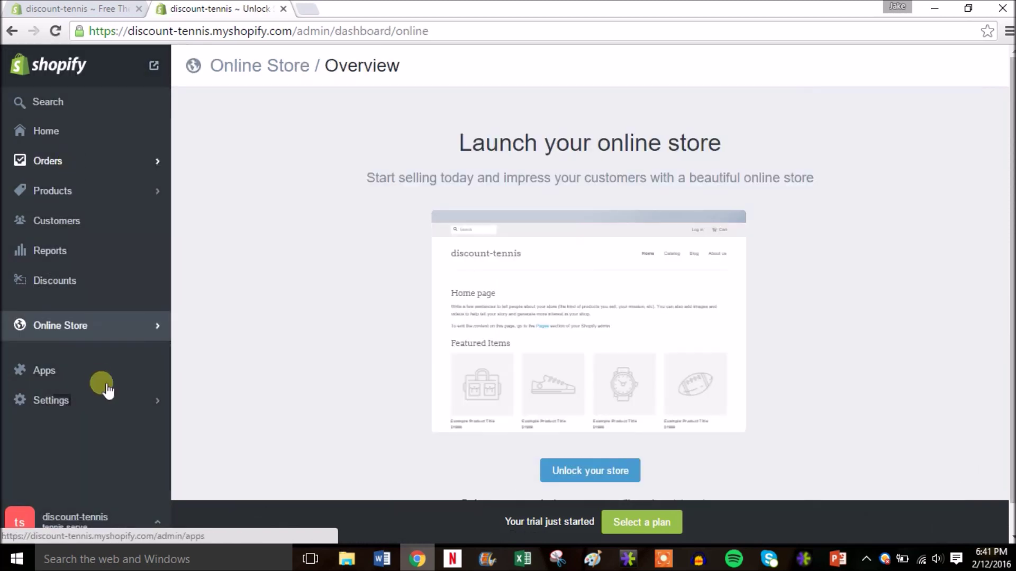
pyautogui.click(157, 334)
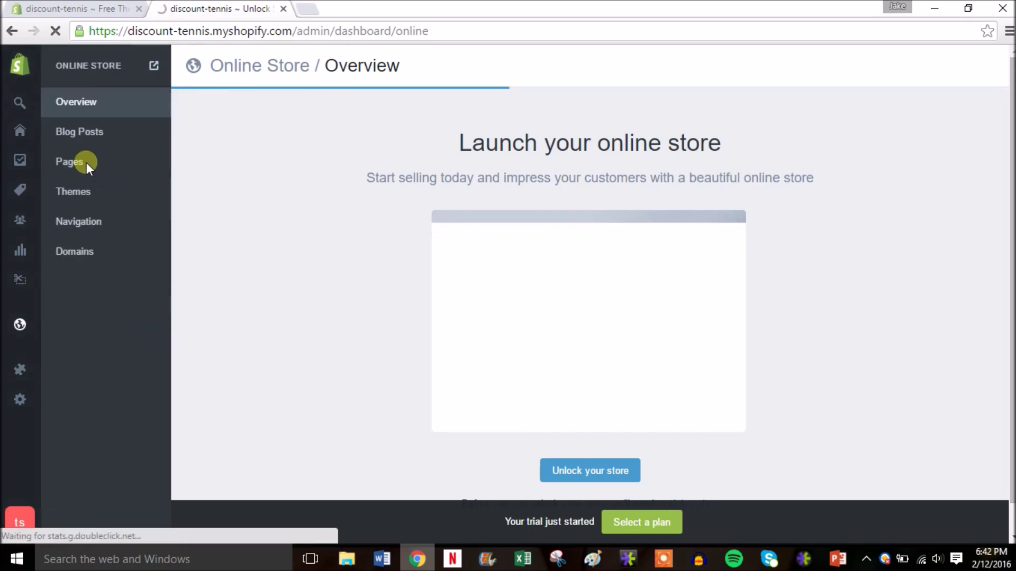
pyautogui.click(72, 163)
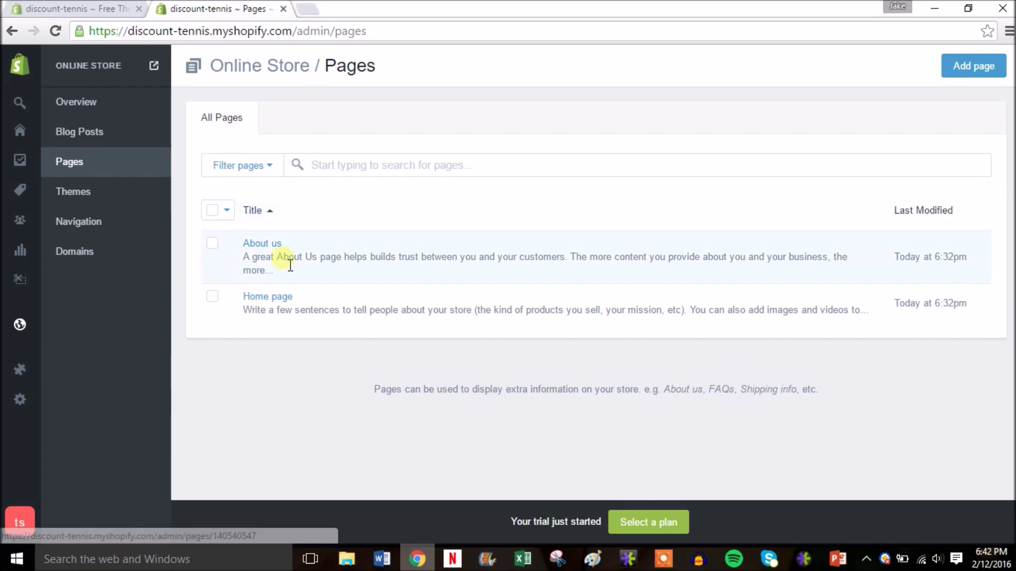
pyautogui.click(976, 65)
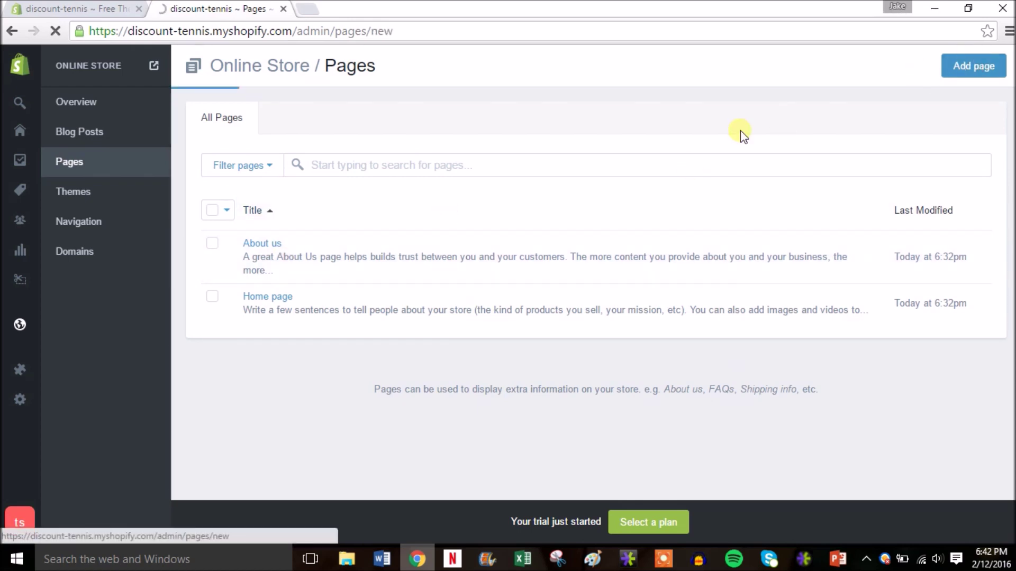
# Step: Title the page 'Privacy Policy', paste the sample privacy statement as content, and save
pyautogui.click(470, 181)
pyautogui.write('Privacy ')
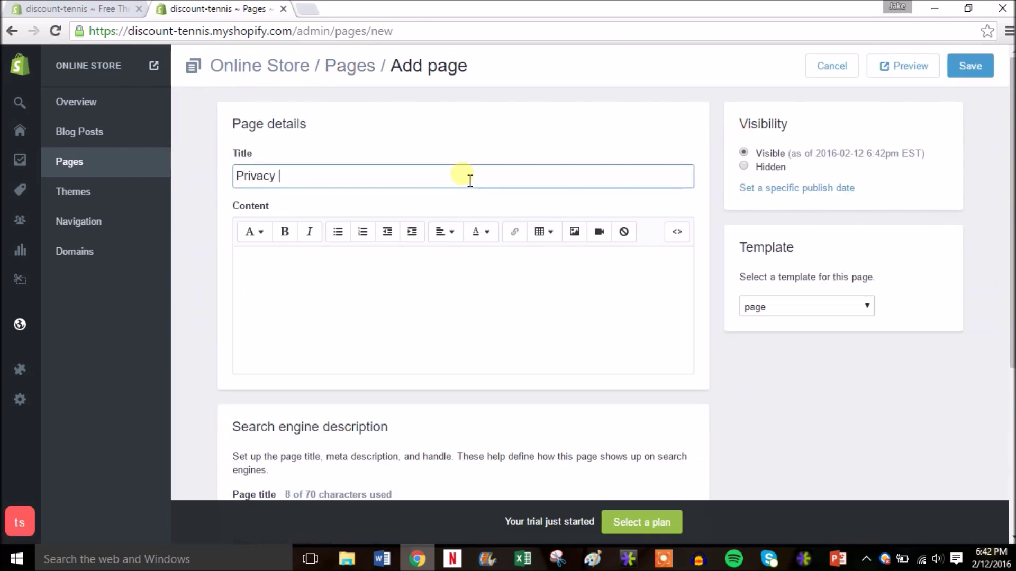
pyautogui.write('Policy')
pyautogui.click(379, 299)
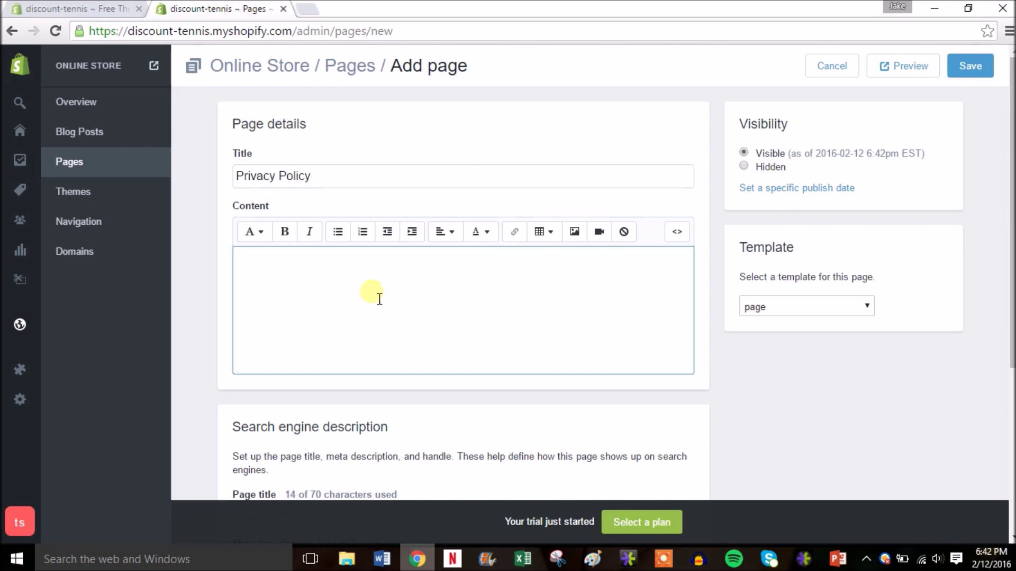
pyautogui.hotkey('ctrl', 'v')
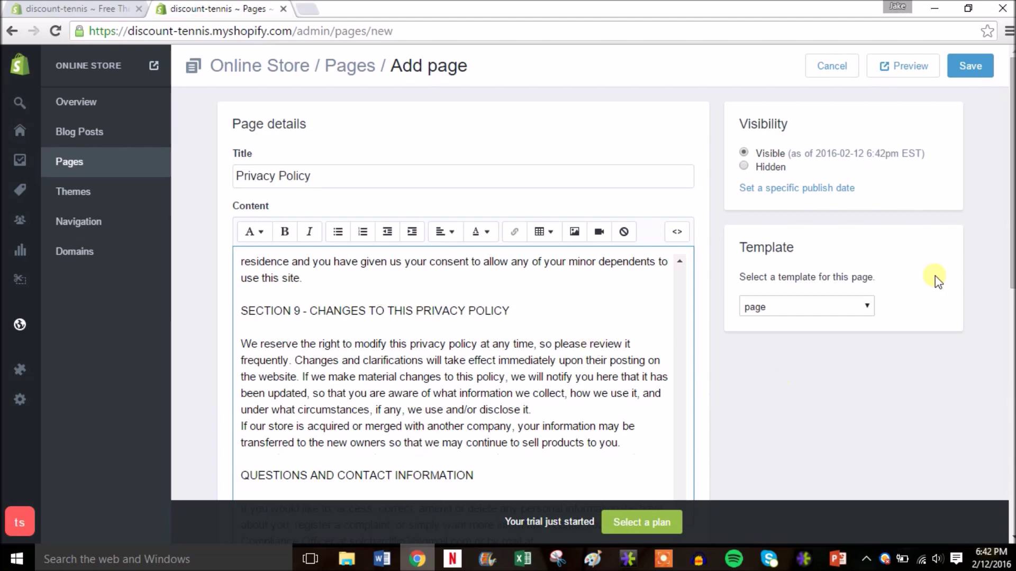
pyautogui.moveTo(1012, 278)
pyautogui.mouseDown()
pyautogui.moveTo(1013, 325)
pyautogui.moveTo(1013, 278)
pyautogui.mouseUp()
pyautogui.click(978, 71)
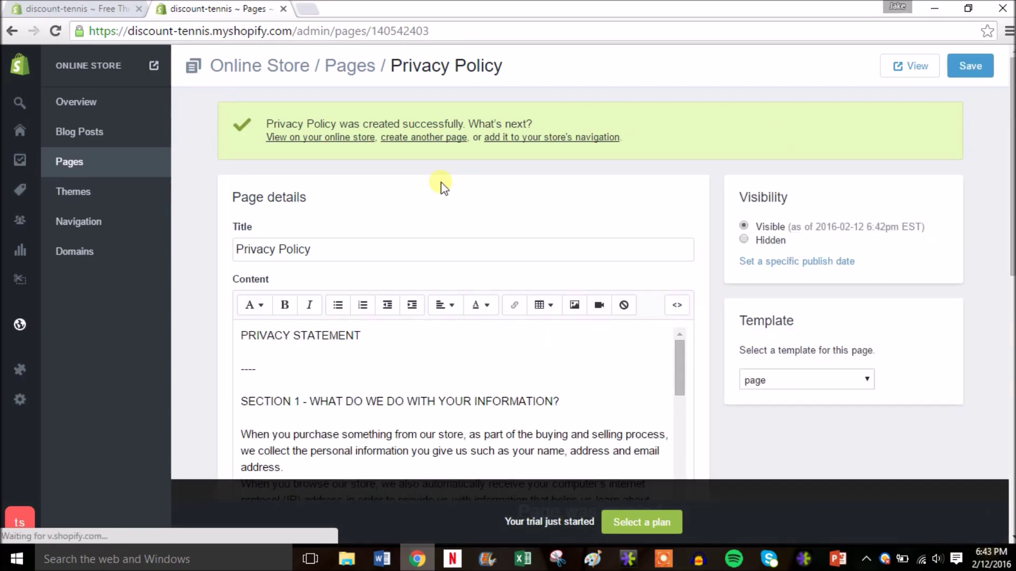
# Step: View the live Privacy Policy page on the storefront in a new tab, then close it
pyautogui.rightClick(906, 66)
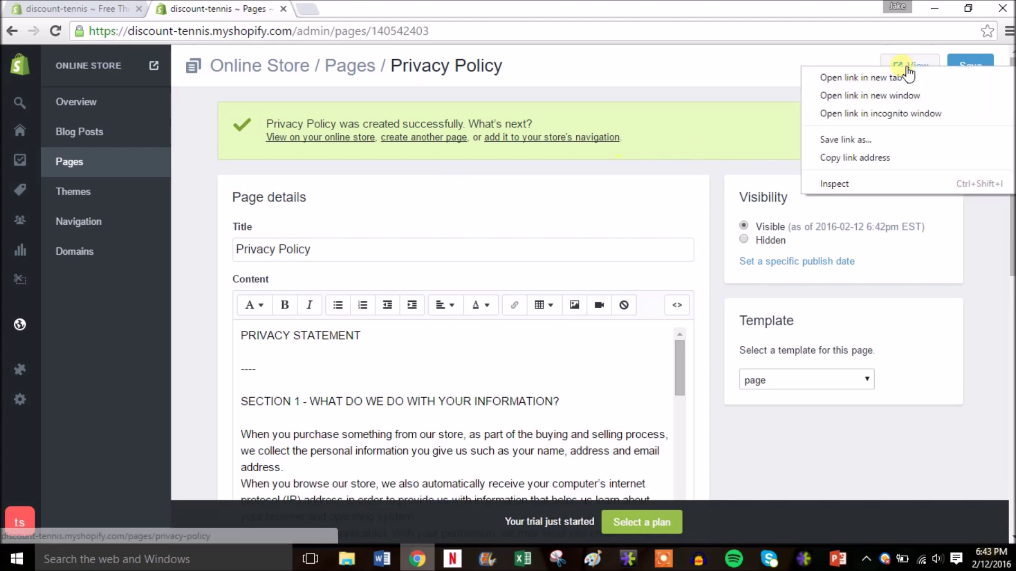
pyautogui.click(889, 78)
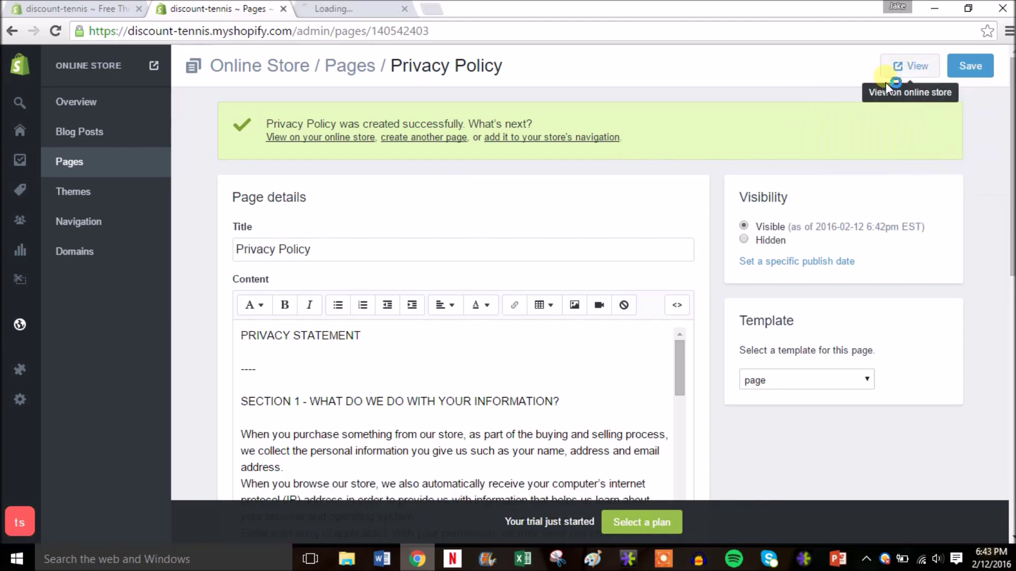
pyautogui.click(349, 16)
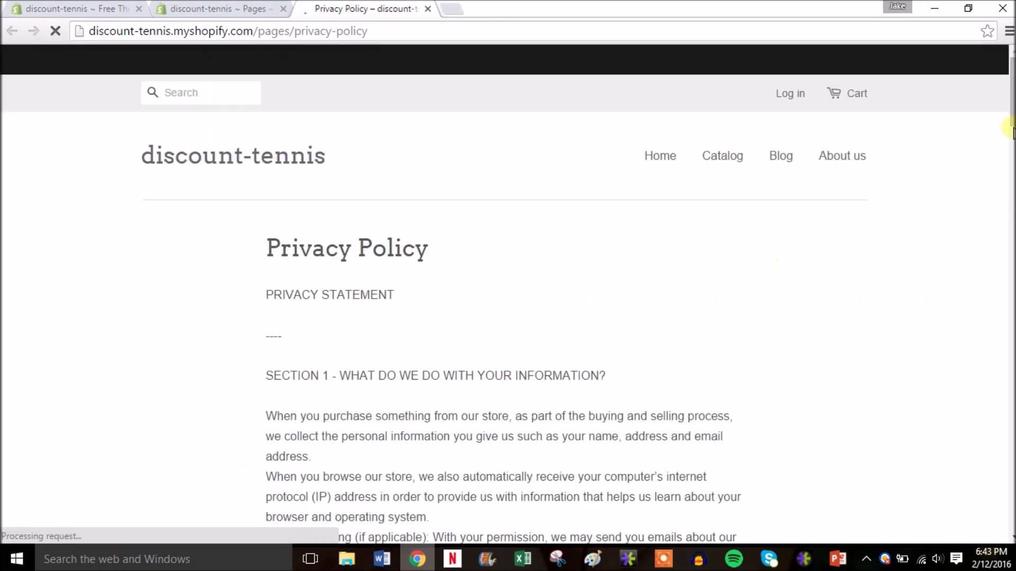
pyautogui.moveTo(1011, 82)
pyautogui.mouseDown()
pyautogui.moveTo(1011, 339)
pyautogui.moveTo(1011, 68)
pyautogui.mouseUp()
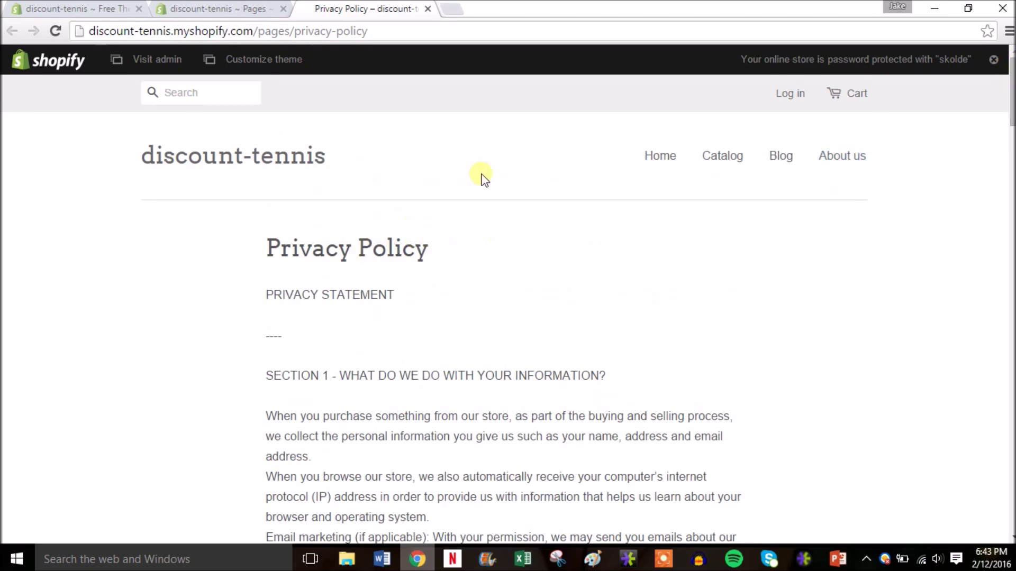
pyautogui.click(427, 9)
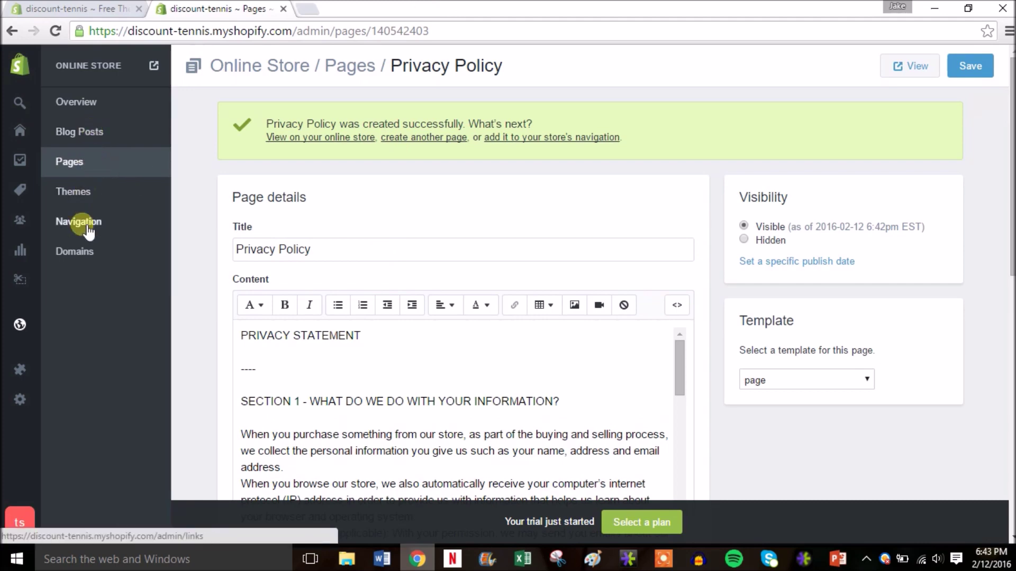
# Step: In Settings > Shipping, open the Domestic zone's Standard Shipping rate (0.0–5.0 lb, $10) for editing
pyautogui.moveTo(26, 398)
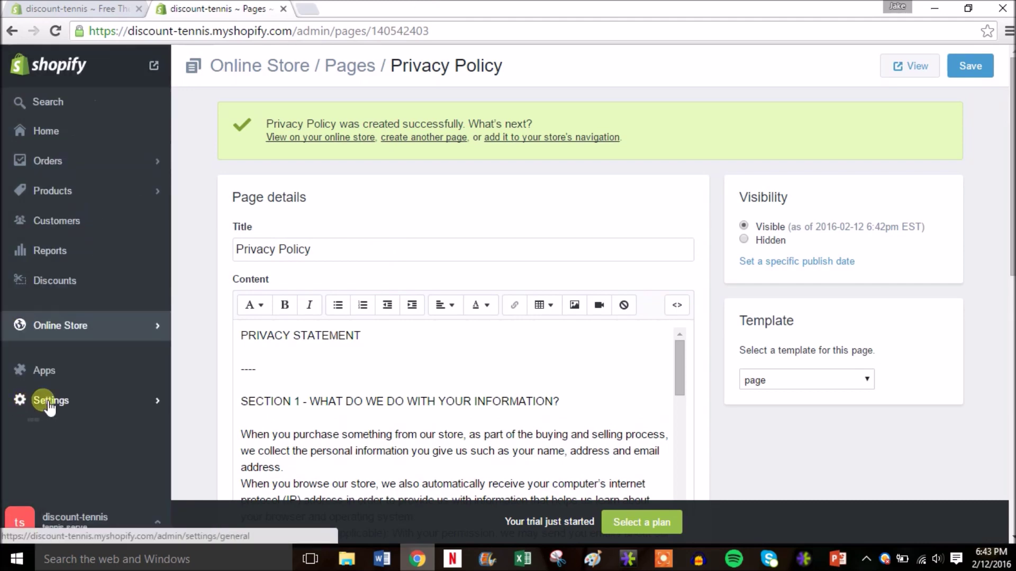
pyautogui.click(49, 406)
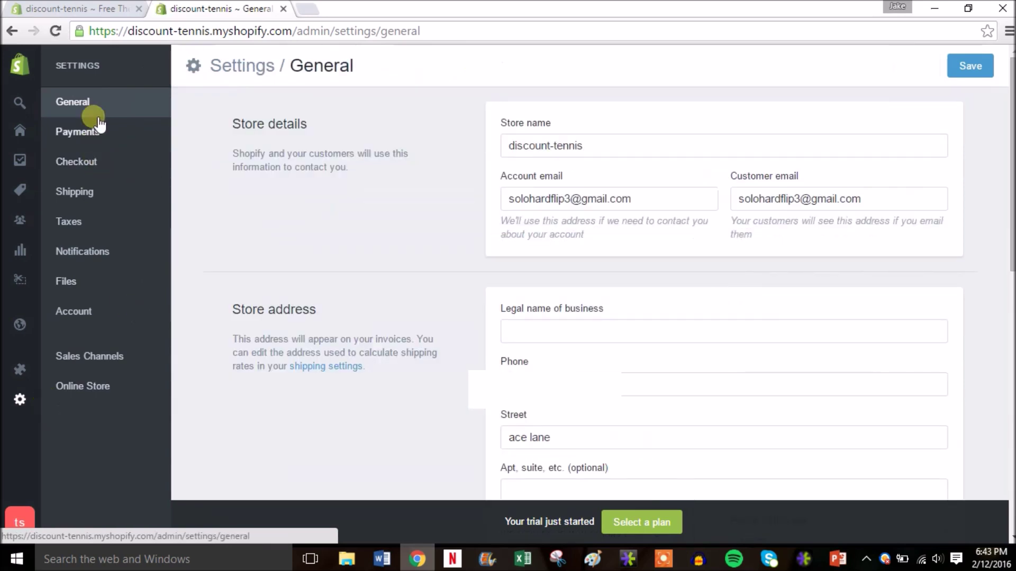
pyautogui.click(92, 201)
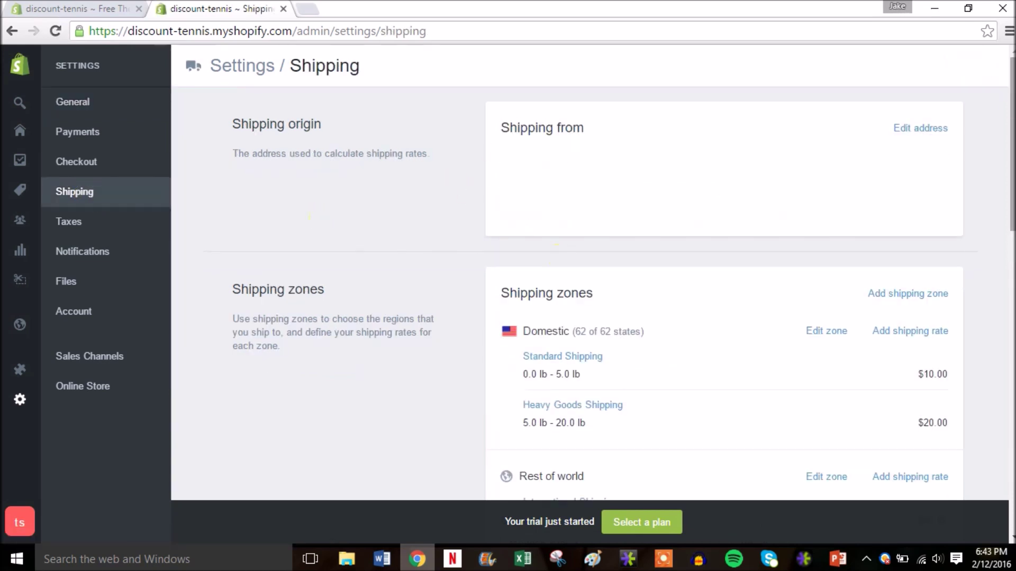
pyautogui.scroll(-3, 561, 261)
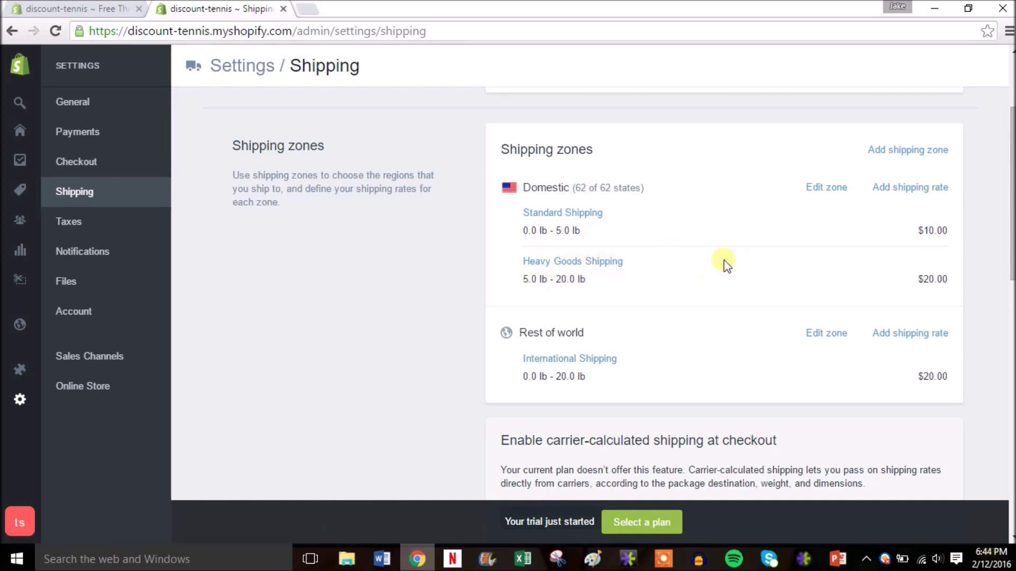
pyautogui.click(588, 214)
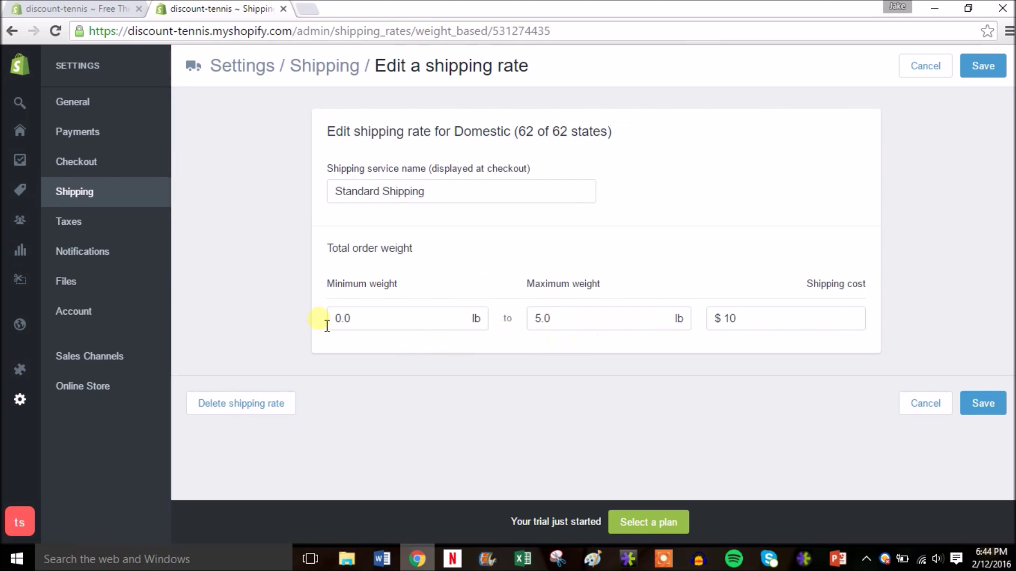
# Step: Change the Standard Shipping cost to $5.00, save, and review the shipping zones
pyautogui.click(751, 325)
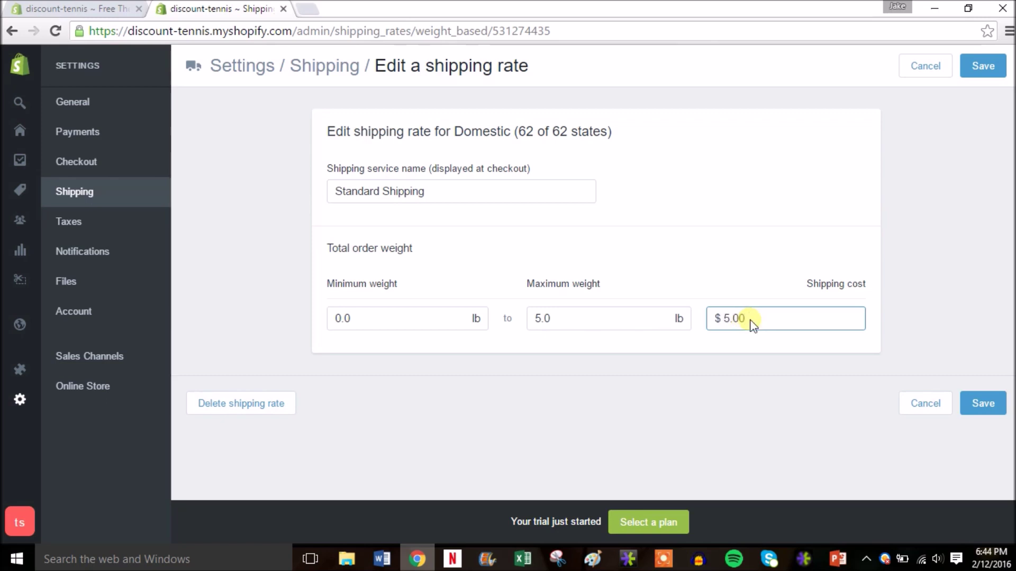
pyautogui.click(985, 404)
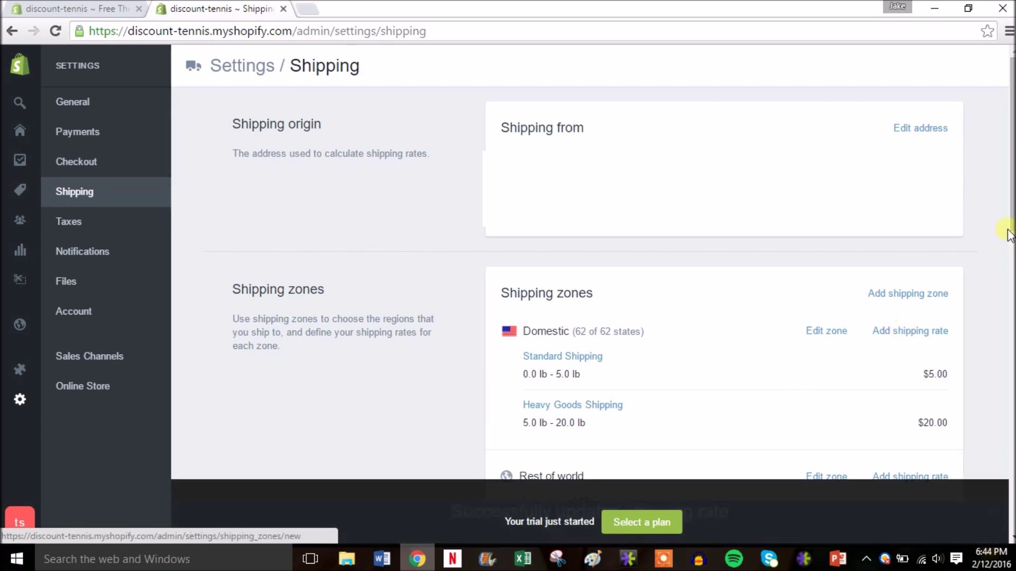
pyautogui.scroll(-3, 1009, 227)
pyautogui.scroll(-1, 712, 374)
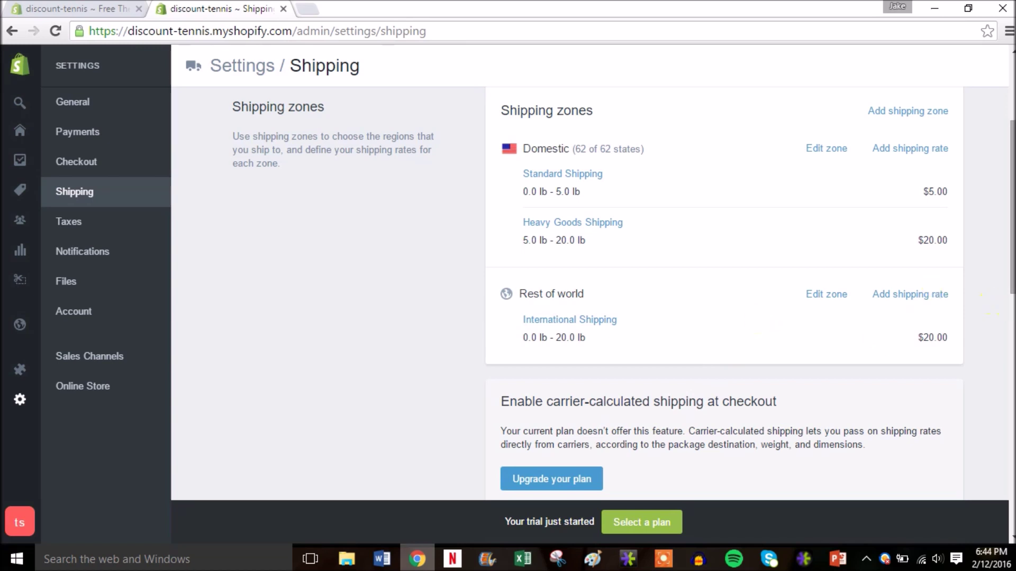
pyautogui.moveTo(1011, 250); pyautogui.dragTo(1010, 371)
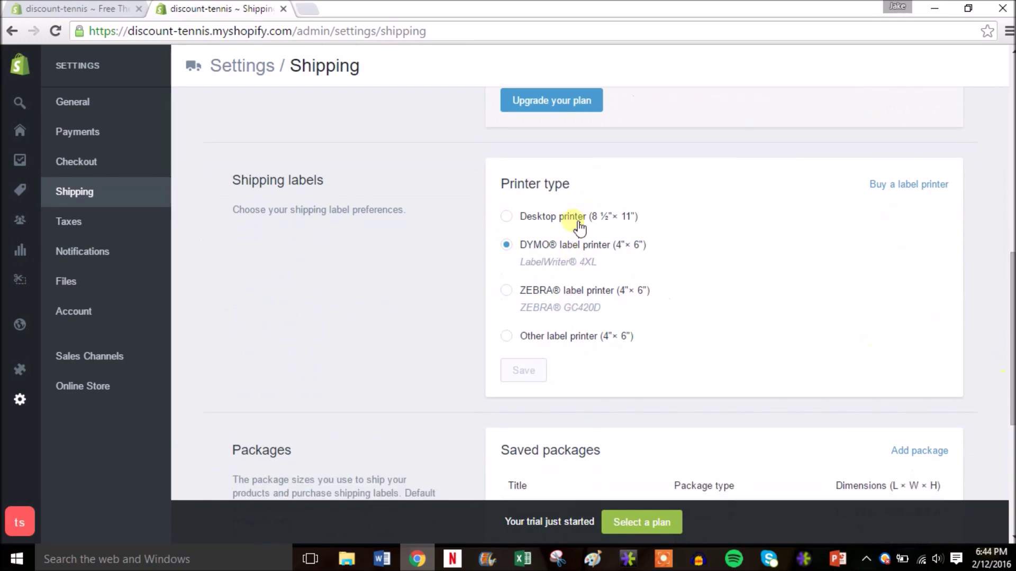
pyautogui.moveTo(1011, 296); pyautogui.dragTo(1007, 148)
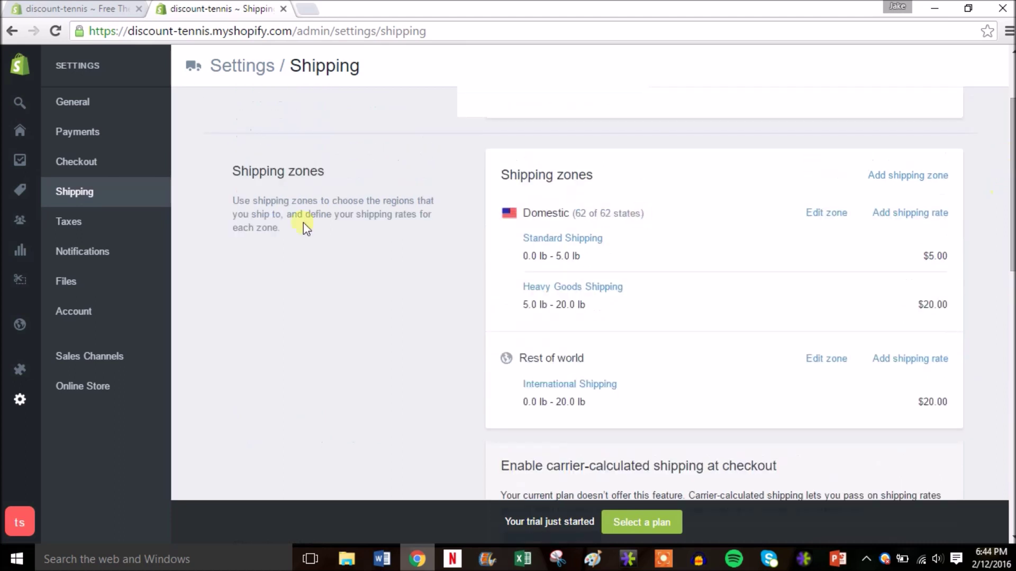
# Step: Look through the Taxes and Notifications settings, then check the empty Files settings
pyautogui.click(87, 227)
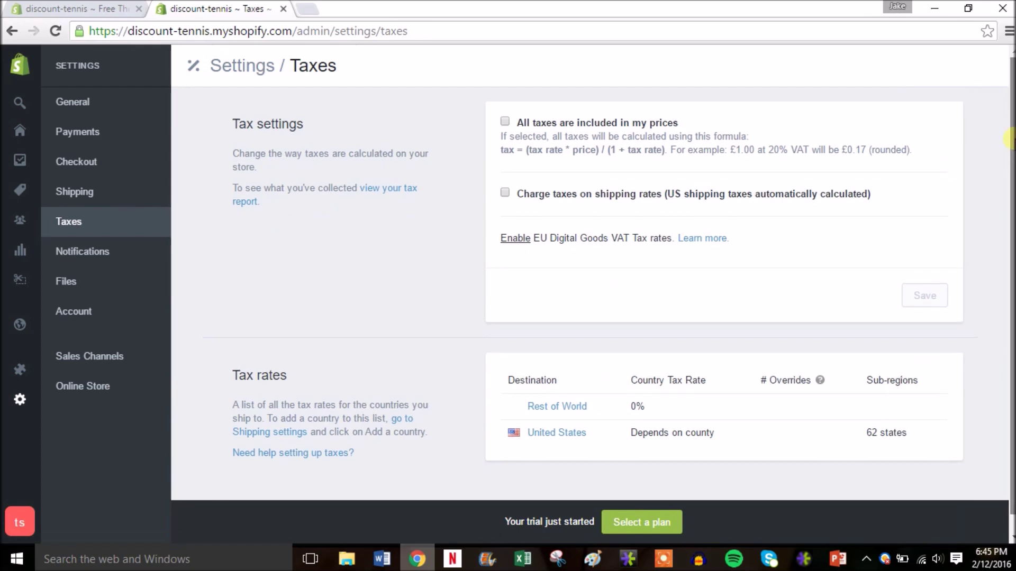
pyautogui.moveTo(1009, 140); pyautogui.dragTo(1010, 99)
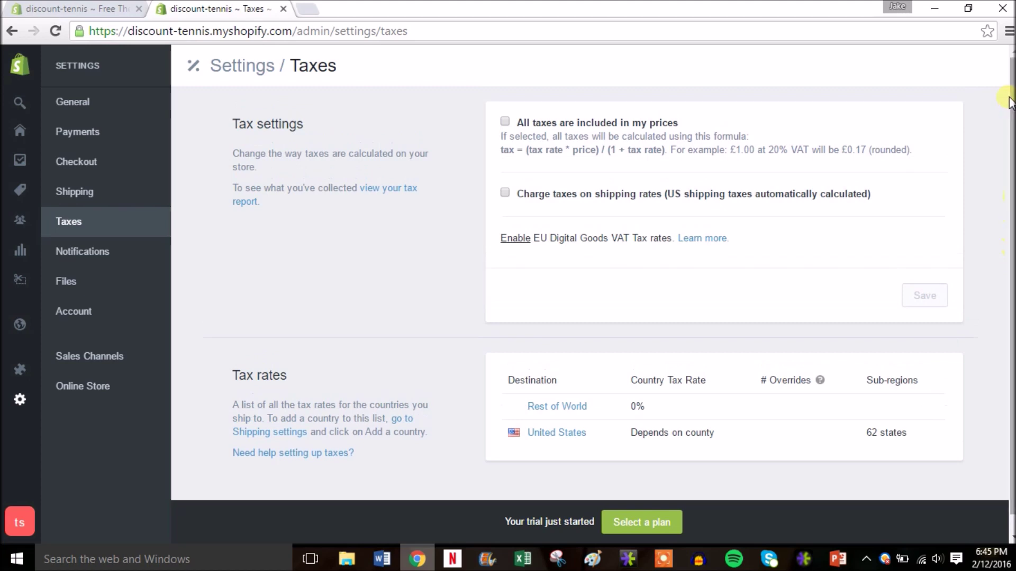
pyautogui.click(86, 260)
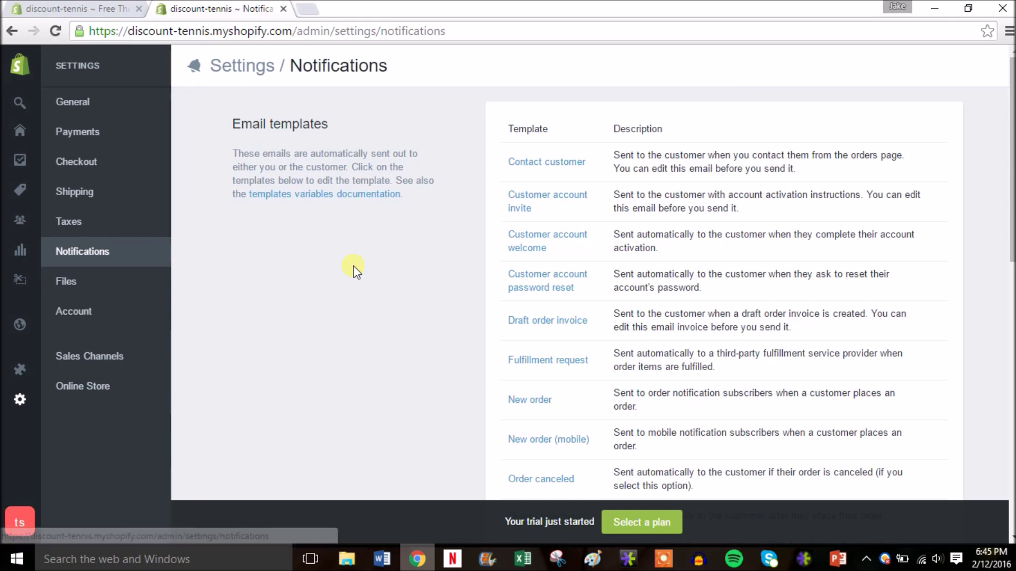
pyautogui.moveTo(1012, 94); pyautogui.dragTo(1011, 321)
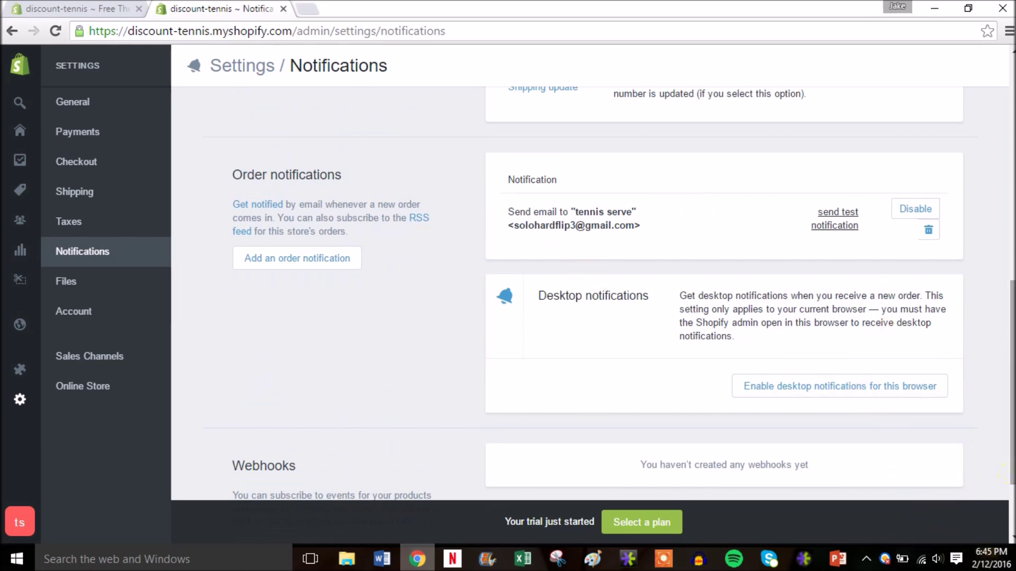
pyautogui.moveTo(1011, 479); pyautogui.dragTo(1012, 252)
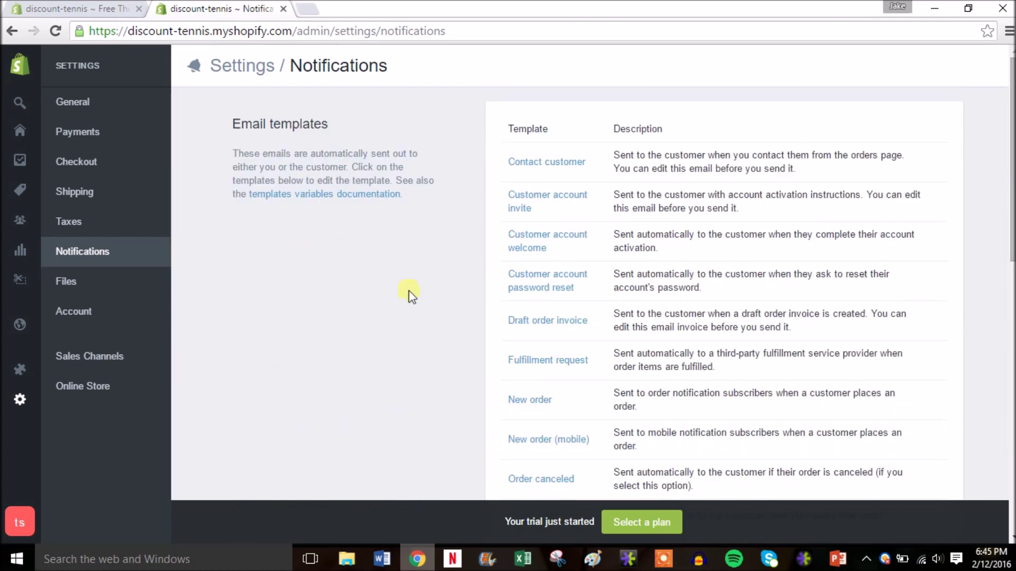
pyautogui.click(94, 282)
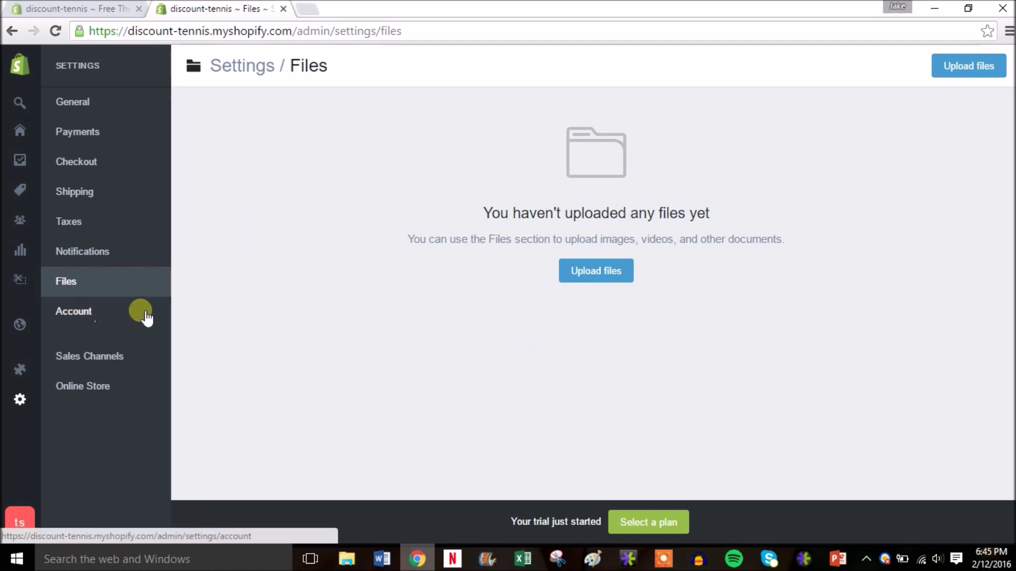
# Step: Scroll through the Account settings, then go to the Online Store overview page
pyautogui.click(119, 316)
pyautogui.click(119, 316)
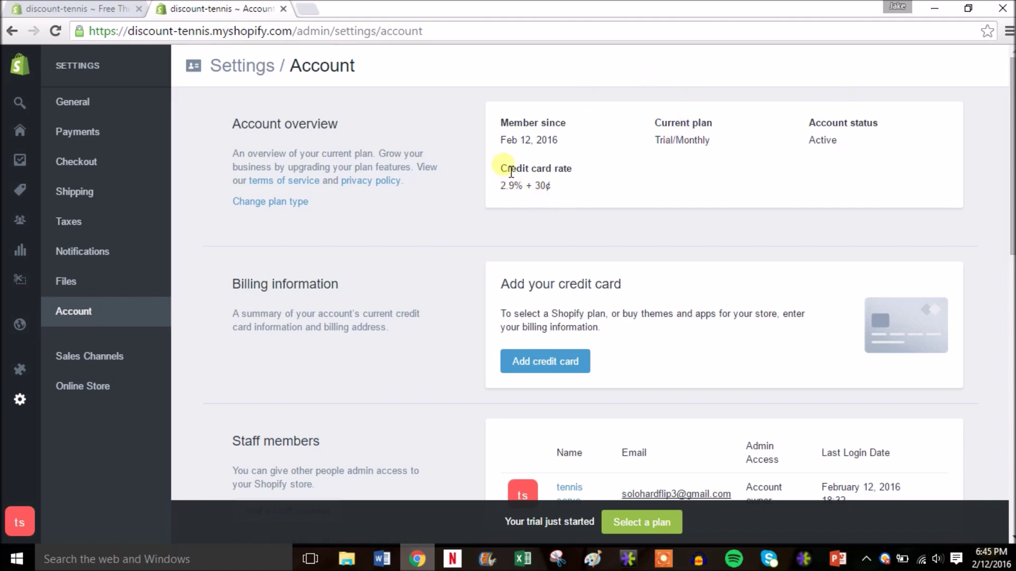
pyautogui.moveTo(1012, 172); pyautogui.dragTo(1013, 253)
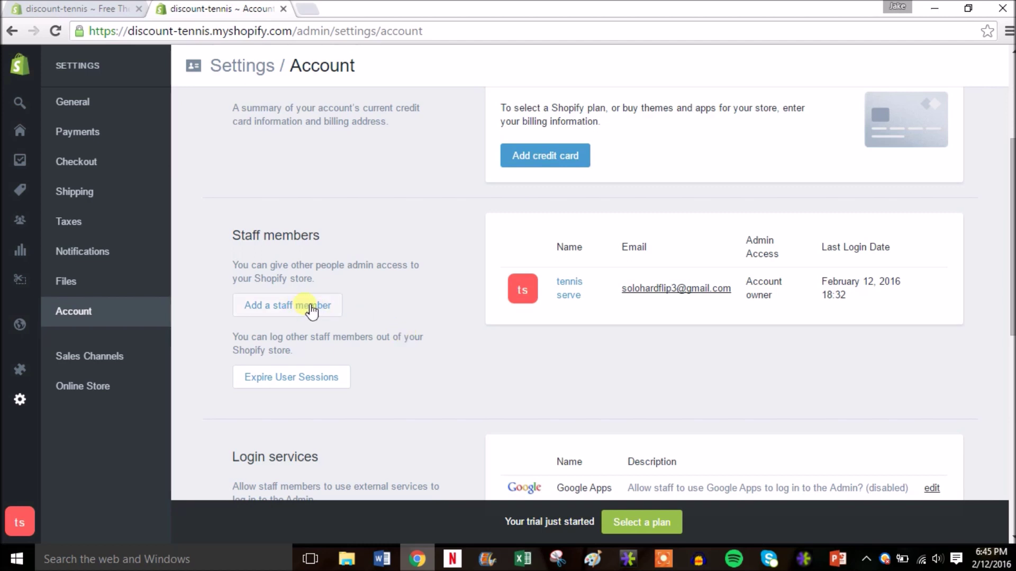
pyautogui.moveTo(1013, 302); pyautogui.dragTo(1011, 164)
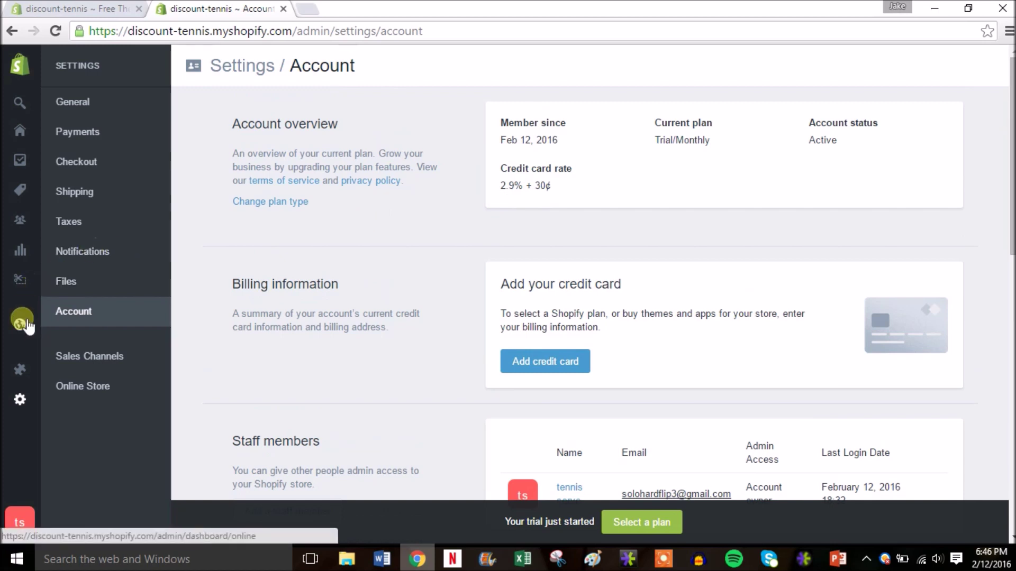
pyautogui.moveTo(24, 333)
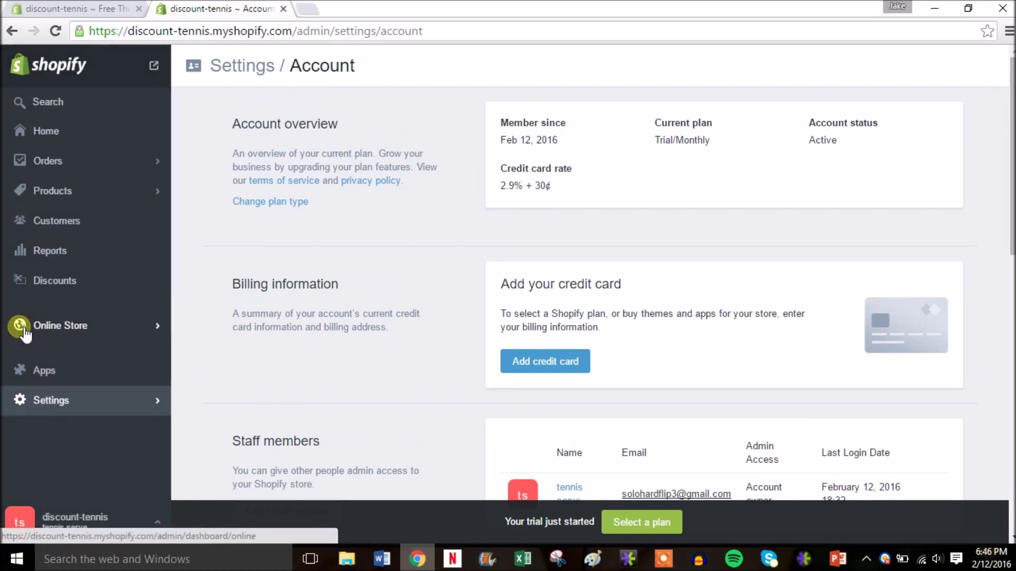
pyautogui.click(116, 332)
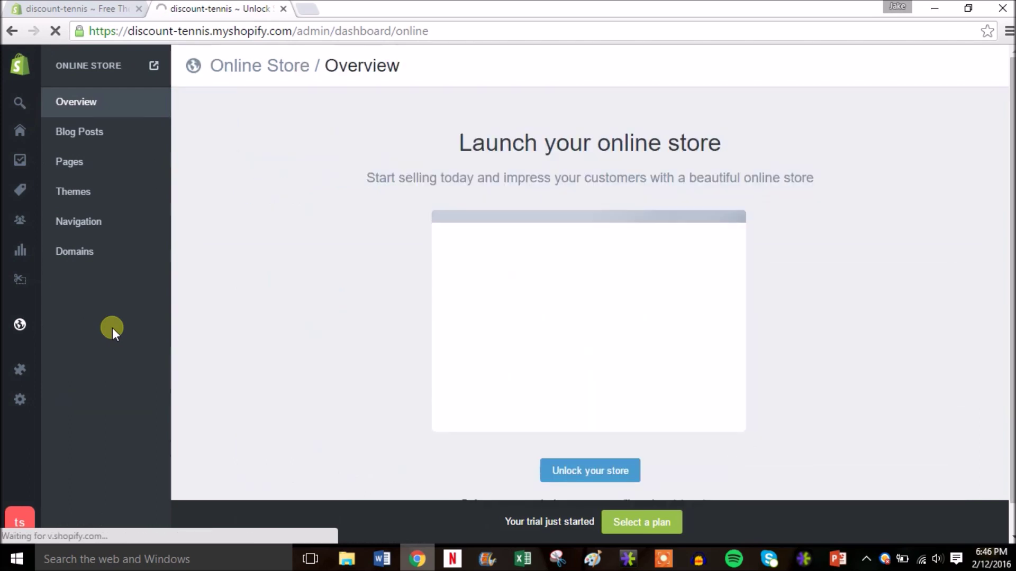
# Step: Start a new product titled 'Tennis Ball Bucket'
pyautogui.moveTo(19, 302)
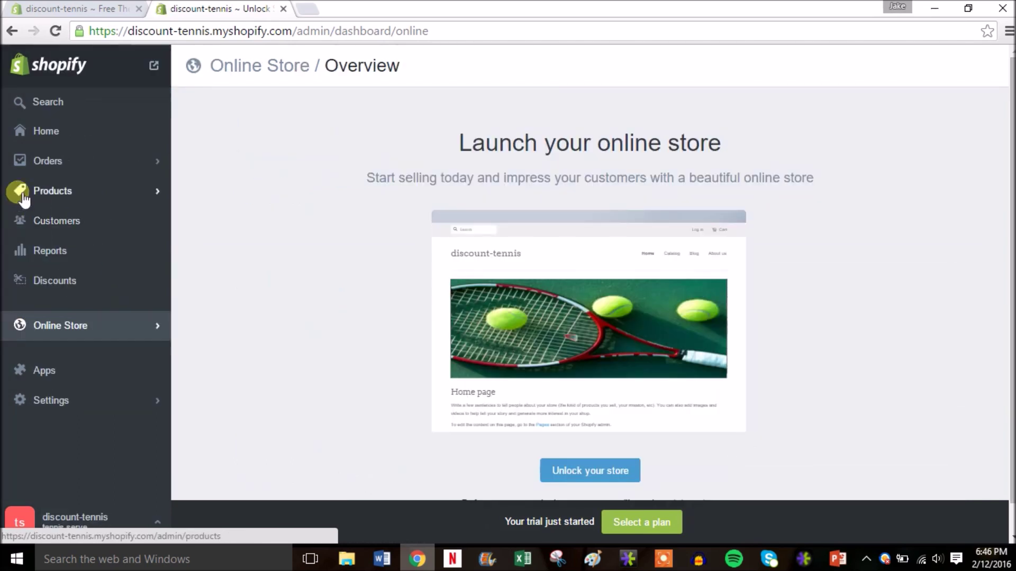
pyautogui.click(53, 191)
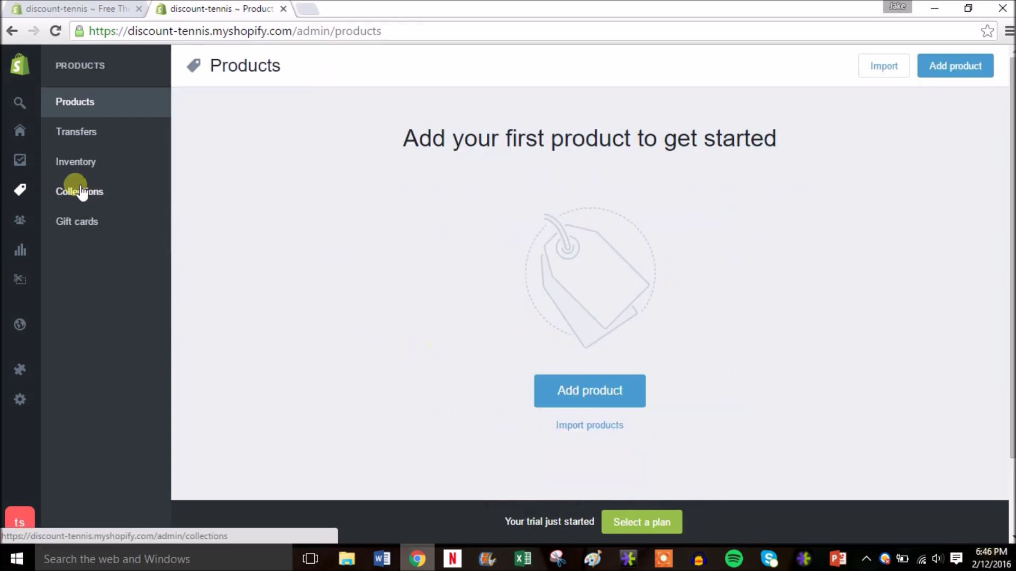
pyautogui.click(576, 392)
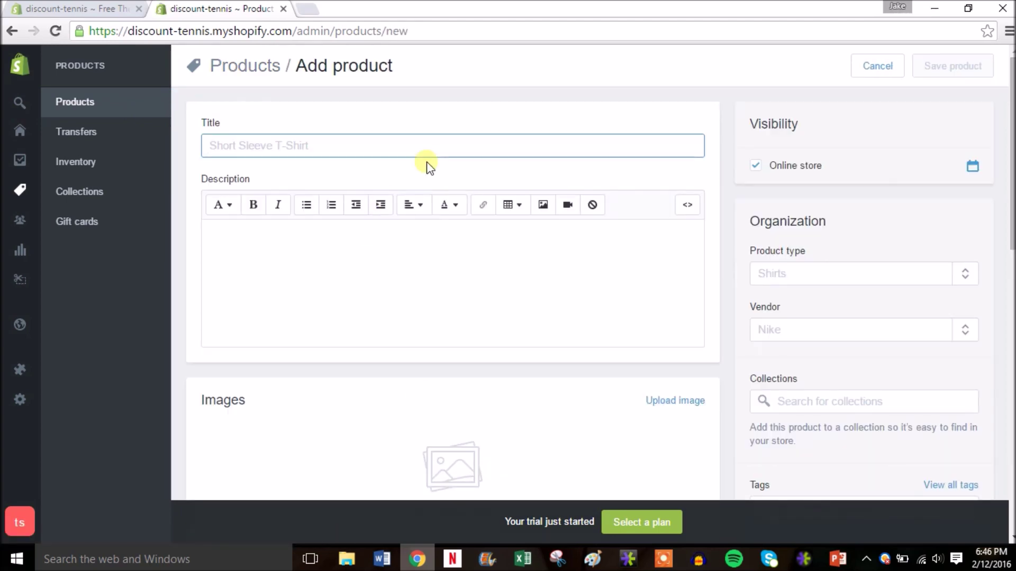
pyautogui.write('Tenn')
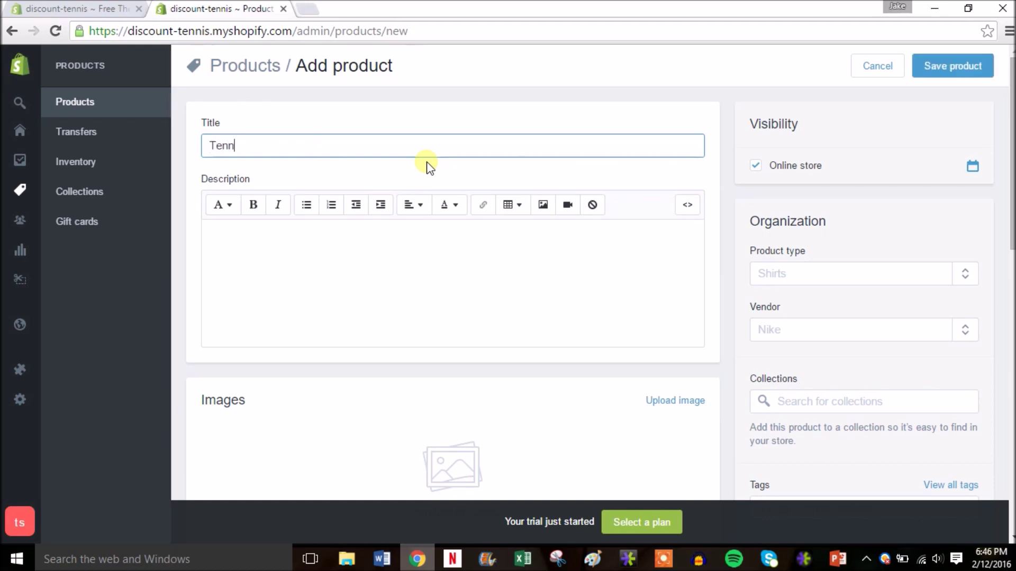
pyautogui.write('is Ball BUcke')
pyautogui.press('BackSpace')
pyautogui.press('BackSpace')
pyautogui.press('BackSpace')
pyautogui.press('BackSpace')
pyautogui.write('uck')
# Step: Enter the description 'Bucket of tennis balls perfect for practice.'
pyautogui.click(338, 289)
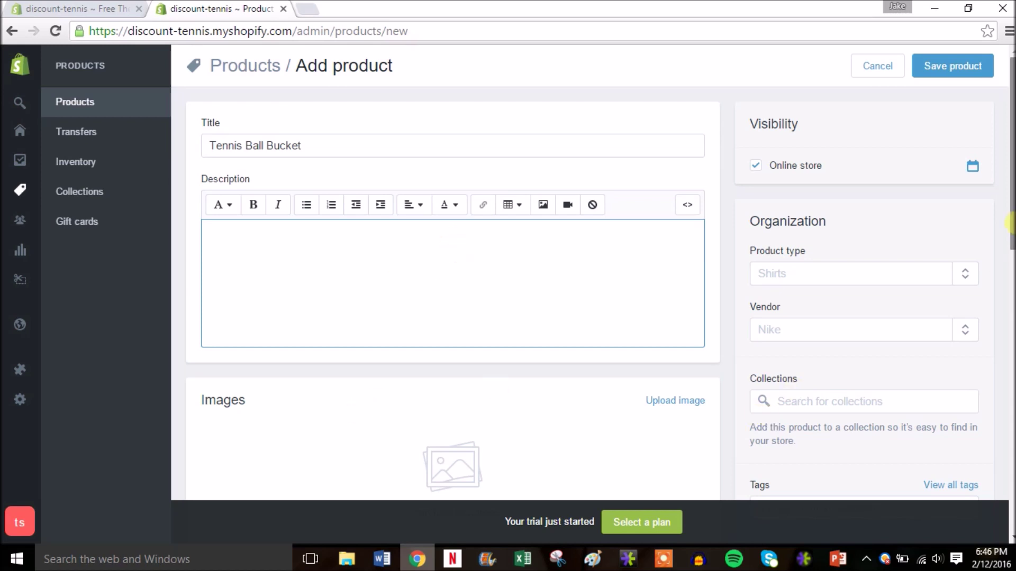
pyautogui.scroll(-1, 1010, 222)
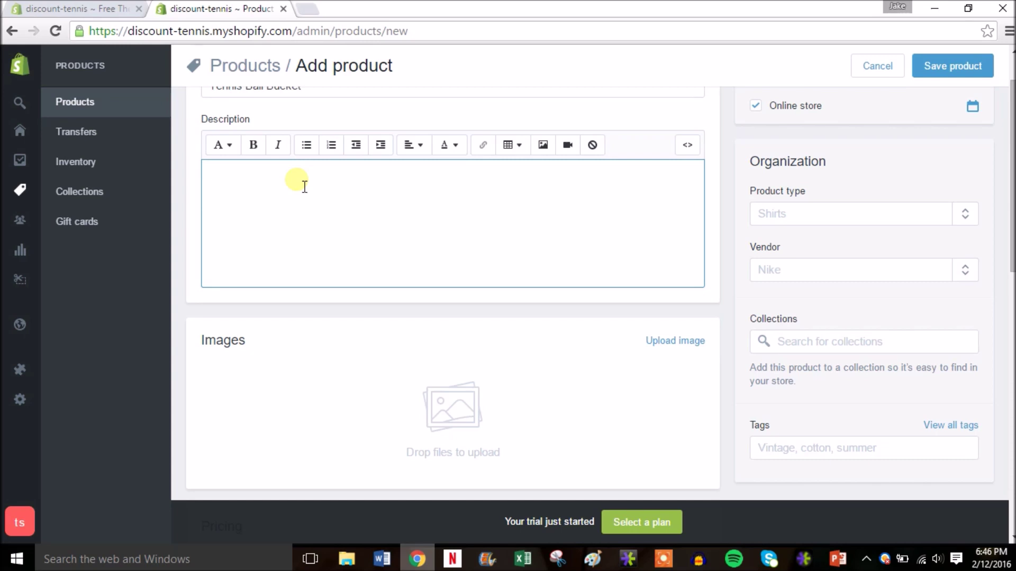
pyautogui.write('Bucket of tennis balls perfect f')
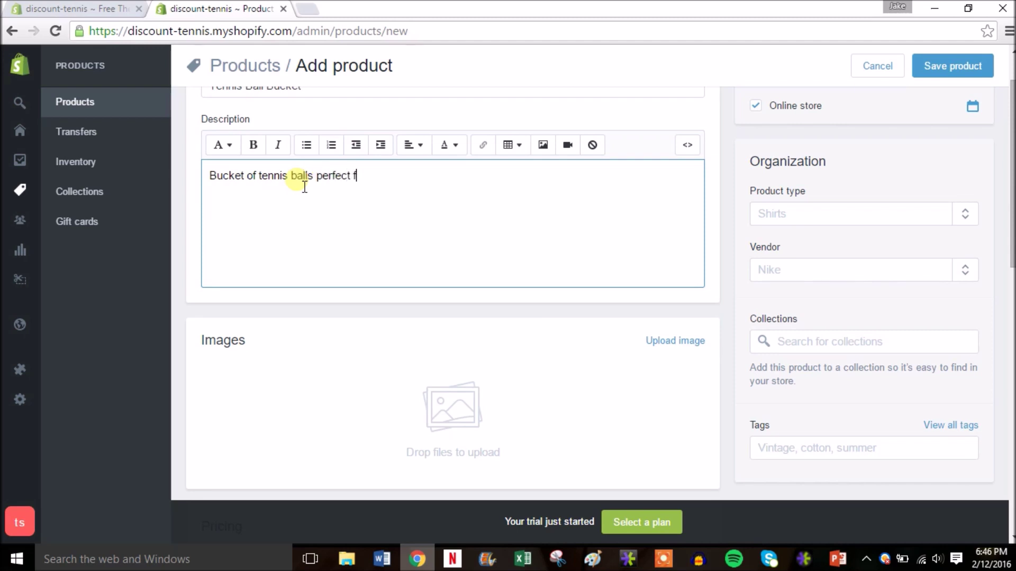
pyautogui.write('or practic')
pyautogui.press('BackSpace')
pyautogui.press('BackSpace')
pyautogui.press('BackSpace')
pyautogui.write('ctice.')
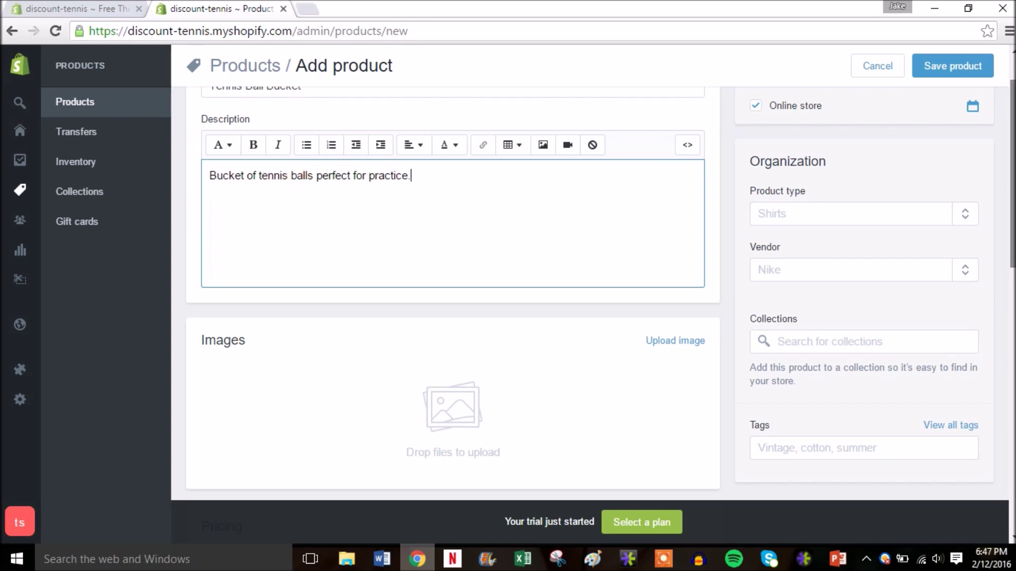
pyautogui.scroll(-2, 603, 299)
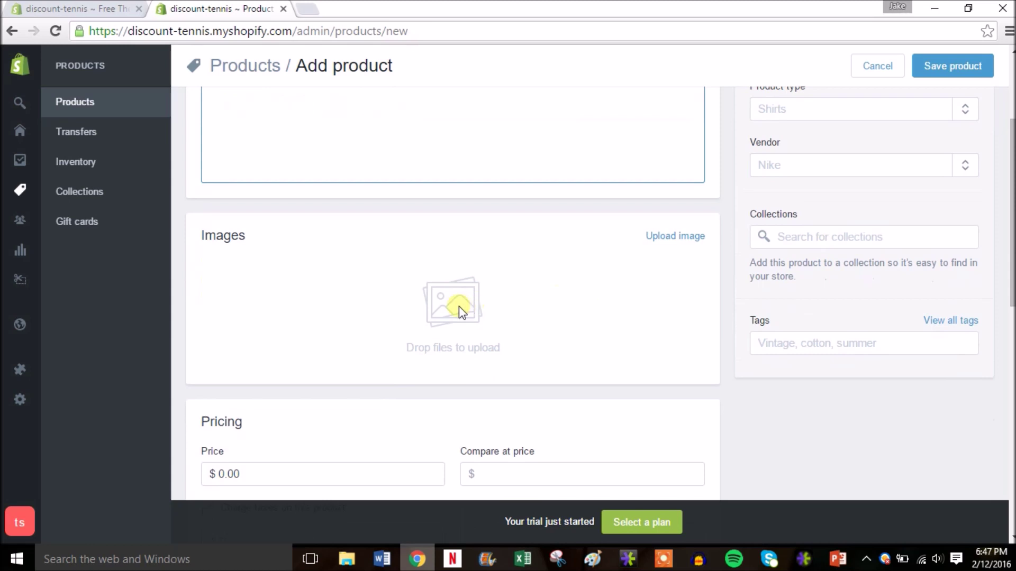
# Step: Upload the Tennis Ball Bucket picture as the product image
pyautogui.click(693, 237)
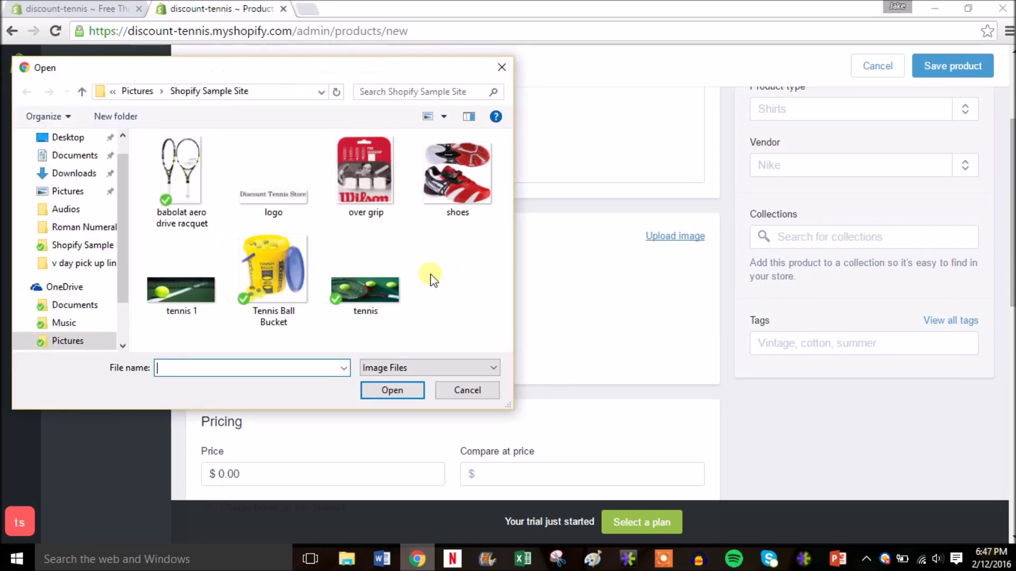
pyautogui.click(268, 281)
pyautogui.doubleClick(266, 279)
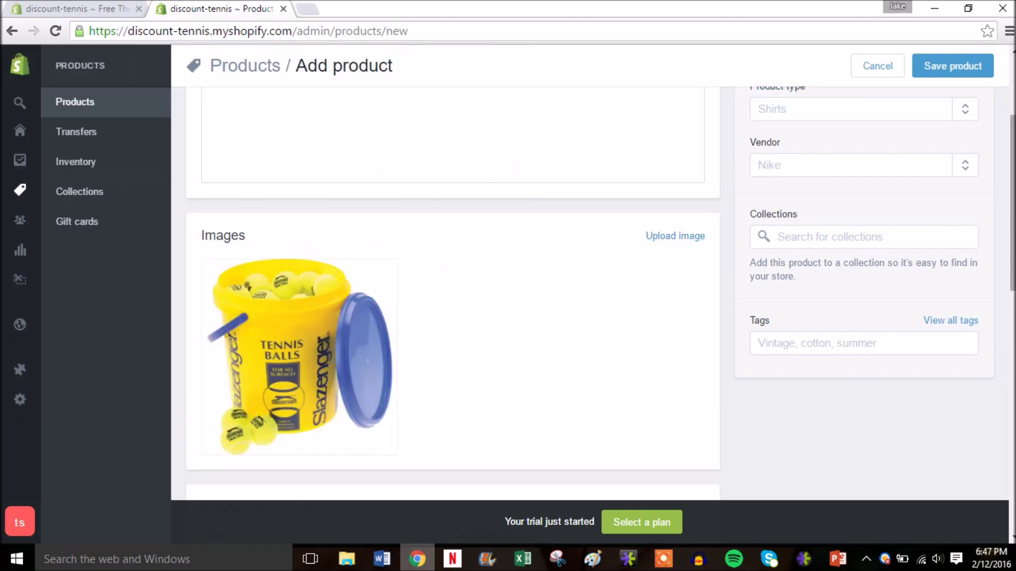
pyautogui.scroll(-2, 958, 243)
pyautogui.scroll(-3, 452, 291)
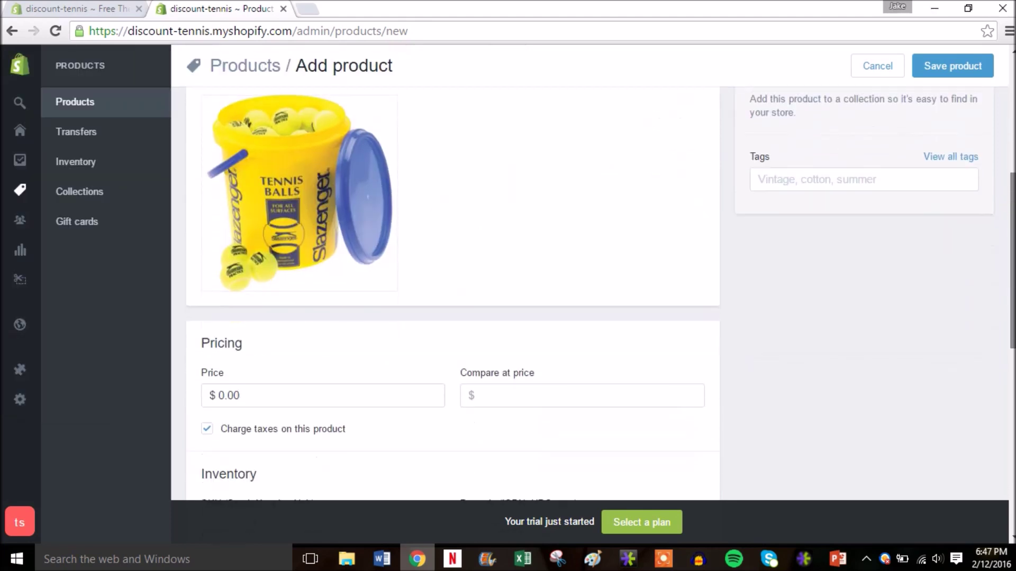
# Step: Set the price to $59.99 and the compare-at price to $89.99
pyautogui.click(234, 320)
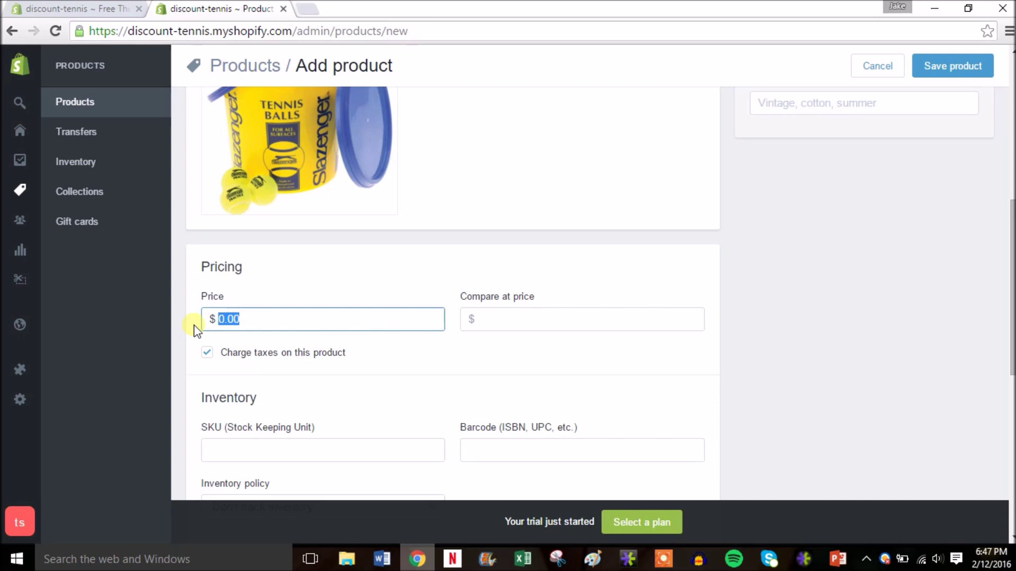
pyautogui.write('59.99')
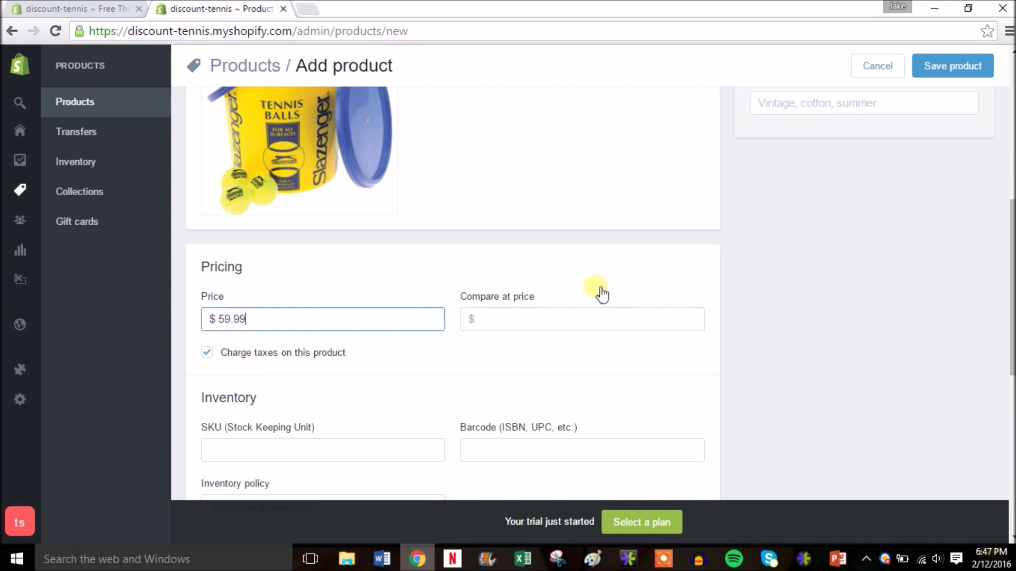
pyautogui.click(536, 321)
pyautogui.write('89.99')
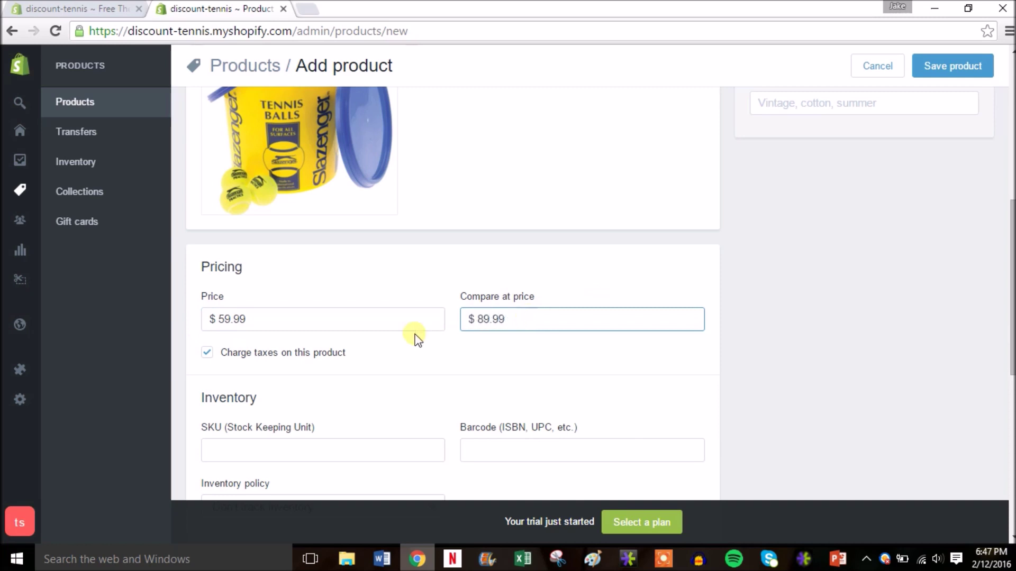
pyautogui.click(631, 353)
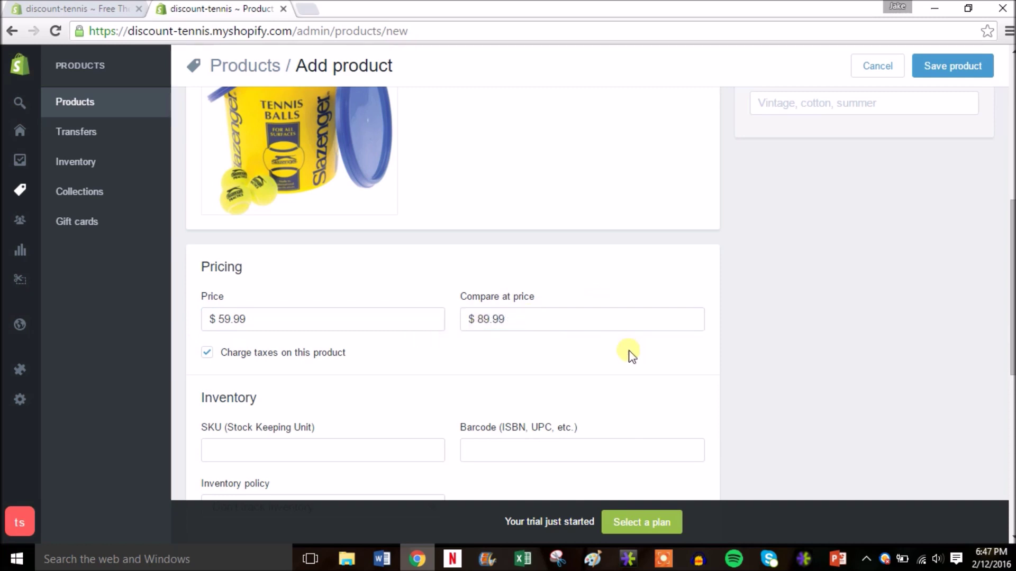
pyautogui.scroll(-1, 991, 278)
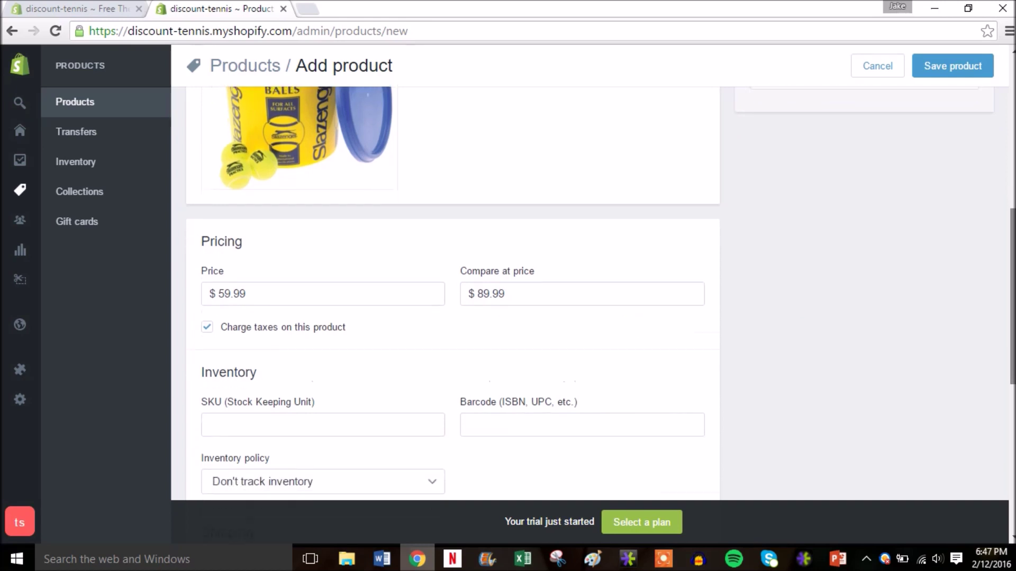
pyautogui.scroll(-3, 453, 293)
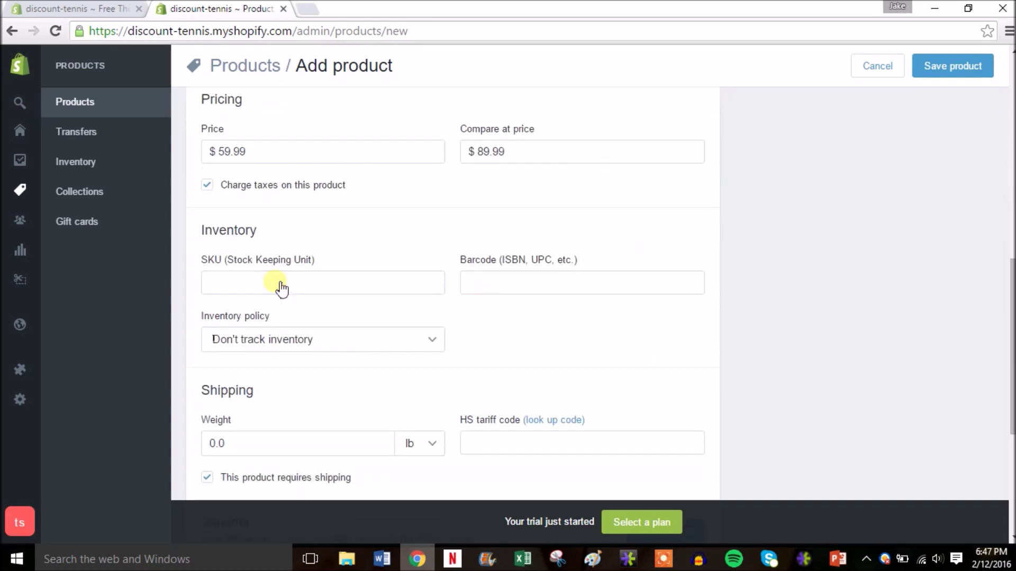
pyautogui.click(369, 295)
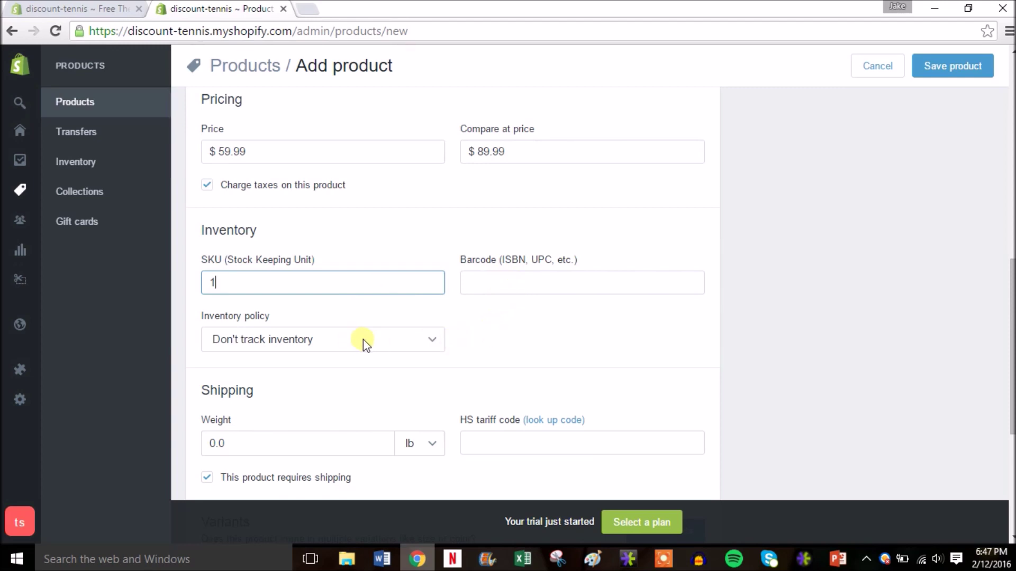
# Step: Have Shopify track the Tennis Ball Bucket's inventory, with stock quantity changed from 1 to 5
pyautogui.click(437, 345)
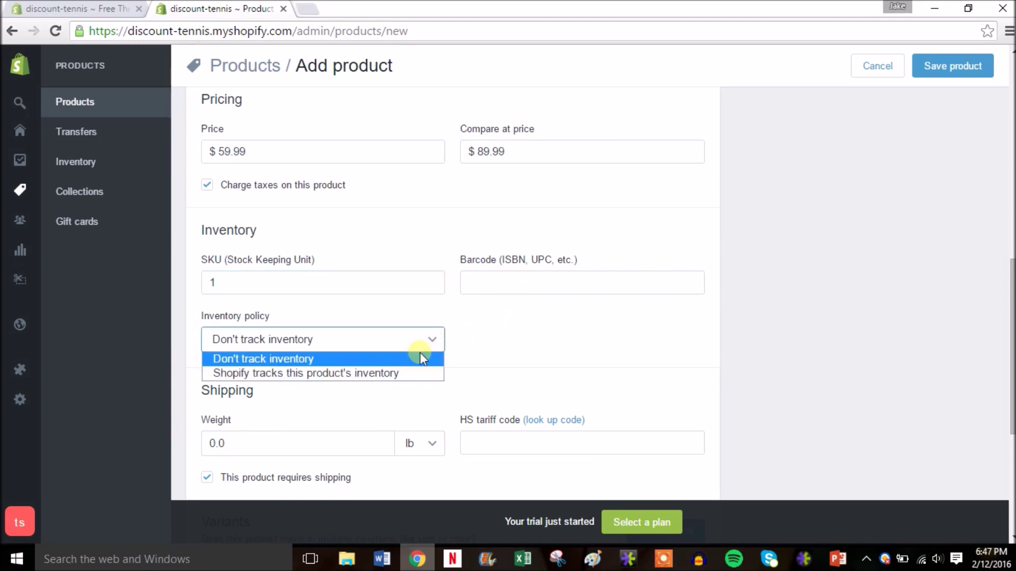
pyautogui.click(363, 376)
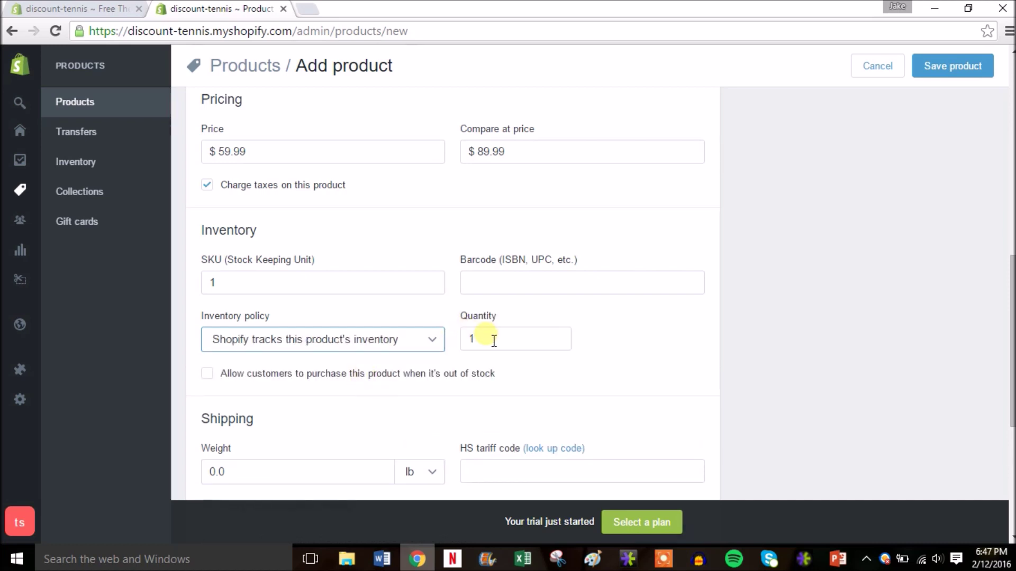
pyautogui.click(494, 340)
pyautogui.press('BackSpace')
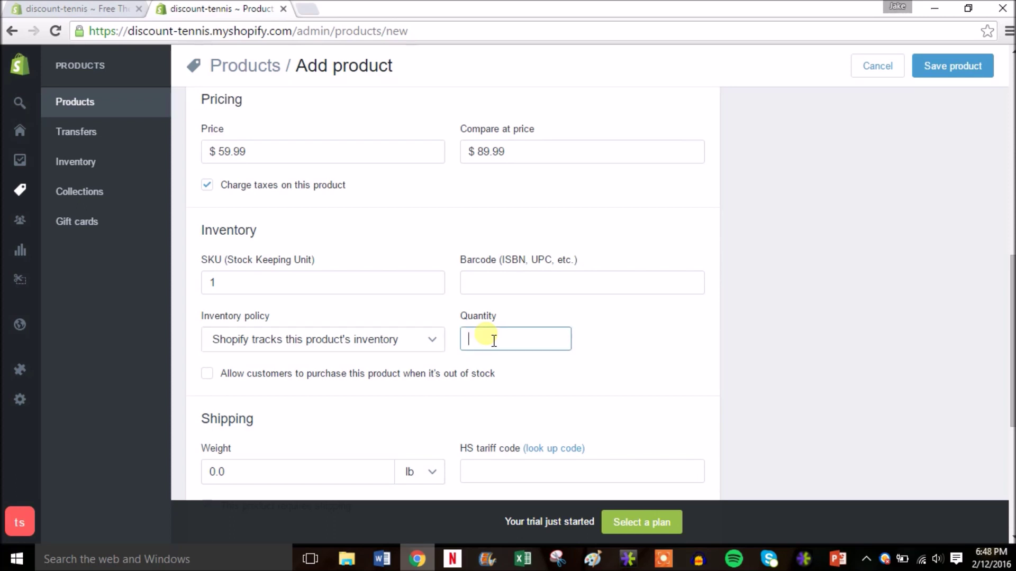
pyautogui.write('5')
pyautogui.click(614, 344)
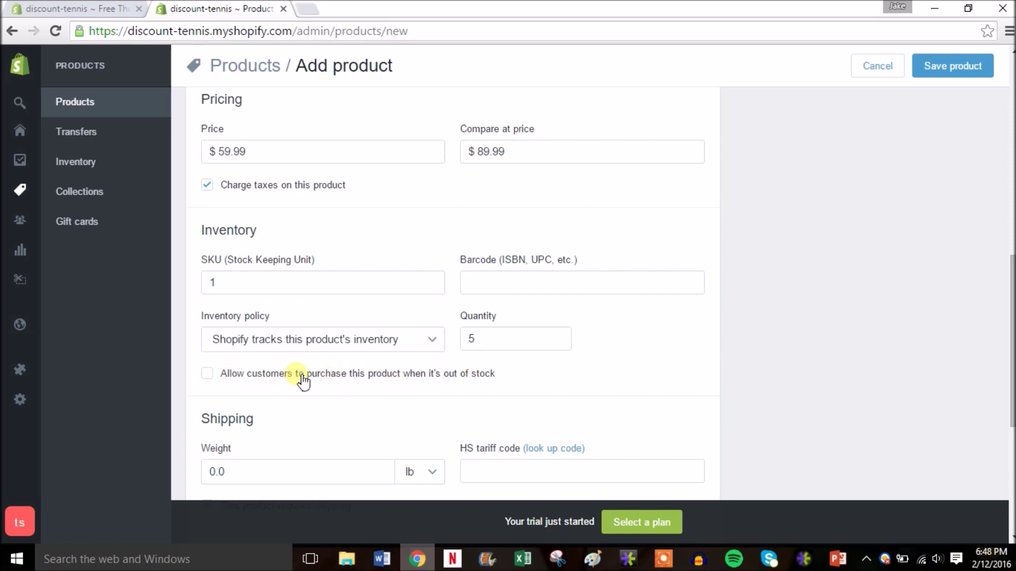
pyautogui.moveTo(1011, 293); pyautogui.dragTo(1012, 360)
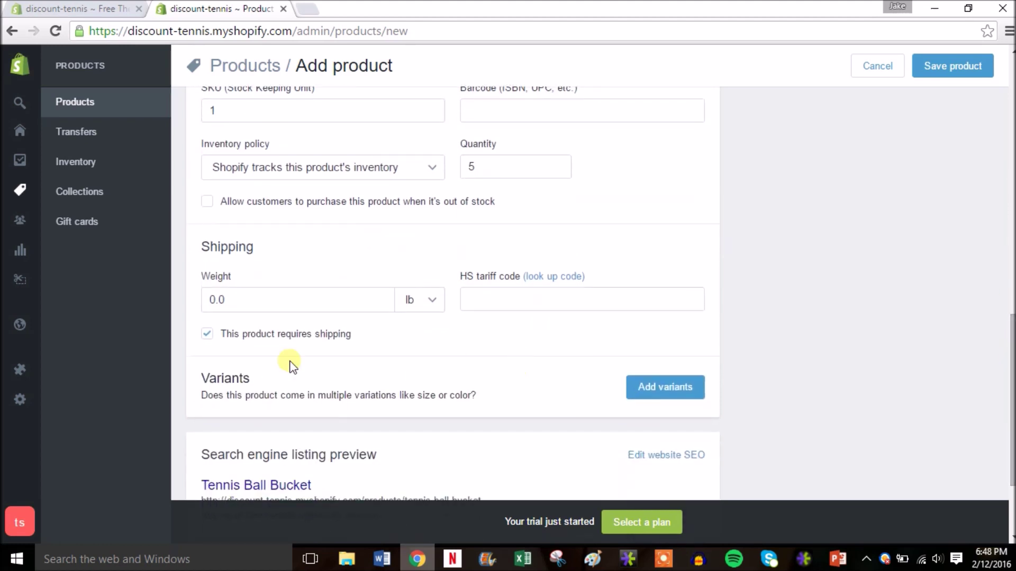
# Step: Replace the default 0.0 weight with 10 lb, then return up to the Organization panel
pyautogui.click(245, 312)
pyautogui.press('BackSpace')
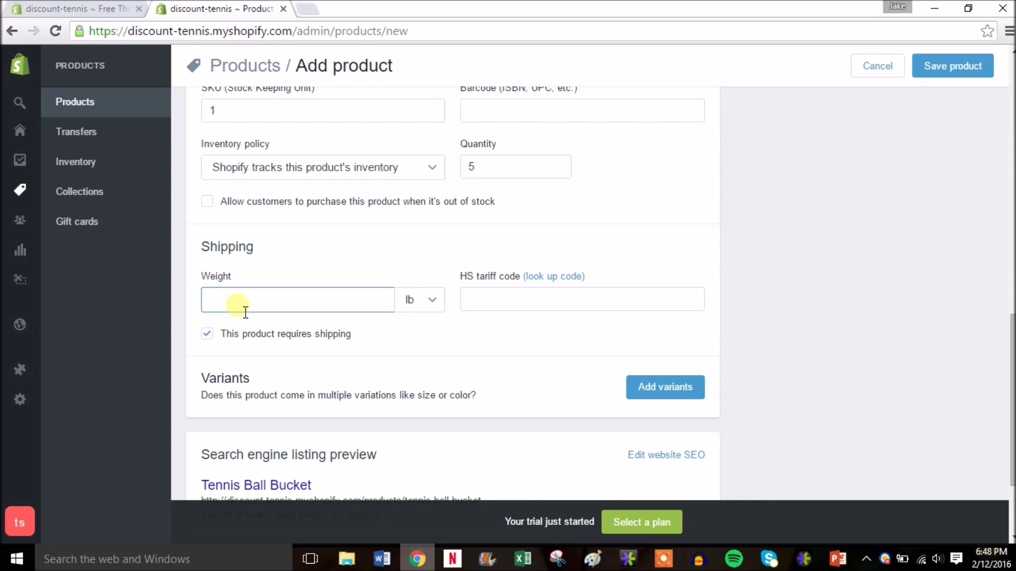
pyautogui.write('10')
pyautogui.click(402, 341)
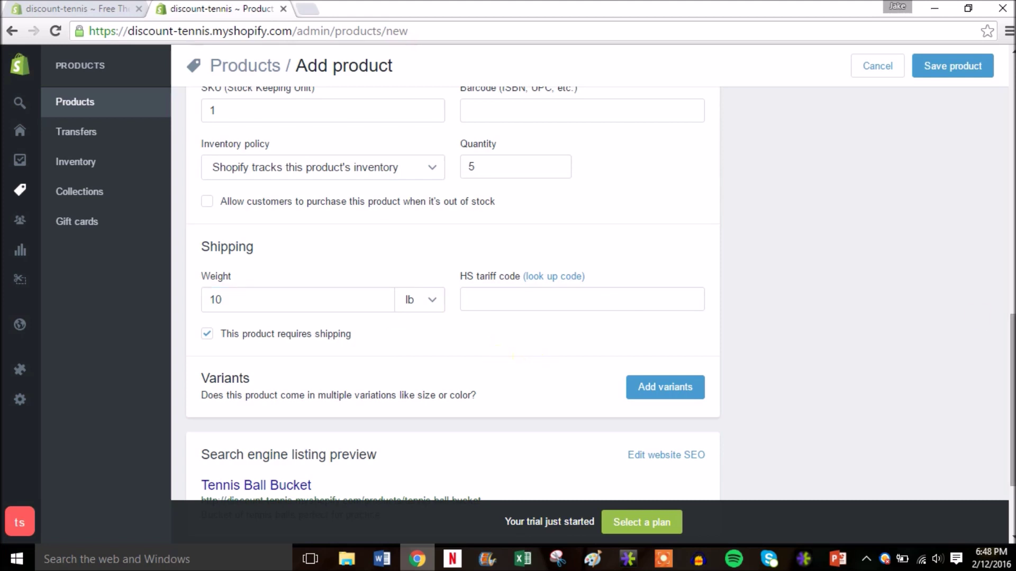
pyautogui.scroll(-2, 1010, 349)
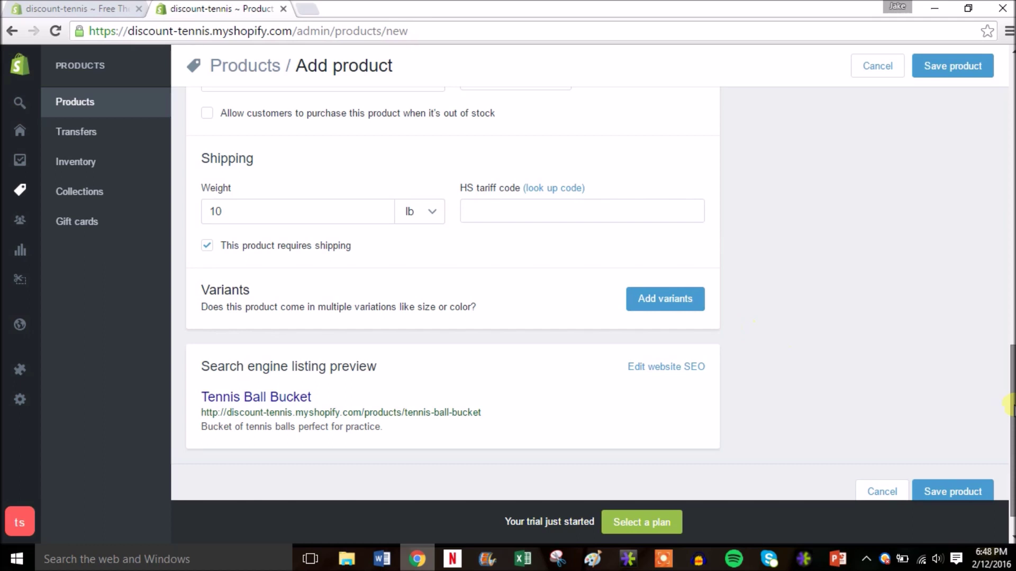
pyautogui.moveTo(1013, 410); pyautogui.dragTo(1013, 409)
pyautogui.scroll(1, 1012, 407)
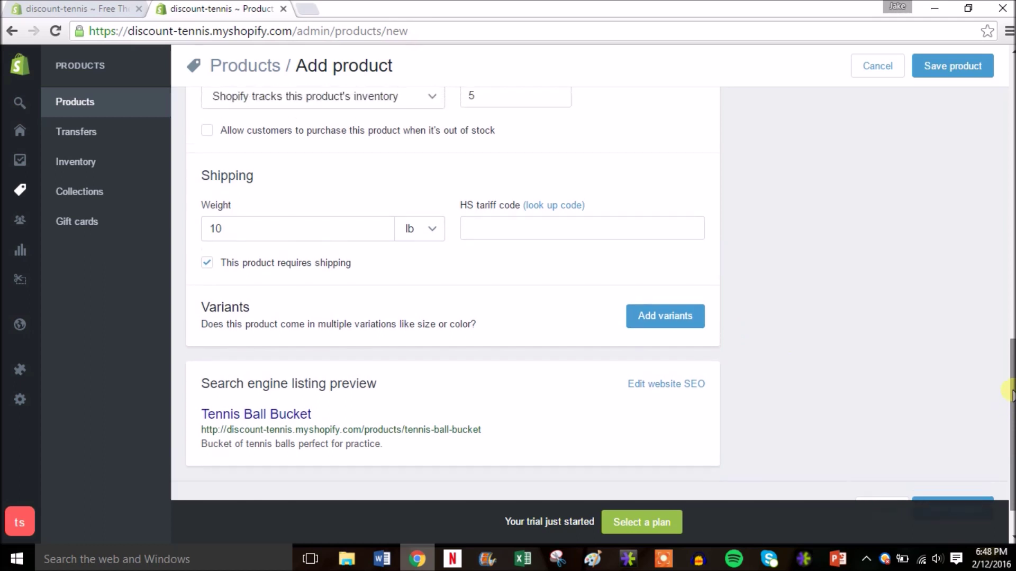
pyautogui.moveTo(1010, 364); pyautogui.dragTo(1010, 137)
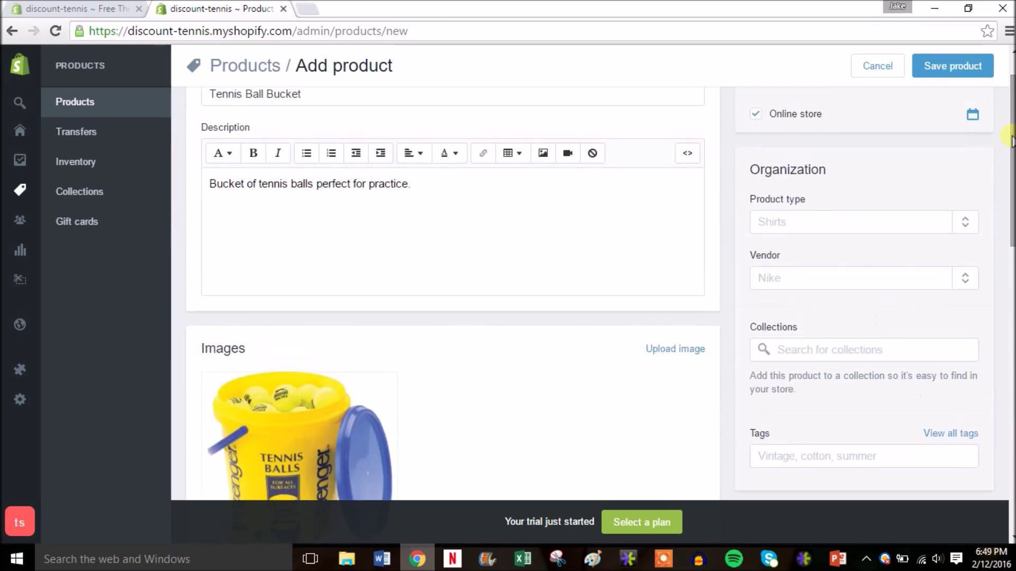
# Step: Set the product type to Tennis Balls and the vendor to Slazenger
pyautogui.click(829, 230)
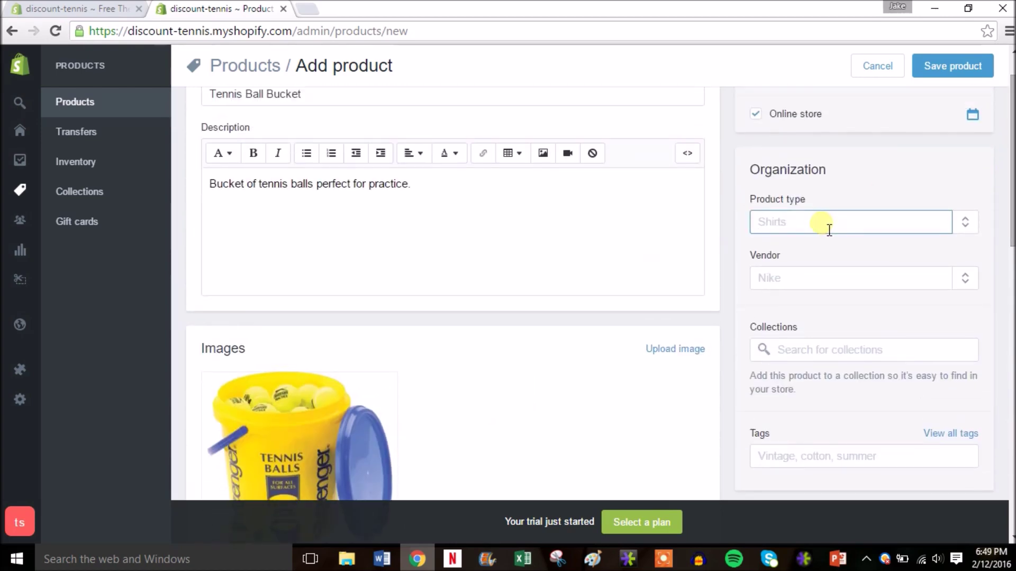
pyautogui.write('T')
pyautogui.press('BackSpace')
pyautogui.write('Tennis Balls')
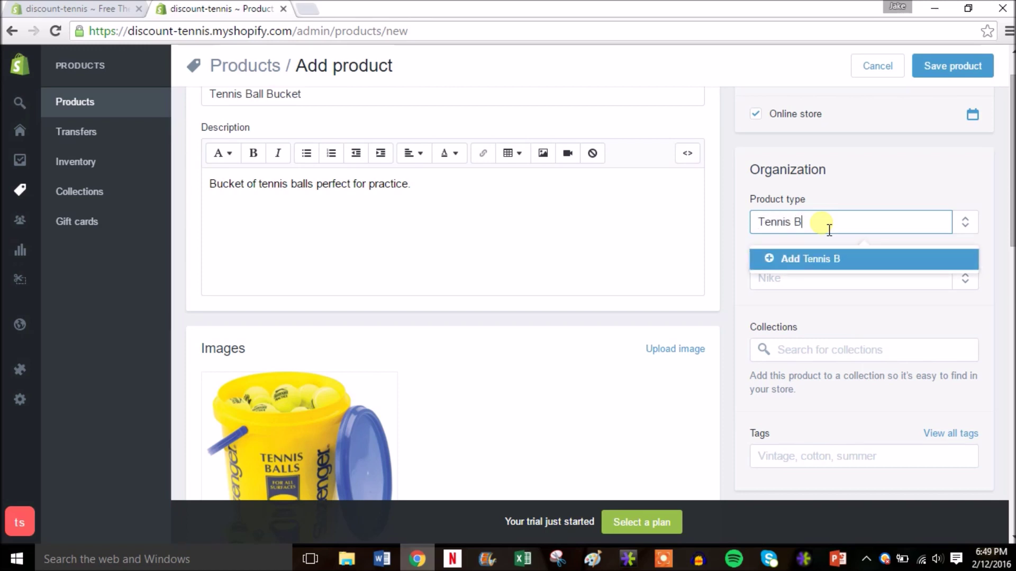
pyautogui.click(795, 289)
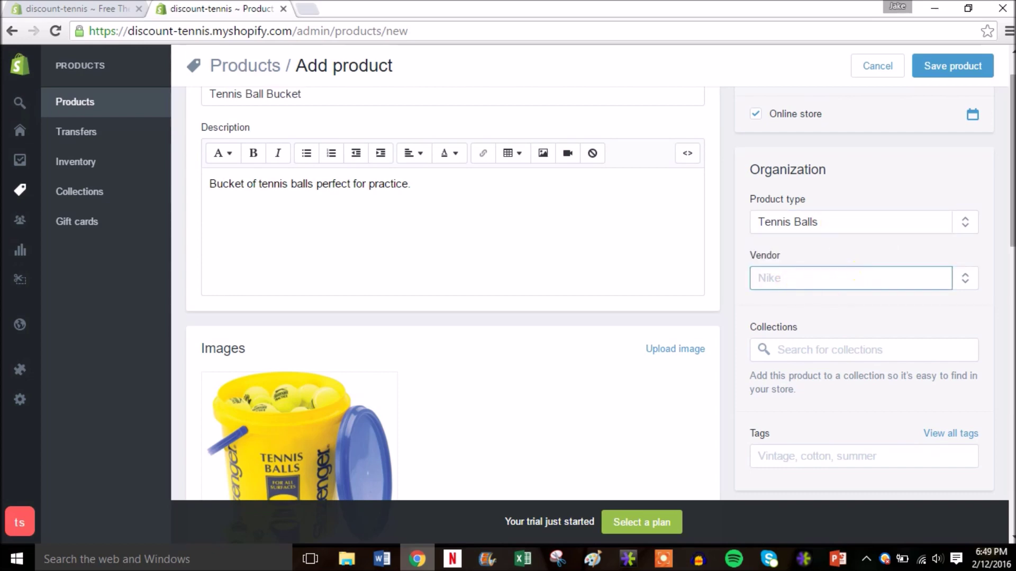
pyautogui.moveTo(1012, 229); pyautogui.dragTo(1012, 240)
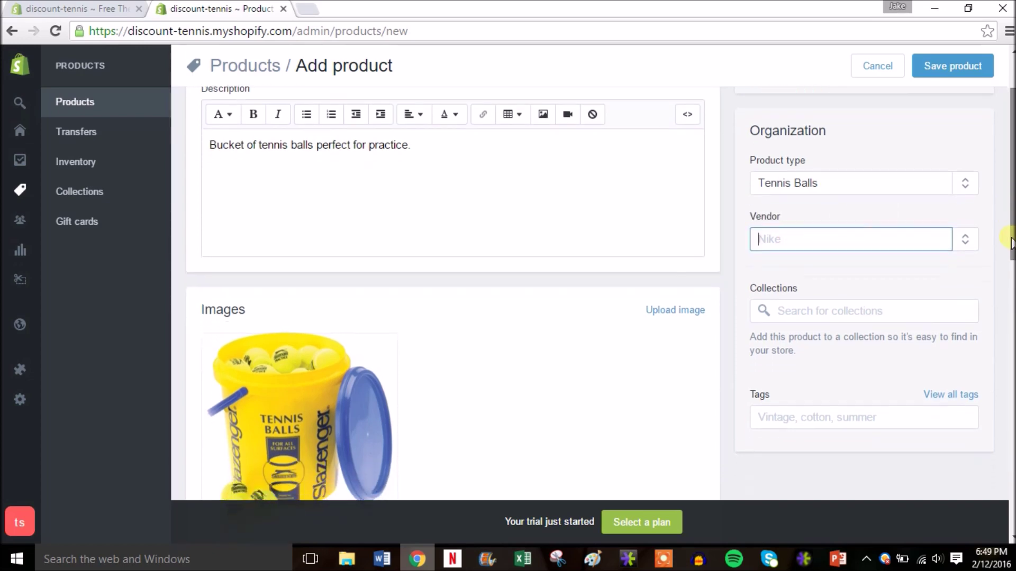
pyautogui.click(796, 241)
pyautogui.write('Slazenger')
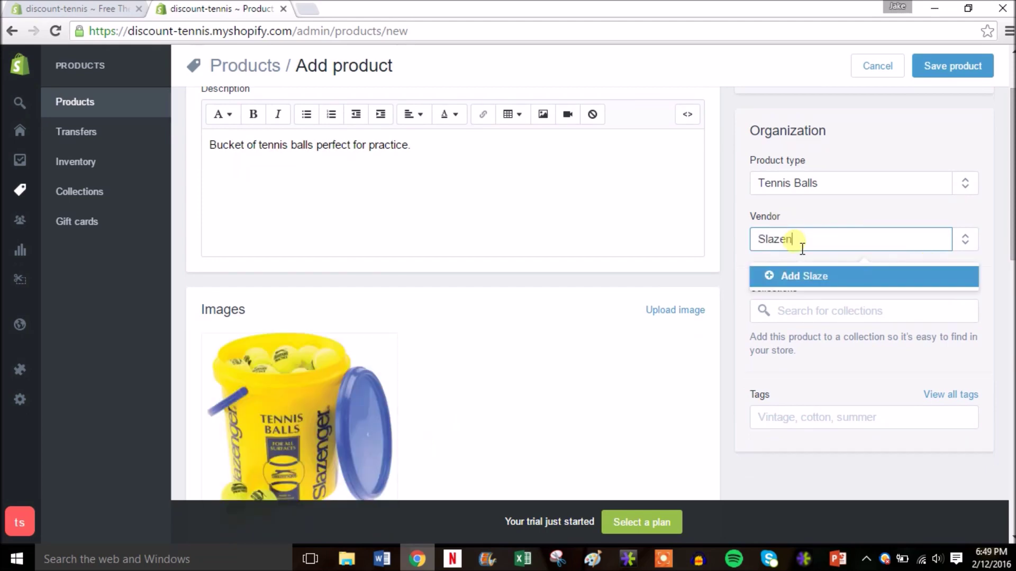
pyautogui.click(816, 274)
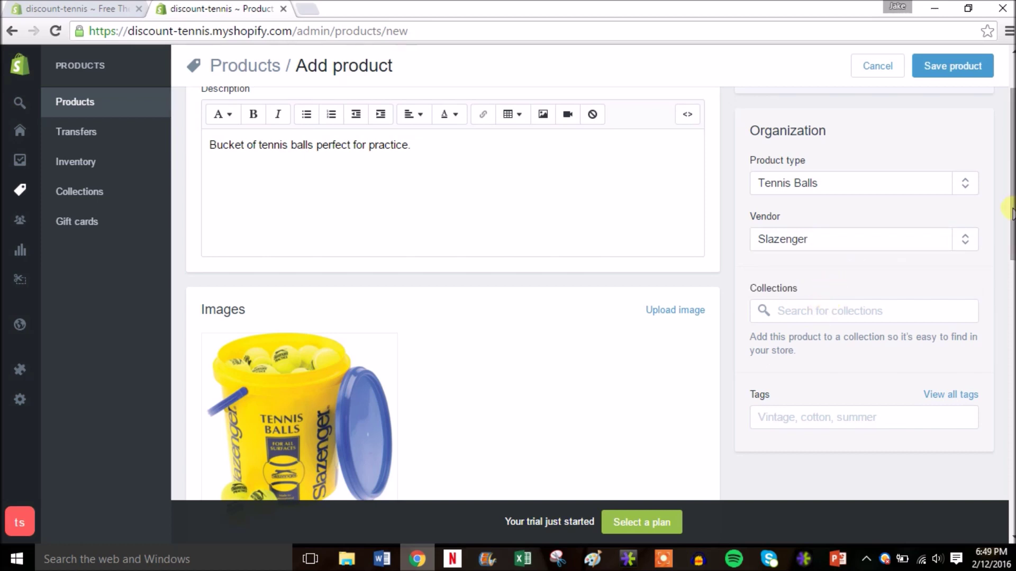
pyautogui.moveTo(1011, 211); pyautogui.dragTo(1011, 223)
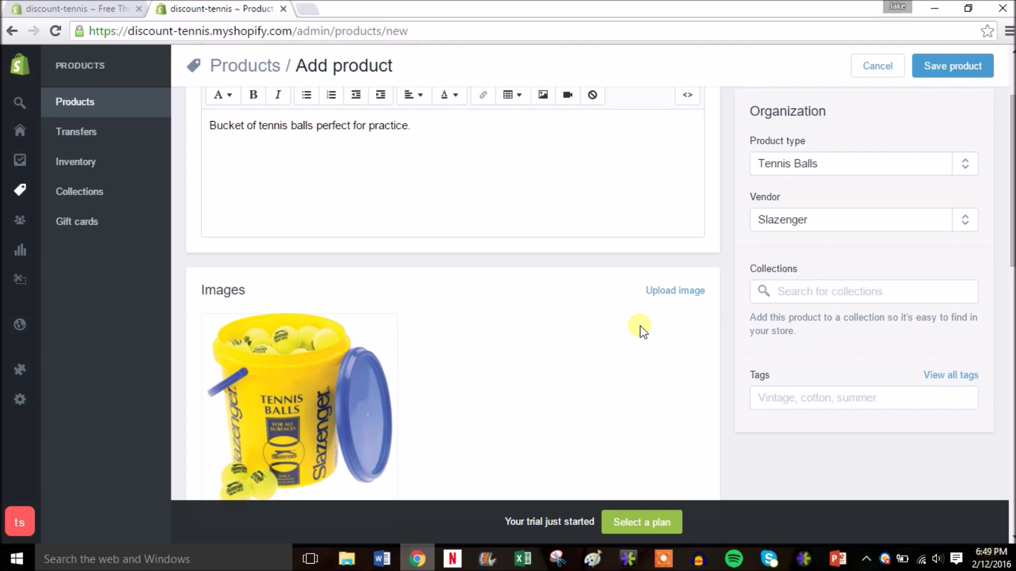
# Step: Add the tags tennis and balls to the Tennis Ball Bucket
pyautogui.click(803, 403)
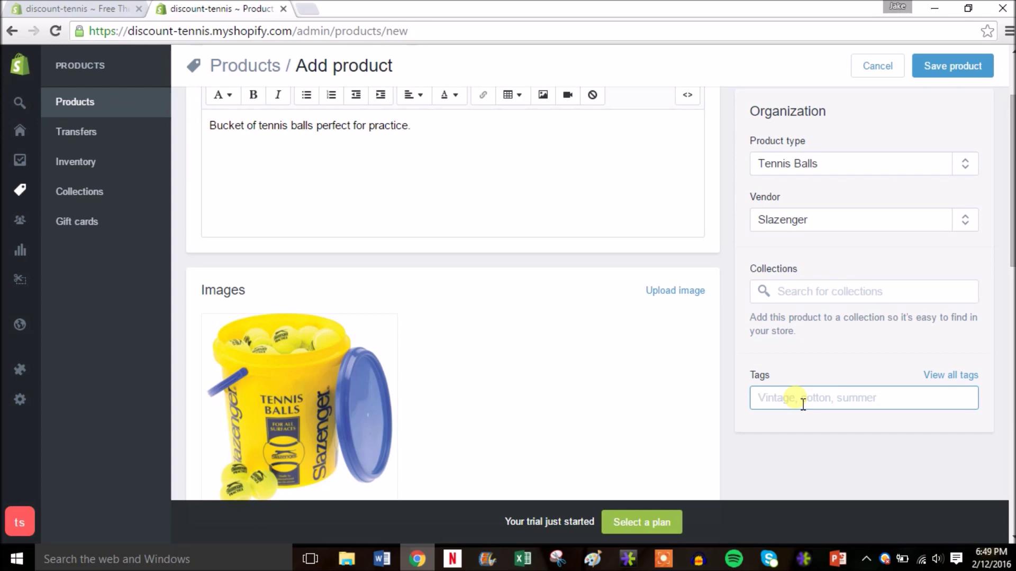
pyautogui.write('tennis')
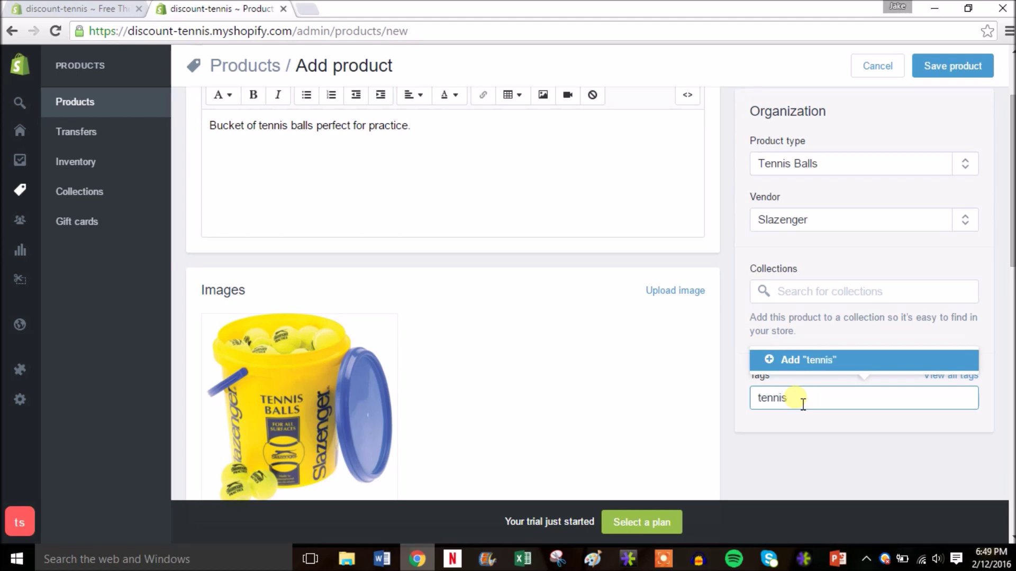
pyautogui.click(829, 365)
pyautogui.click(841, 407)
pyautogui.write('balls')
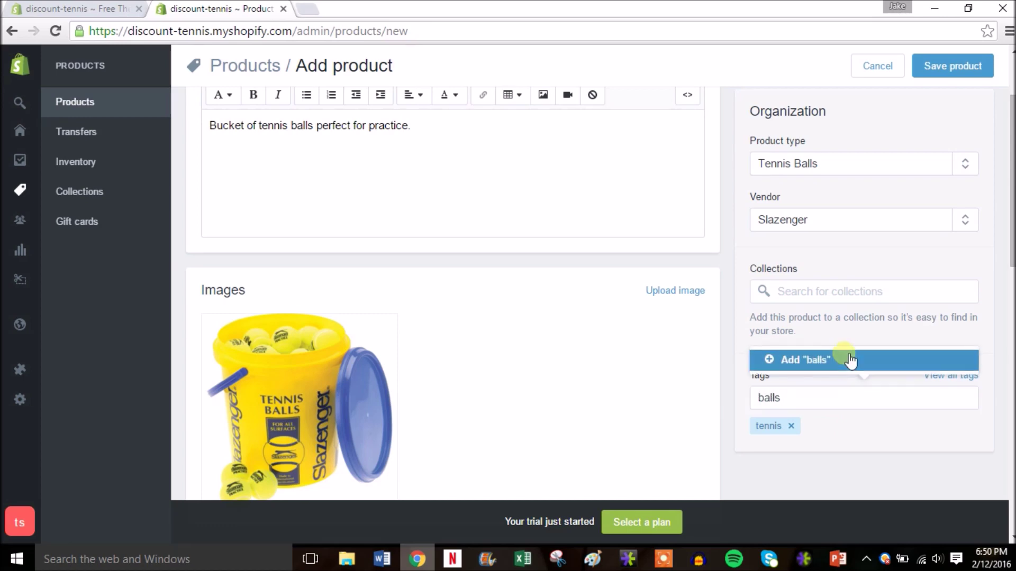
pyautogui.click(849, 361)
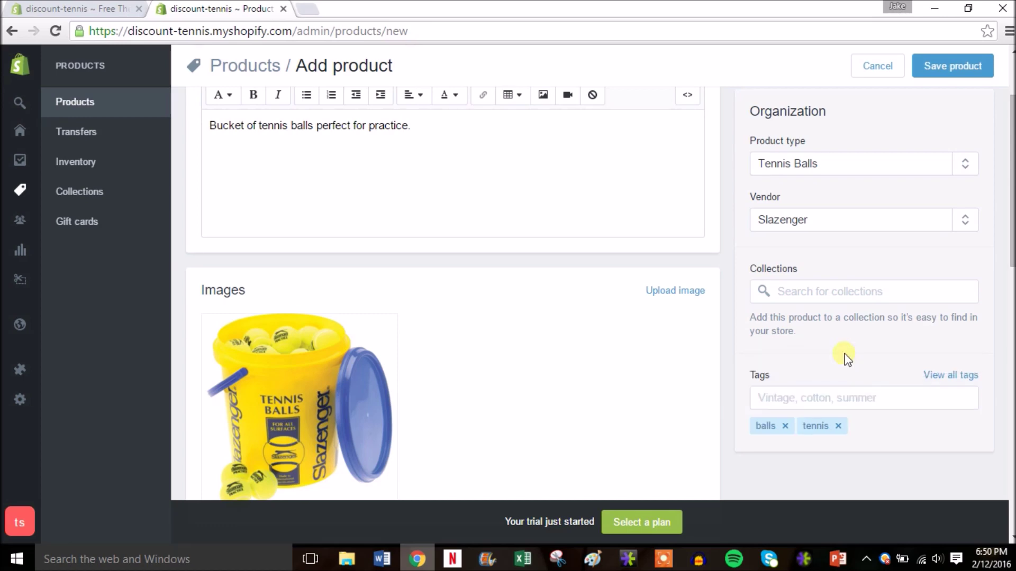
pyautogui.press('/')
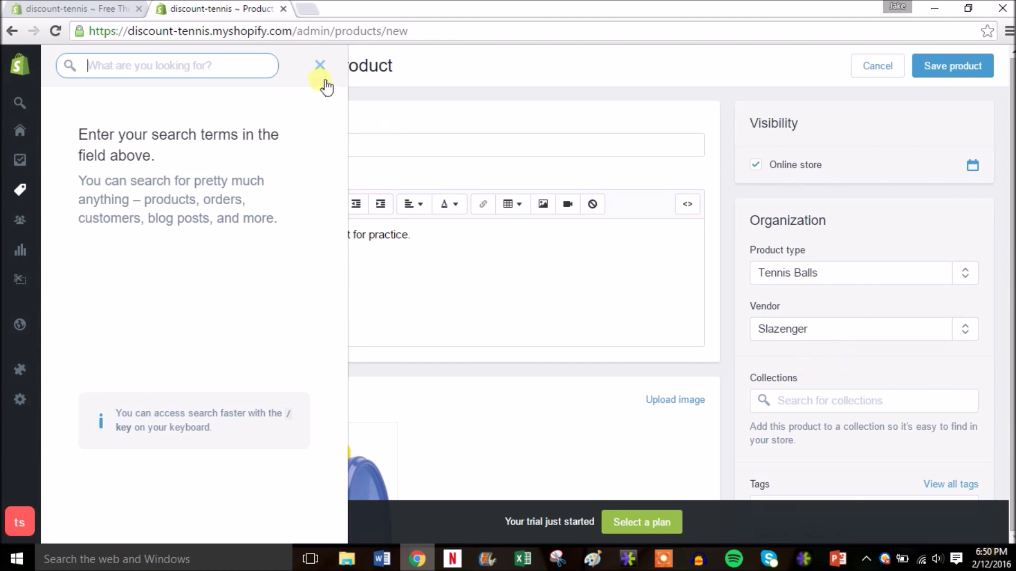
pyautogui.click(321, 68)
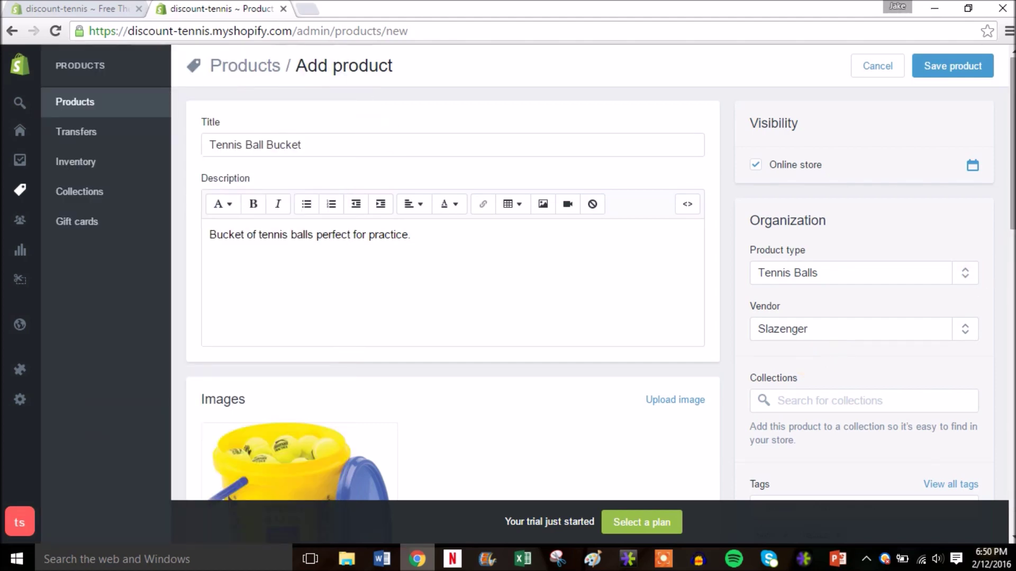
pyautogui.moveTo(1012, 226); pyautogui.dragTo(1011, 130)
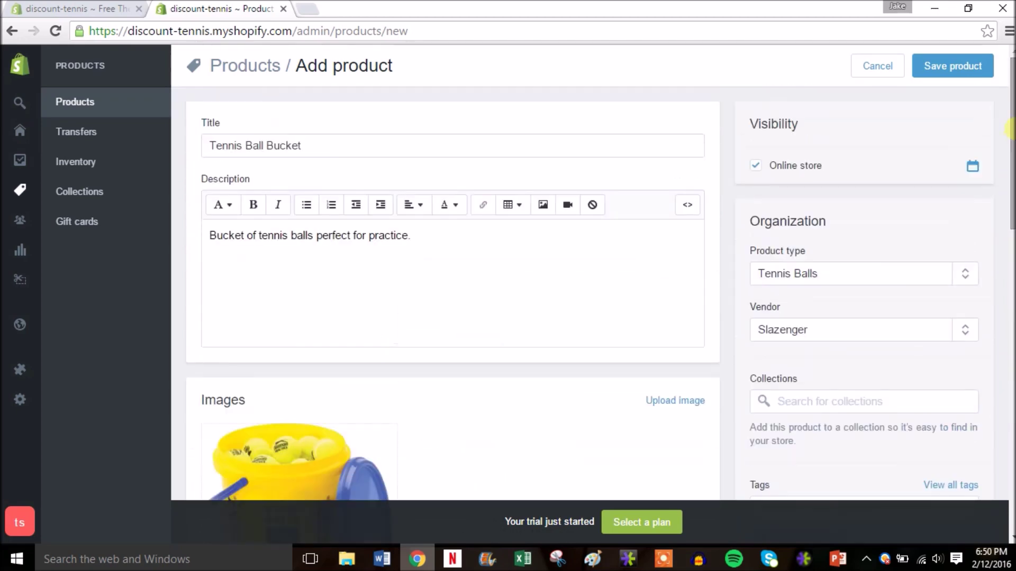
# Step: Save the Tennis Ball Bucket, then open the online store link in a new browser tab
pyautogui.click(934, 66)
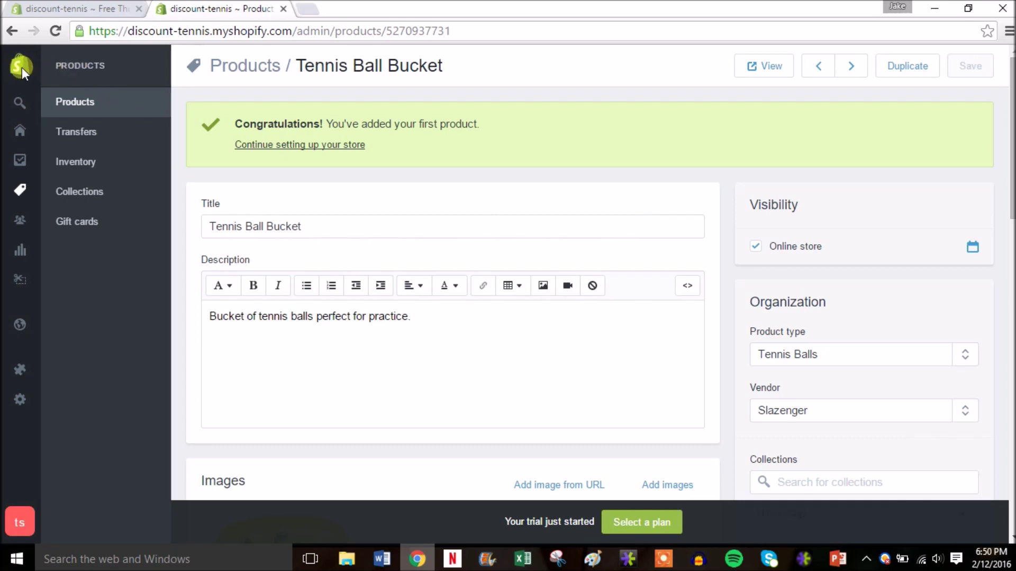
pyautogui.moveTo(21, 67)
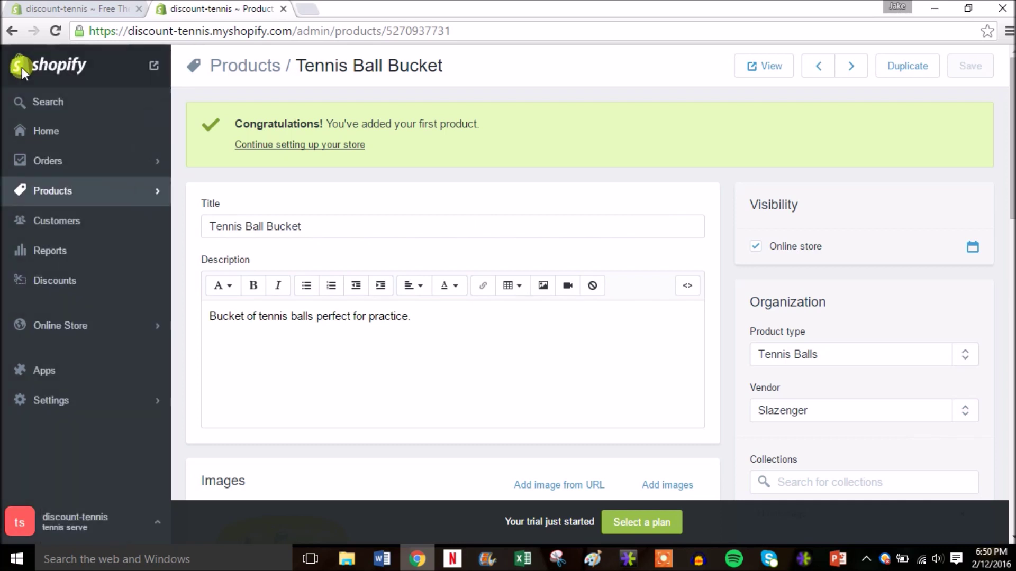
pyautogui.rightClick(155, 70)
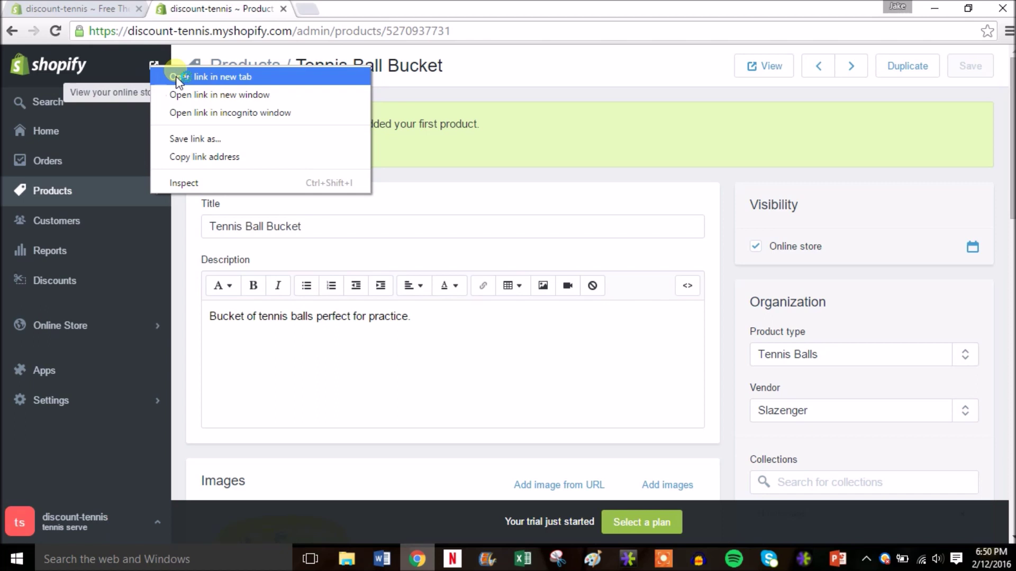
pyautogui.click(177, 75)
# Step: Confirm the storefront Catalog lists Tennis Ball Bucket at $59.99 (was $89.99), then close the tab
pyautogui.click(370, 10)
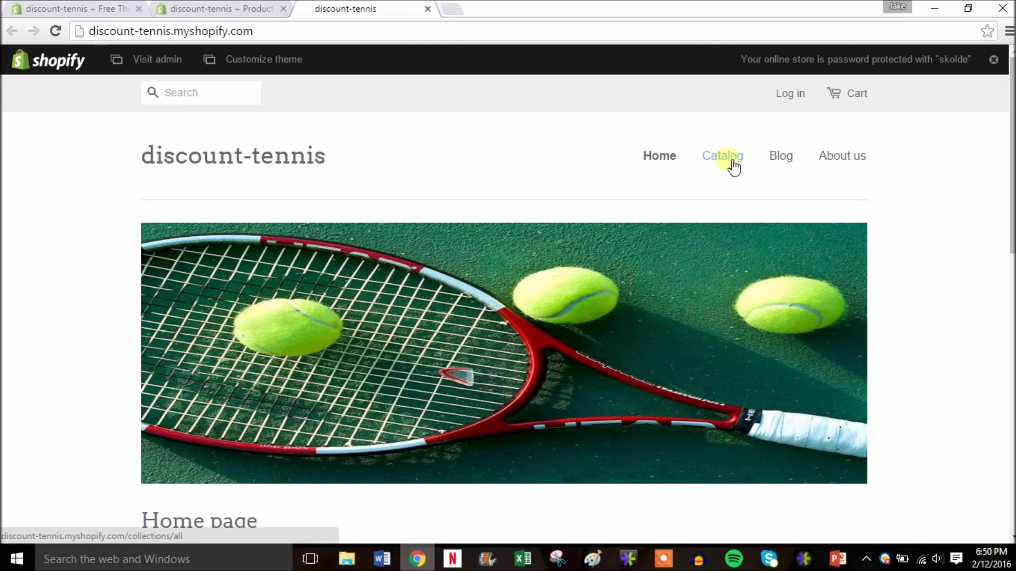
pyautogui.moveTo(1009, 161); pyautogui.dragTo(855, 313)
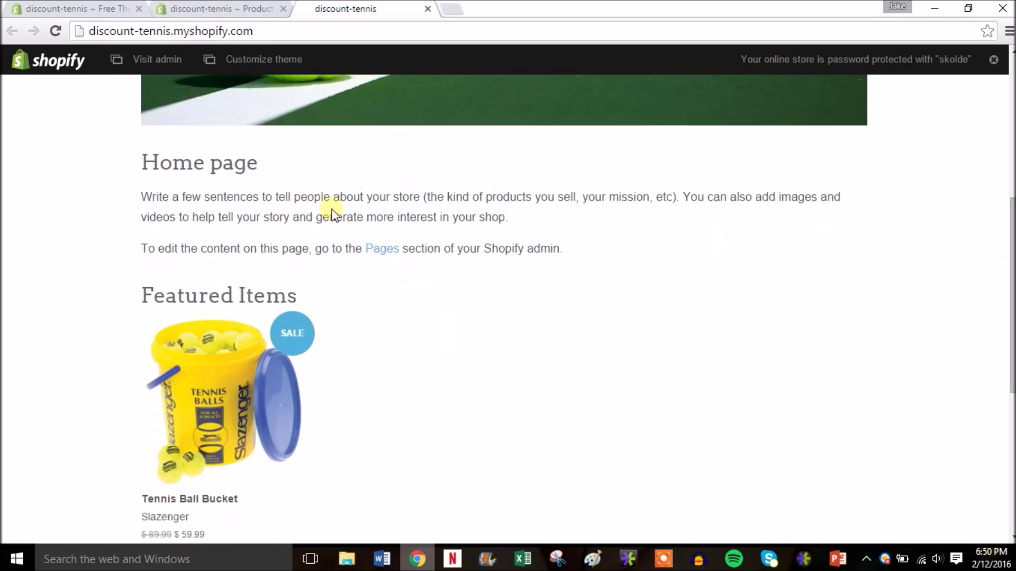
pyautogui.scroll(-2, 508, 310)
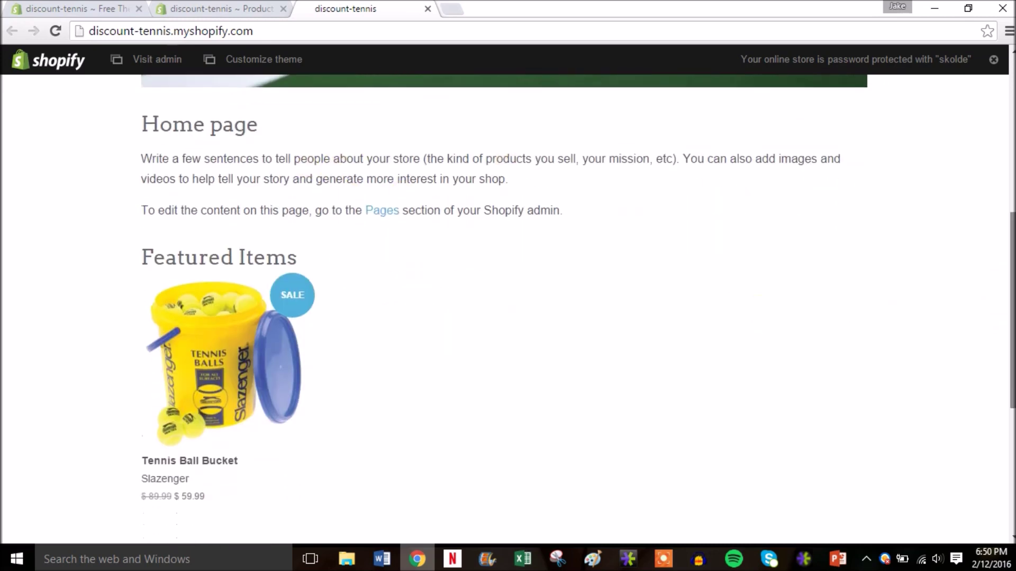
pyautogui.scroll(-1, 374, 381)
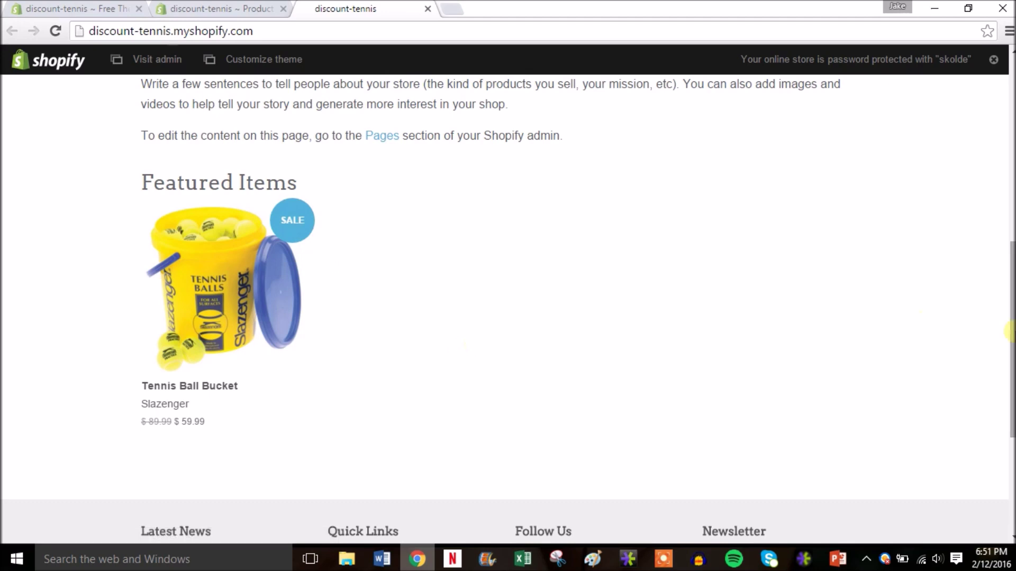
pyautogui.scroll(3, 1011, 265)
pyautogui.moveTo(1010, 265); pyautogui.dragTo(1006, 138)
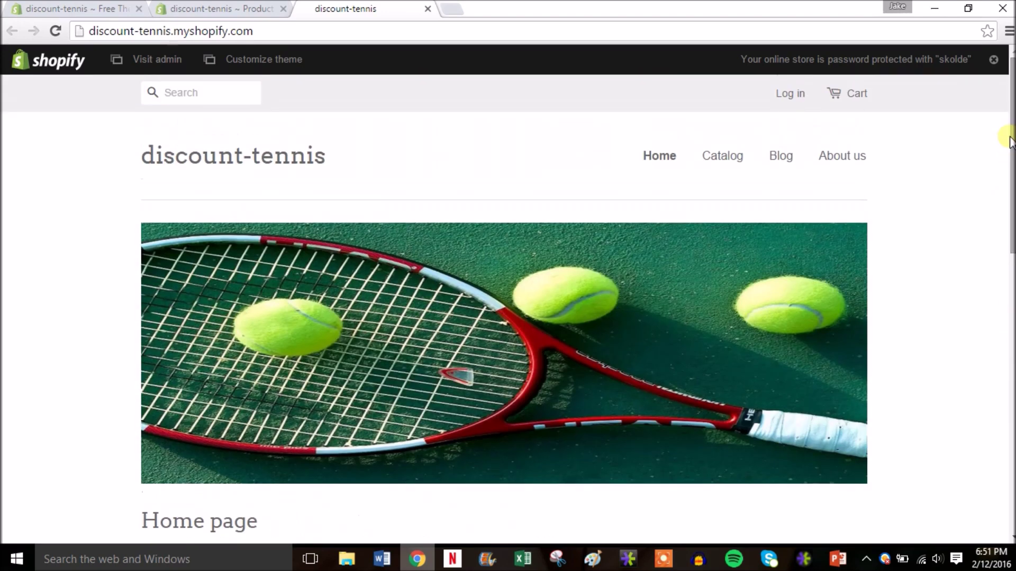
pyautogui.click(731, 159)
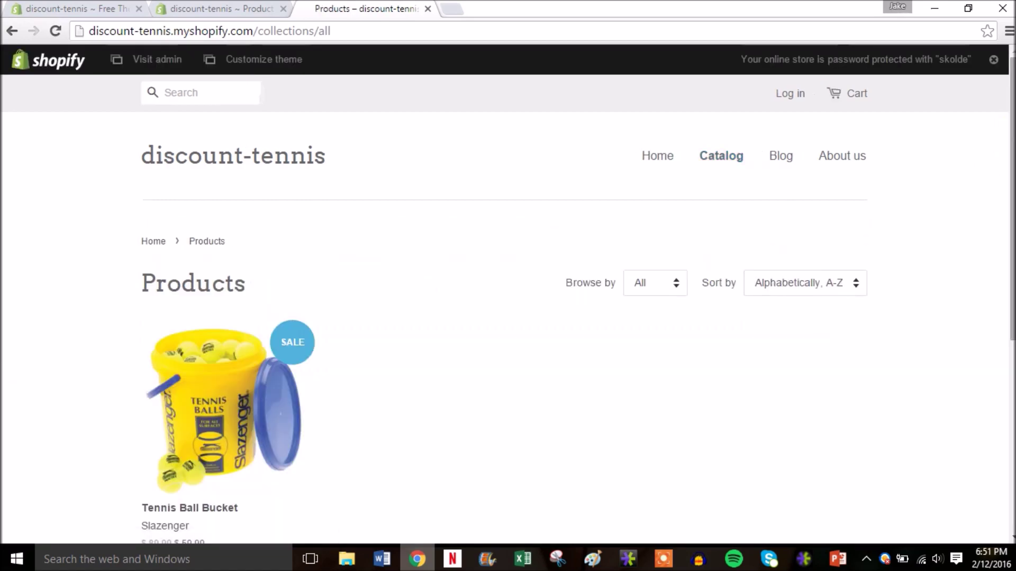
pyautogui.scroll(-2, 508, 301)
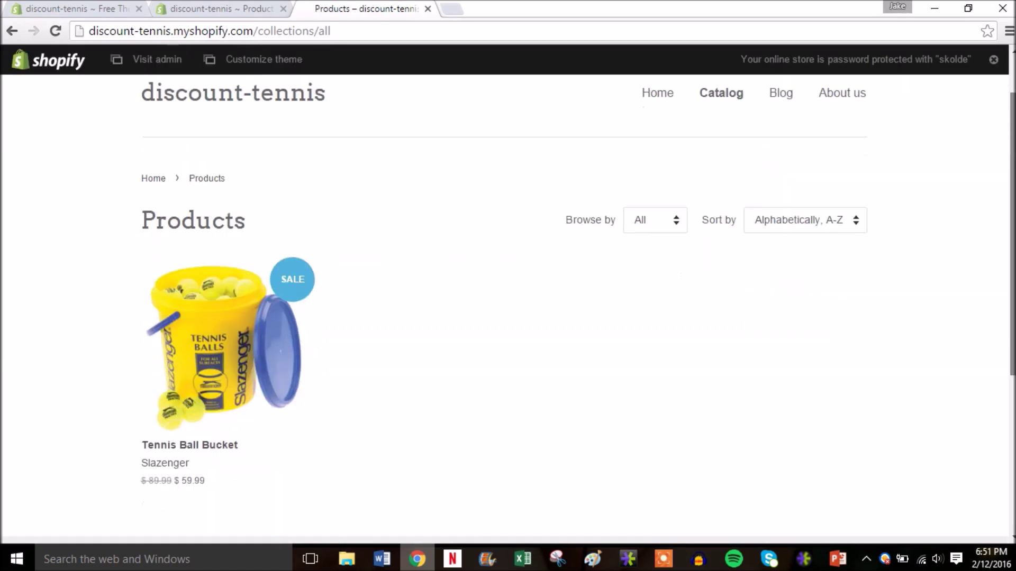
pyautogui.scroll(2, 556, 105)
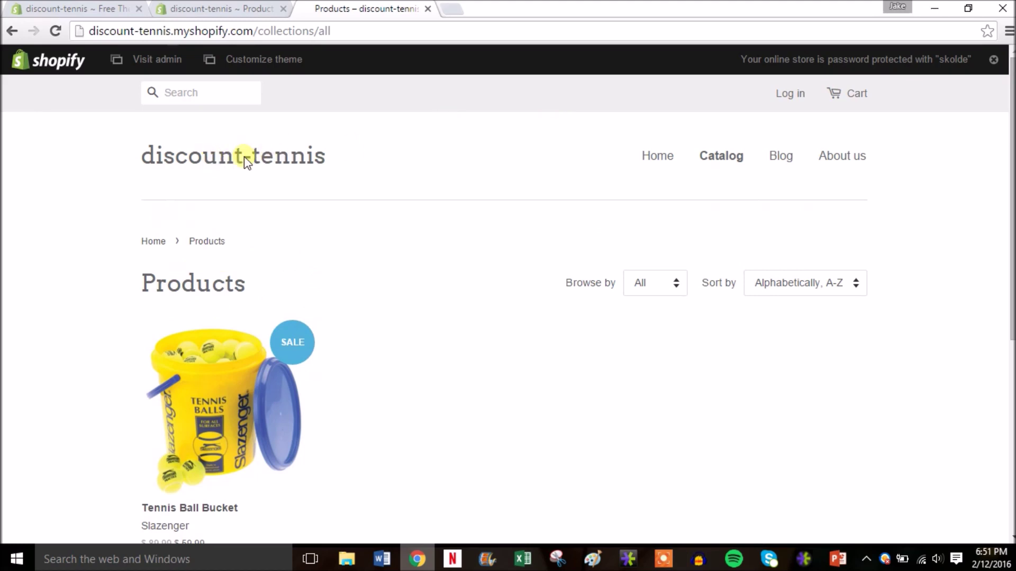
pyautogui.click(428, 9)
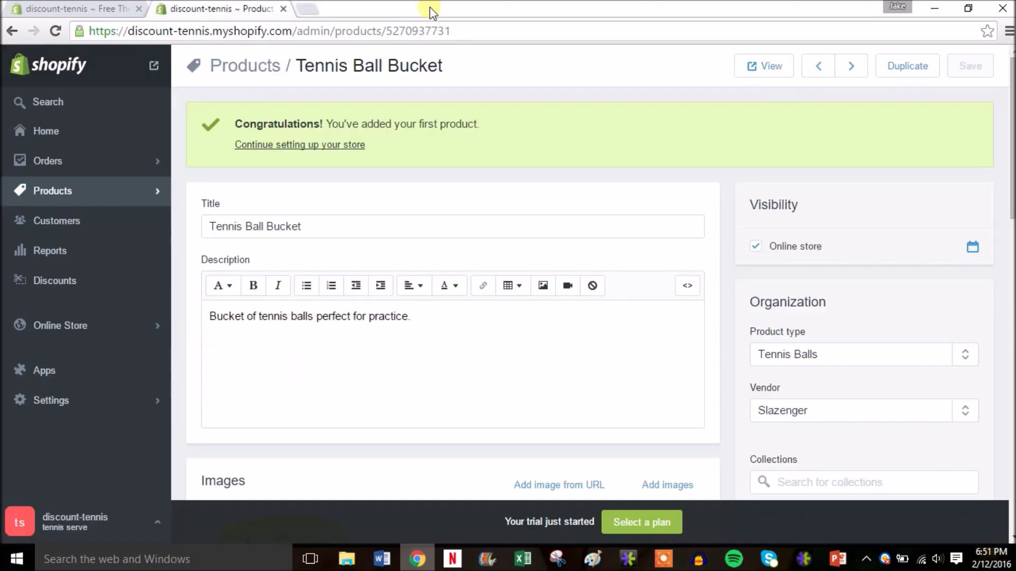
# Step: Start a new product titled 'Babolat Aero Drive Tennis Racquet'
pyautogui.click(135, 198)
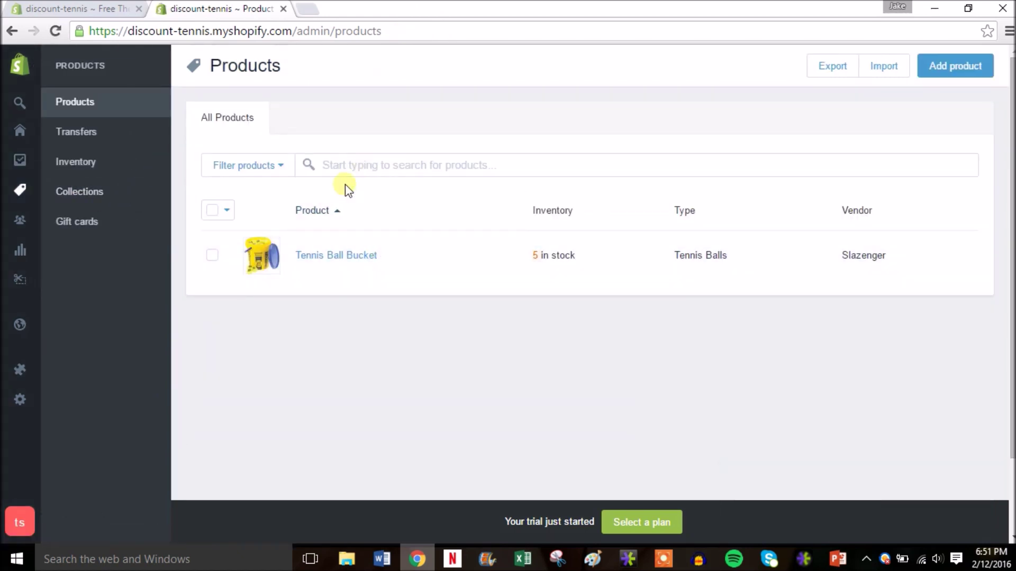
pyautogui.click(945, 67)
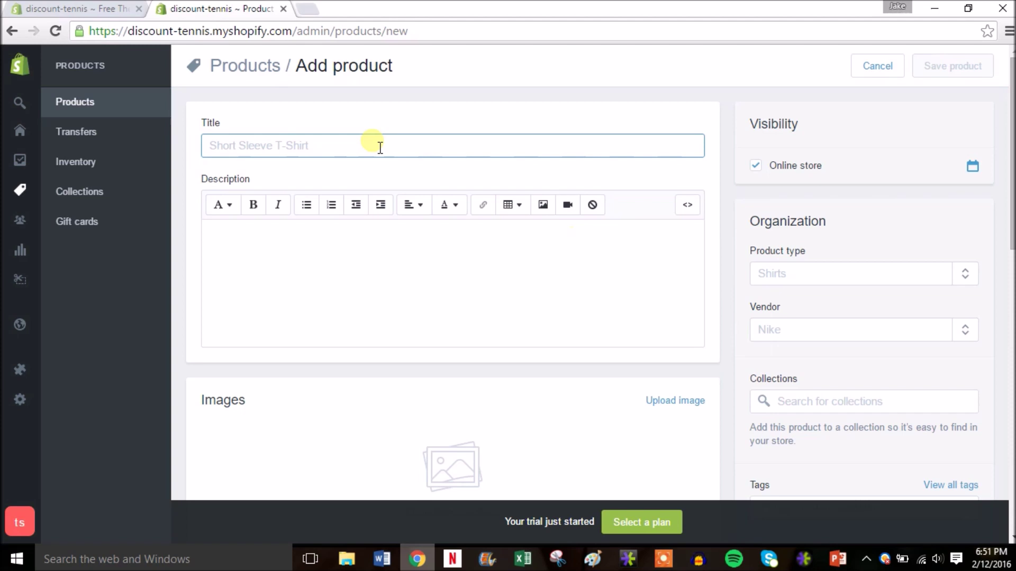
pyautogui.write('T')
pyautogui.press('BackSpace')
pyautogui.write('Babo')
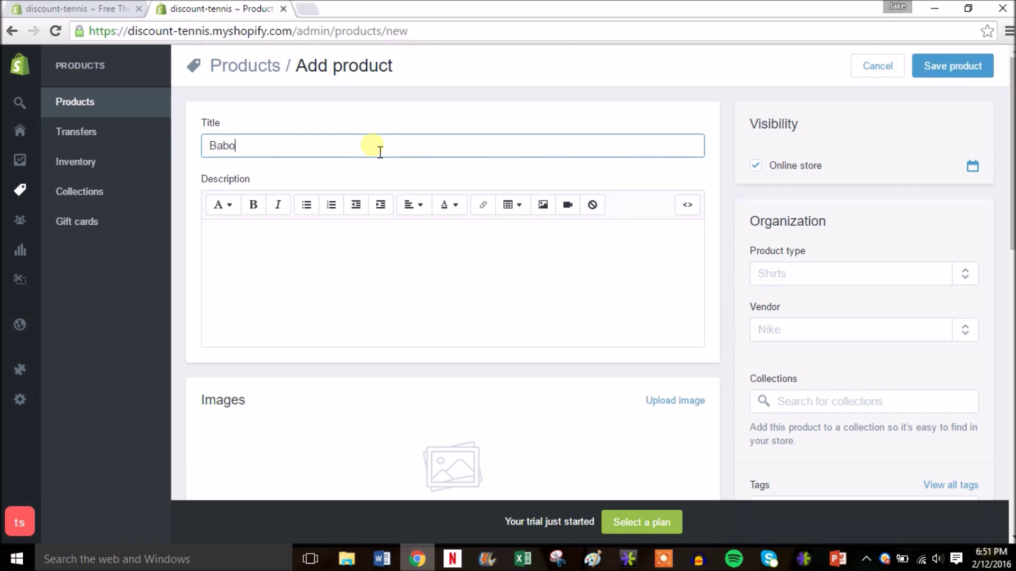
pyautogui.write('lat Aero Drive ')
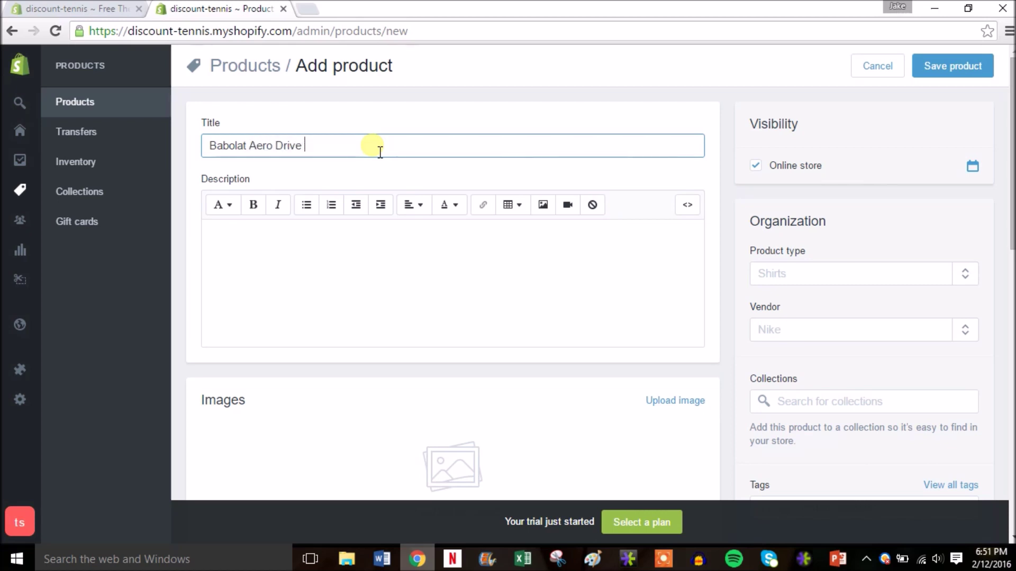
pyautogui.write('Tennis Racquet')
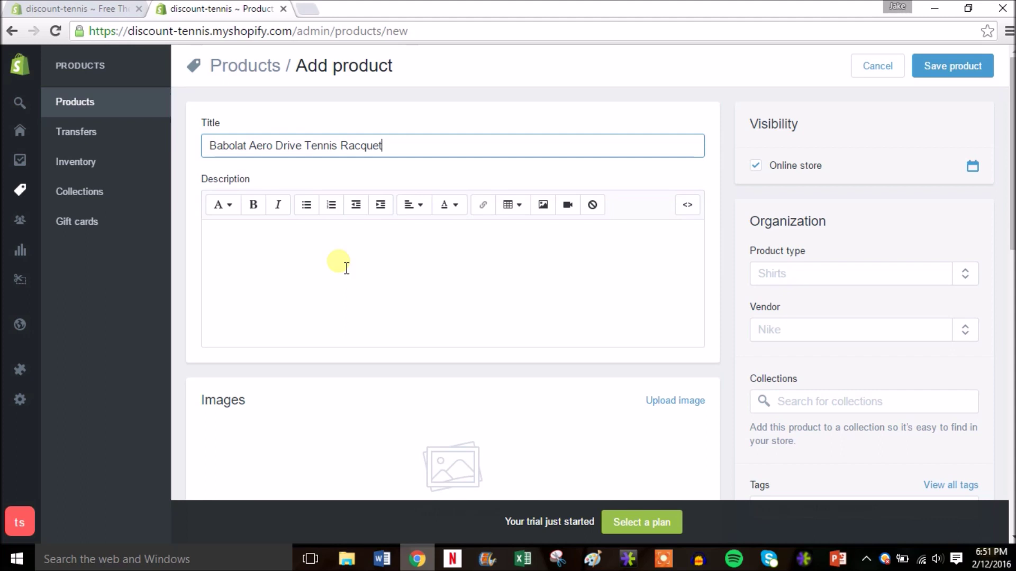
# Step: Write a description calling it the racquet of choice of professionals like Nadal and Wozniacki
pyautogui.click(347, 268)
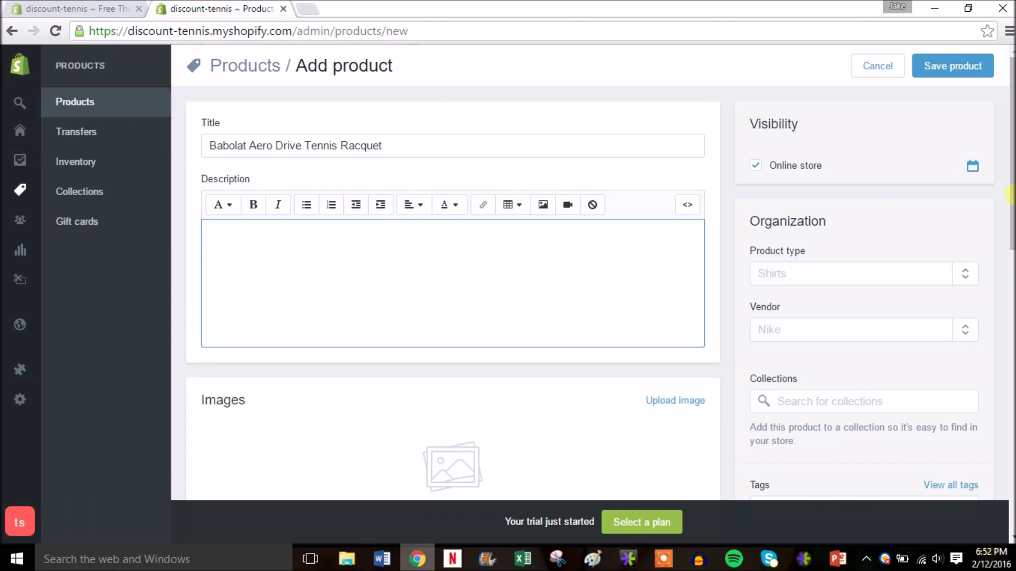
pyautogui.write('STep S')
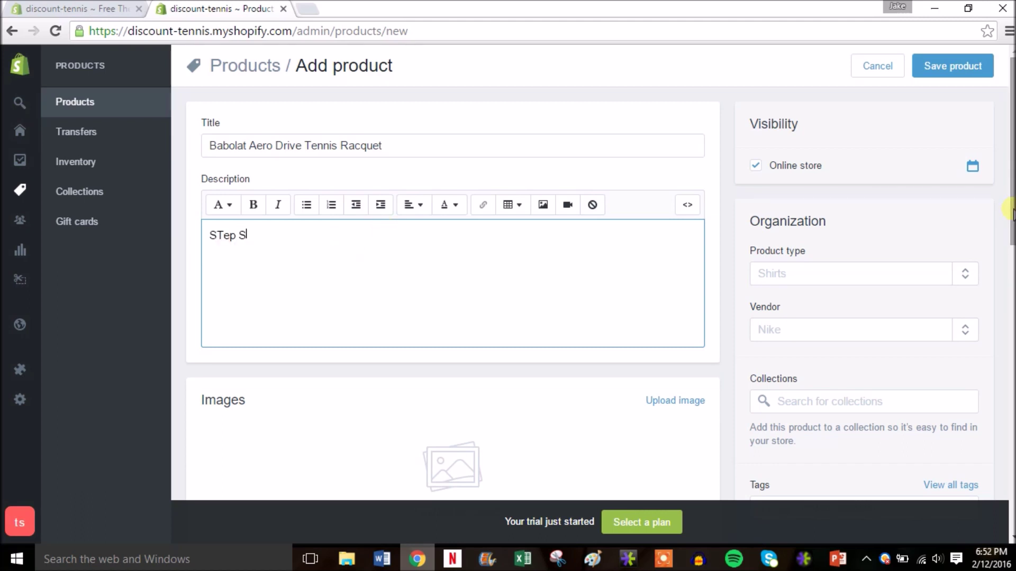
pyautogui.press('BackSpace')
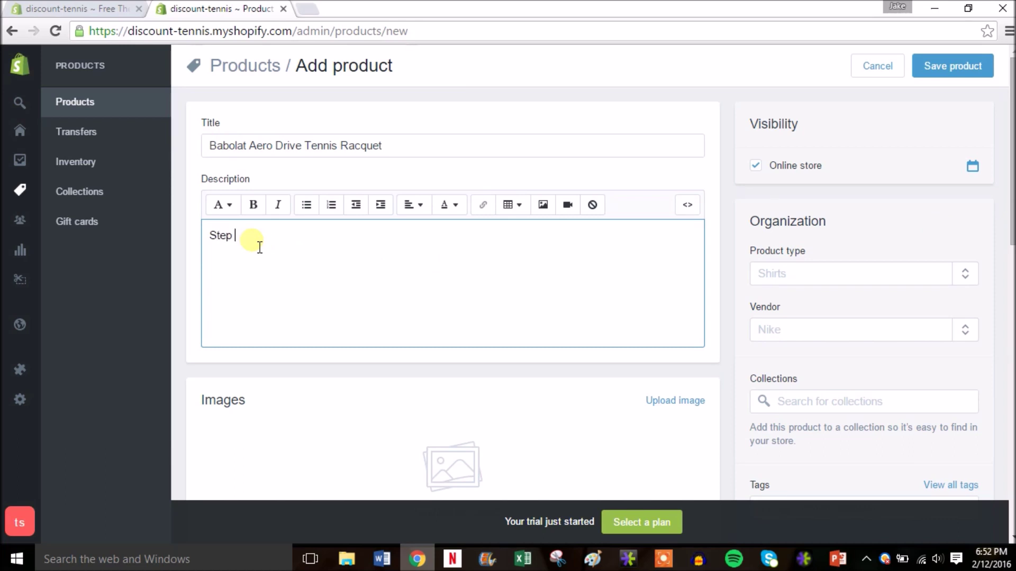
pyautogui.write('your game with the r')
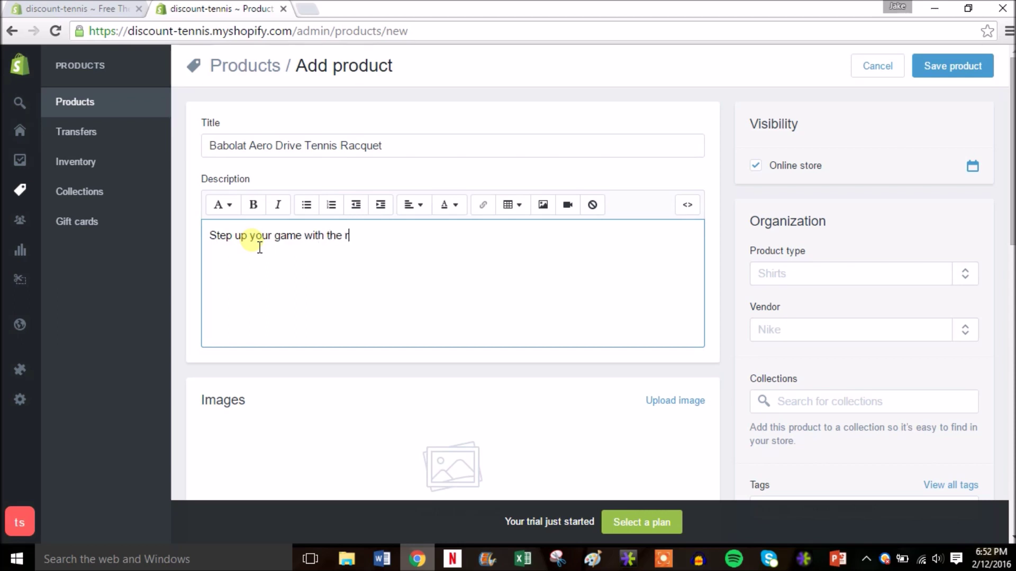
pyautogui.write('acquet of choice b')
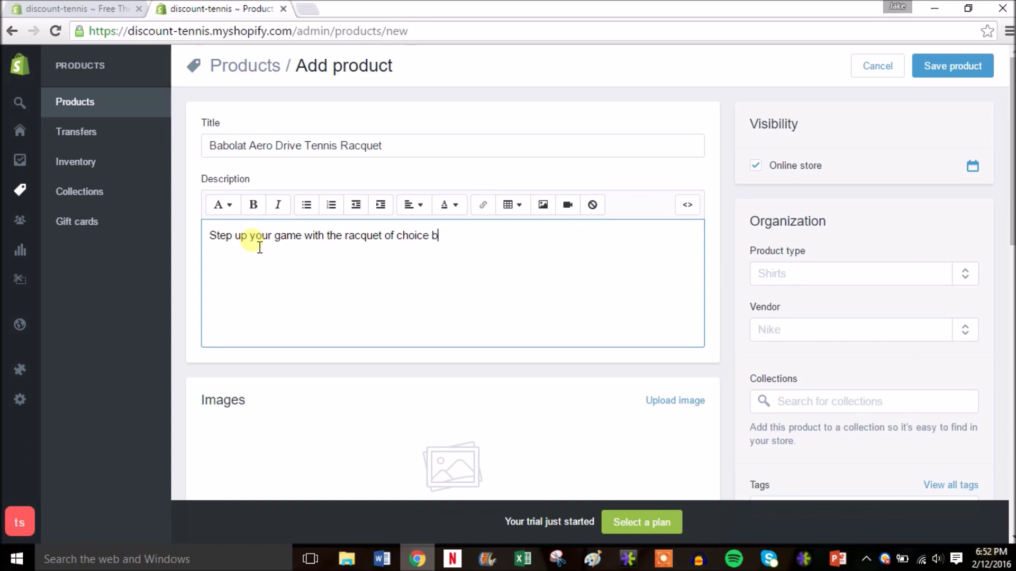
pyautogui.write('y professionals Rafel')
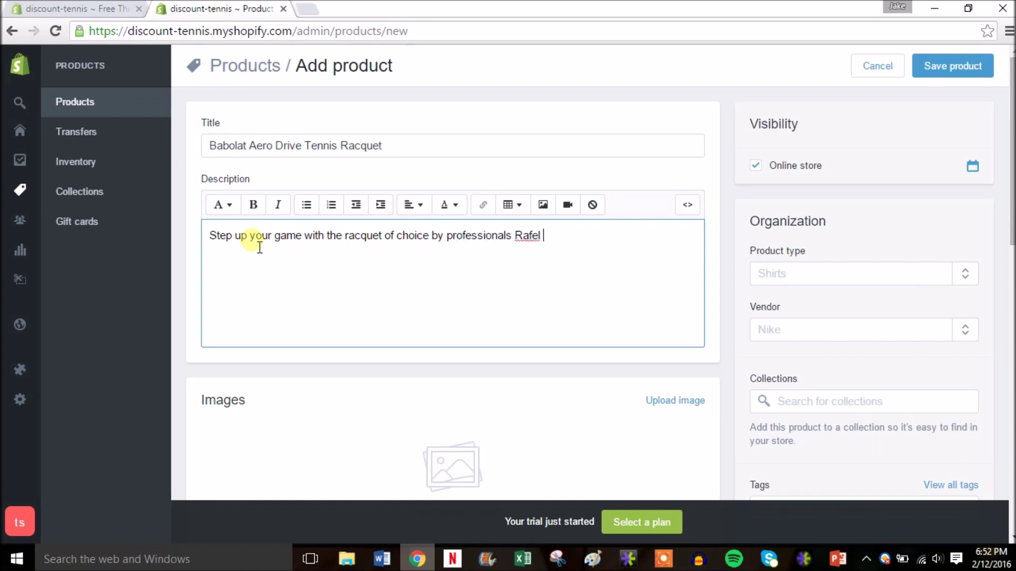
pyautogui.press('BackSpace')
pyautogui.press('BackSpace')
pyautogui.press('BackSpace')
pyautogui.write('ael Nadal and Caroline Woz')
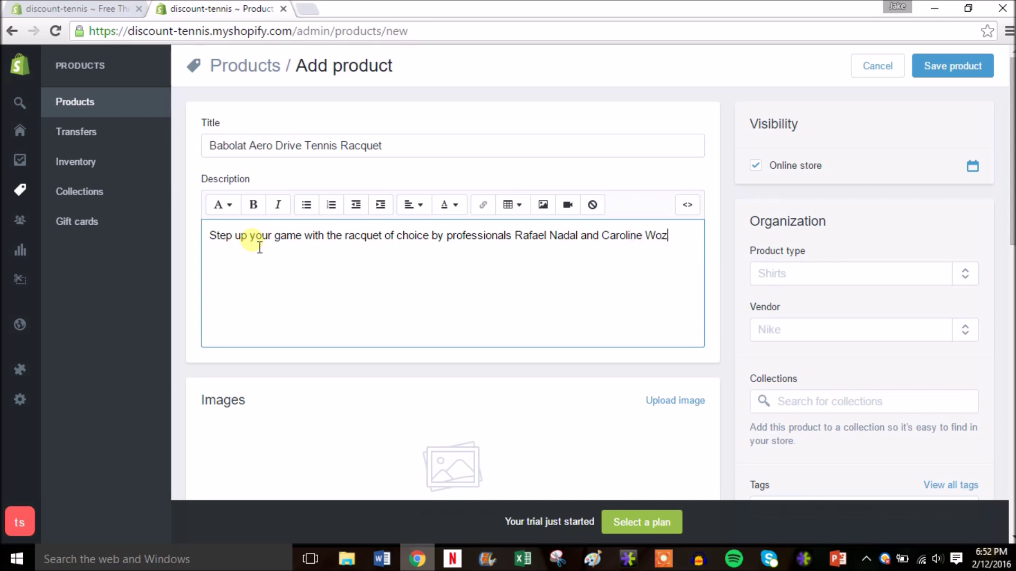
pyautogui.write('niacki.')
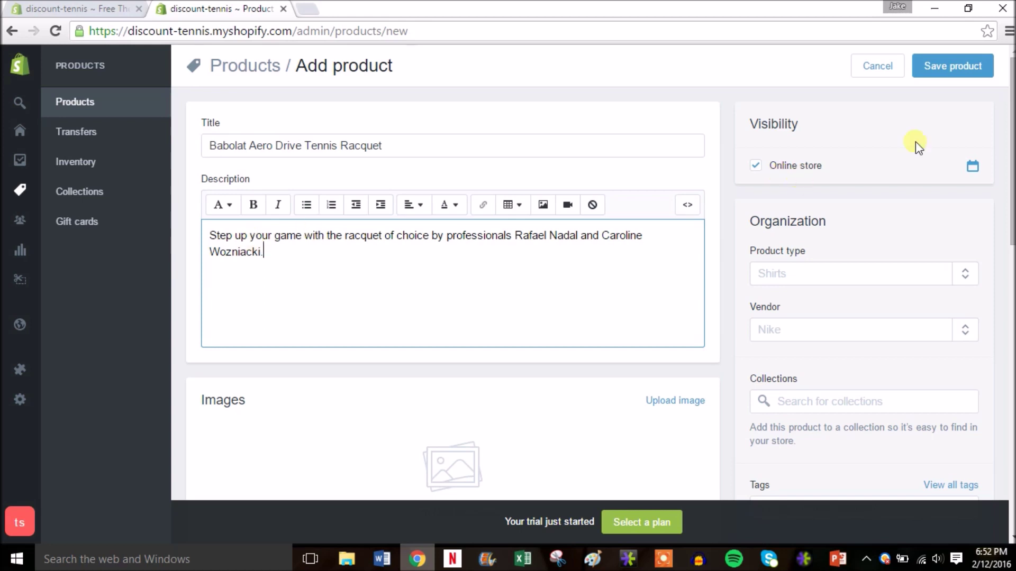
pyautogui.moveTo(1010, 140); pyautogui.dragTo(1010, 210)
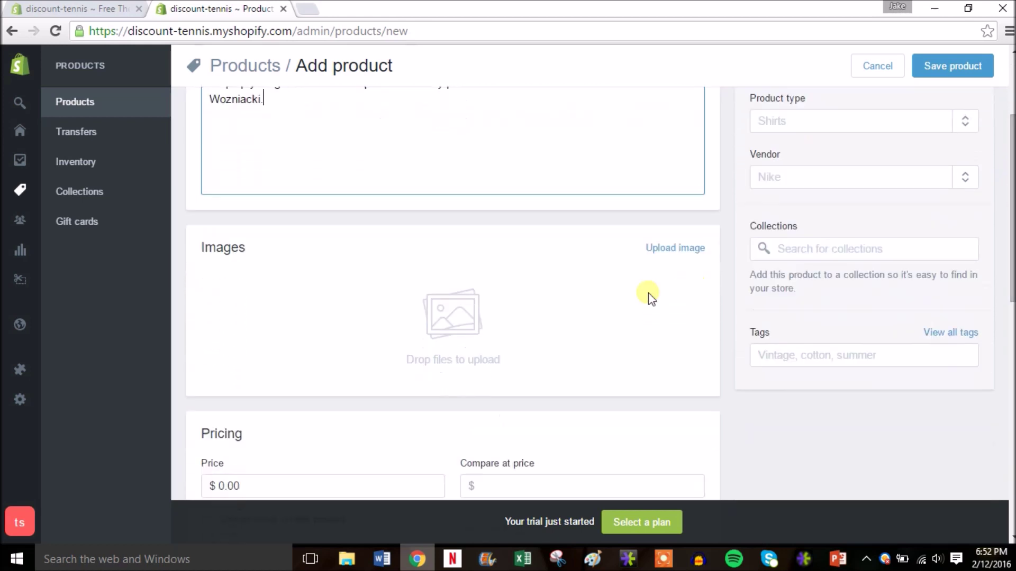
# Step: Upload the babolat aero drive racquet photo as the product image
pyautogui.click(675, 248)
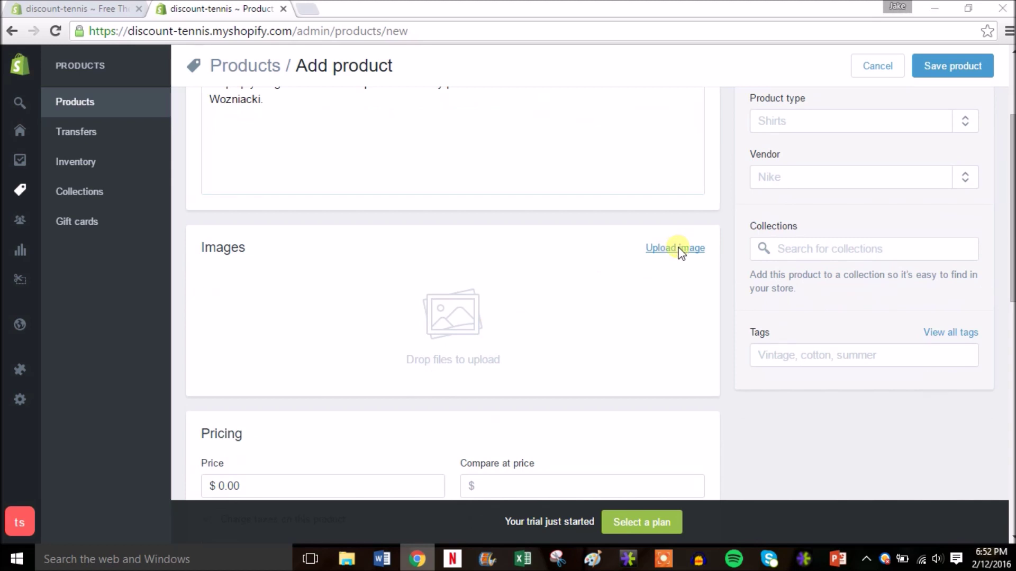
pyautogui.doubleClick(181, 197)
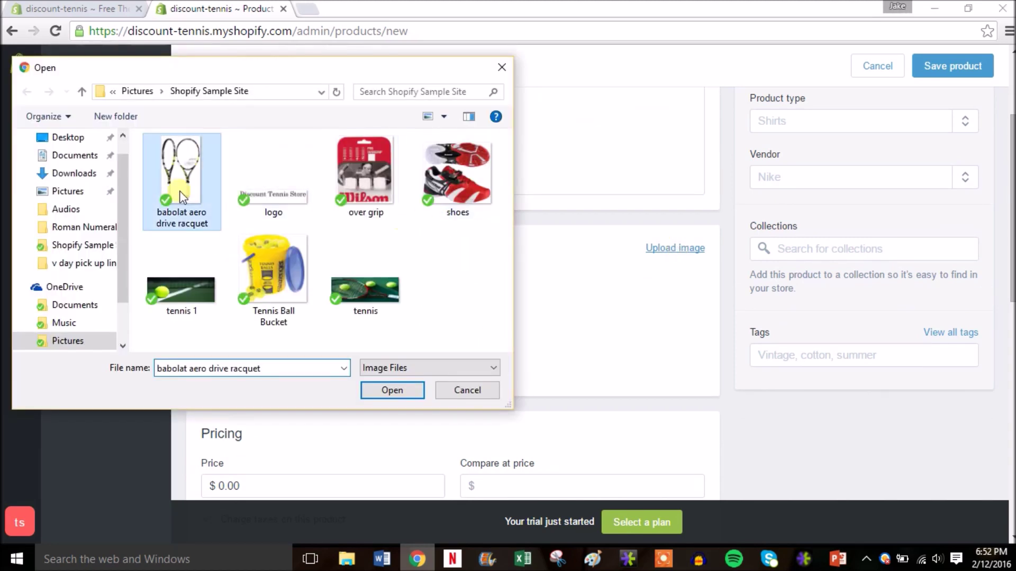
pyautogui.moveTo(1012, 239); pyautogui.dragTo(1012, 202)
# Step: Set the product type to Racquets and the vendor to Babolat
pyautogui.click(845, 230)
pyautogui.write('Racquets')
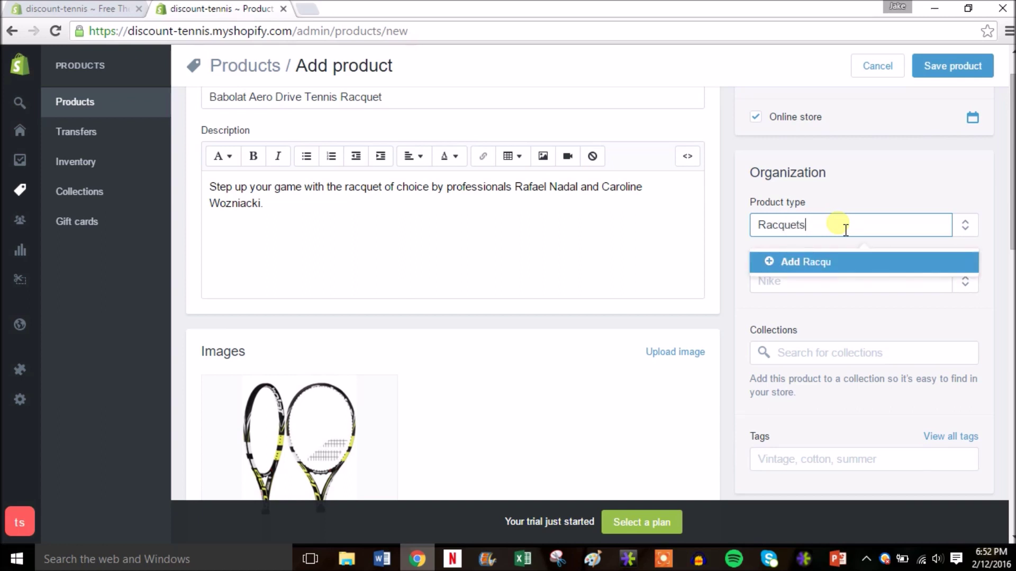
pyautogui.click(805, 263)
pyautogui.click(799, 284)
pyautogui.write('Bablo')
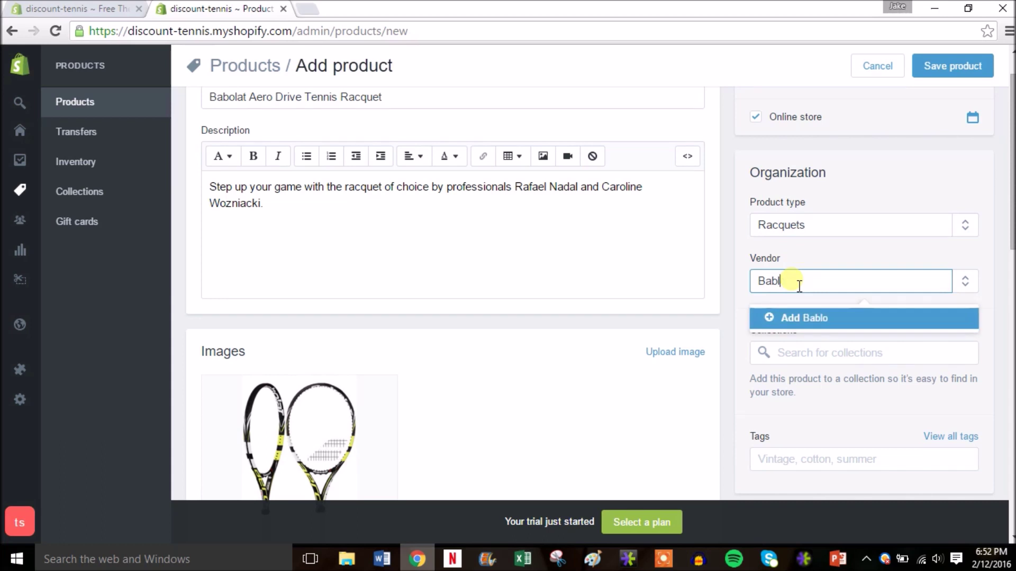
pyautogui.write('olat')
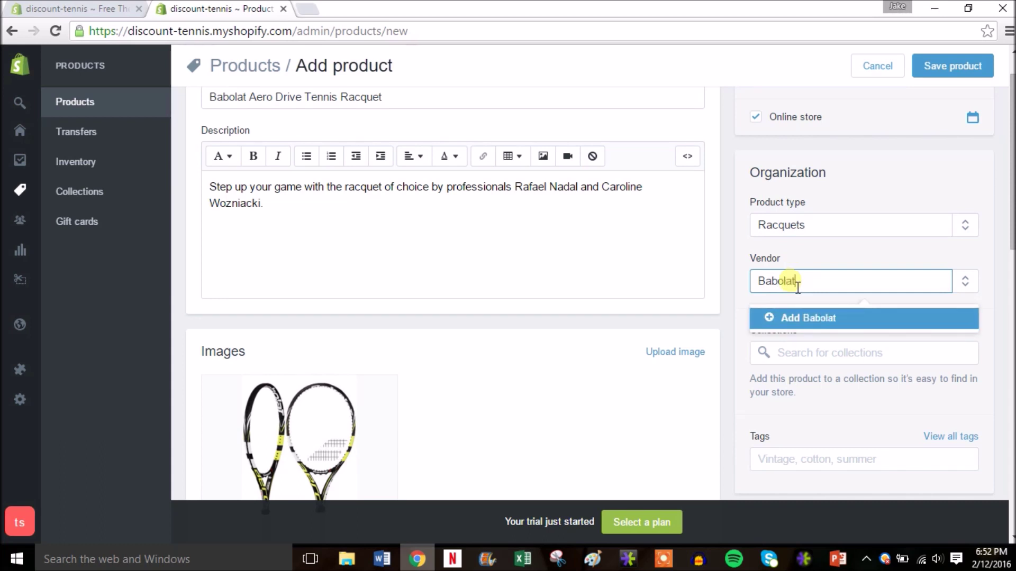
pyautogui.click(796, 320)
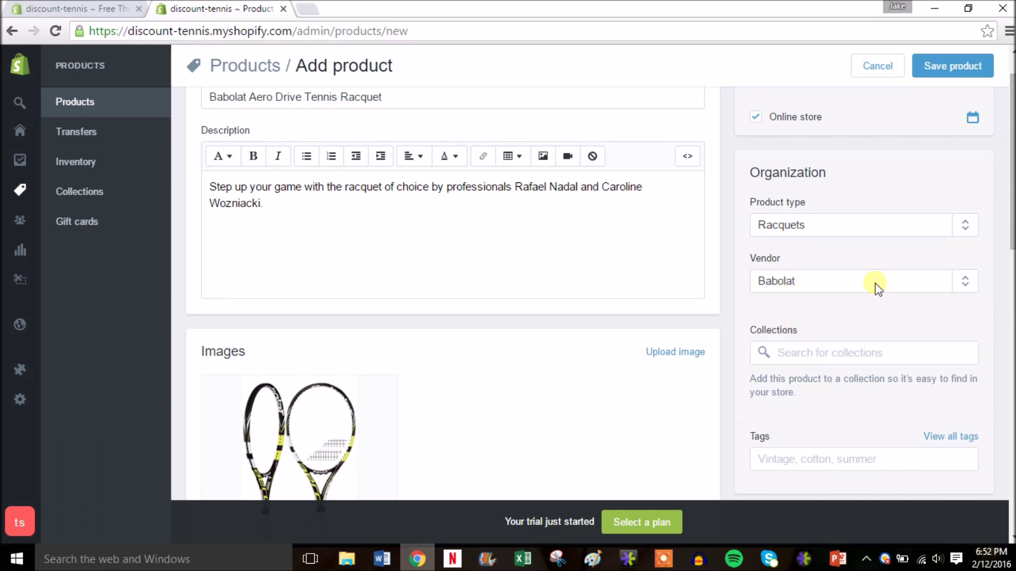
pyautogui.moveTo(1006, 237); pyautogui.dragTo(1006, 281)
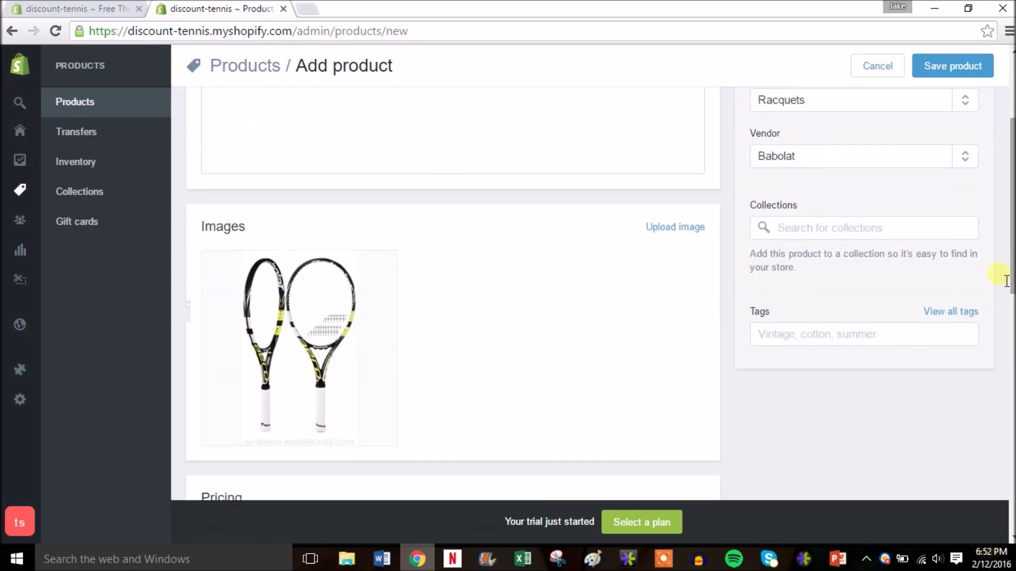
# Step: Tag the racquet with tennis, racquet, babolat and aero drive
pyautogui.click(827, 347)
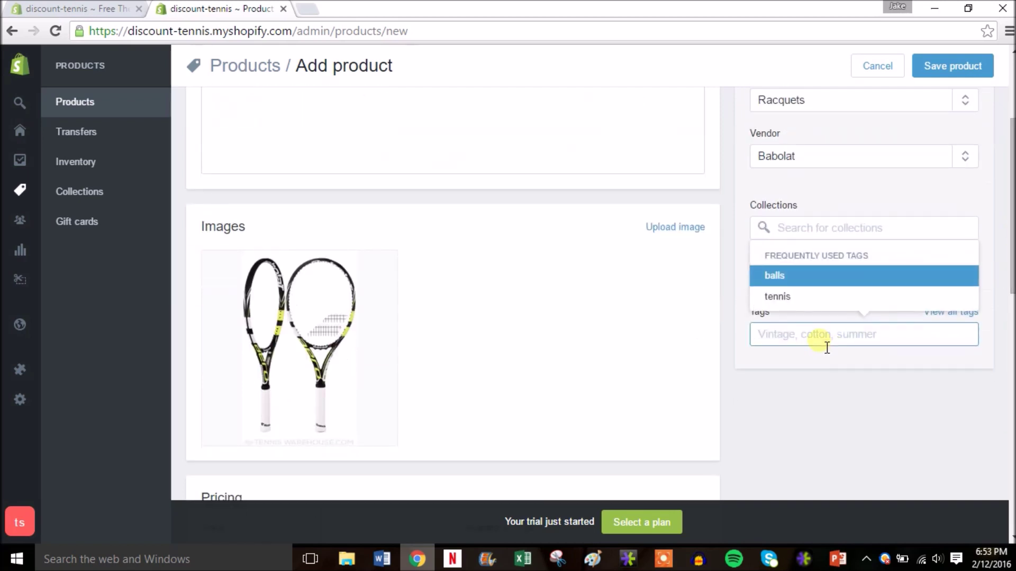
pyautogui.write('te')
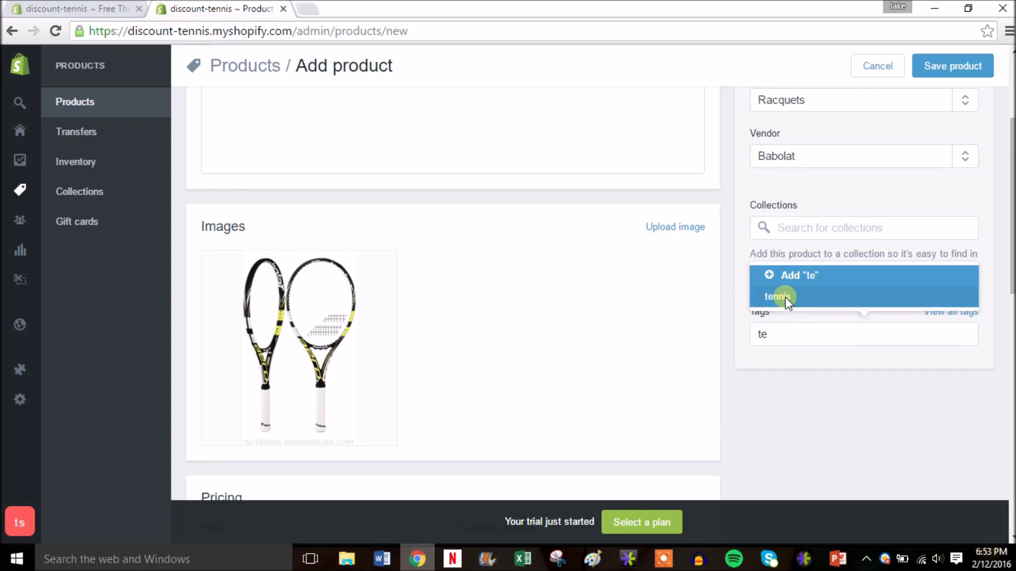
pyautogui.click(783, 296)
pyautogui.click(832, 345)
pyautogui.write('racque')
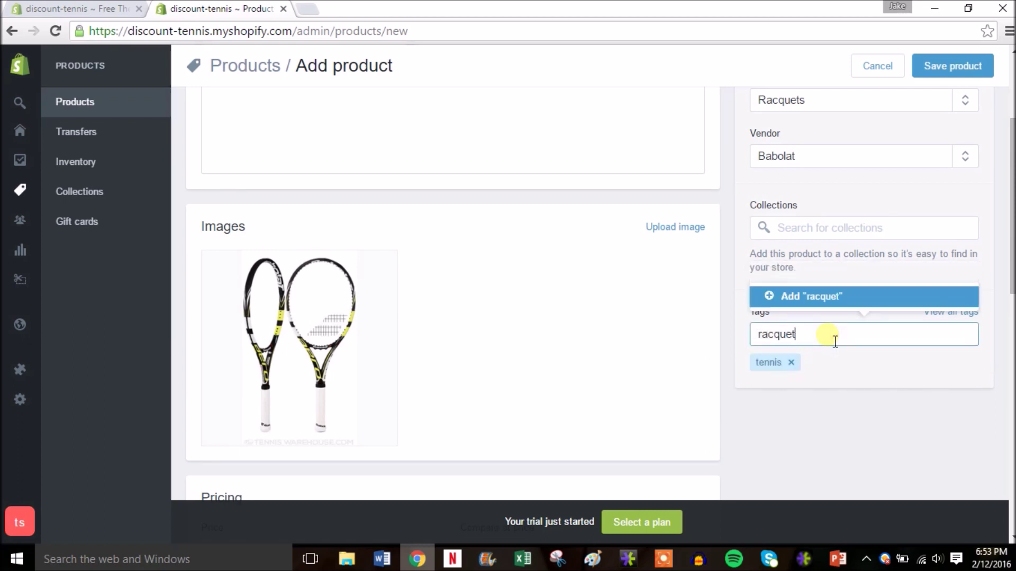
pyautogui.click(831, 299)
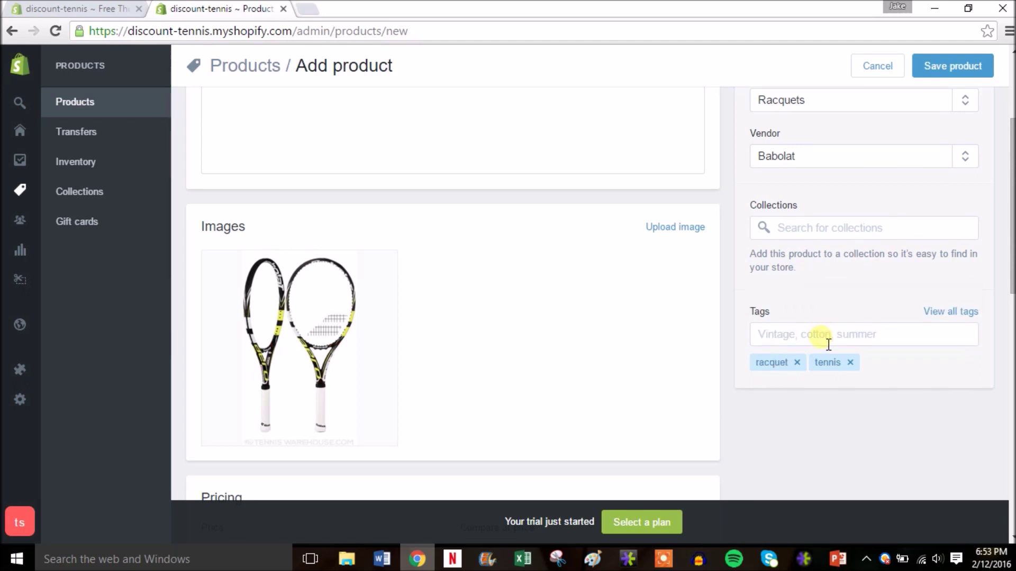
pyautogui.click(829, 345)
pyautogui.write('babol')
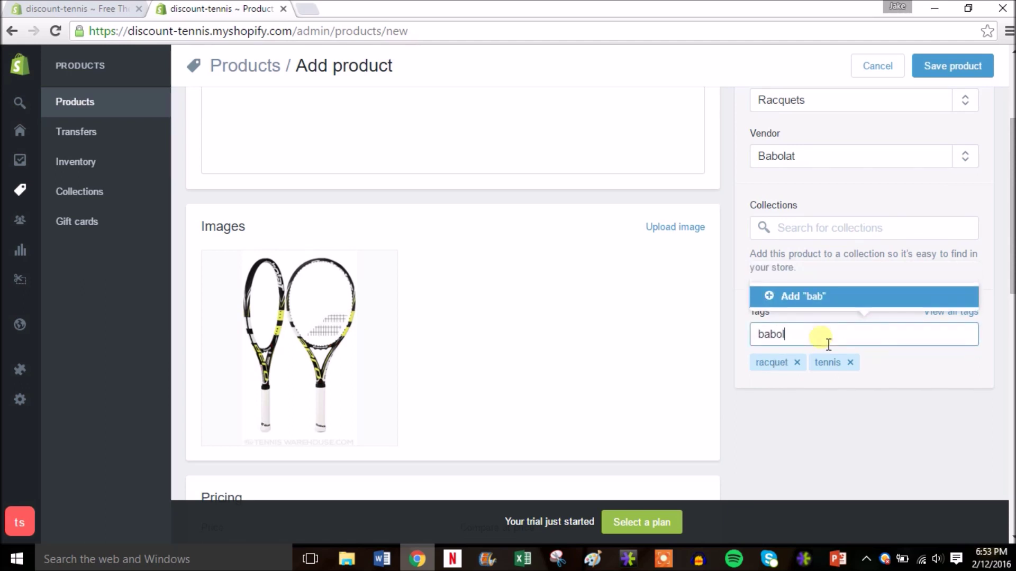
pyautogui.write('at')
pyautogui.press('Return')
pyautogui.write('a')
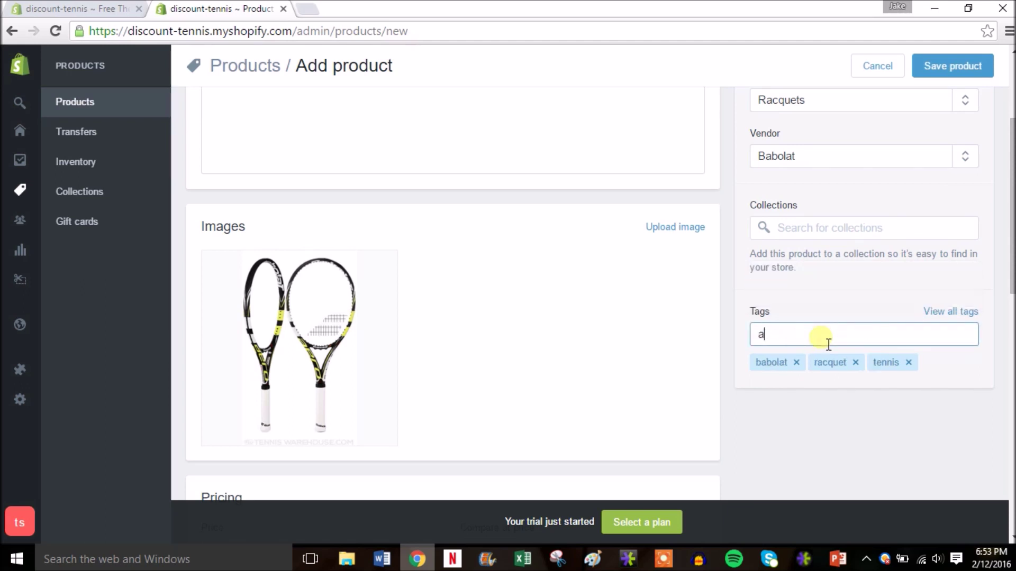
pyautogui.write('ero drive')
pyautogui.press('Return')
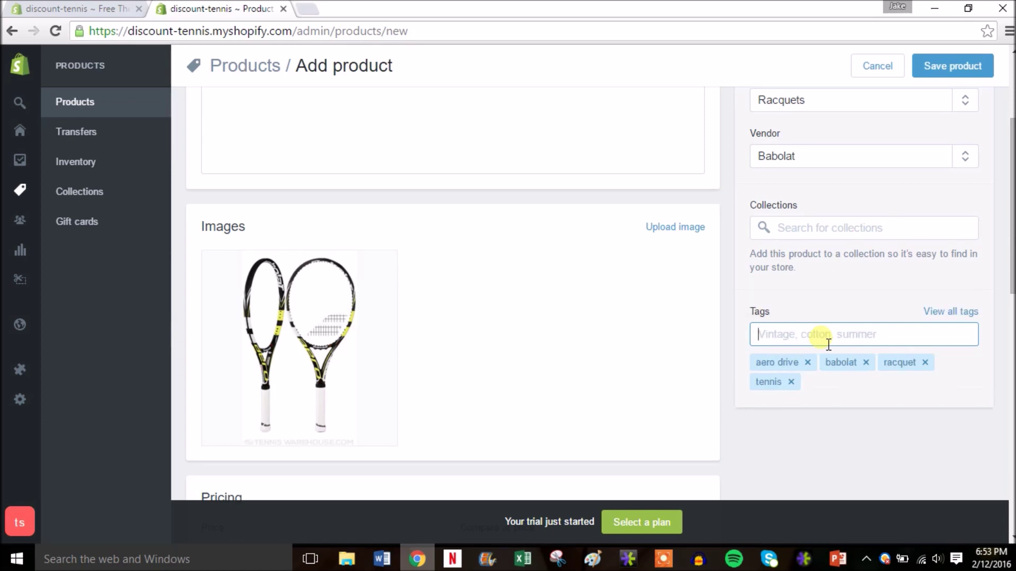
pyautogui.moveTo(1013, 224); pyautogui.dragTo(1013, 319)
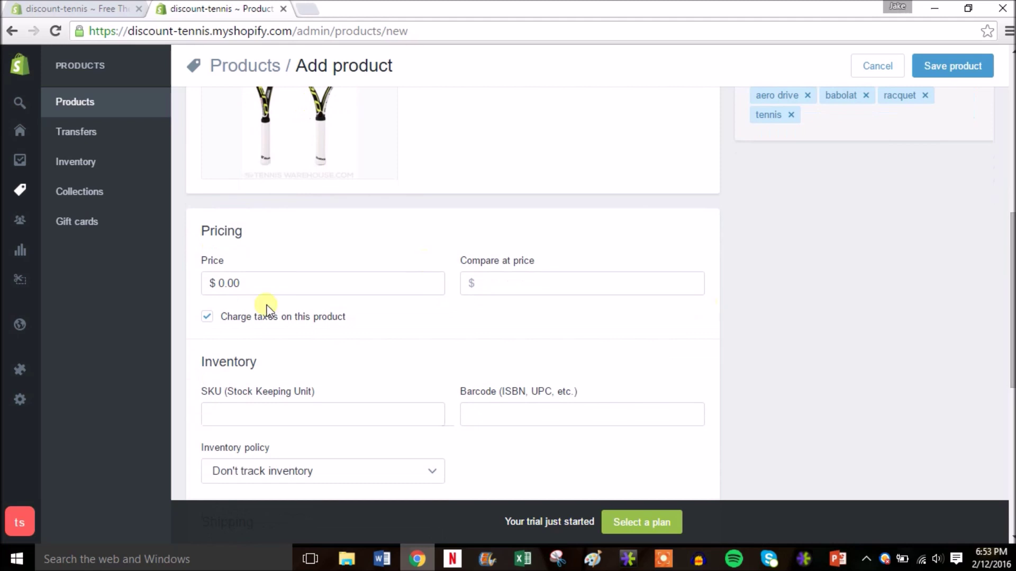
# Step: Price the racquet at $199.99 with a $249.99 compare-at price
pyautogui.click(211, 288)
pyautogui.write('199.99')
pyautogui.click(548, 292)
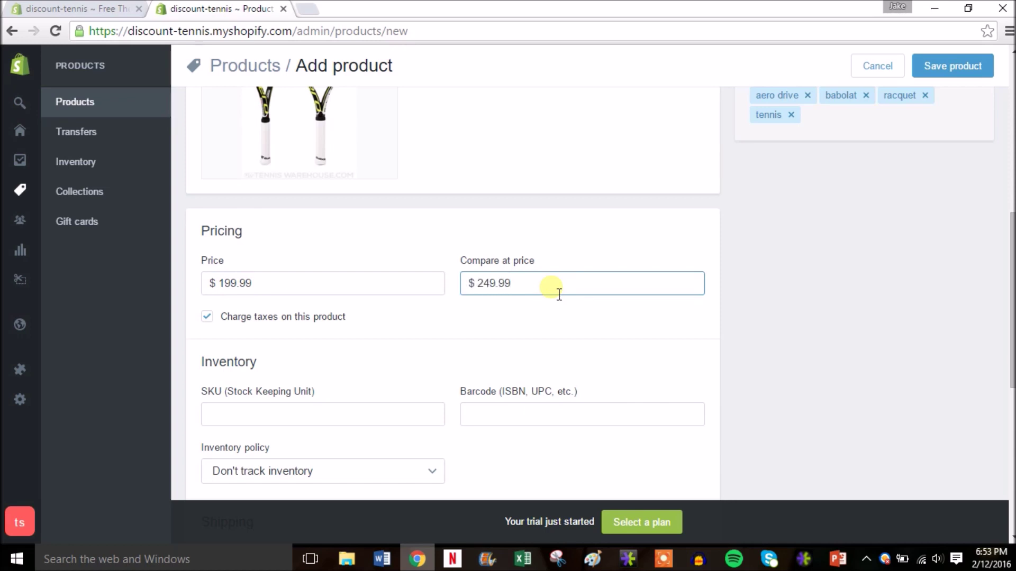
pyautogui.scroll(-2, 1011, 300)
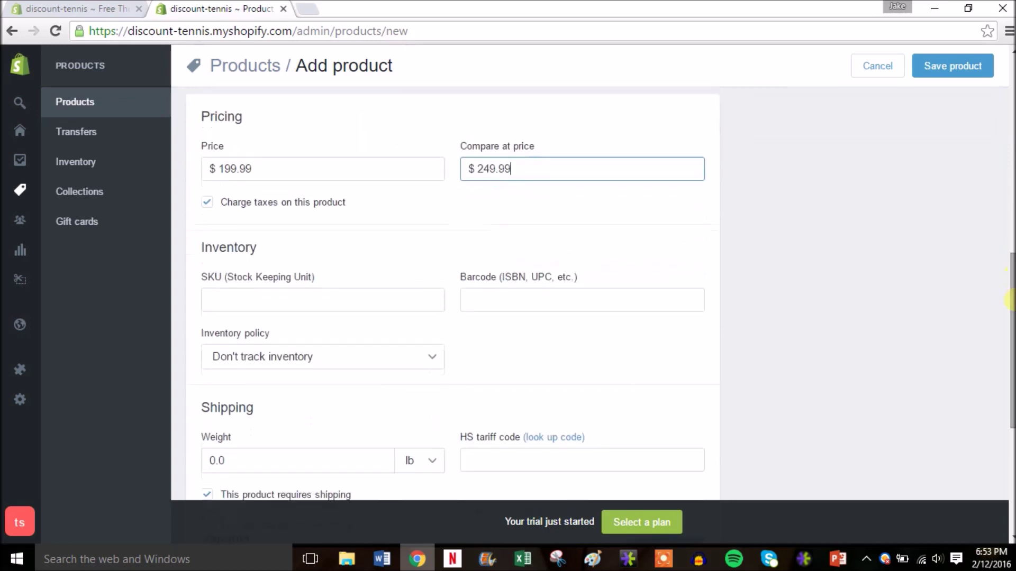
# Step: Give it SKU 2, tracked inventory with quantity 10, and a 3.0 lb weight
pyautogui.click(355, 306)
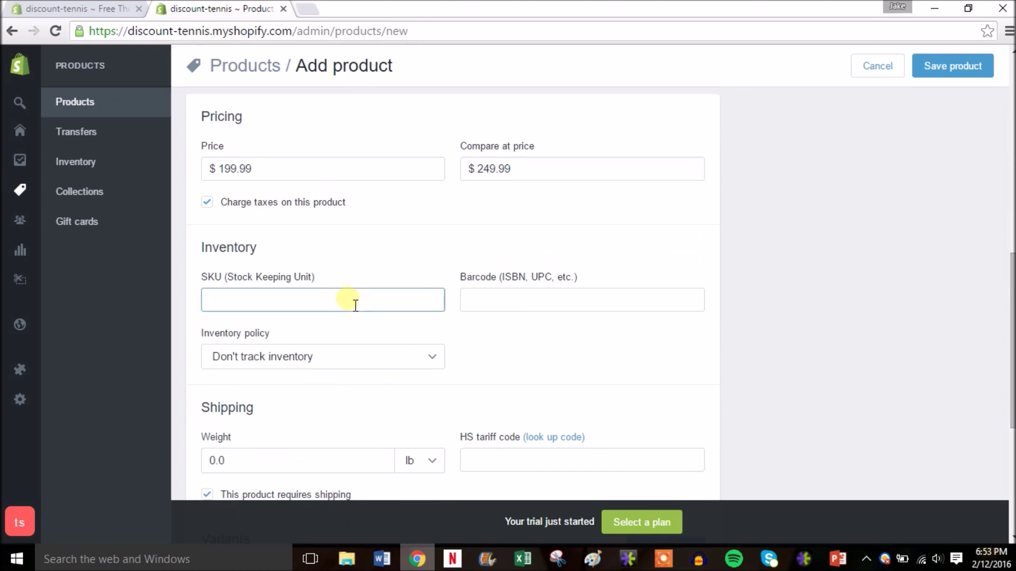
pyautogui.write('2')
pyautogui.click(417, 361)
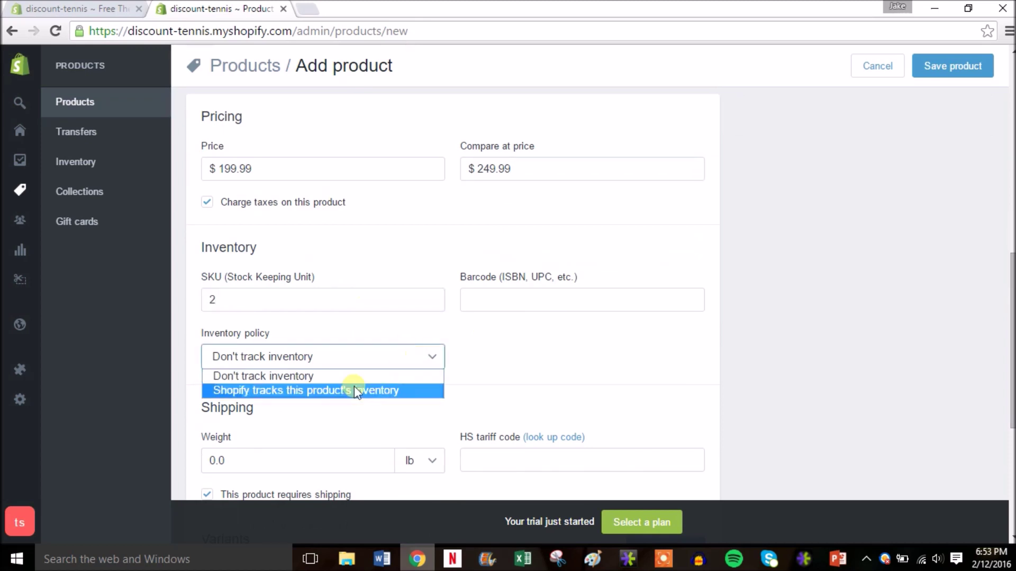
pyautogui.click(344, 391)
pyautogui.click(507, 359)
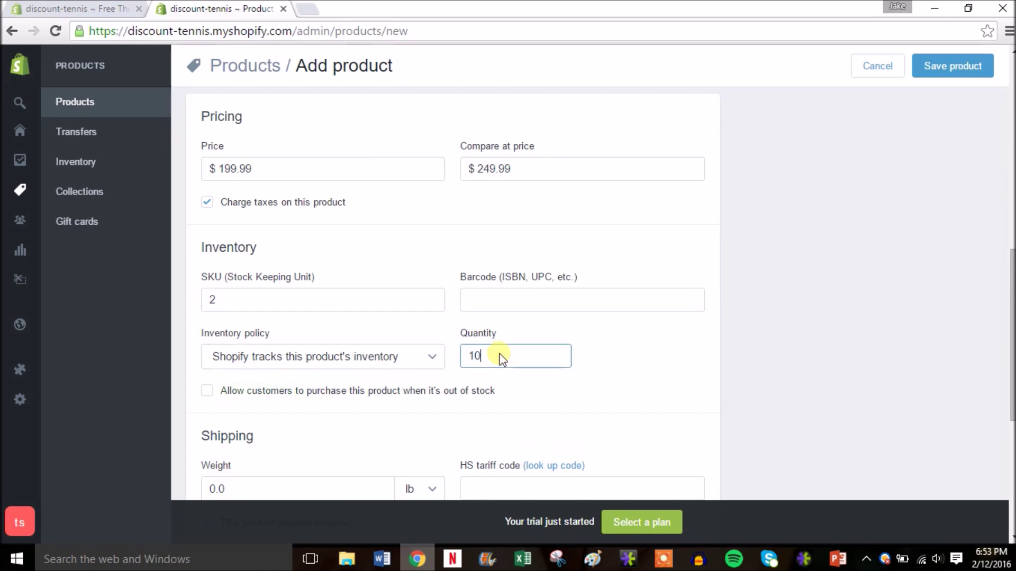
pyautogui.moveTo(1013, 340); pyautogui.dragTo(1013, 433)
pyautogui.click(254, 287)
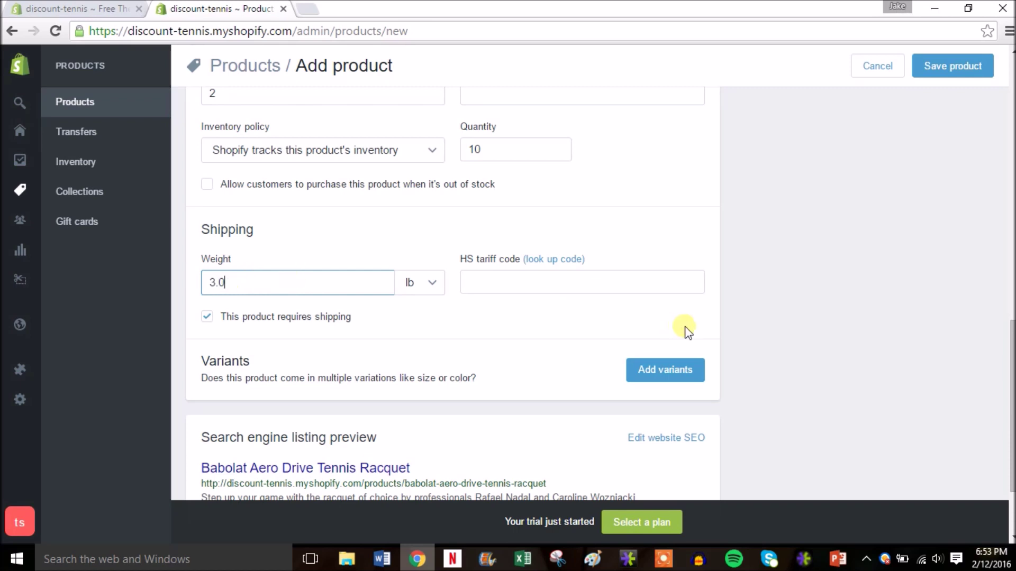
# Step: Add size variants 7 1/2, 7 3/4 and 7 1/8 to the racquet
pyautogui.click(680, 373)
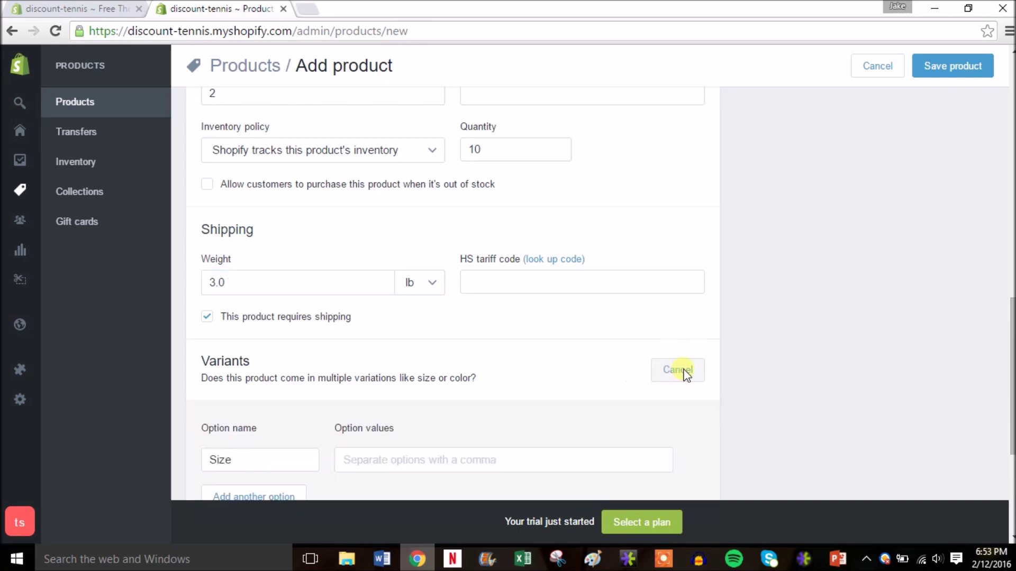
pyautogui.moveTo(1010, 341); pyautogui.dragTo(1010, 410)
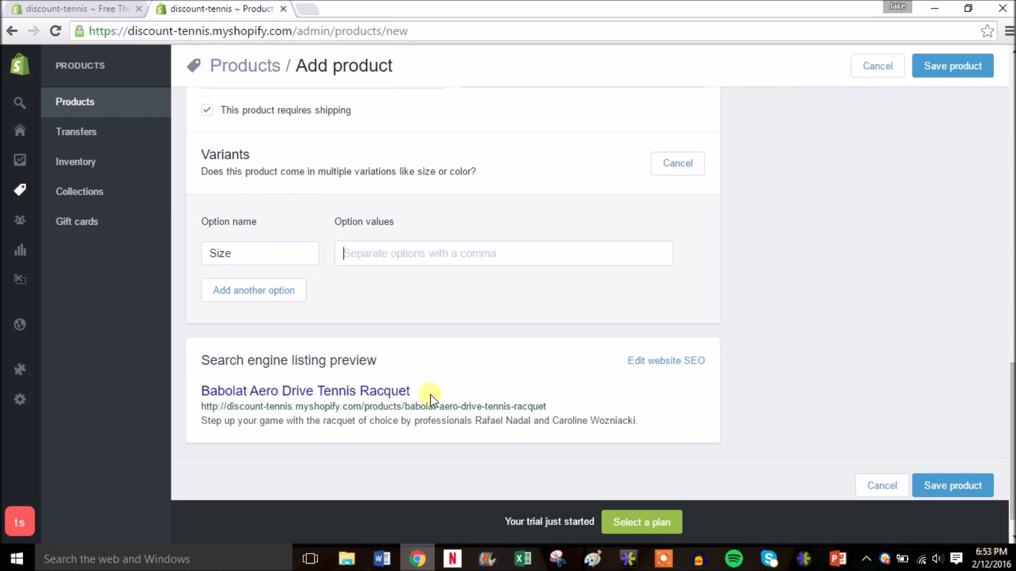
pyautogui.write('7 1')
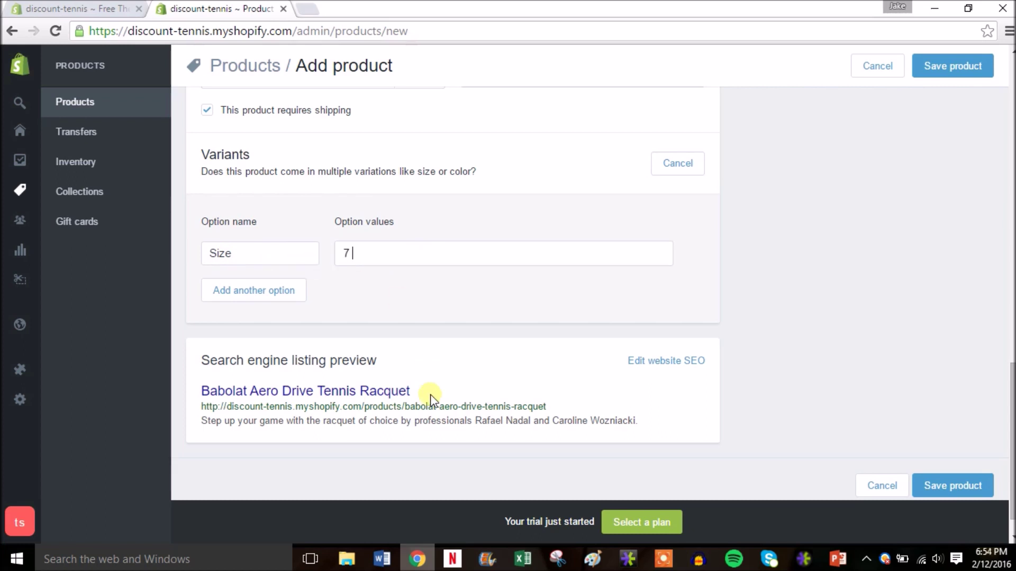
pyautogui.write('/2')
pyautogui.press('Return')
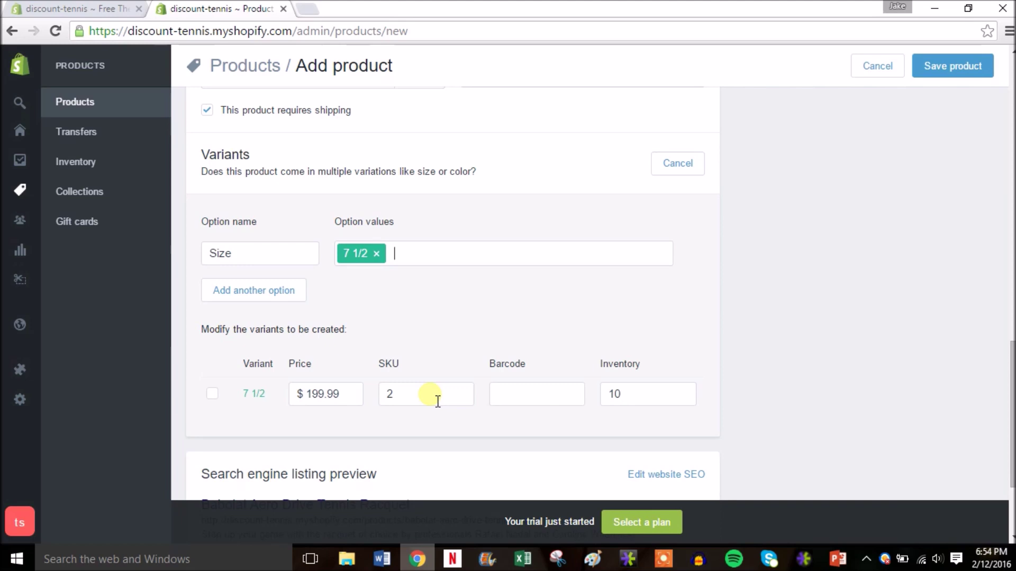
pyautogui.write('7 1')
pyautogui.press('Return')
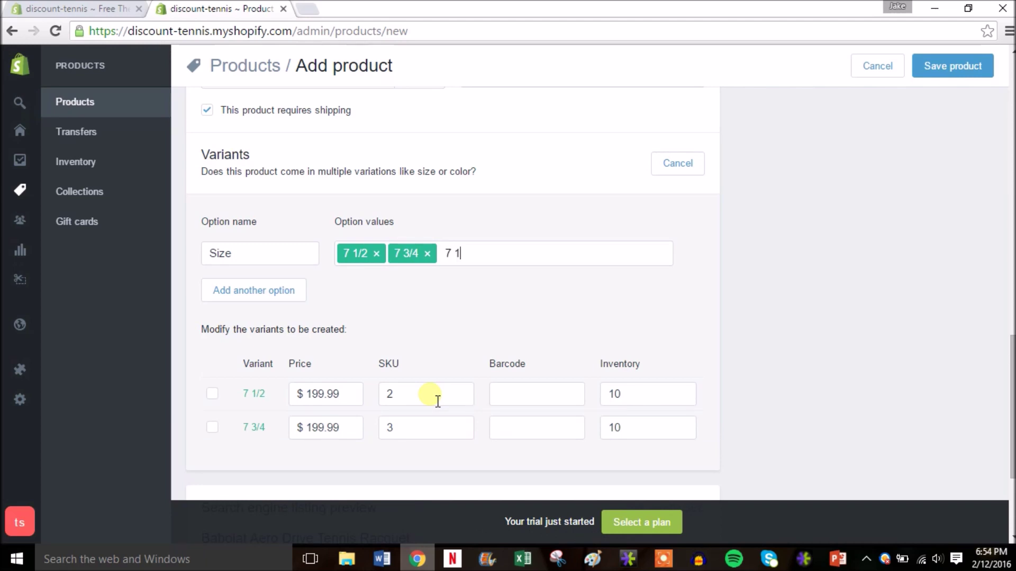
pyautogui.write('7 1/8')
pyautogui.press('Return')
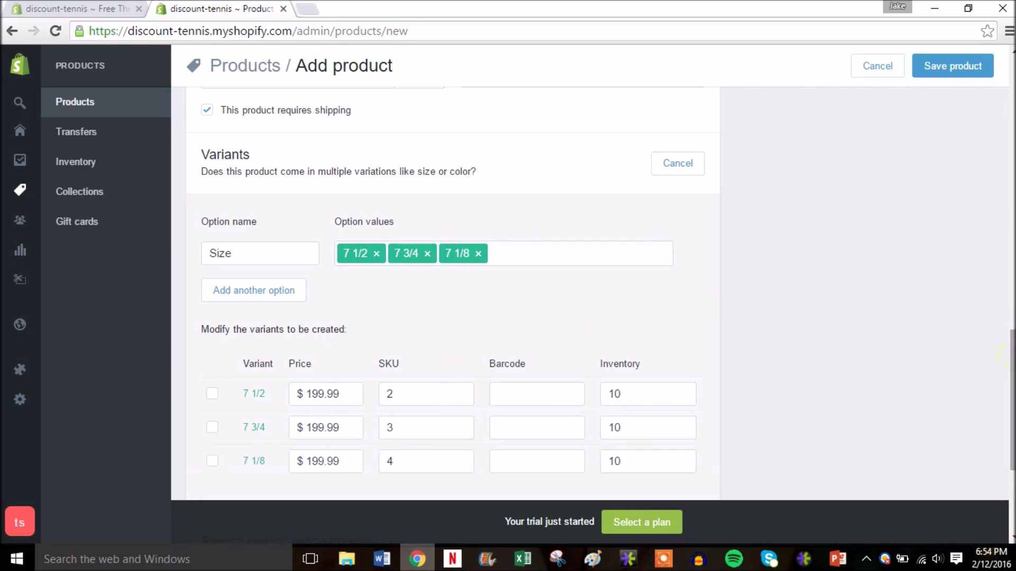
pyautogui.scroll(-1, 1005, 347)
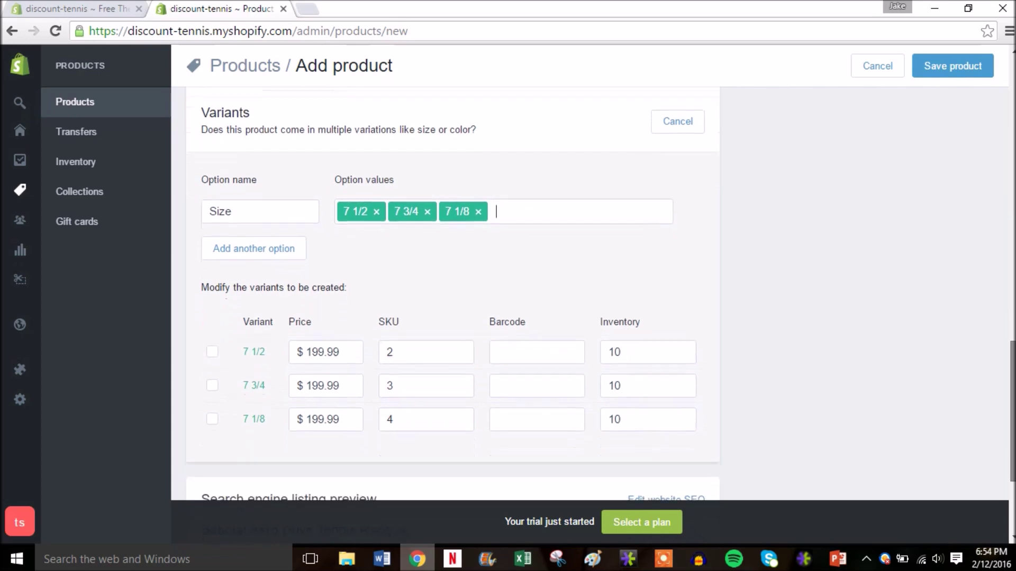
# Step: Add a second variant option row for Color
pyautogui.click(271, 236)
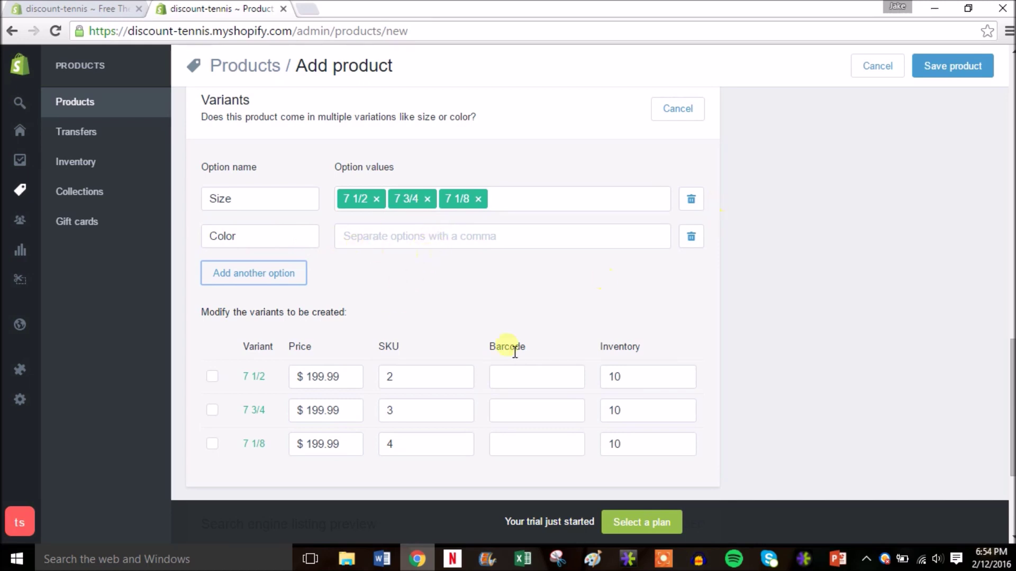
pyautogui.scroll(-3, 549, 347)
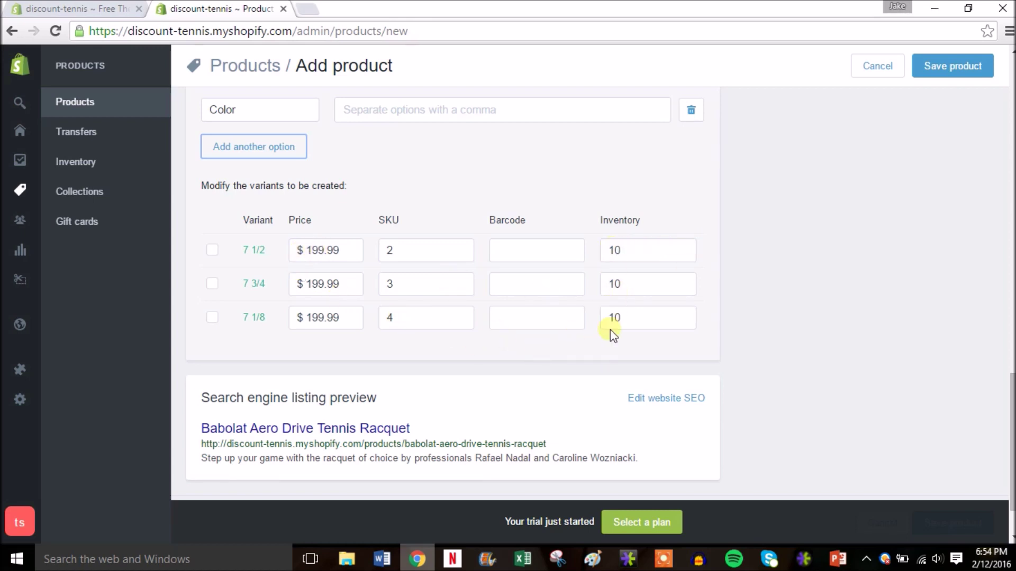
pyautogui.moveTo(1011, 416); pyautogui.dragTo(1012, 71)
# Step: After the blank-option save errors, delete the empty Color option so only the three Size variants remain
pyautogui.click(968, 67)
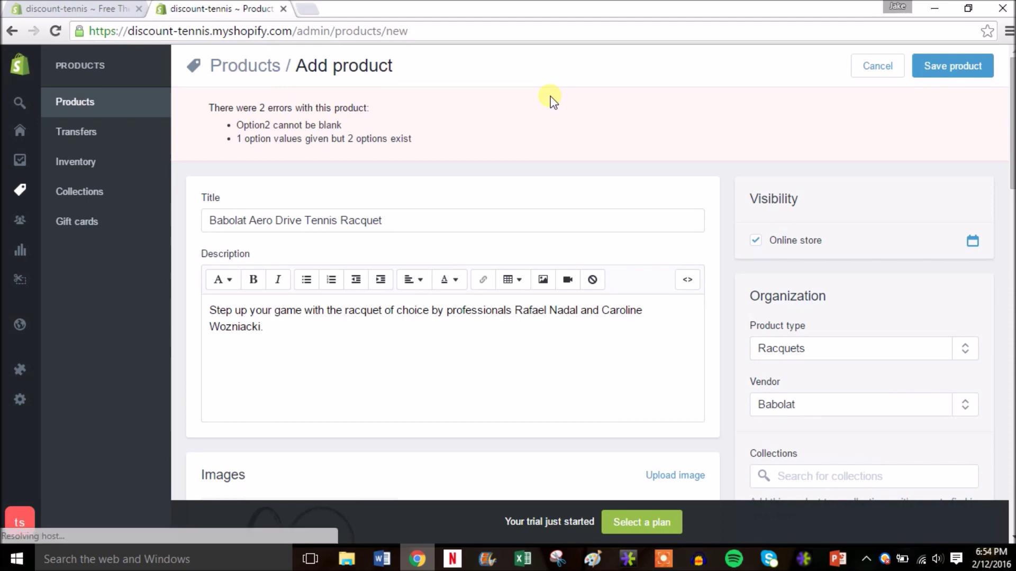
pyautogui.moveTo(1011, 103); pyautogui.dragTo(1008, 378)
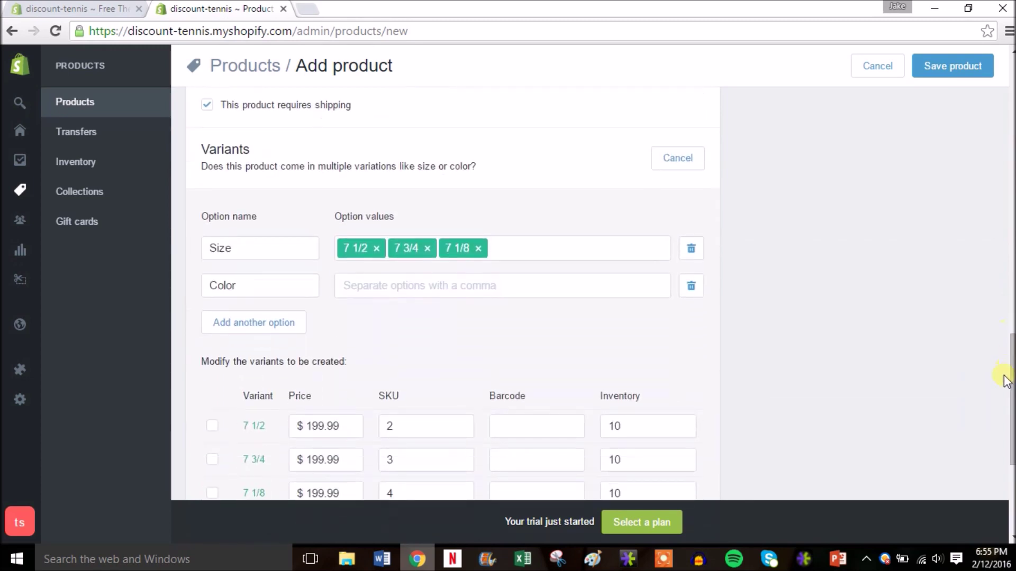
pyautogui.click(691, 287)
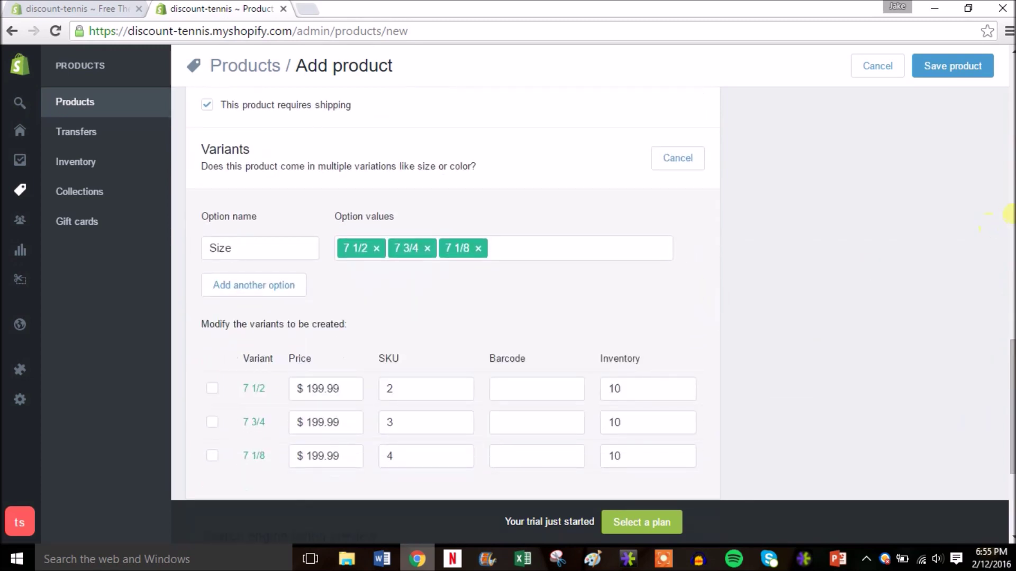
# Step: Save the Babolat Aero Drive racquet and open its storefront product page in a new tab
pyautogui.click(974, 69)
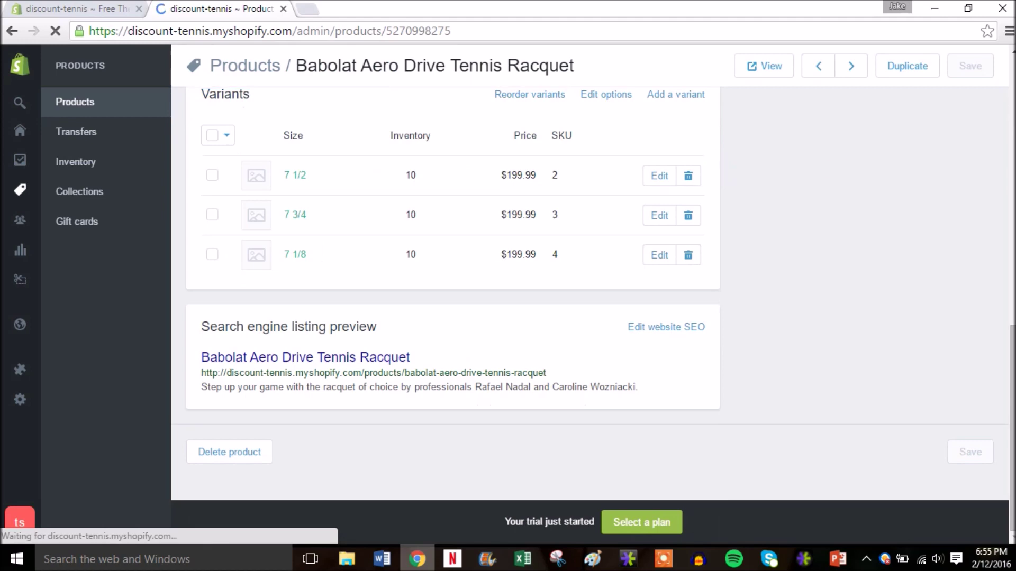
pyautogui.moveTo(1011, 333); pyautogui.dragTo(1009, 61)
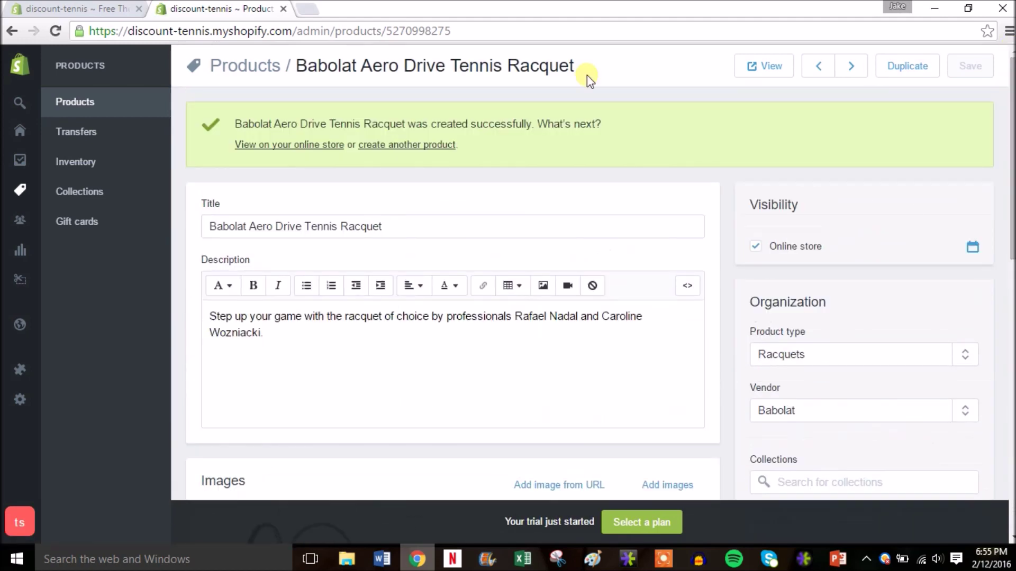
pyautogui.rightClick(281, 145)
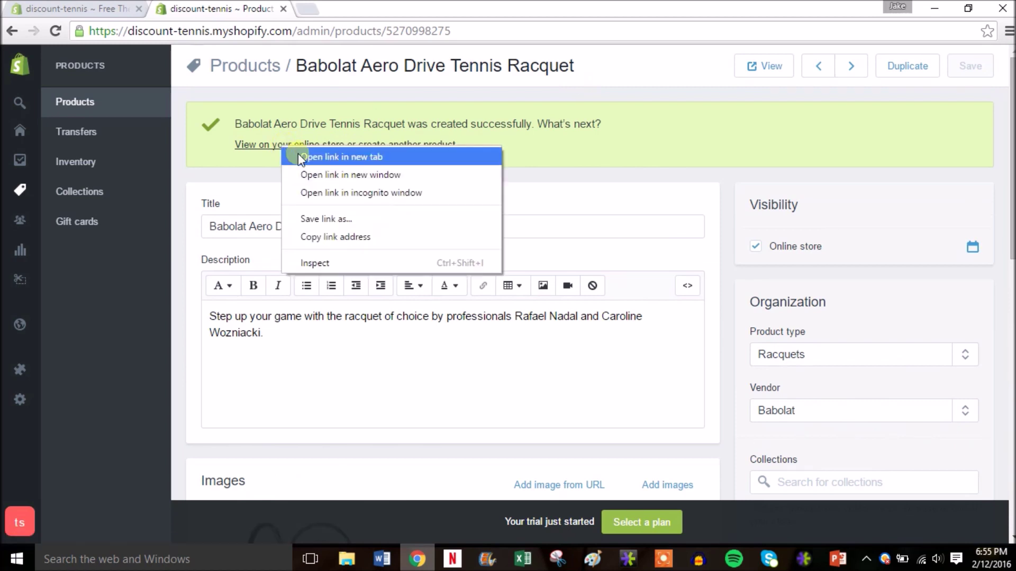
pyautogui.click(298, 159)
pyautogui.click(370, 9)
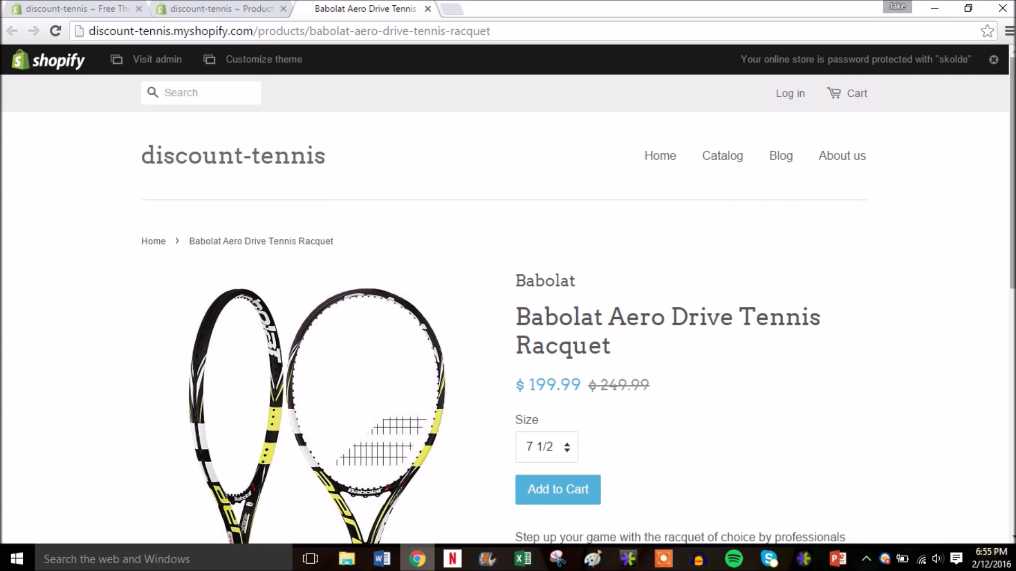
# Step: Review the live $199.99 racquet page, enlarging the photo and checking the Size choices
pyautogui.moveTo(1008, 221); pyautogui.dragTo(1011, 291)
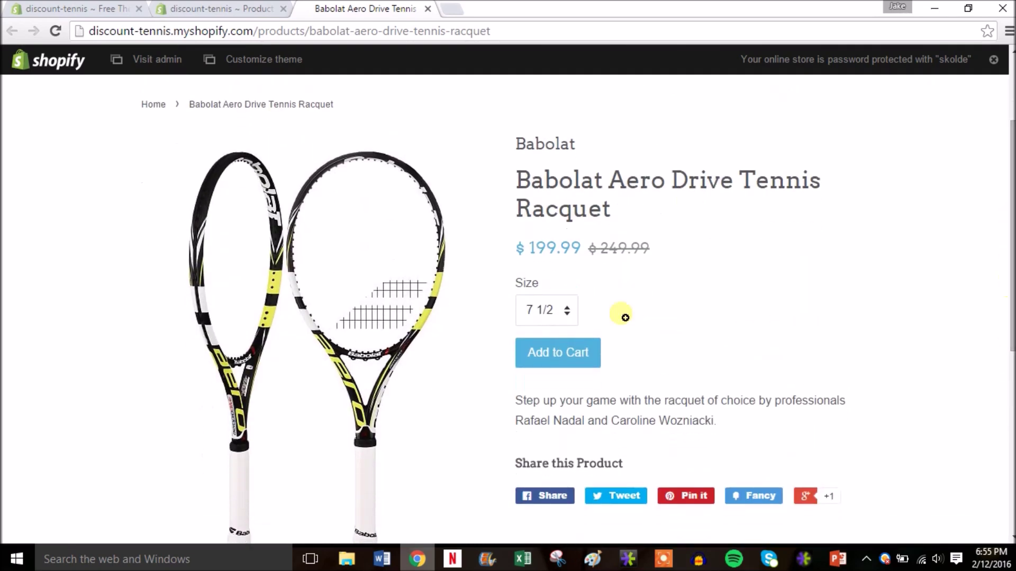
pyautogui.click(350, 299)
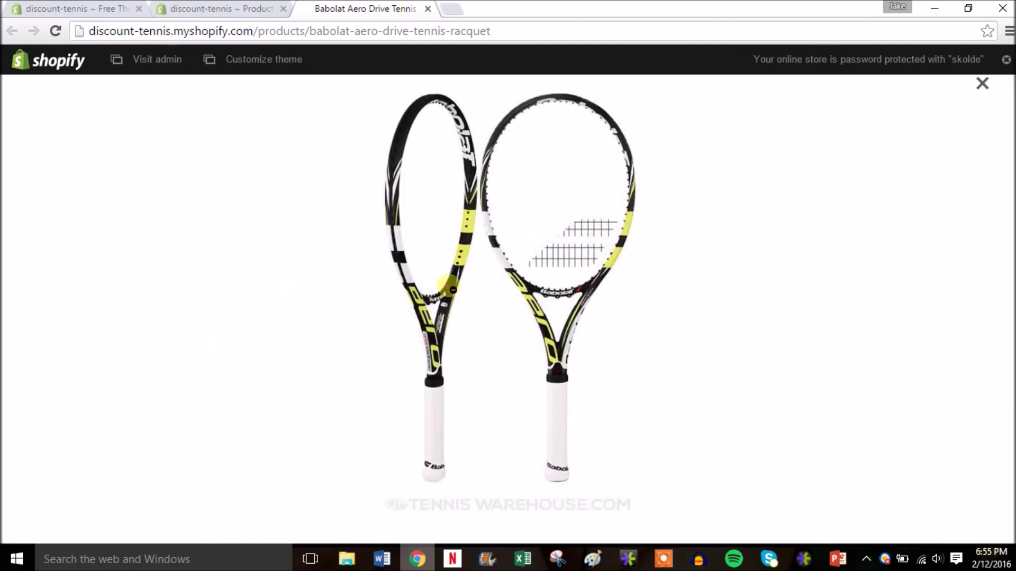
pyautogui.click(453, 290)
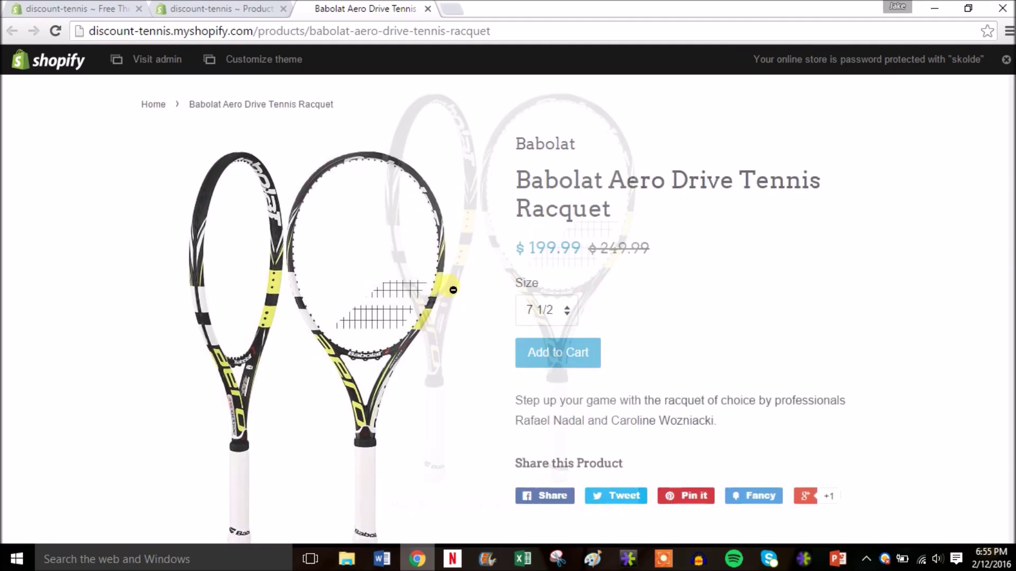
pyautogui.click(569, 315)
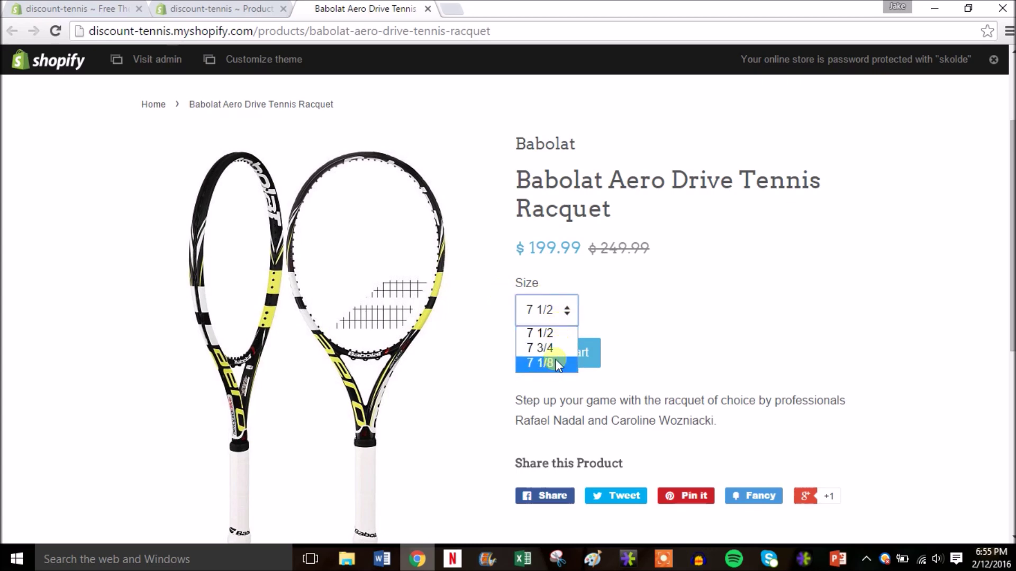
pyautogui.click(639, 325)
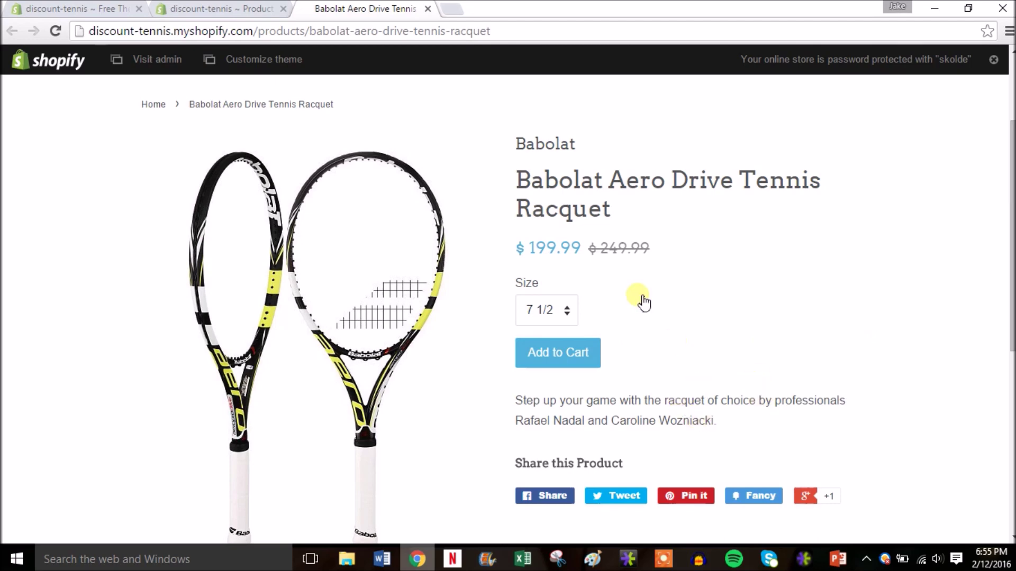
pyautogui.moveTo(1008, 246); pyautogui.dragTo(1008, 285)
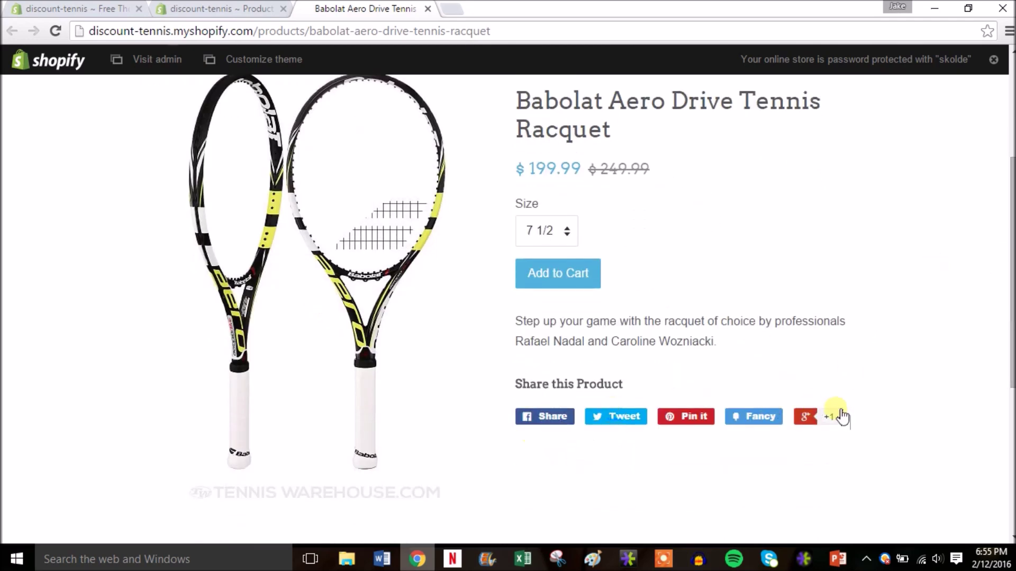
pyautogui.moveTo(1011, 366); pyautogui.dragTo(1009, 272)
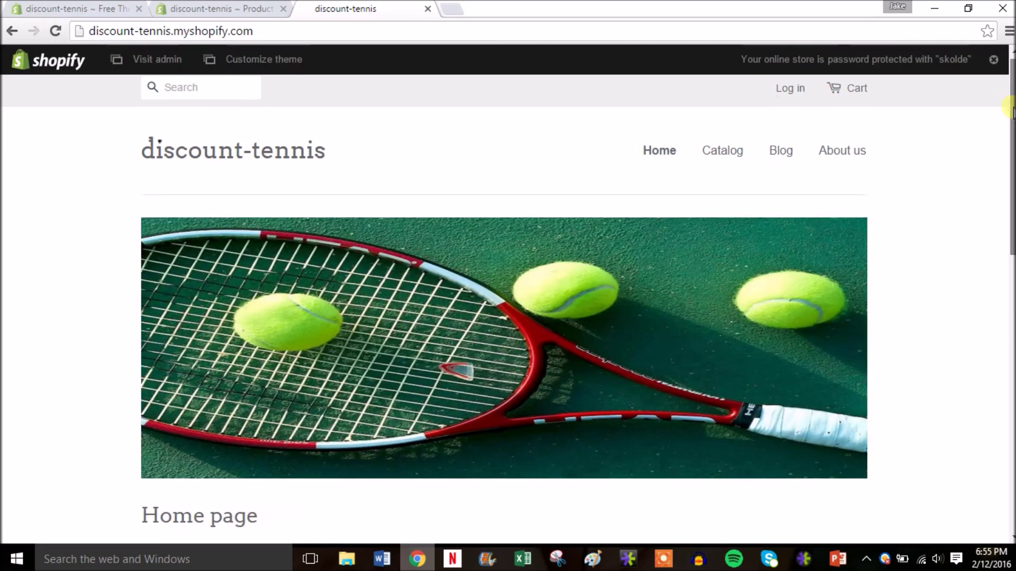
pyautogui.scroll(-8, 1010, 108)
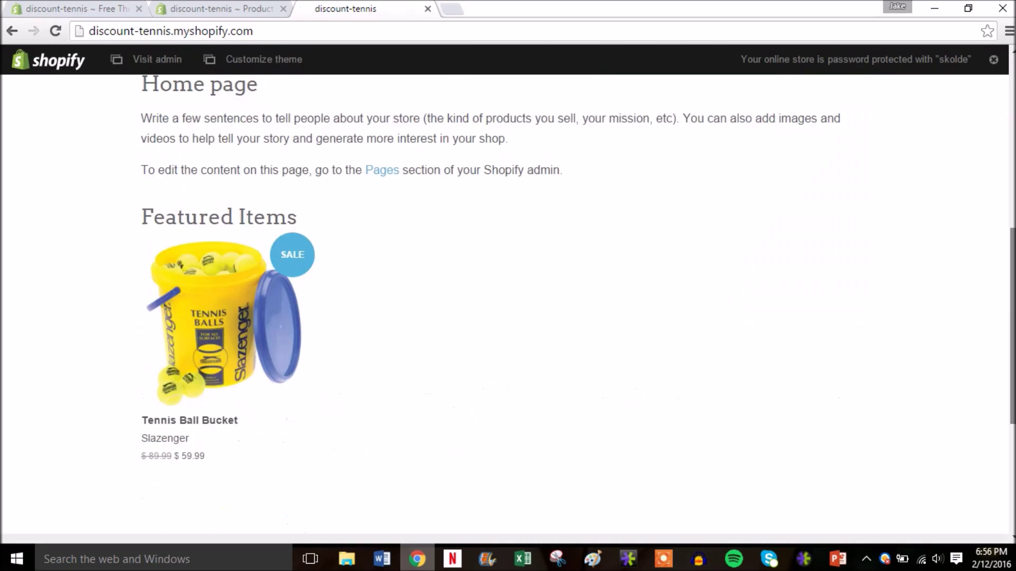
pyautogui.moveTo(1011, 275); pyautogui.dragTo(1010, 100)
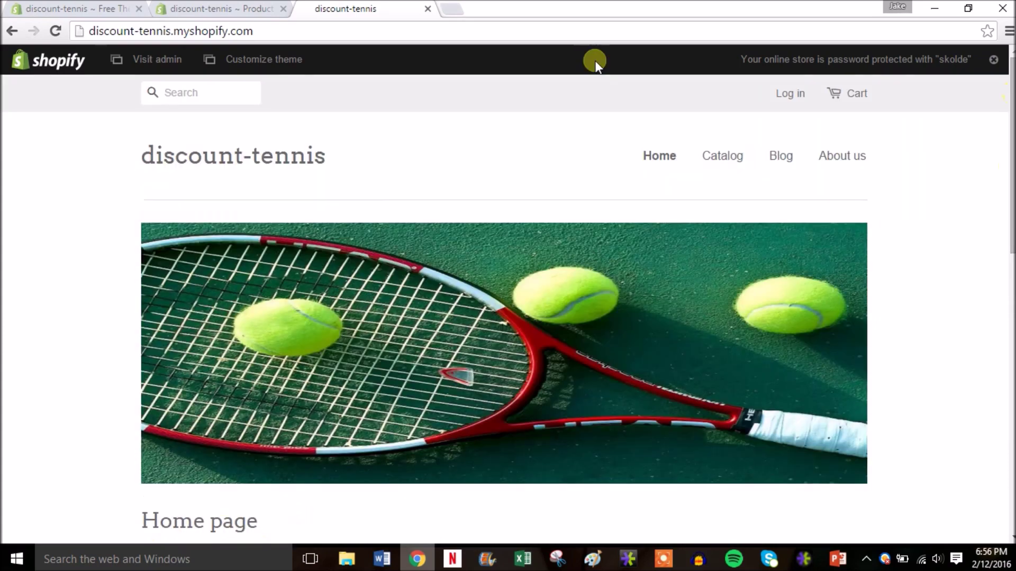
# Step: Check the storefront catalog lists all four products, then close it to return to the Babolat Men's Tennis Shoes admin page
pyautogui.click(427, 9)
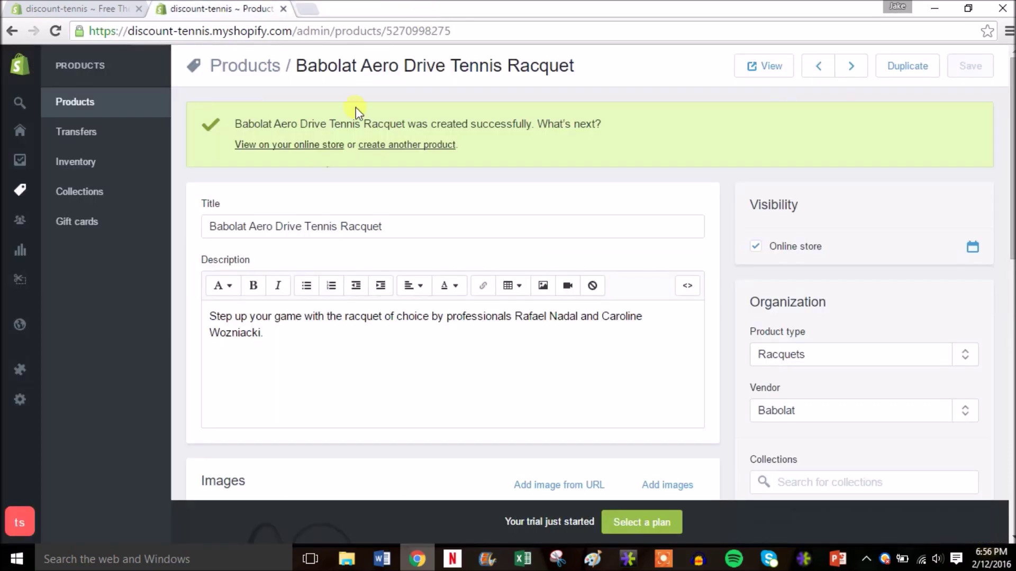
pyautogui.click(93, 104)
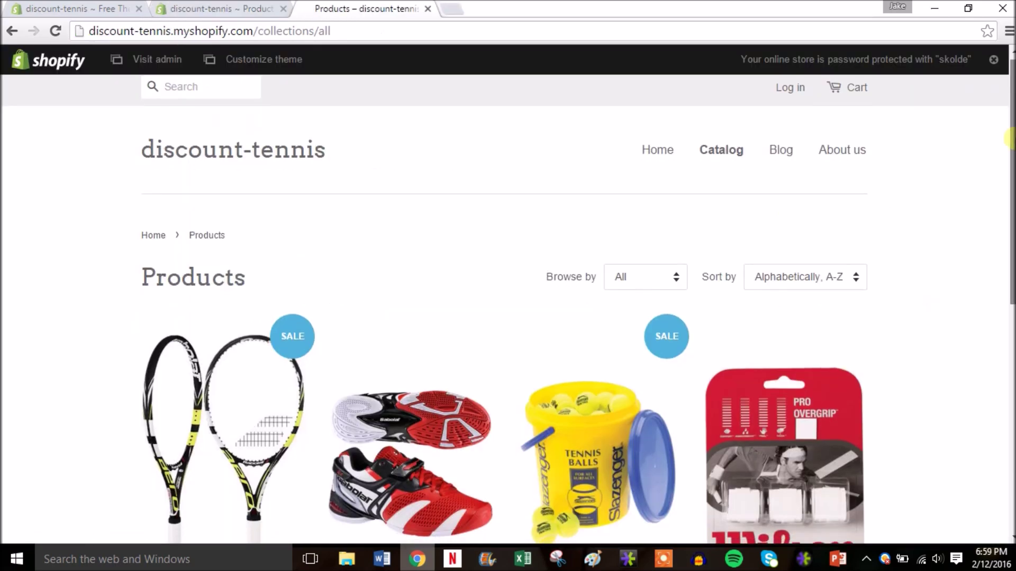
pyautogui.moveTo(1009, 140); pyautogui.dragTo(1009, 229)
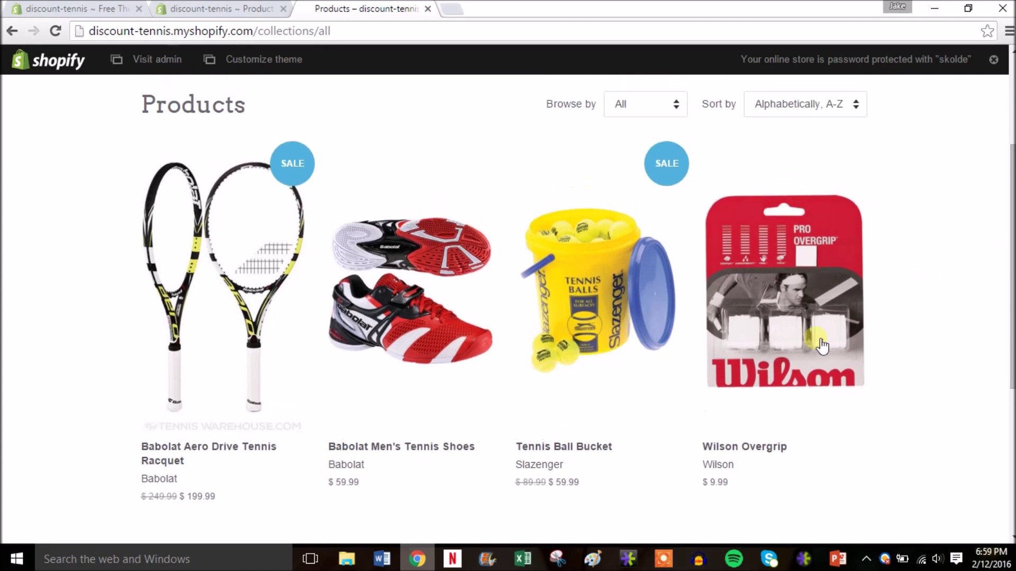
pyautogui.moveTo(1010, 238); pyautogui.dragTo(1007, 158)
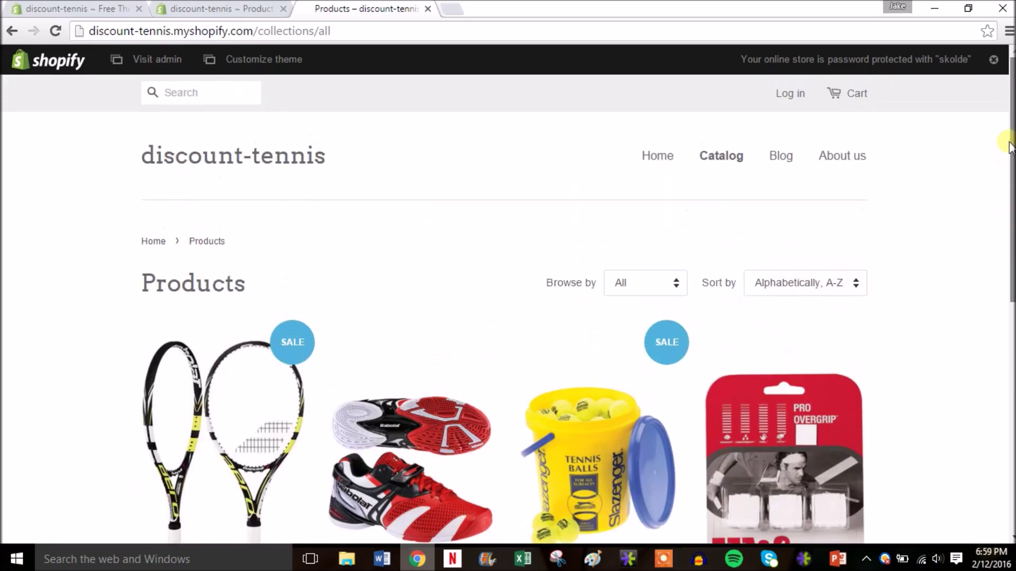
pyautogui.scroll(-3, 1007, 169)
pyautogui.scroll(3, 1007, 188)
pyautogui.moveTo(1007, 153); pyautogui.dragTo(1007, 227)
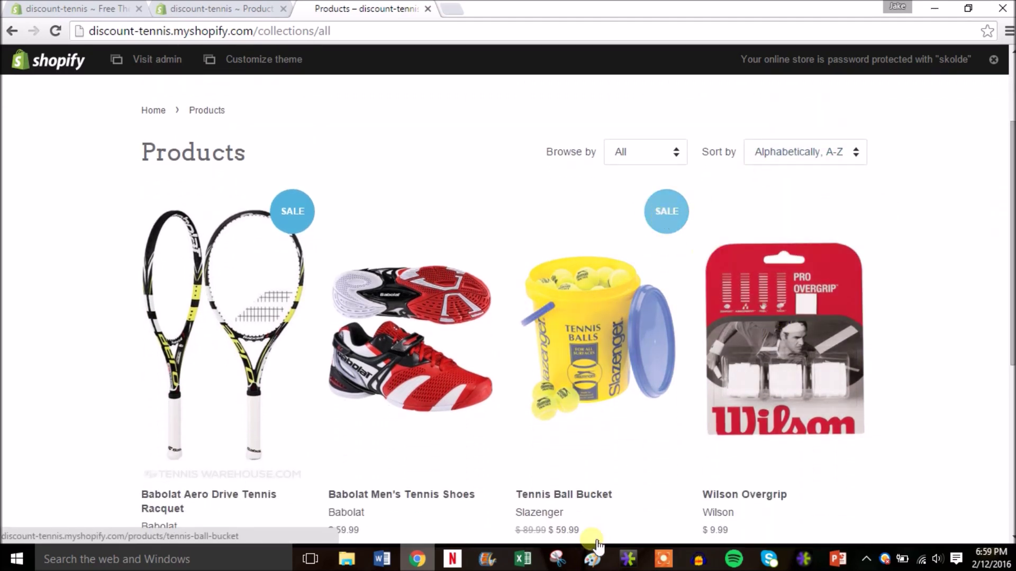
pyautogui.moveTo(1013, 306); pyautogui.dragTo(1007, 177)
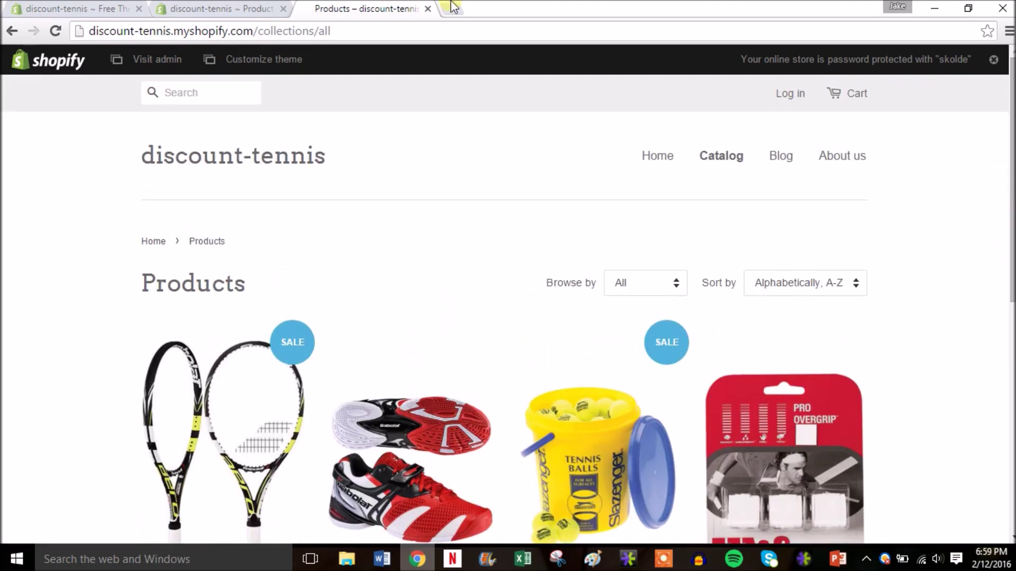
pyautogui.click(428, 9)
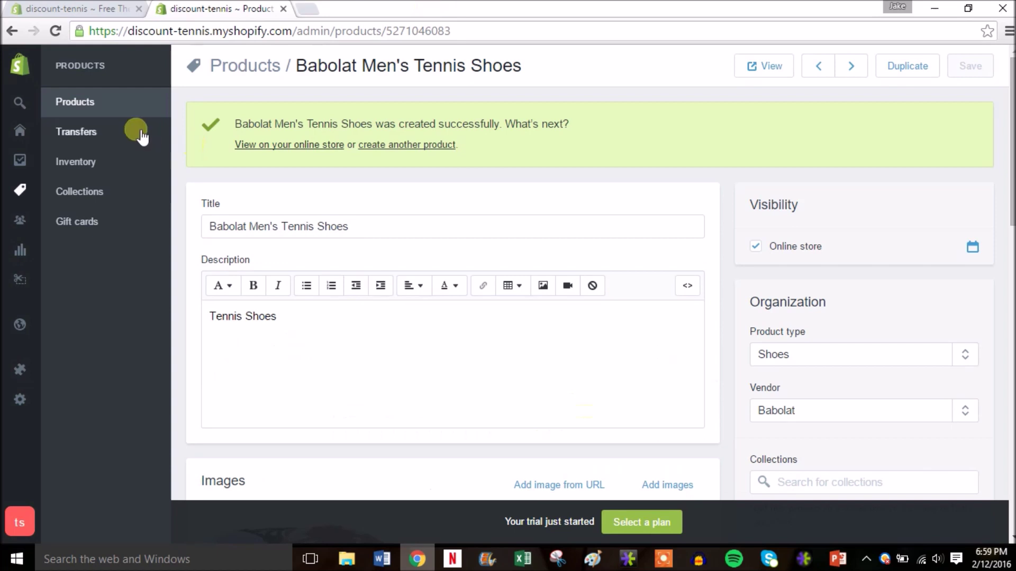
# Step: On the Inventory page, add 5 units to Tennis Ball Bucket and save, raising its stock to 10
pyautogui.click(102, 164)
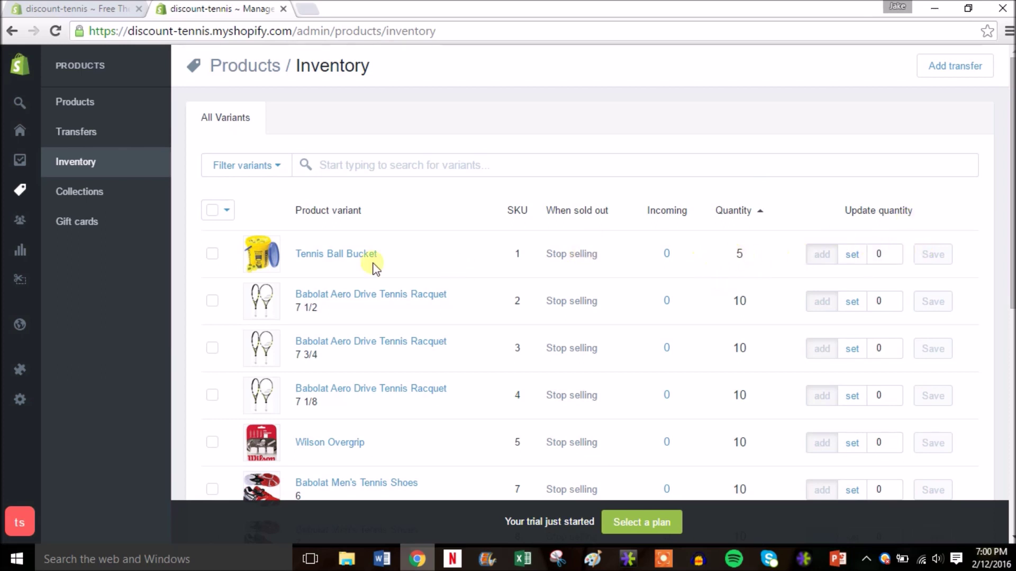
pyautogui.click(894, 252)
pyautogui.click(893, 252)
pyautogui.click(894, 252)
pyautogui.click(894, 251)
pyautogui.click(893, 252)
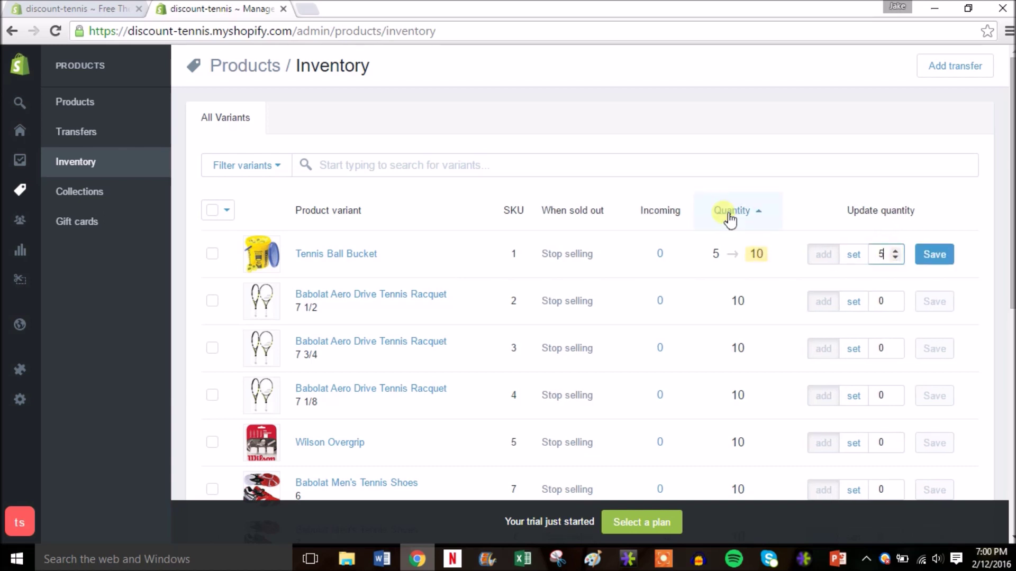
pyautogui.click(936, 258)
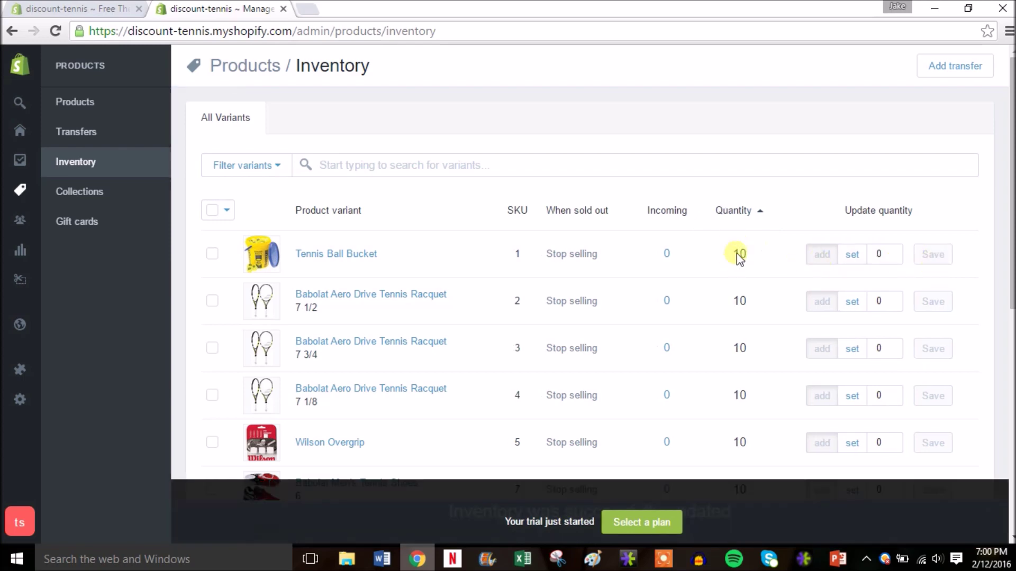
pyautogui.scroll(-4, 989, 190)
pyautogui.scroll(-3, 801, 359)
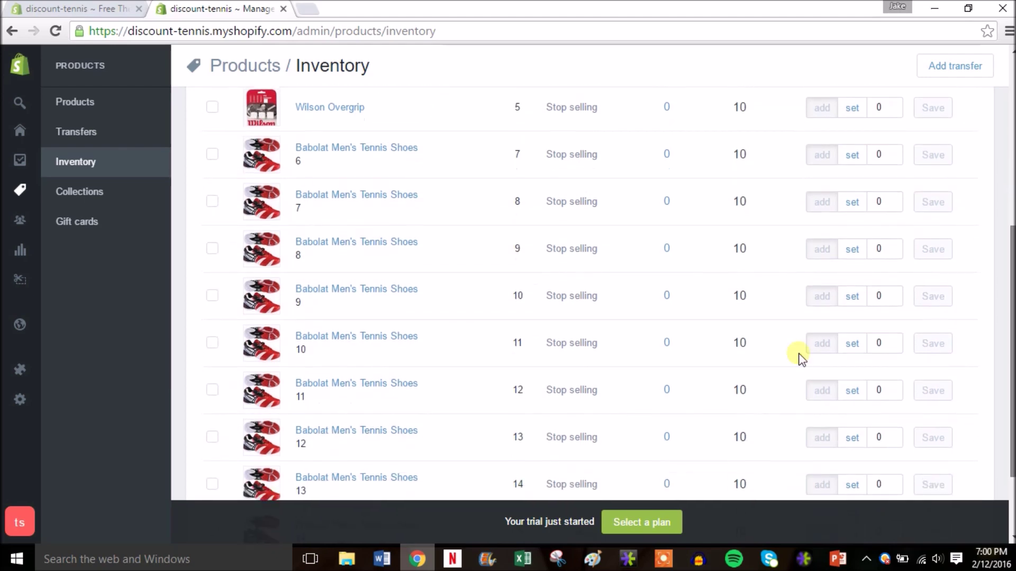
pyautogui.scroll(1, 721, 447)
pyautogui.scroll(5, 433, 265)
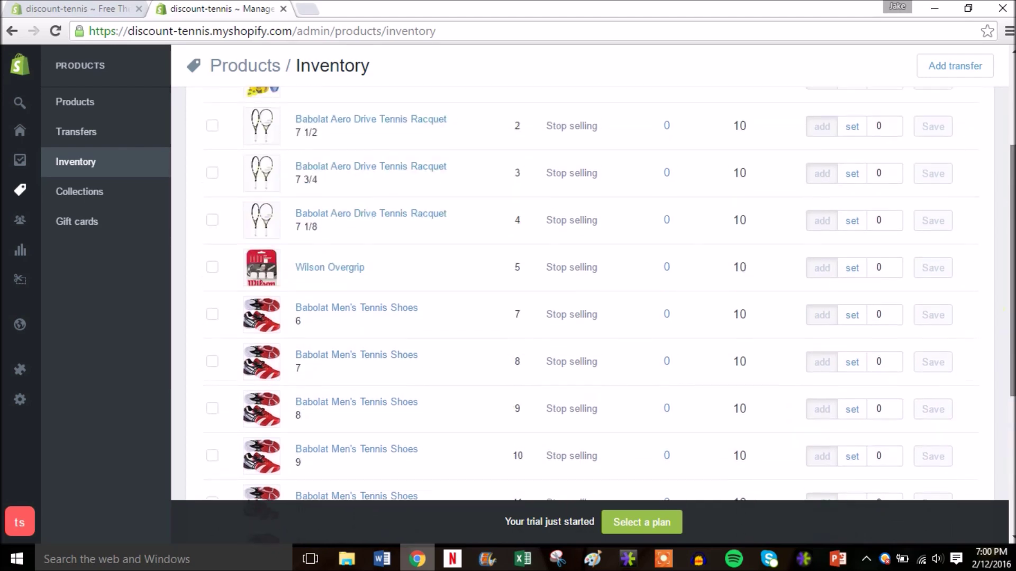
# Step: Delete the sample 'First post' from Online Store > Blog posts using Bulk actions
pyautogui.click(120, 192)
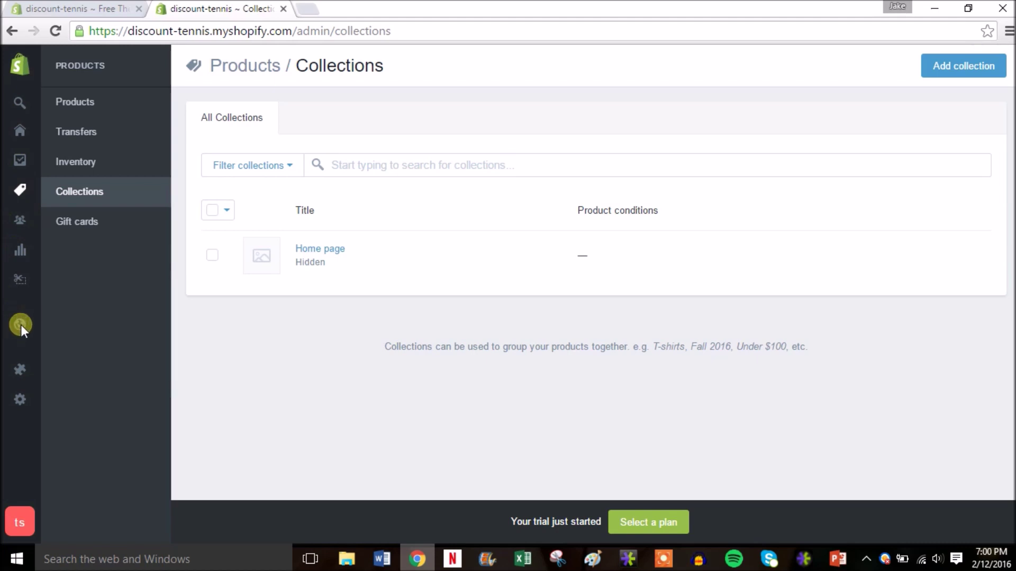
pyautogui.moveTo(21, 325)
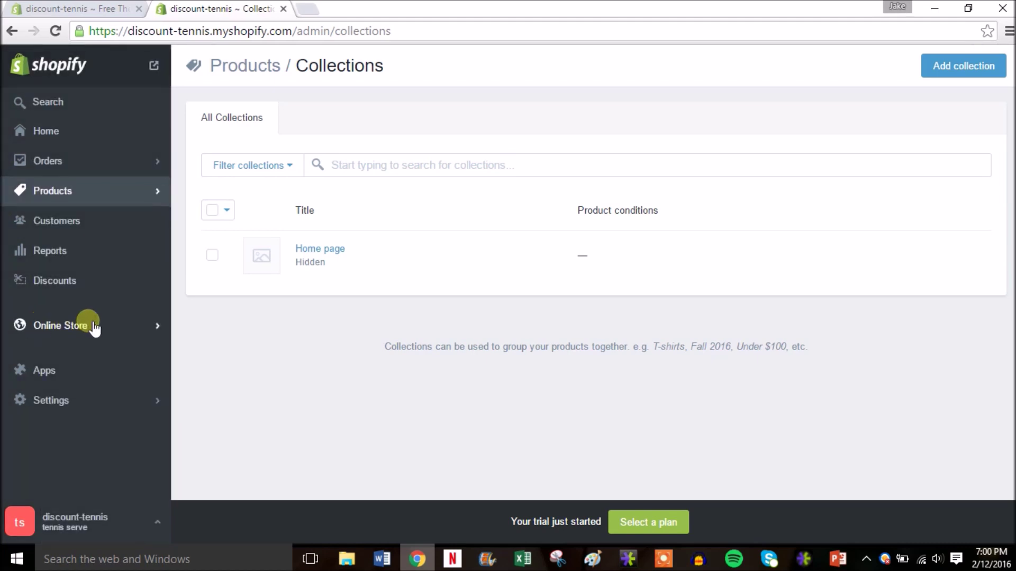
pyautogui.click(143, 327)
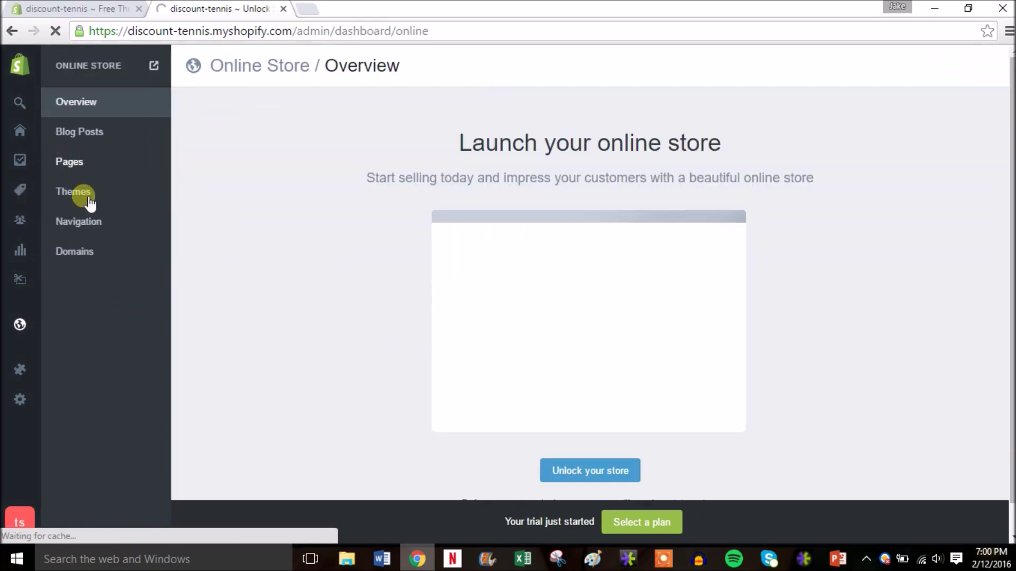
pyautogui.click(98, 132)
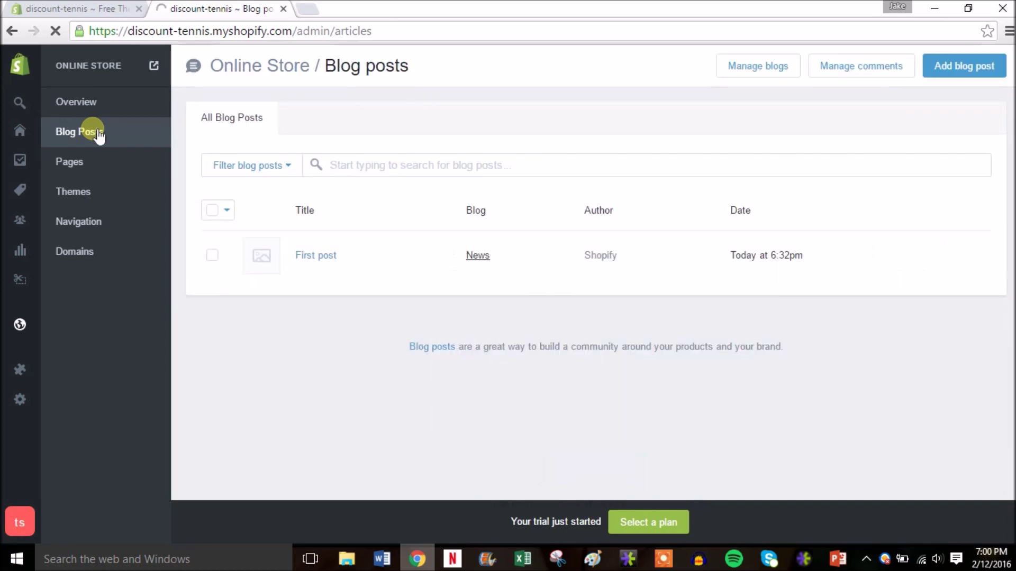
pyautogui.click(214, 256)
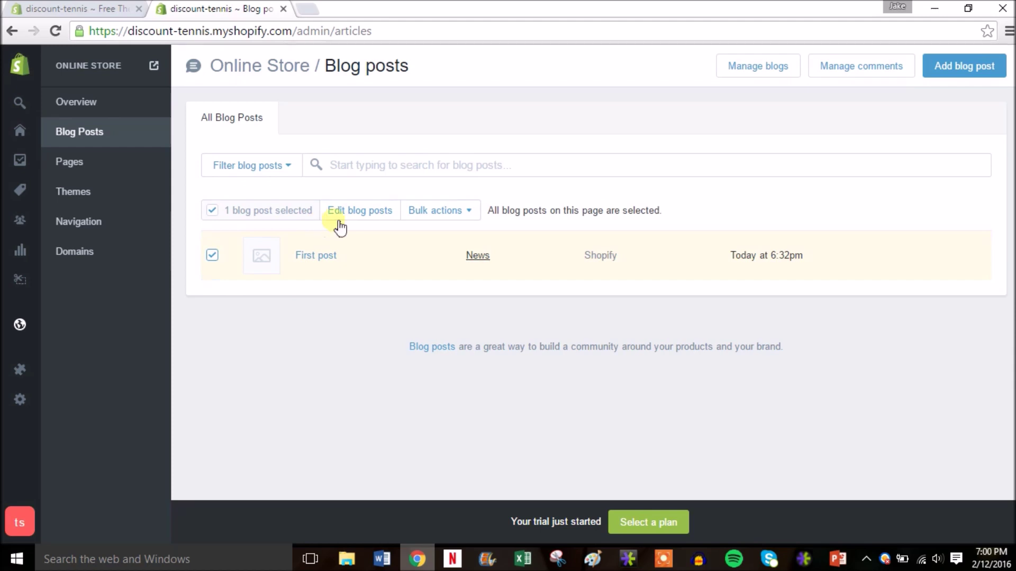
pyautogui.click(461, 215)
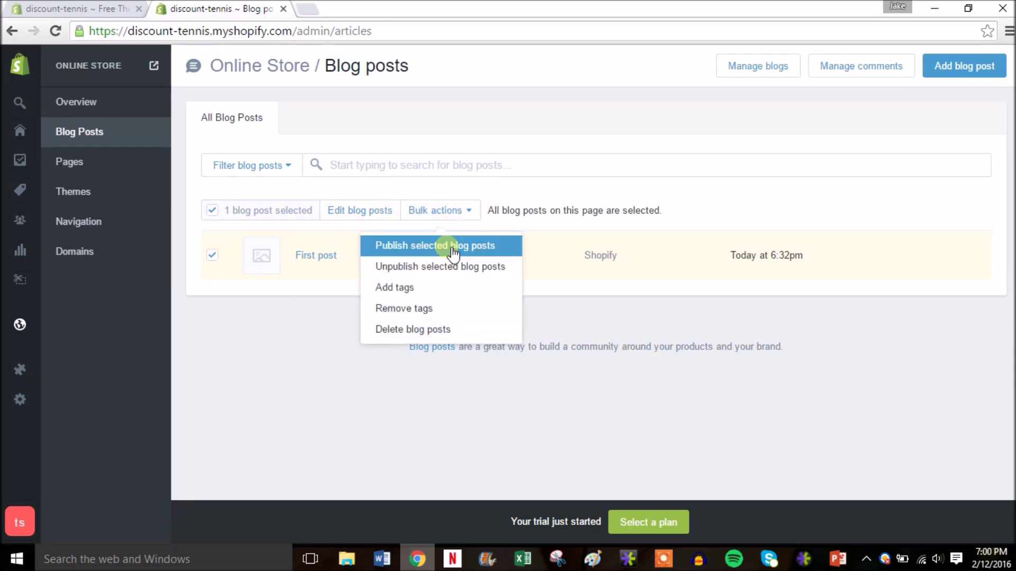
pyautogui.click(444, 330)
pyautogui.click(709, 206)
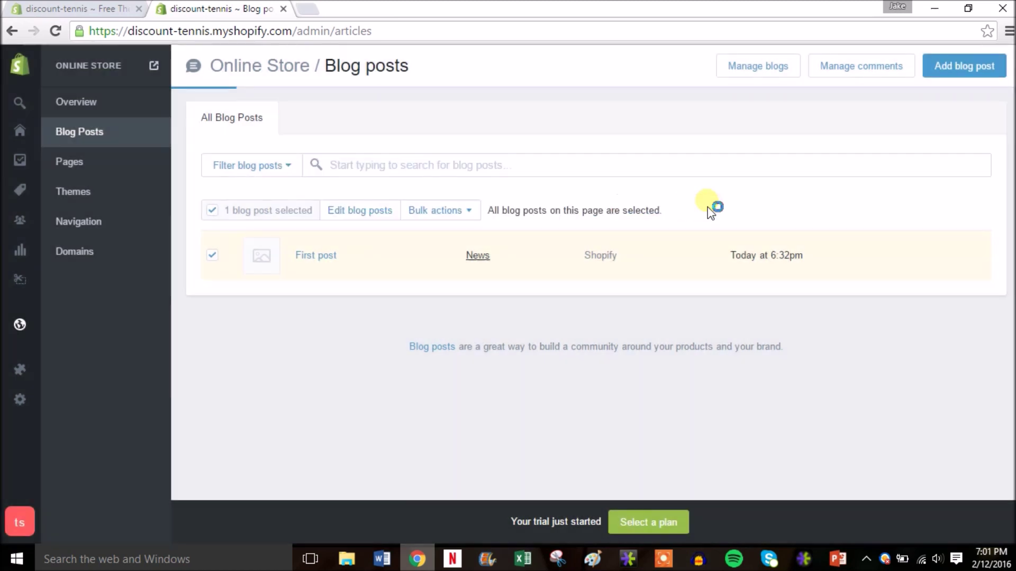
# Step: Create a blog post titled 'Australian Open 2016 Finals were crazy!' with placeholder body text
pyautogui.click(609, 258)
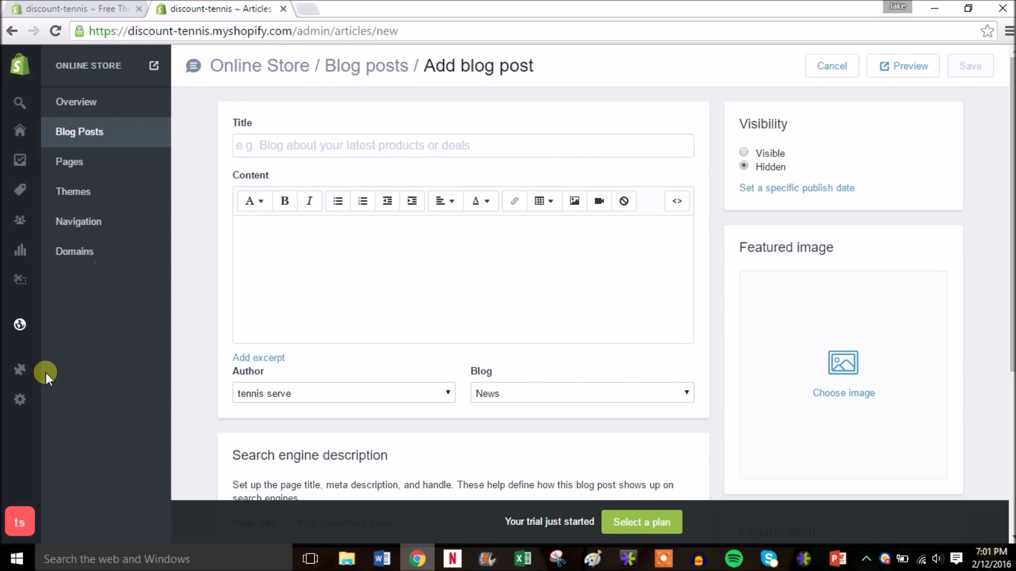
pyautogui.click(309, 150)
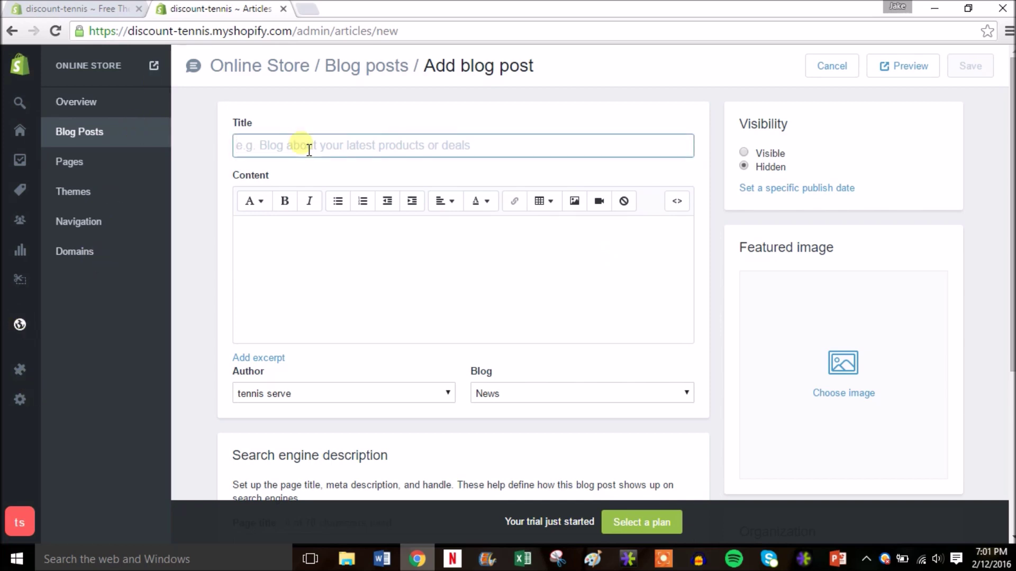
pyautogui.write('A')
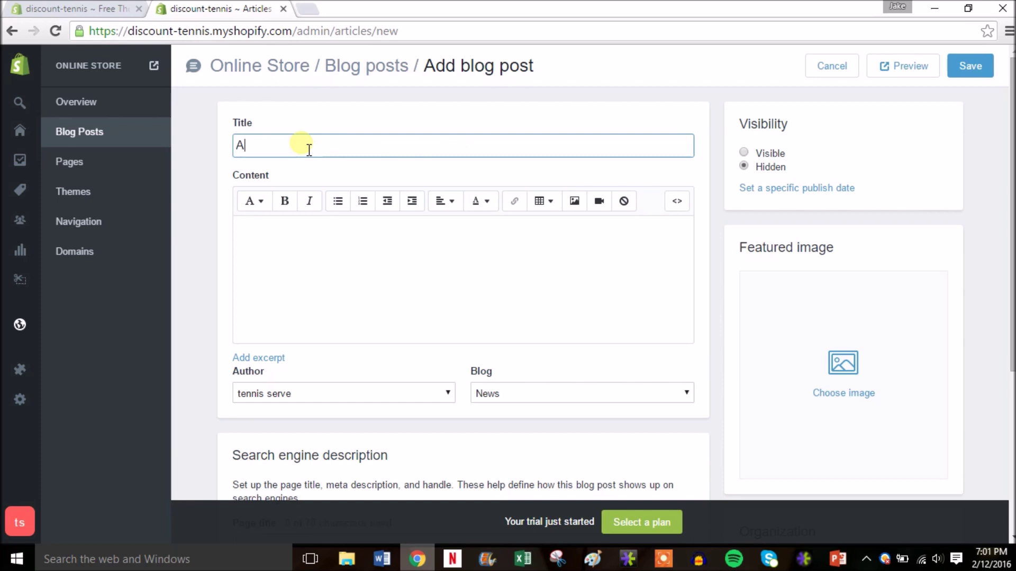
pyautogui.write('ustrol')
pyautogui.press('BackSpace')
pyautogui.press('BackSpace')
pyautogui.write('Open 2016 Finals were crazy!')
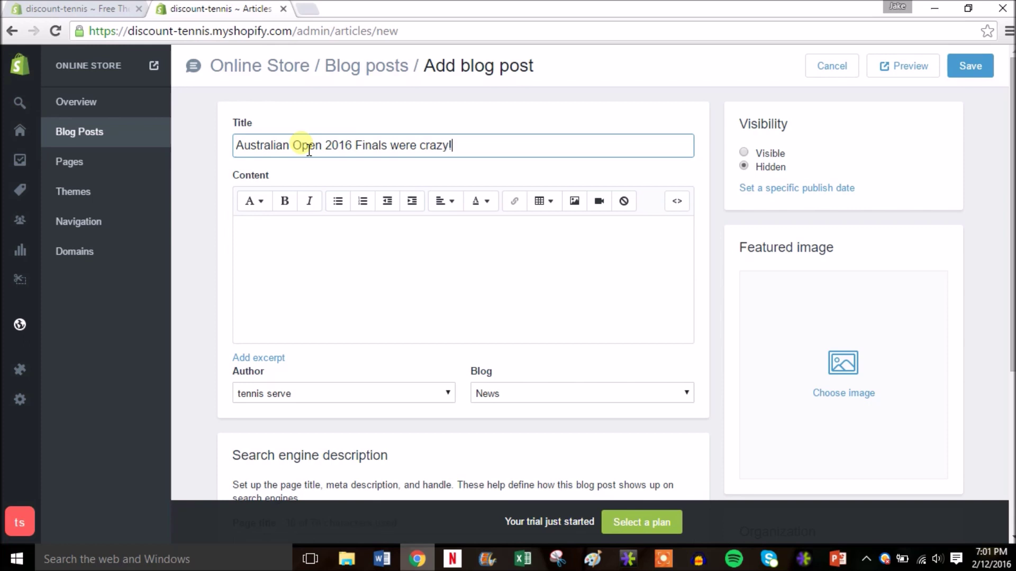
pyautogui.click(314, 258)
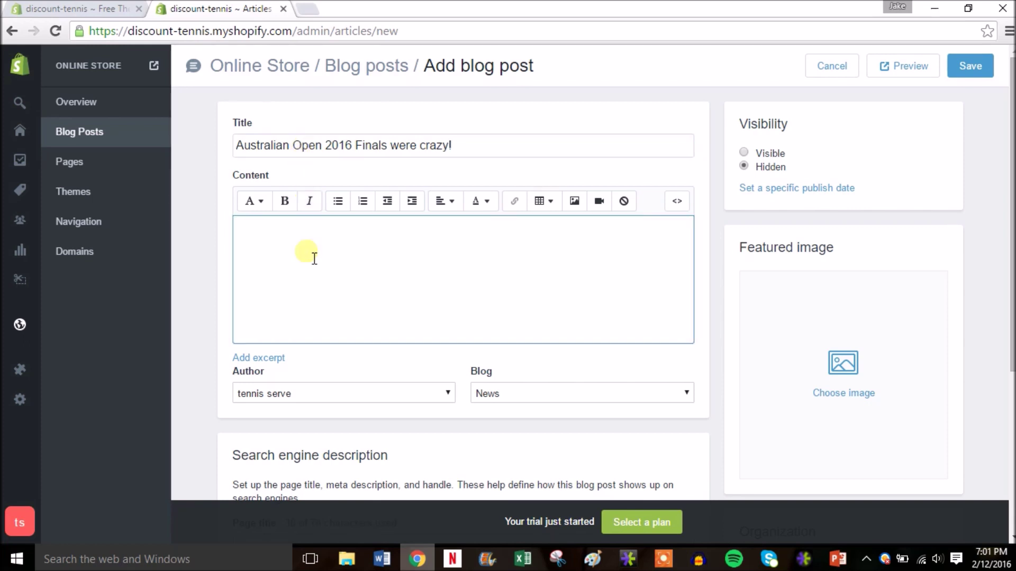
pyautogui.write('dnuivfeuivnijnfvijnfjvfhffgbre')
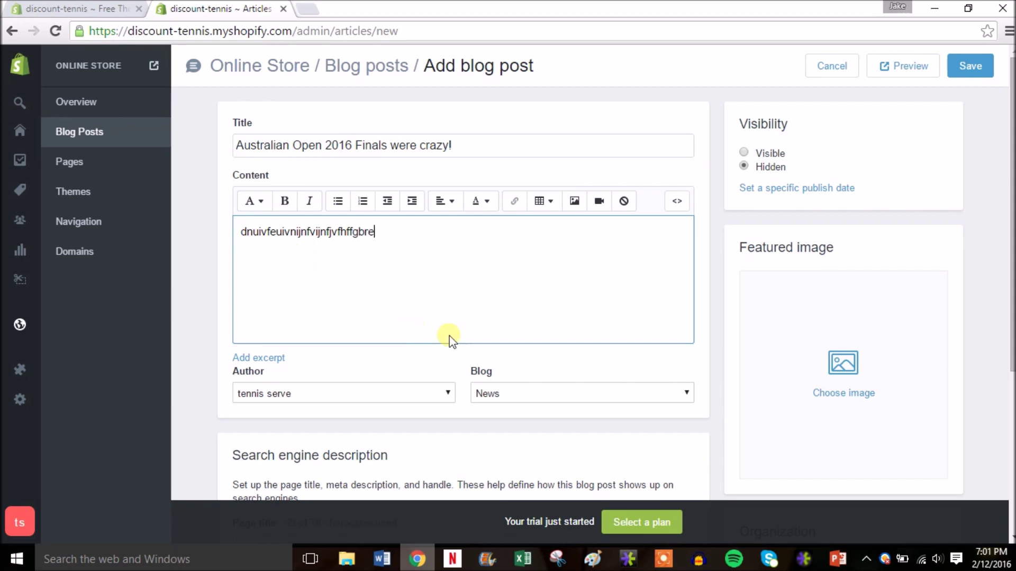
pyautogui.moveTo(1008, 164); pyautogui.dragTo(1010, 317)
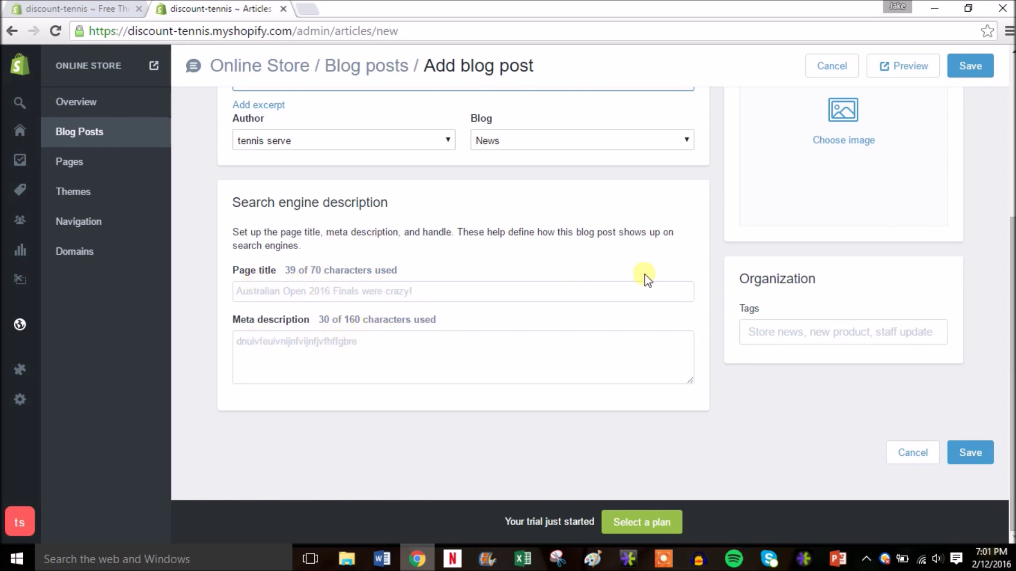
pyautogui.scroll(1, 1003, 291)
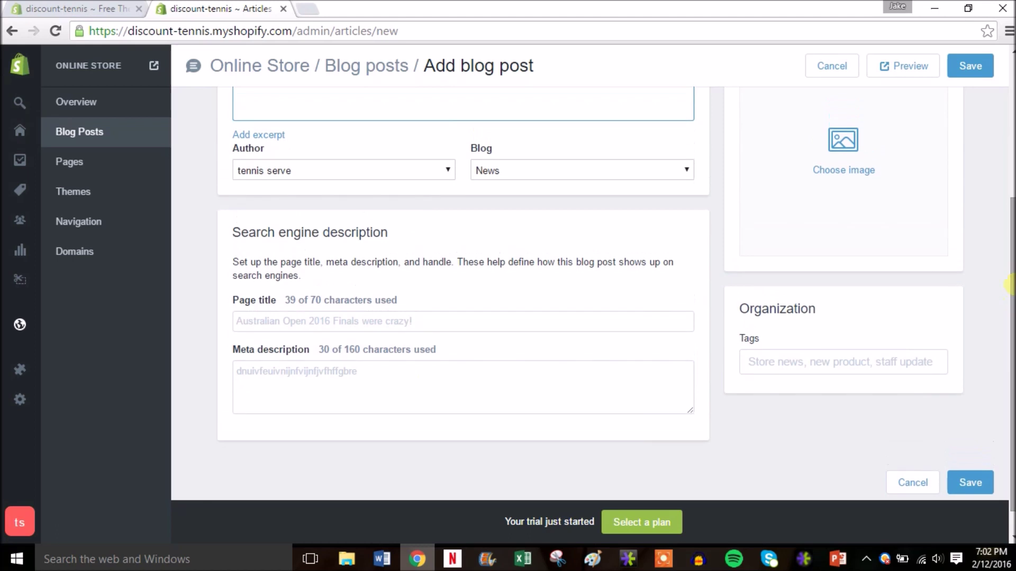
# Step: Tag the post with 'tennis' and 'finals'
pyautogui.click(804, 372)
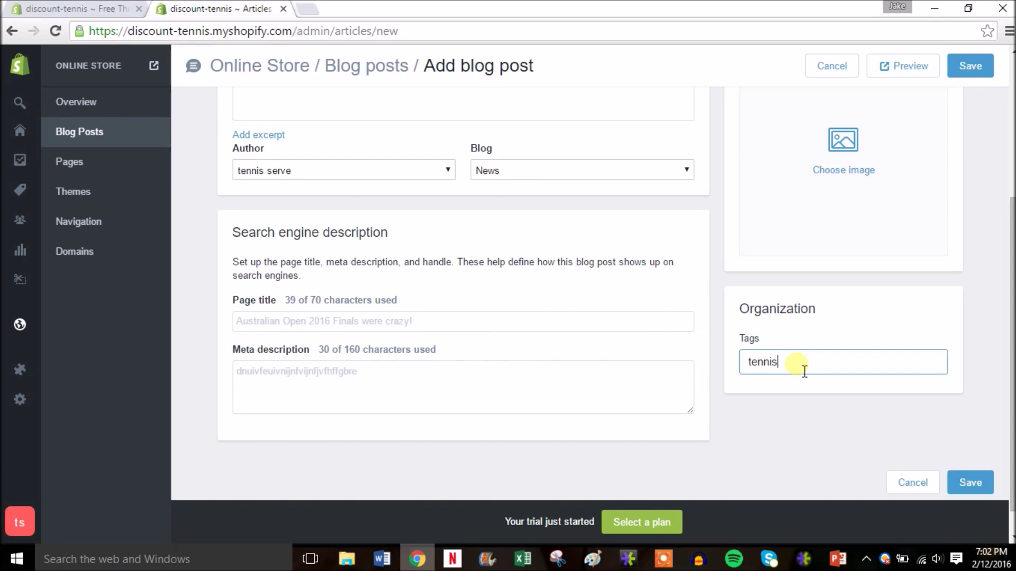
pyautogui.press('Return')
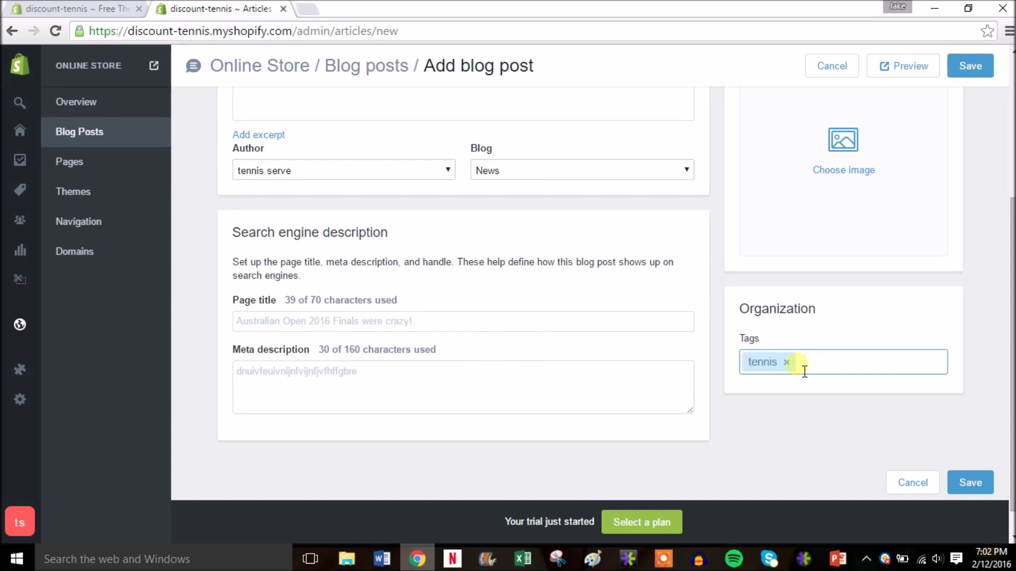
pyautogui.write('finals')
pyautogui.press('Return')
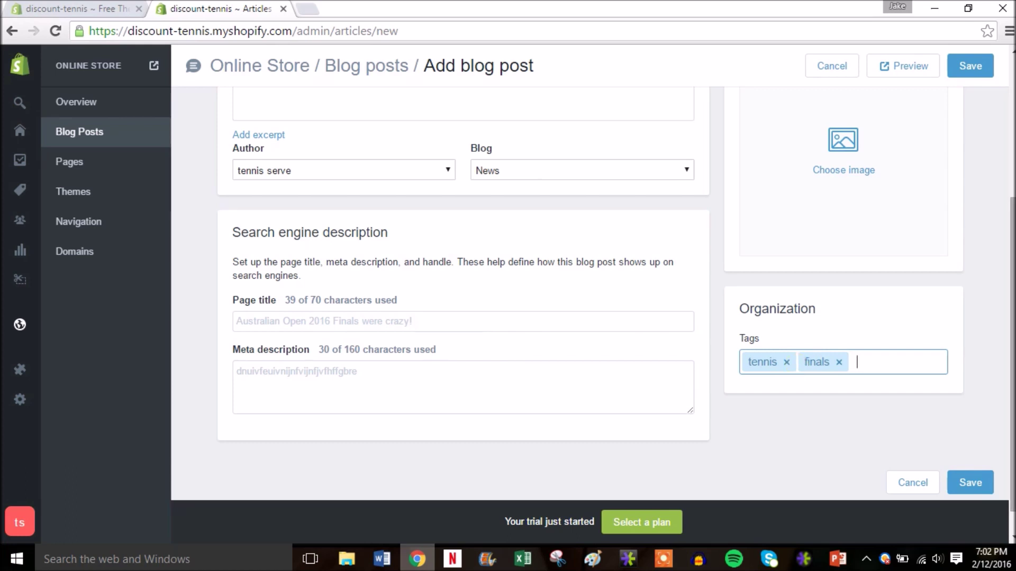
pyautogui.scroll(3, 617, 316)
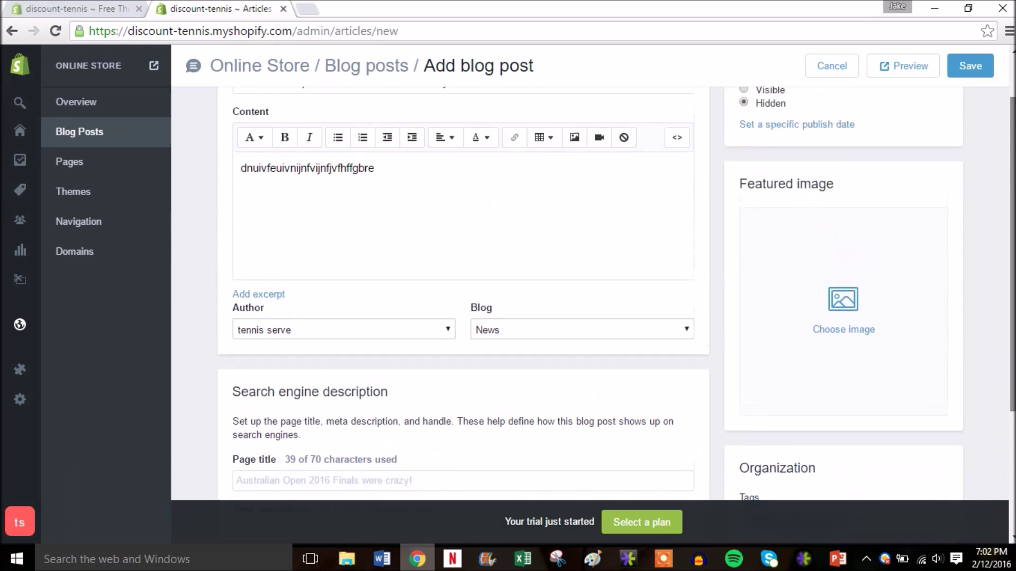
pyautogui.scroll(2, 617, 316)
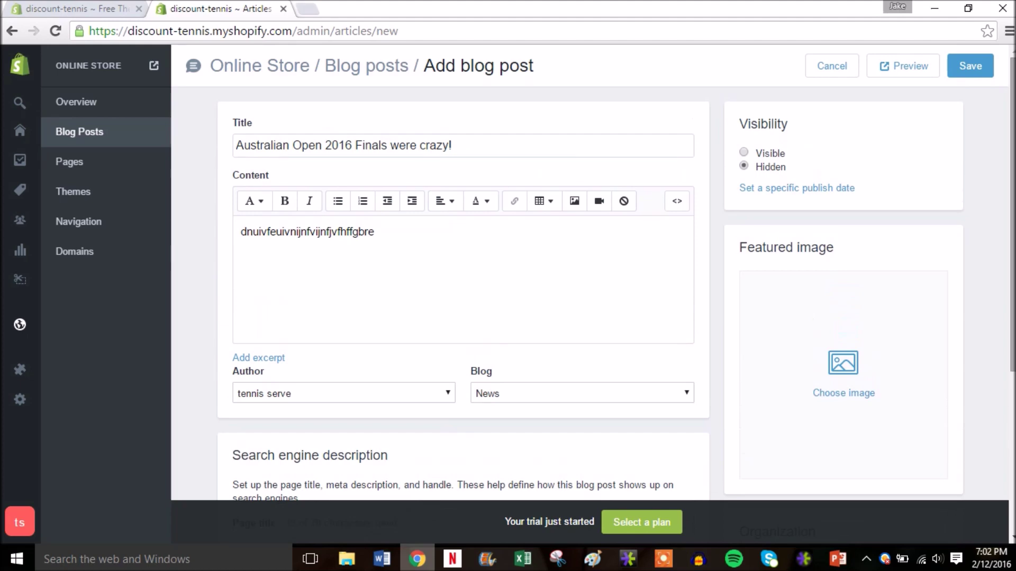
# Step: Use the babolat aero drive racquet photo as featured image and set the post to Visible
pyautogui.click(844, 370)
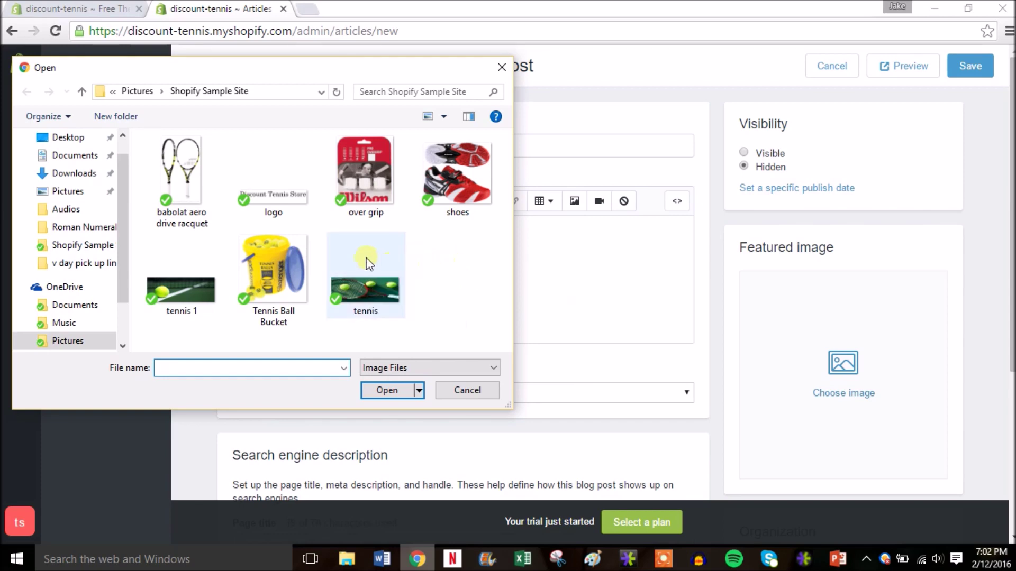
pyautogui.click(192, 211)
pyautogui.doubleClick(193, 211)
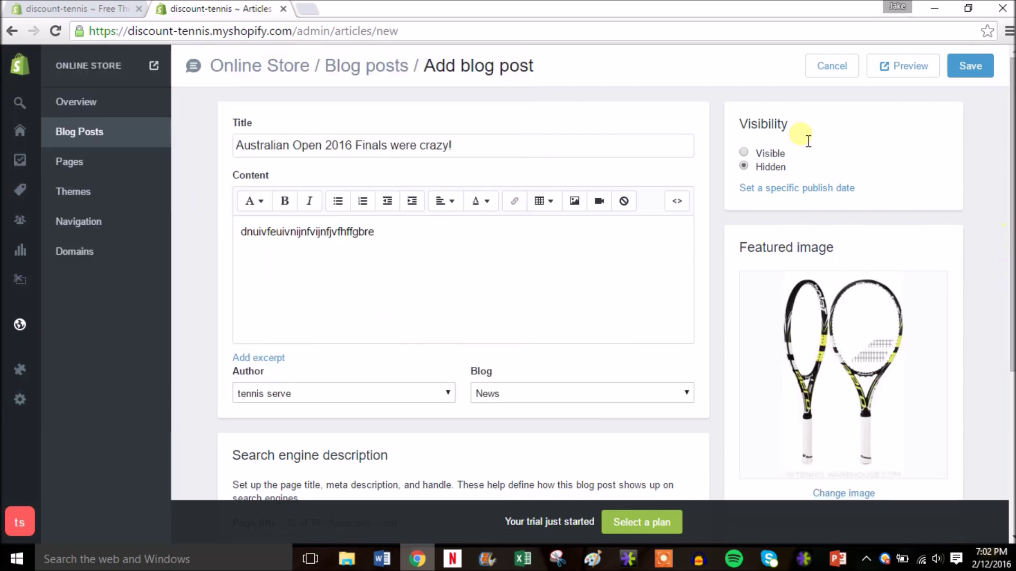
pyautogui.click(776, 155)
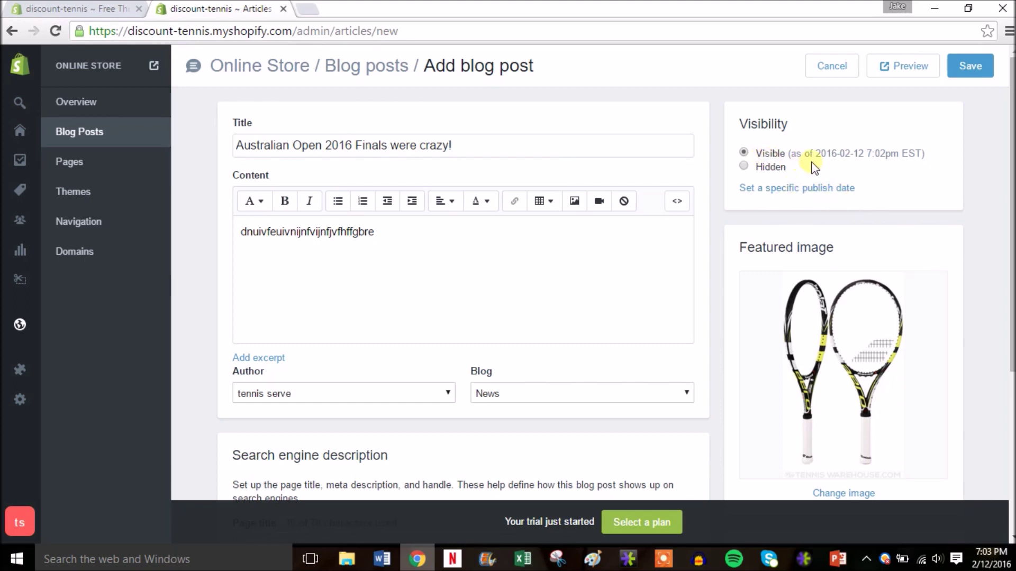
# Step: Save the 'Australian Open 2016 Finals were crazy!' post to the News blog
pyautogui.click(972, 68)
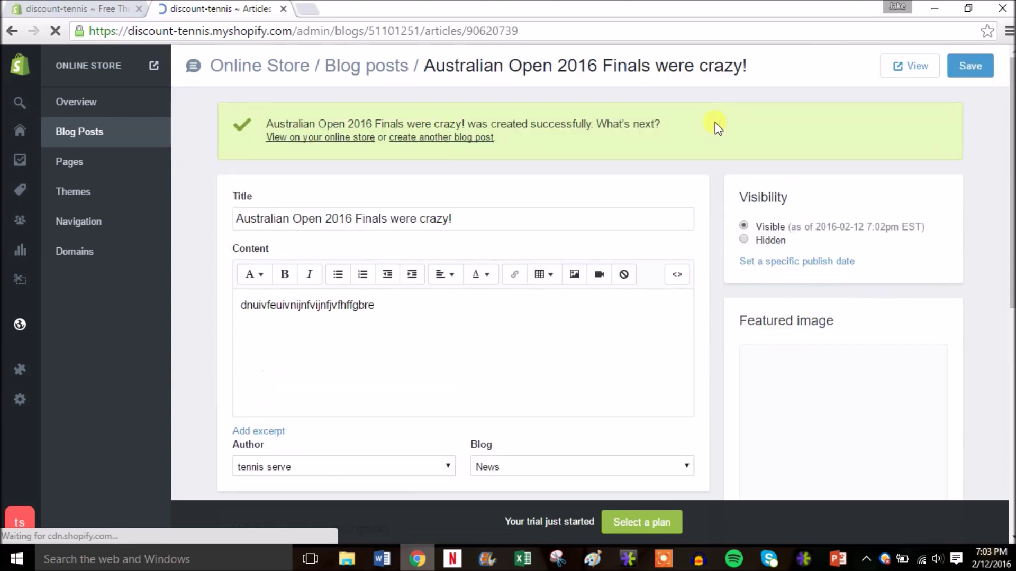
pyautogui.rightClick(309, 142)
pyautogui.click(312, 150)
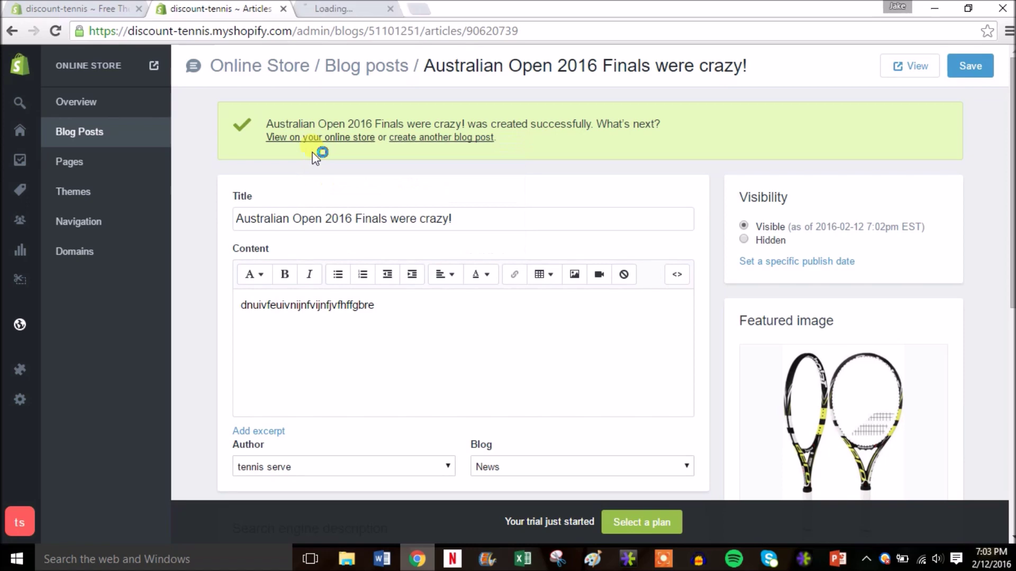
pyautogui.click(334, 15)
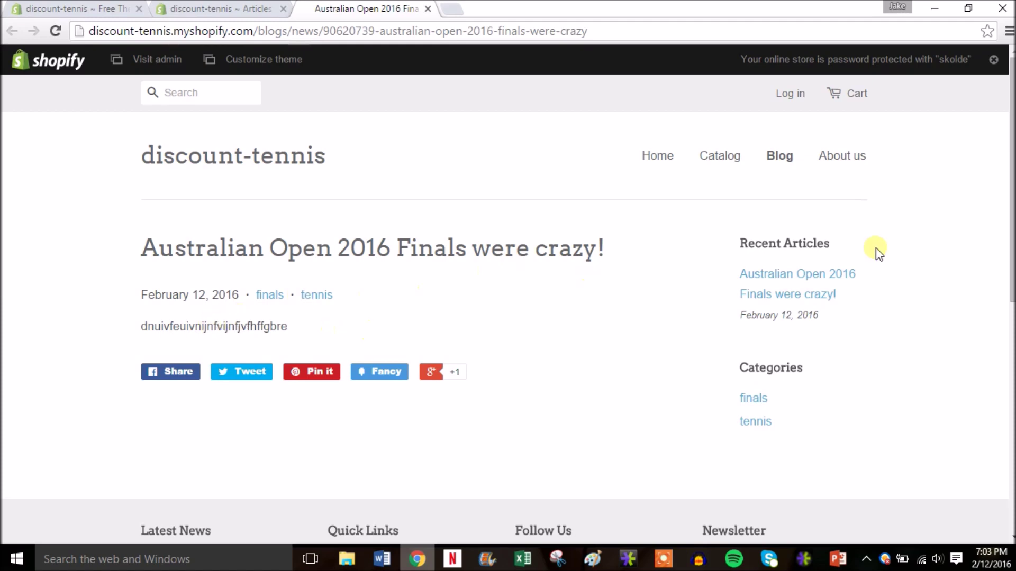
pyautogui.click(768, 281)
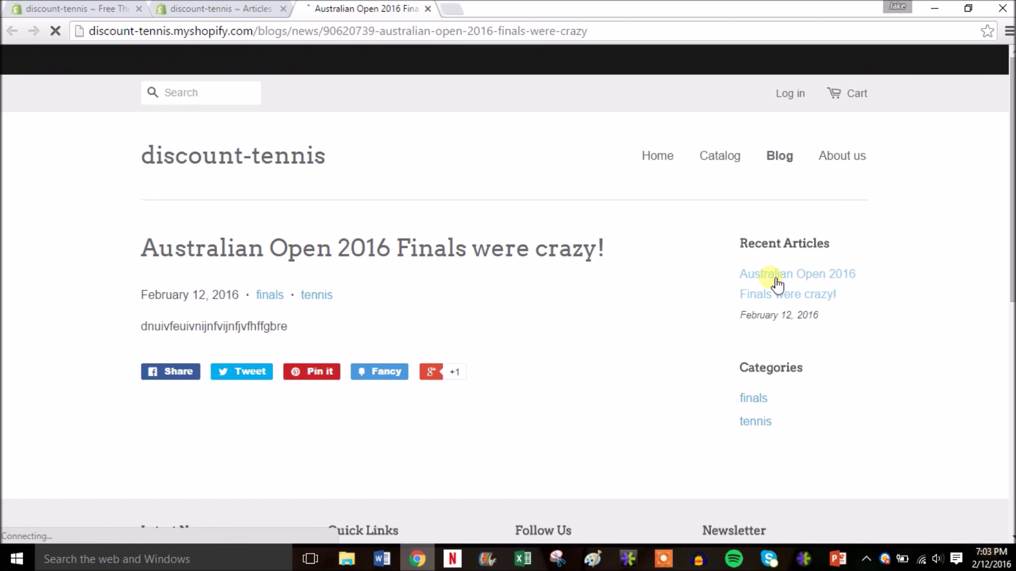
pyautogui.moveTo(1010, 245)
pyautogui.mouseDown()
pyautogui.moveTo(1009, 431)
pyautogui.moveTo(1009, 227)
pyautogui.mouseUp()
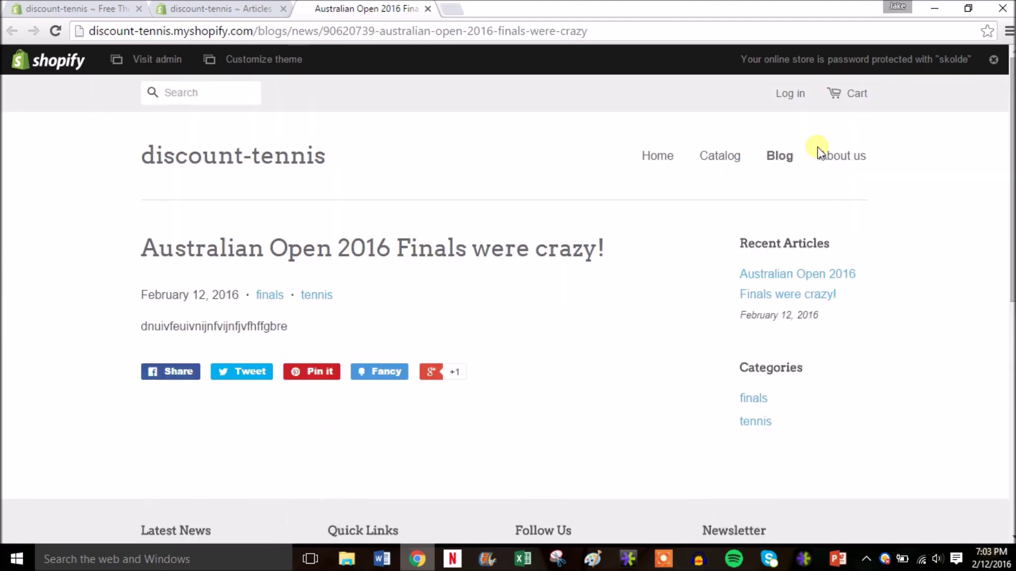
pyautogui.click(427, 9)
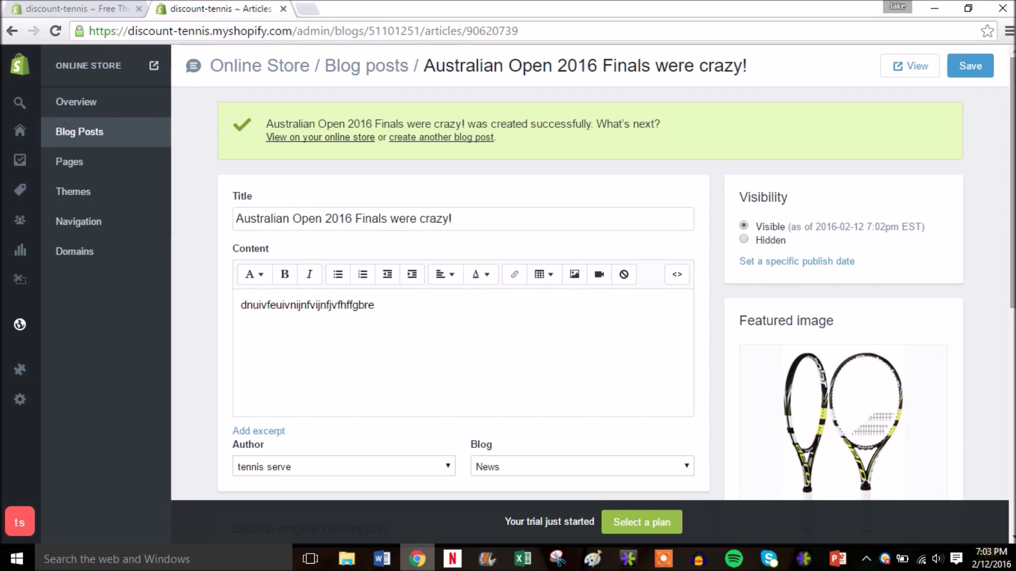
# Step: Go via Pages to the Domains settings for discount-tennis.myshopify.com
pyautogui.click(78, 164)
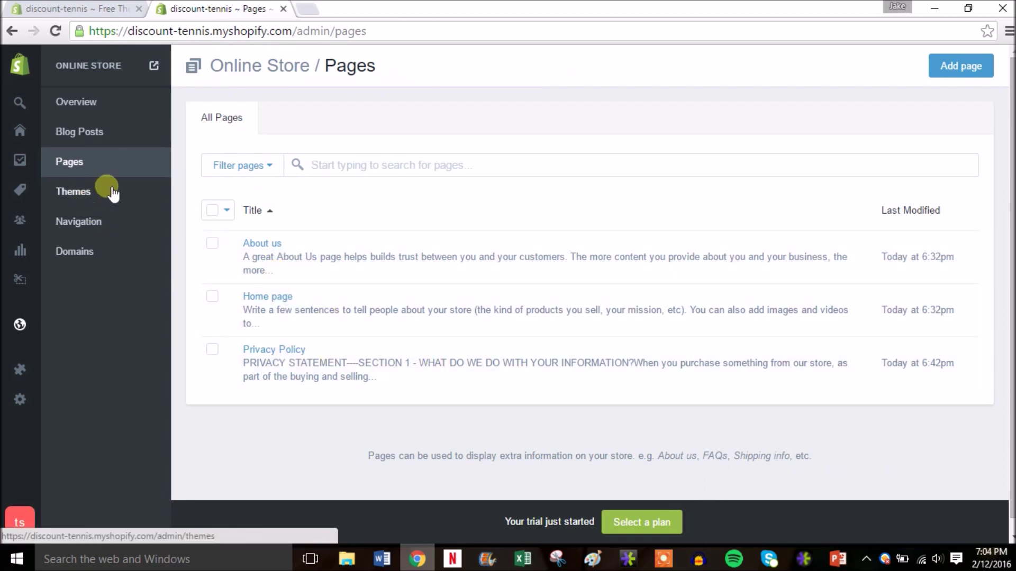
pyautogui.click(93, 252)
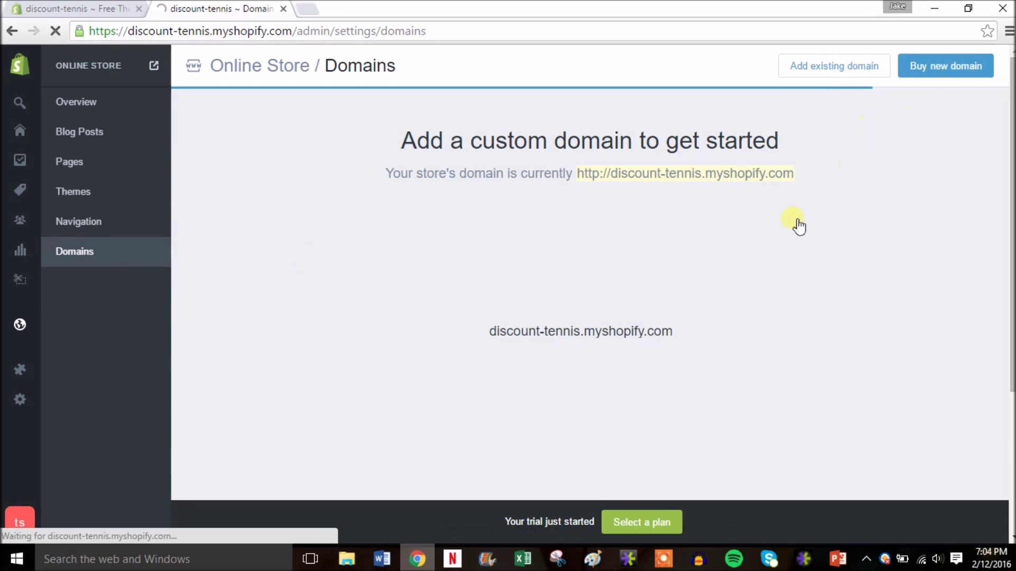
pyautogui.click(926, 68)
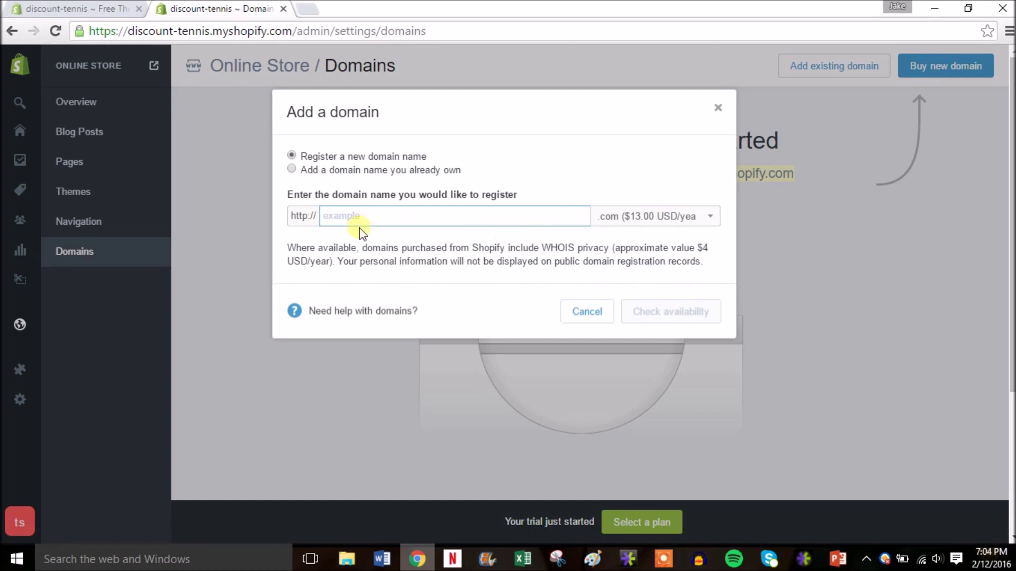
pyautogui.write('tennisdiscount')
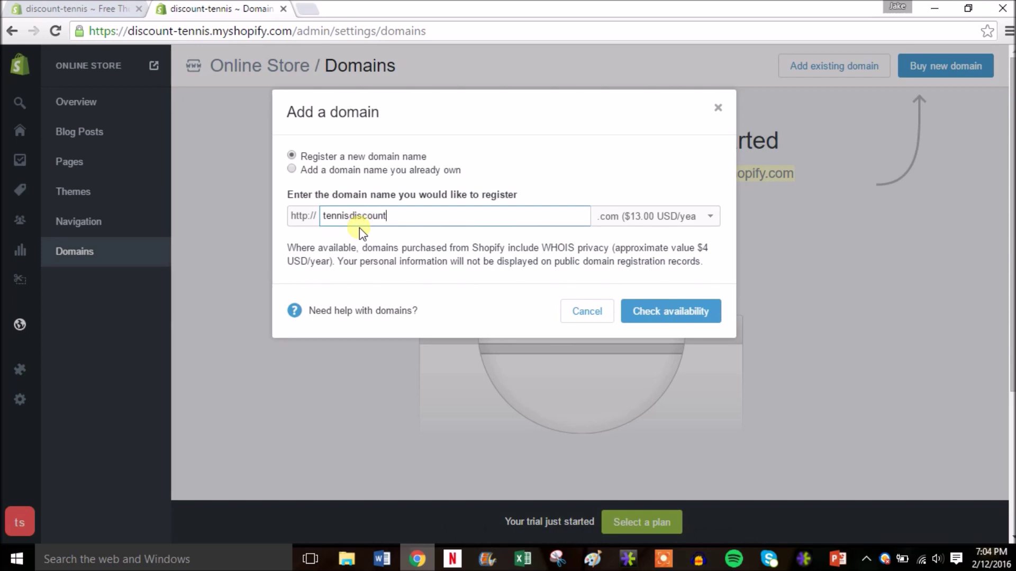
pyautogui.click(674, 219)
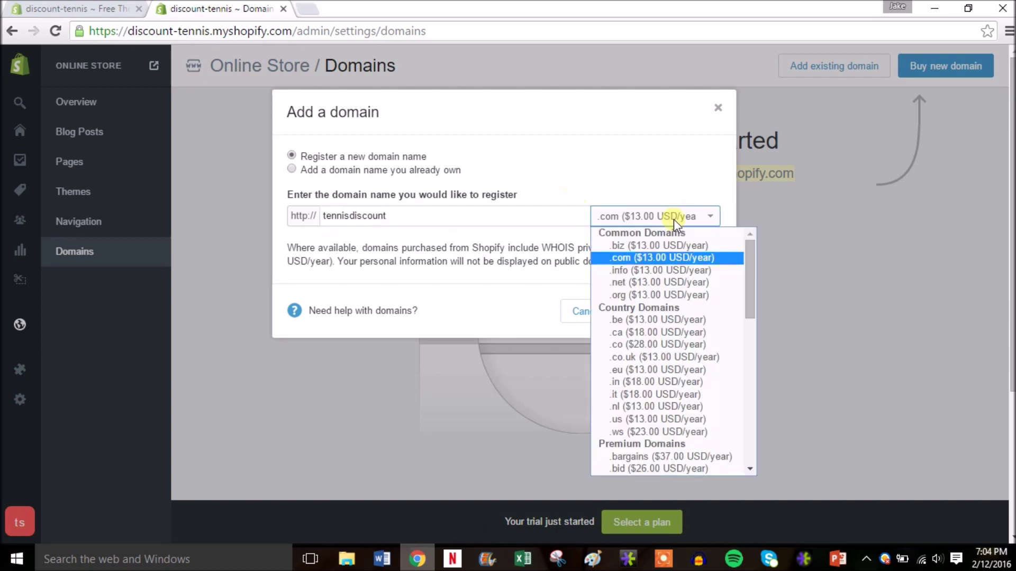
pyautogui.click(672, 258)
pyautogui.click(665, 313)
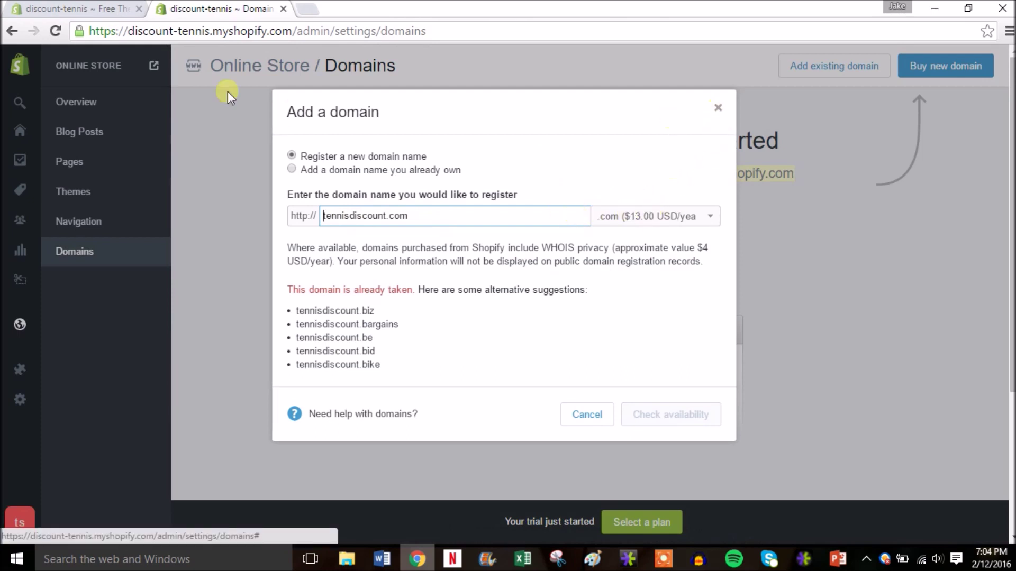
pyautogui.click(719, 109)
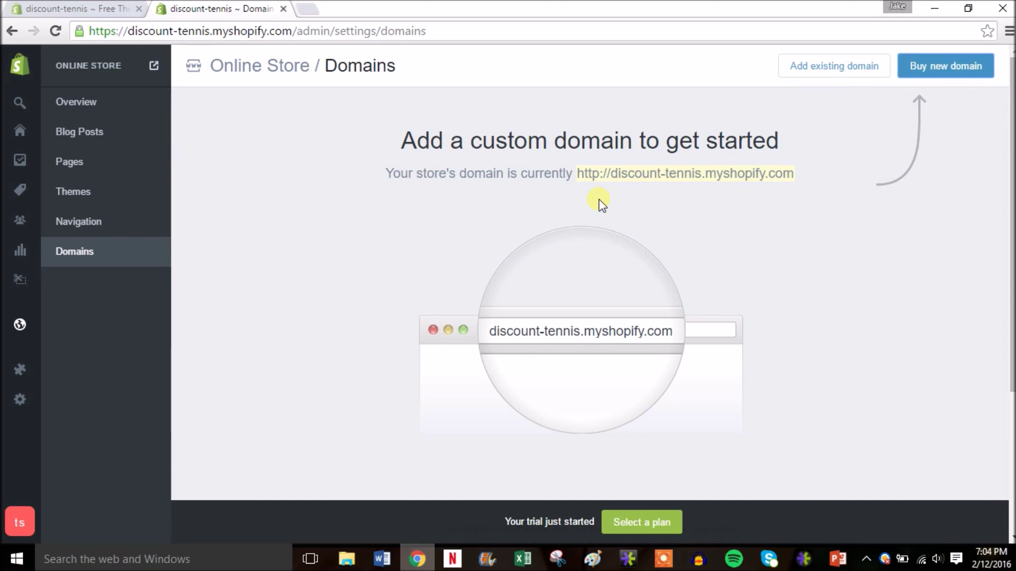
pyautogui.click(78, 222)
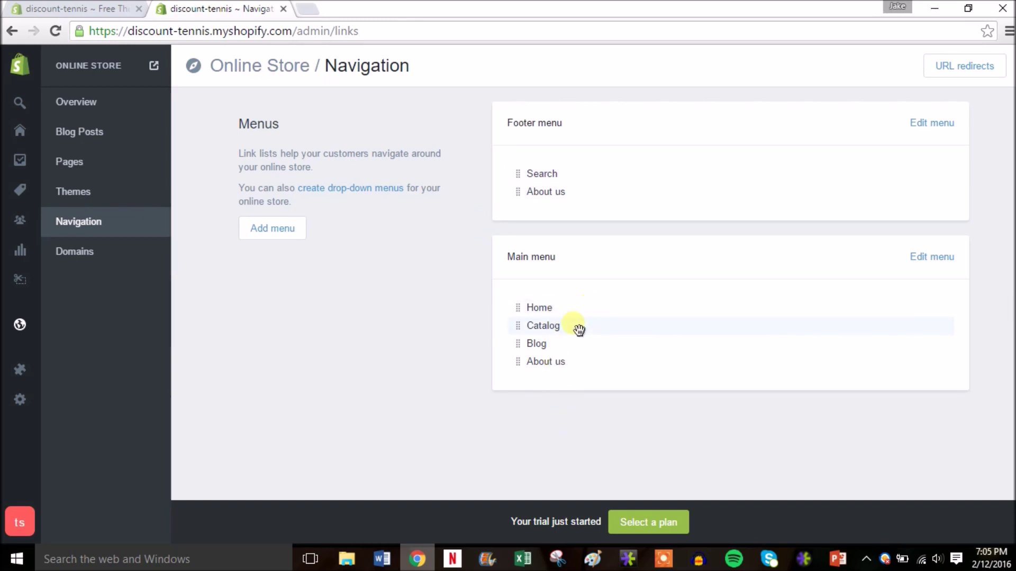
# Step: Try dragging the Catalog link above Home in the main menu
pyautogui.moveTo(580, 330); pyautogui.dragTo(557, 351)
# Step: Start customizing the Minimal theme in the theme editor
pyautogui.click(104, 192)
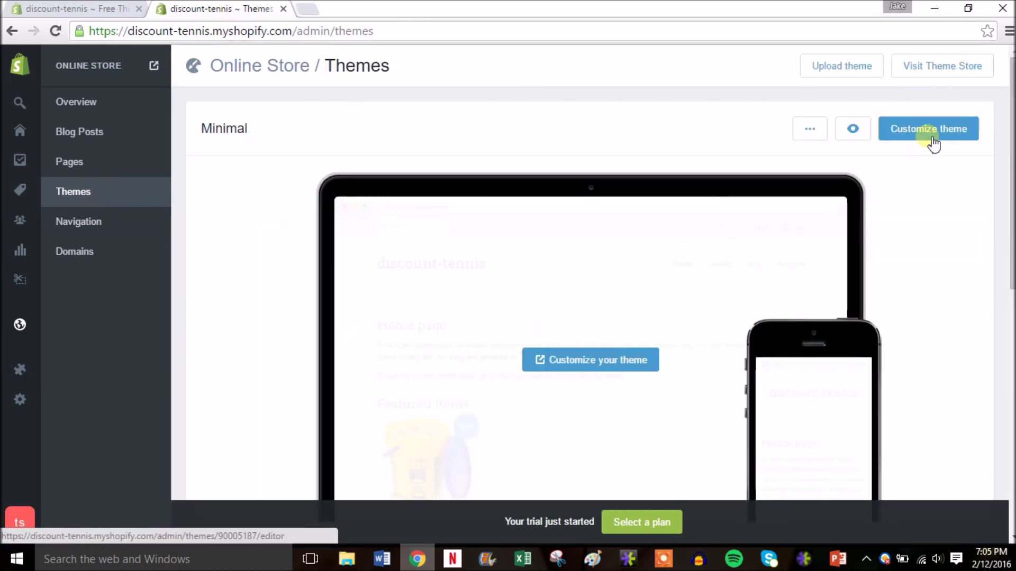
pyautogui.click(911, 130)
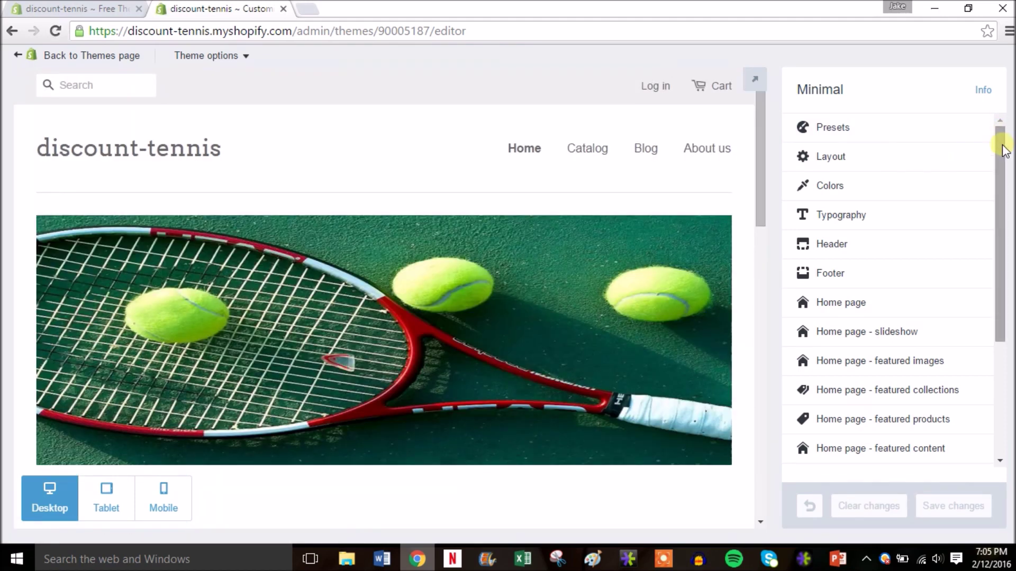
pyautogui.moveTo(1003, 150); pyautogui.dragTo(1003, 170)
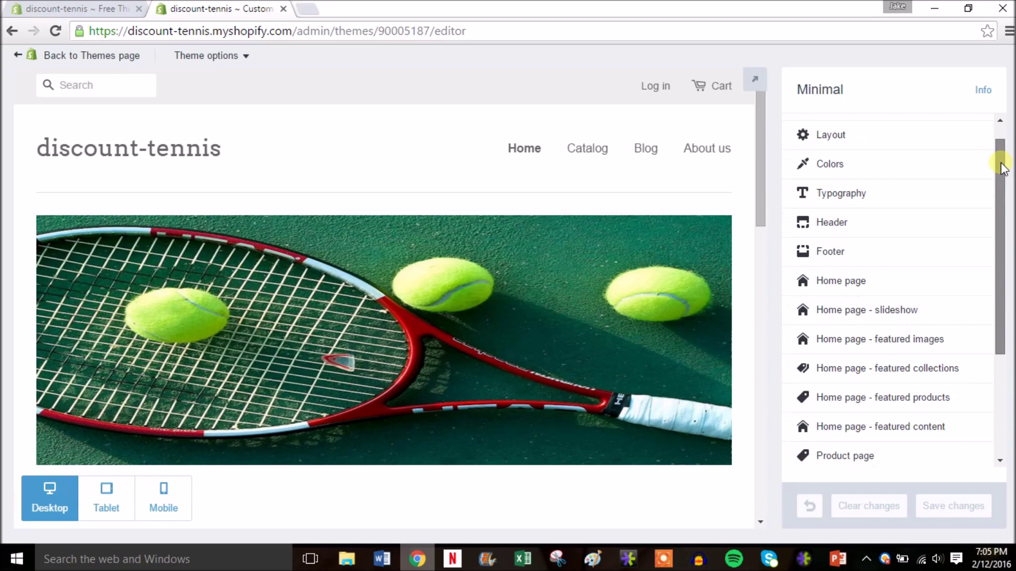
pyautogui.moveTo(761, 179); pyautogui.dragTo(762, 281)
# Step: Set home page Section 2 to None, dropping the Featured content section
pyautogui.click(886, 268)
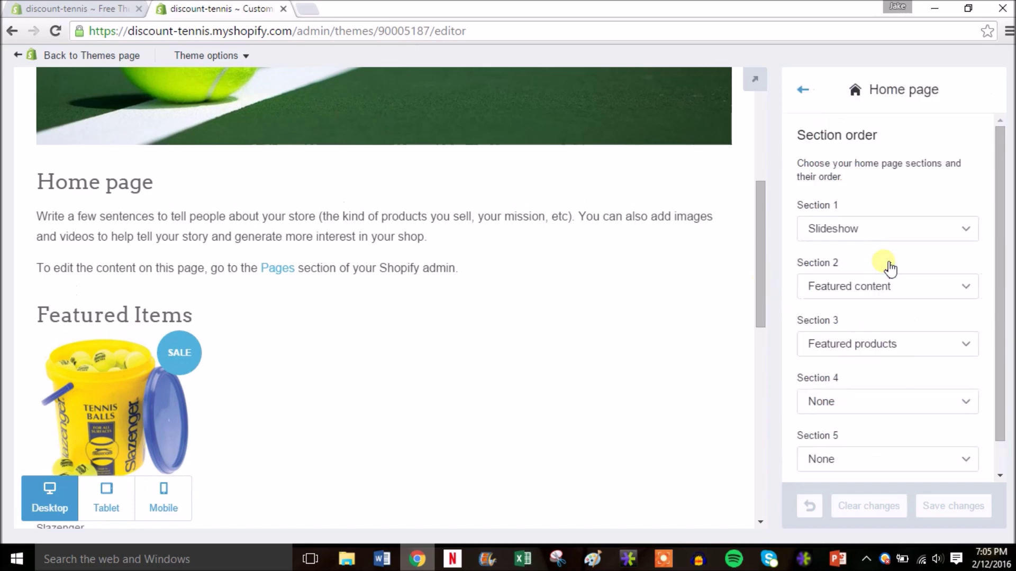
pyautogui.moveTo(998, 220); pyautogui.dragTo(986, 194)
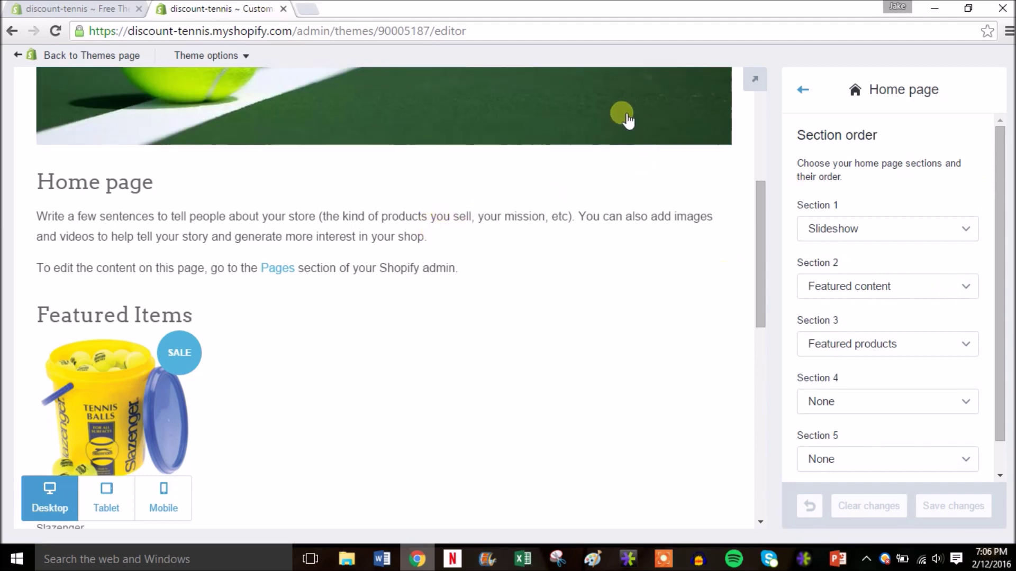
pyautogui.click(955, 288)
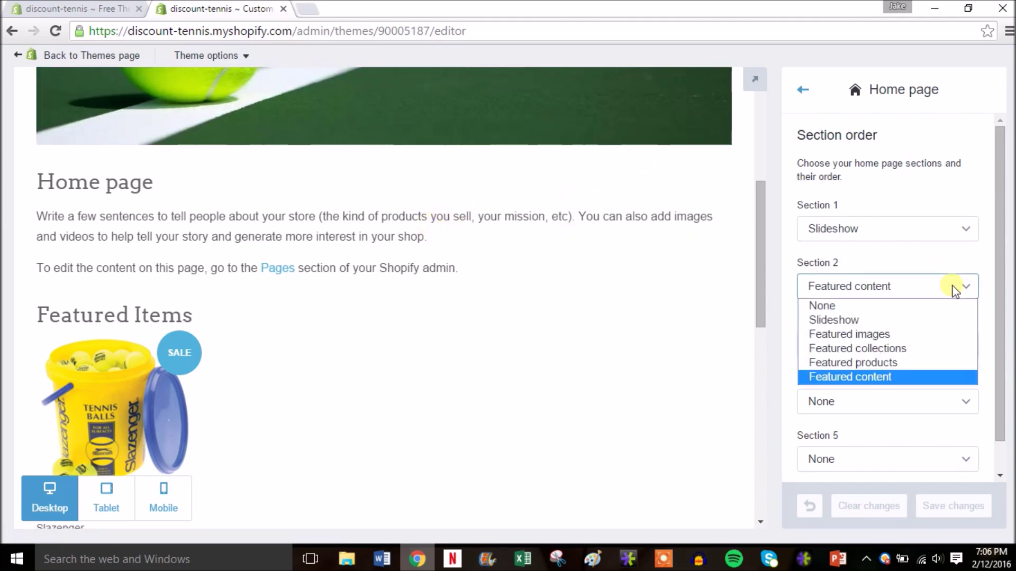
pyautogui.click(882, 306)
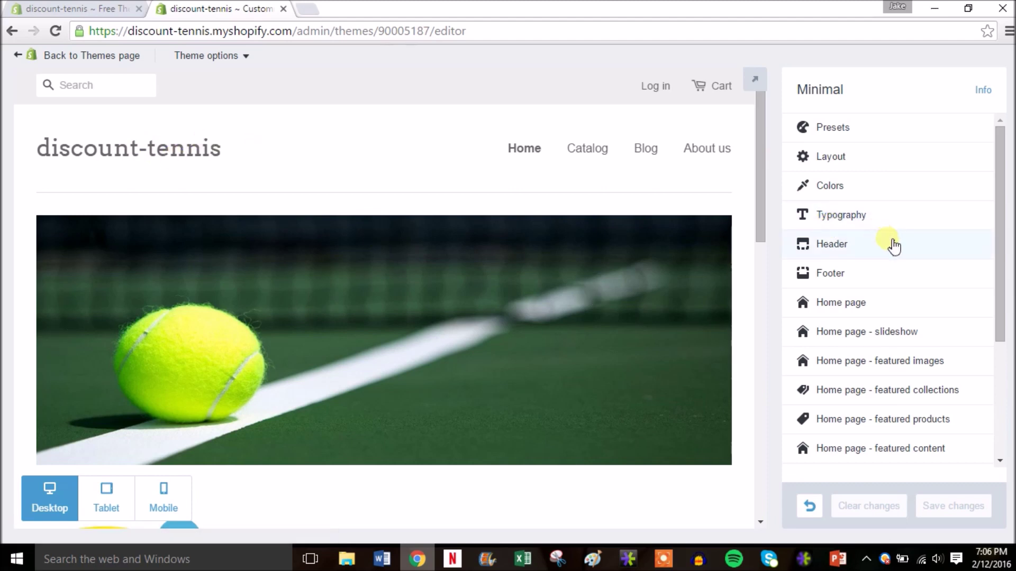
# Step: Turn on a custom header logo and upload the Discount Tennis Store logo image
pyautogui.click(893, 244)
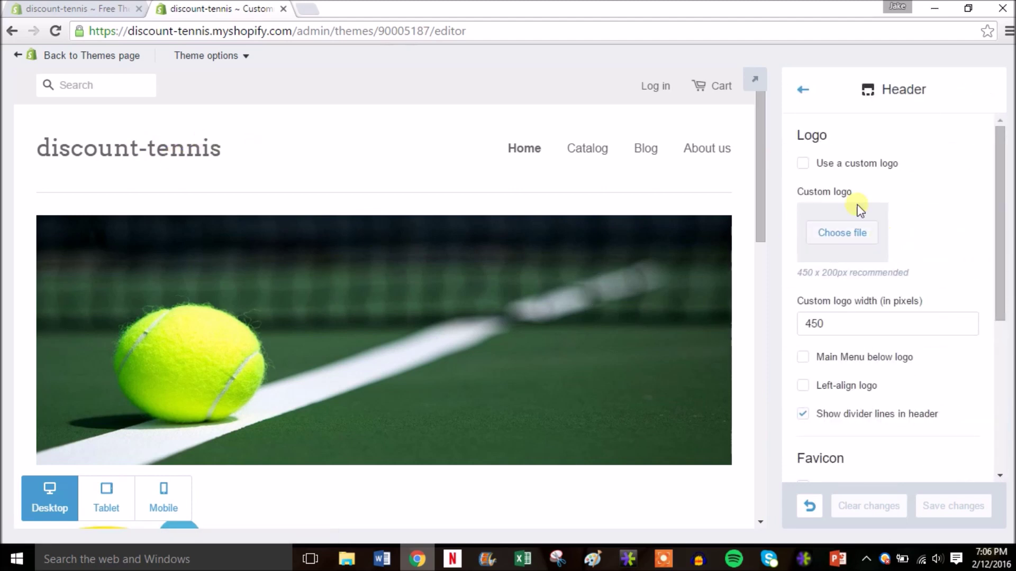
pyautogui.click(834, 169)
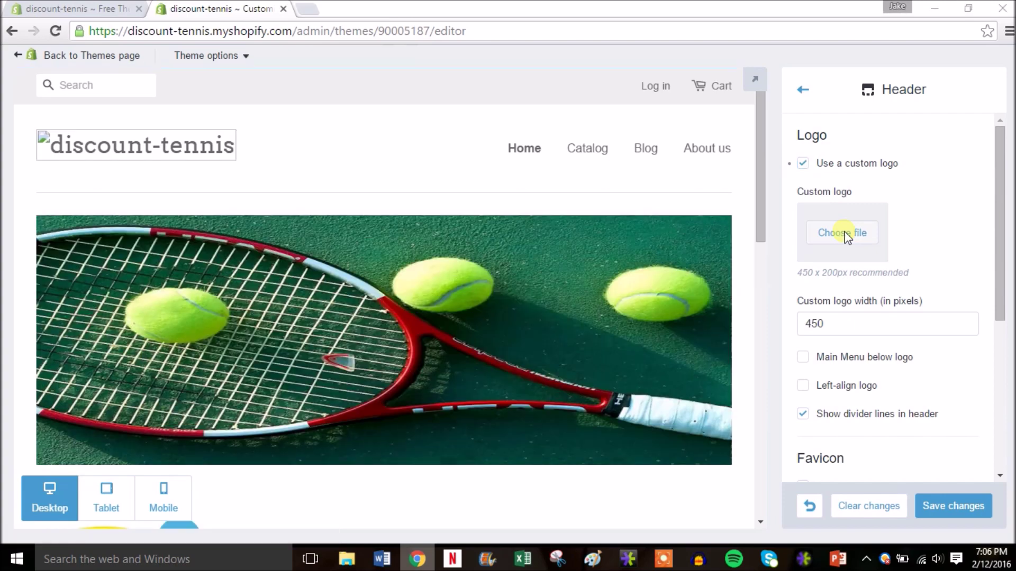
pyautogui.click(845, 233)
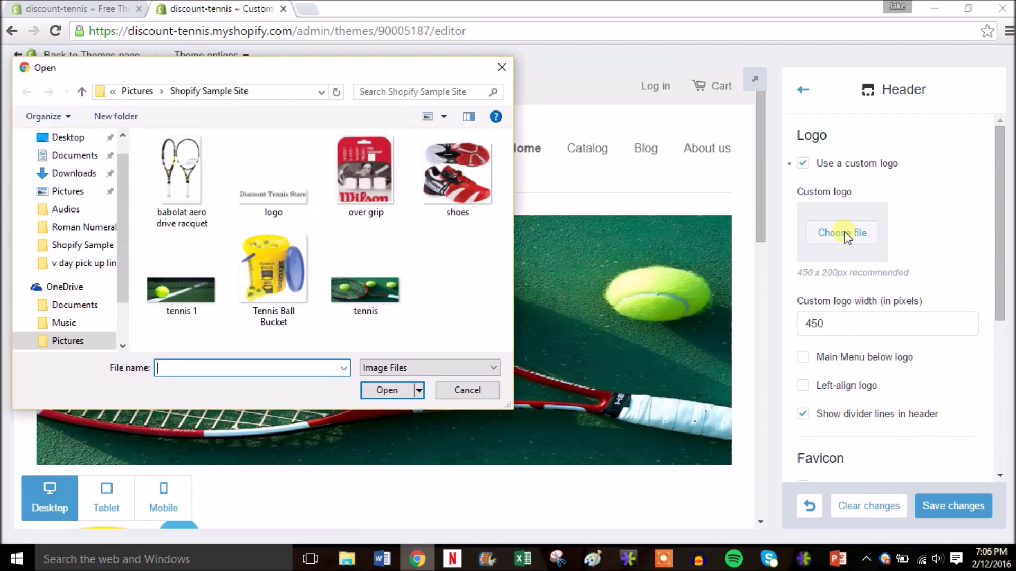
pyautogui.doubleClick(273, 185)
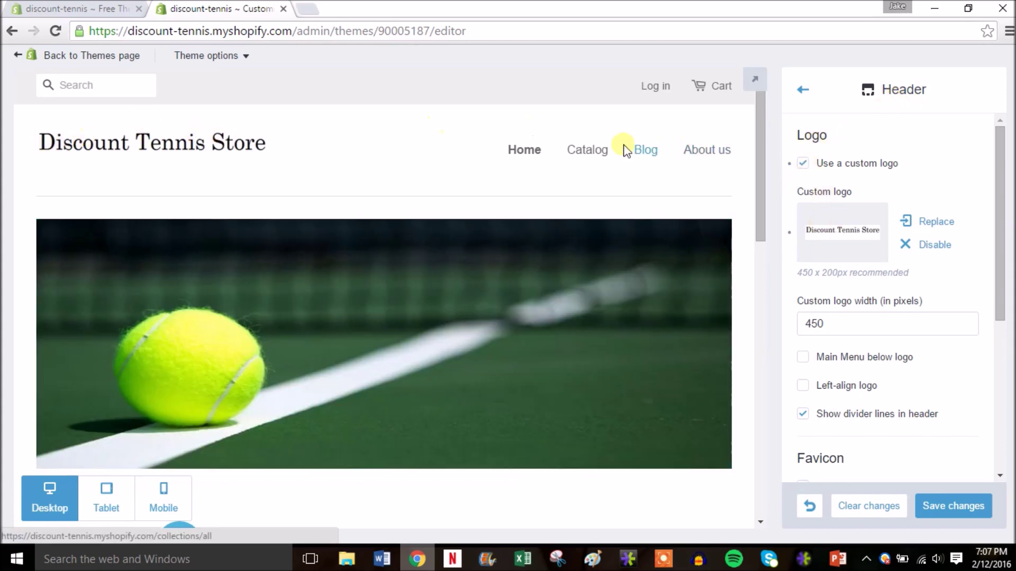
# Step: Save the 450 px custom logo header settings and return to the Themes page
pyautogui.moveTo(759, 151); pyautogui.dragTo(766, 260)
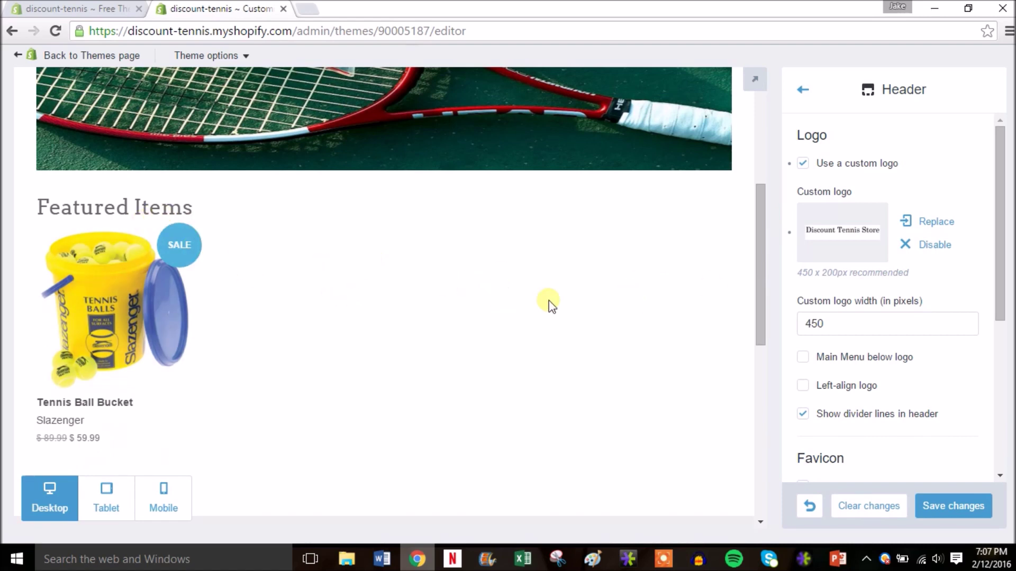
pyautogui.moveTo(757, 299); pyautogui.dragTo(762, 445)
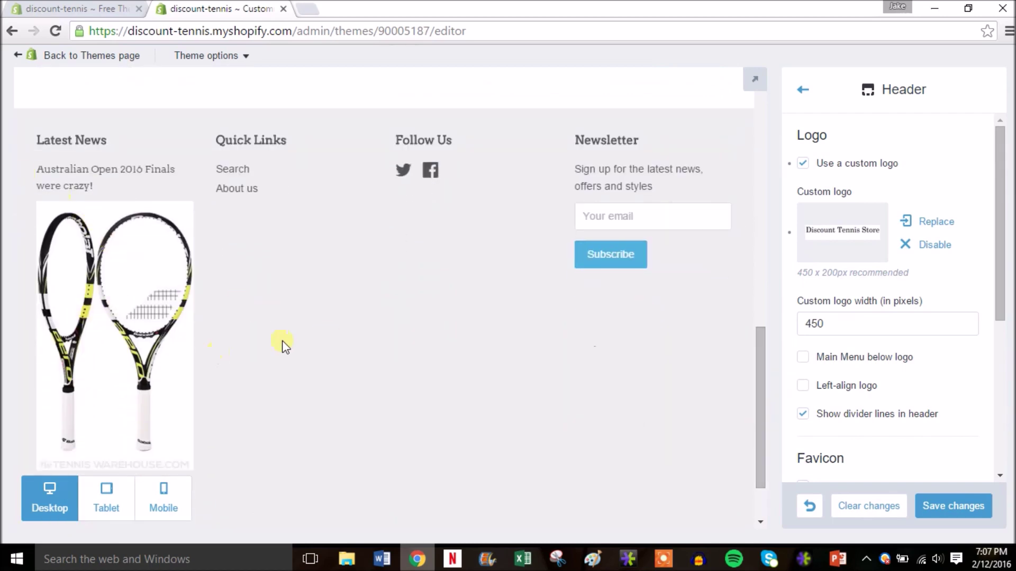
pyautogui.moveTo(761, 377); pyautogui.dragTo(776, 119)
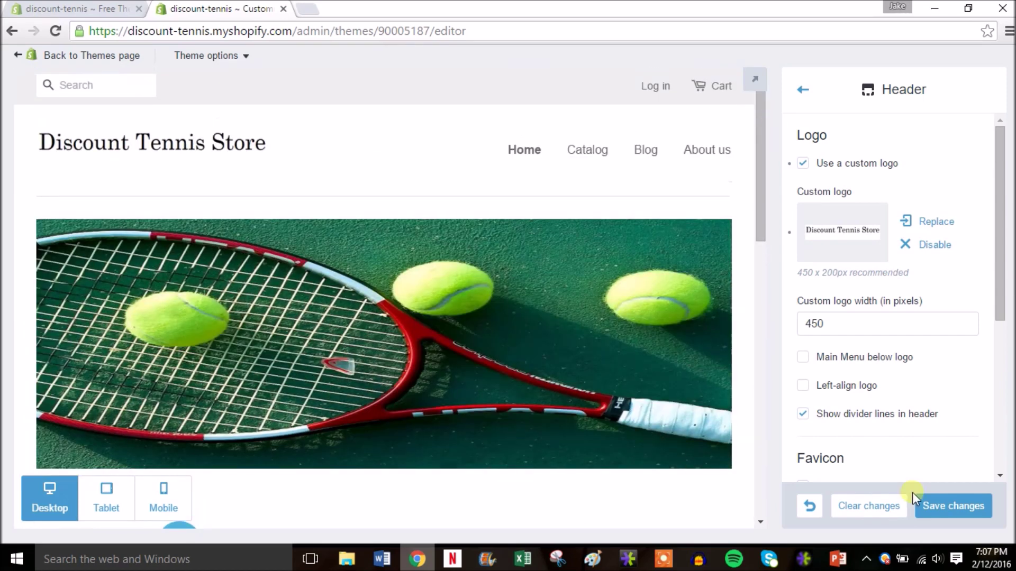
pyautogui.click(946, 507)
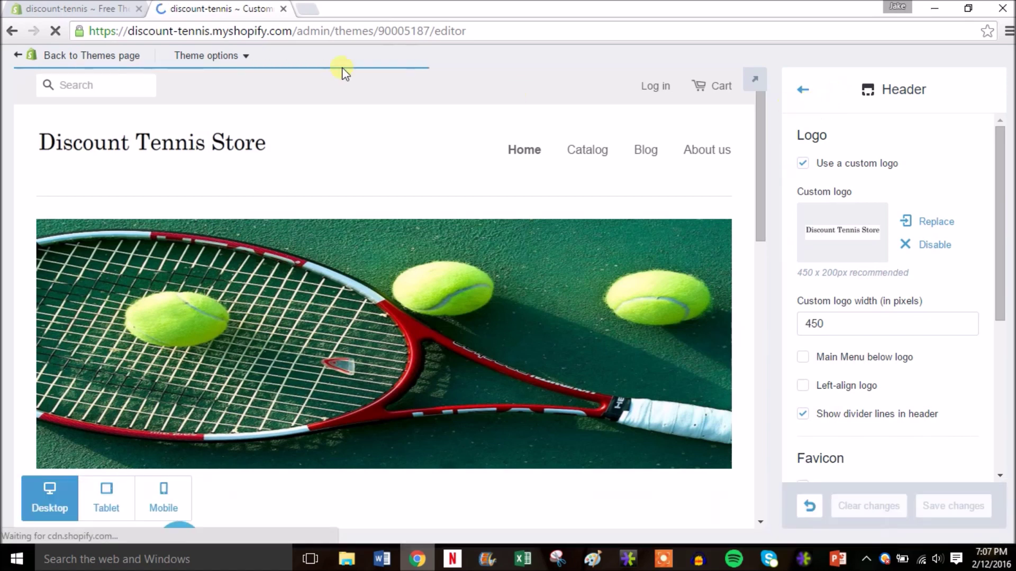
pyautogui.click(117, 56)
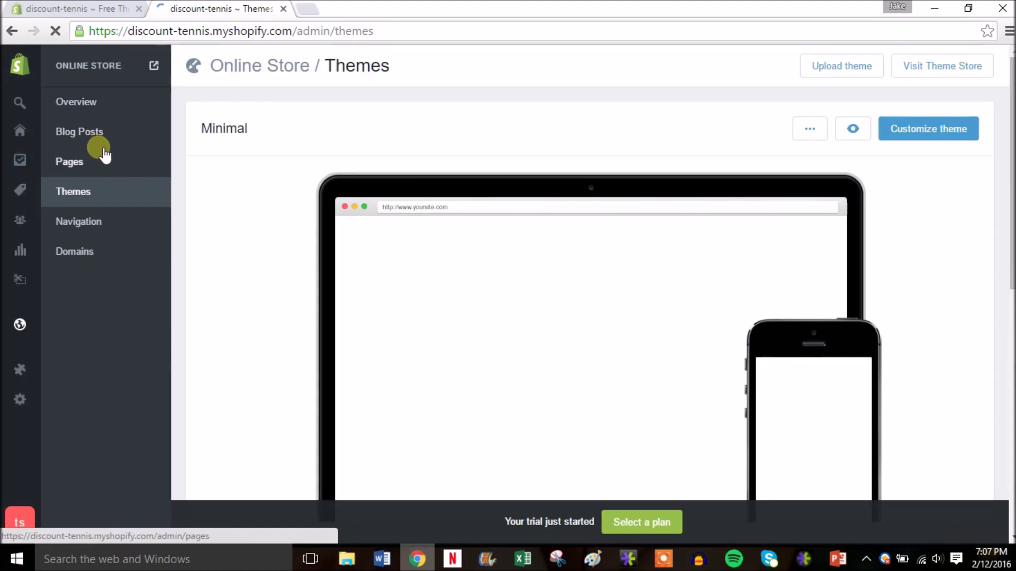
# Step: Look over the store's Pages list, then open the Products list
pyautogui.click(84, 163)
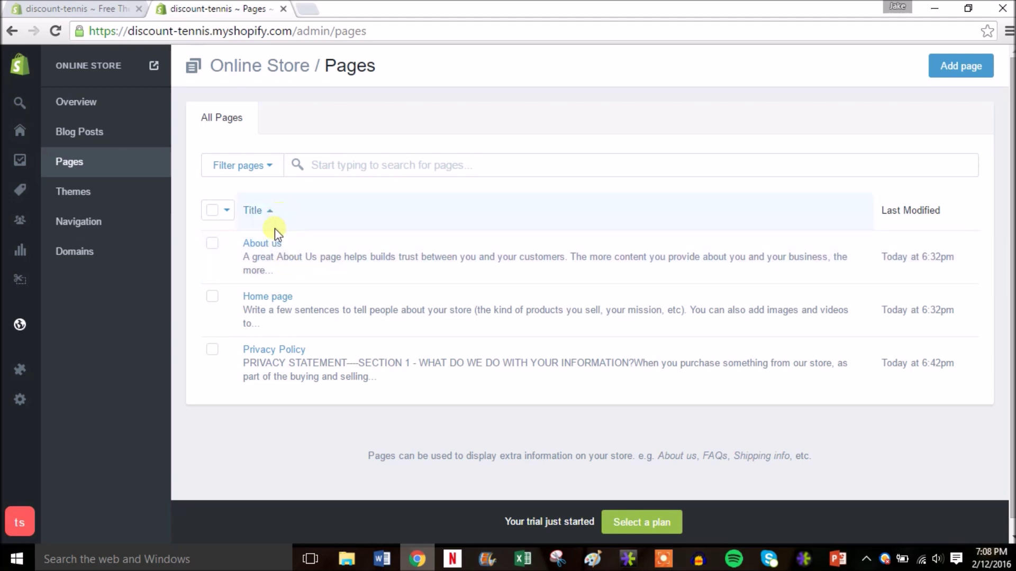
pyautogui.moveTo(18, 282)
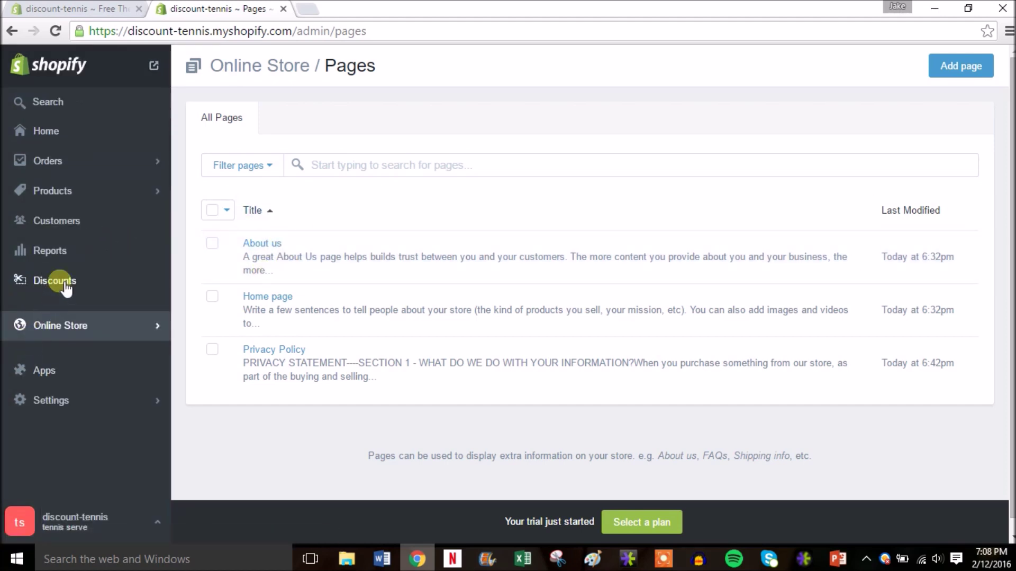
pyautogui.click(105, 186)
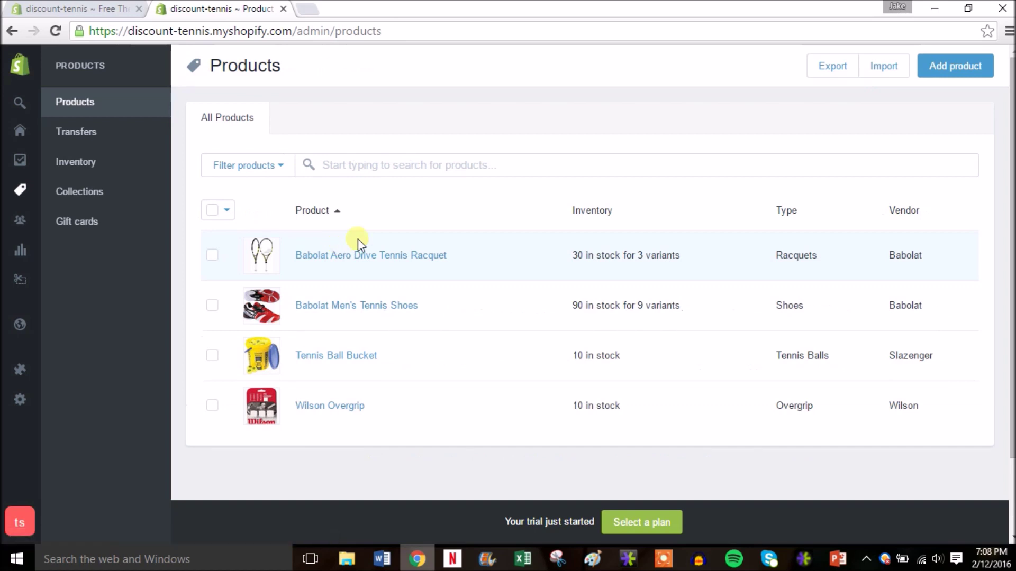
# Step: Add the Babolat racquet, Babolat men's shoes and Wilson Overgrip to the Home page collection
pyautogui.click(213, 255)
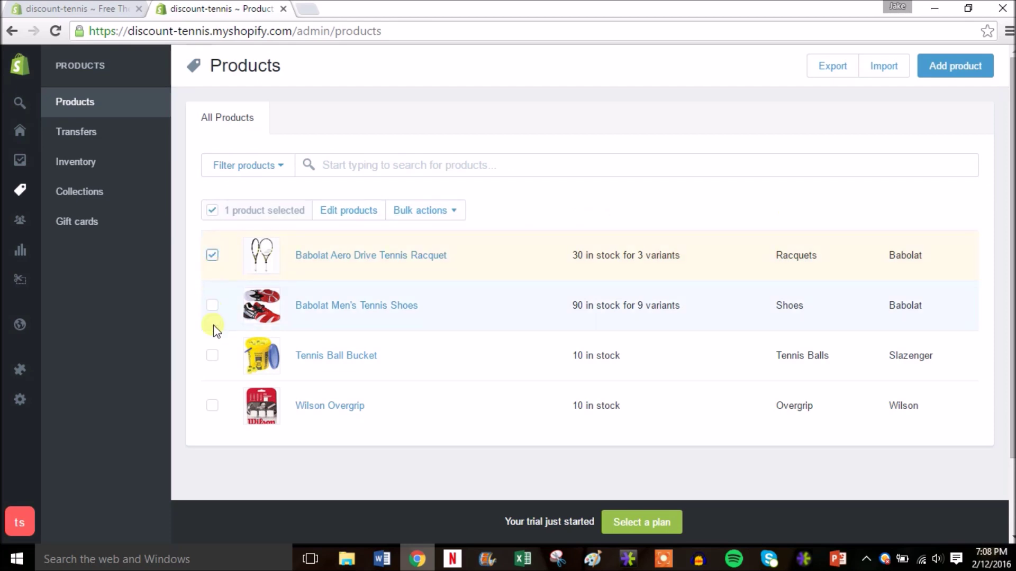
pyautogui.click(212, 408)
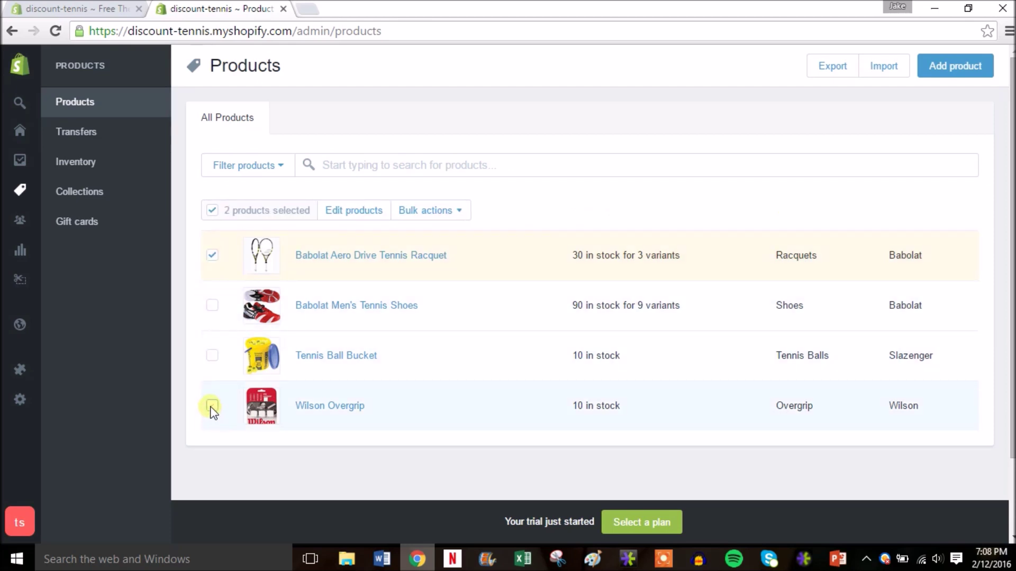
pyautogui.click(213, 305)
pyautogui.click(460, 214)
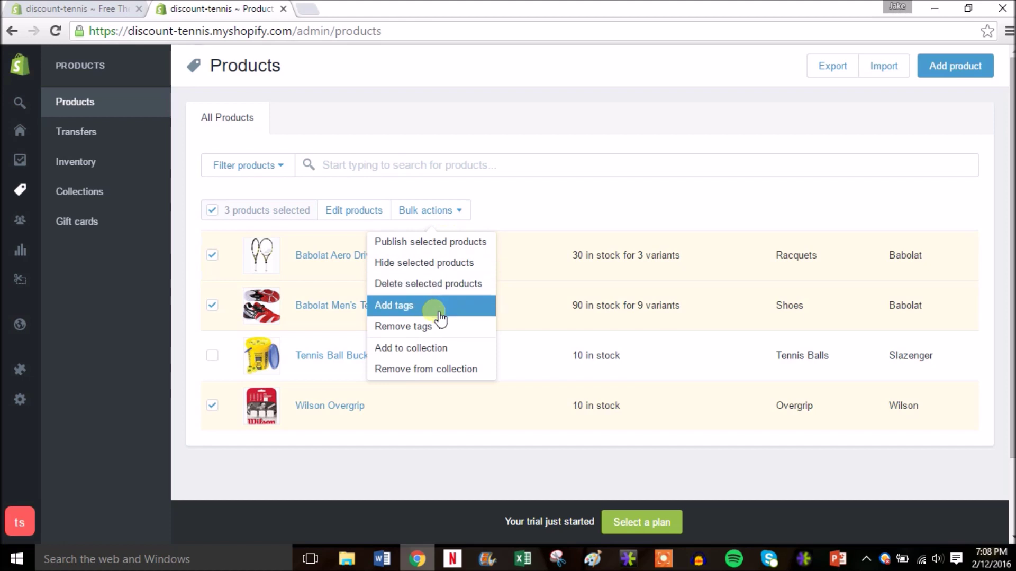
pyautogui.click(438, 349)
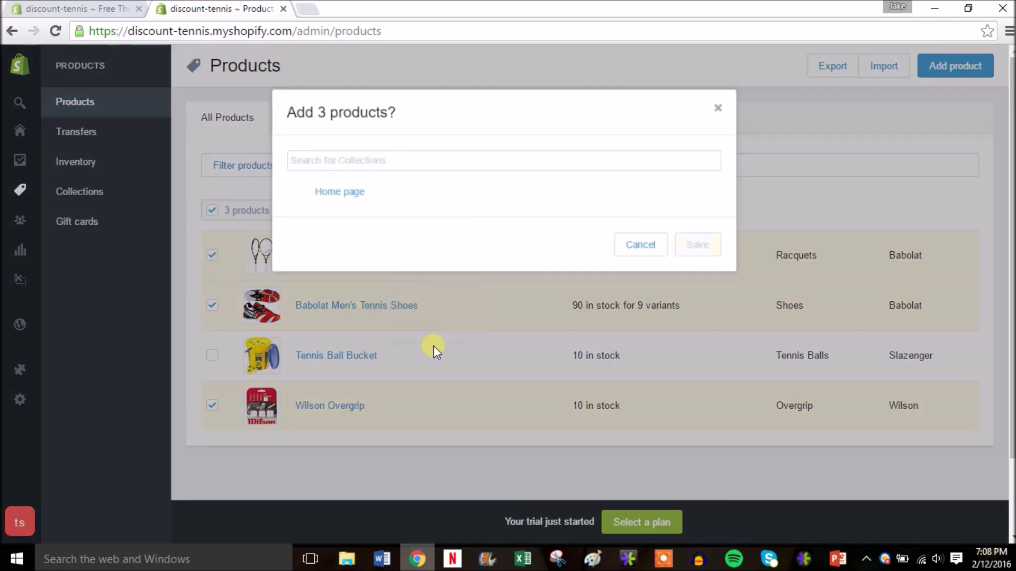
pyautogui.click(354, 200)
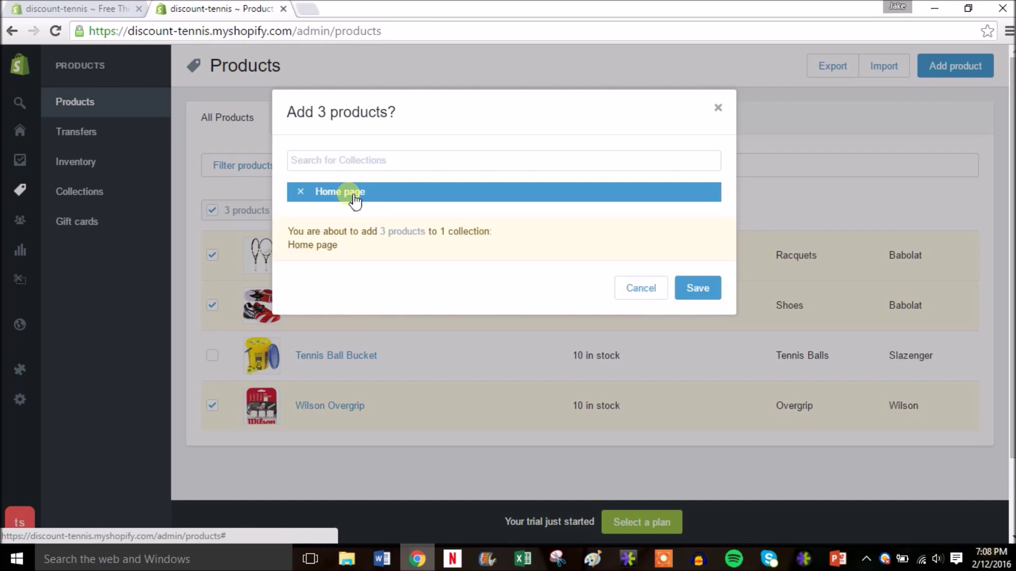
pyautogui.click(698, 288)
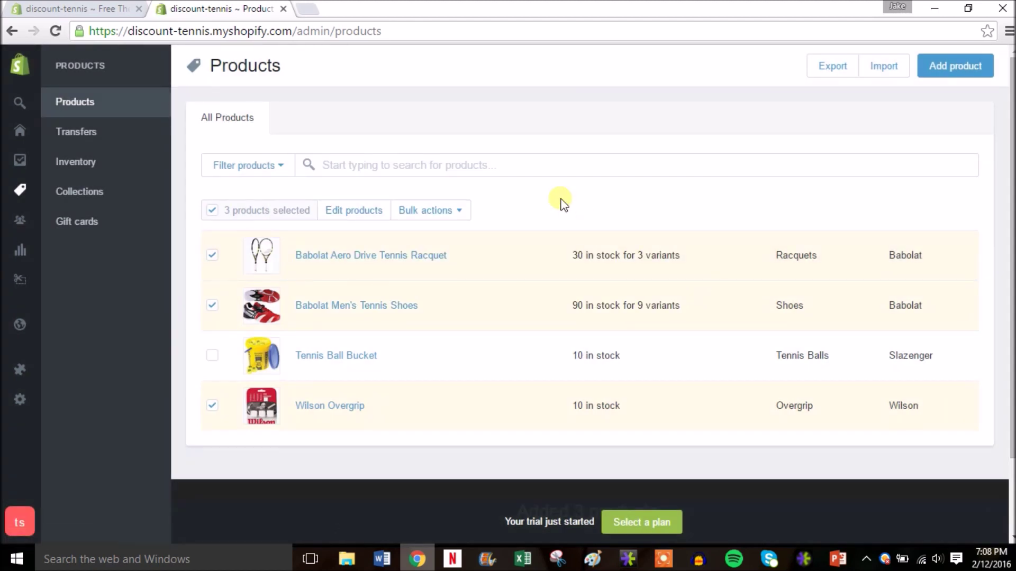
pyautogui.click(22, 76)
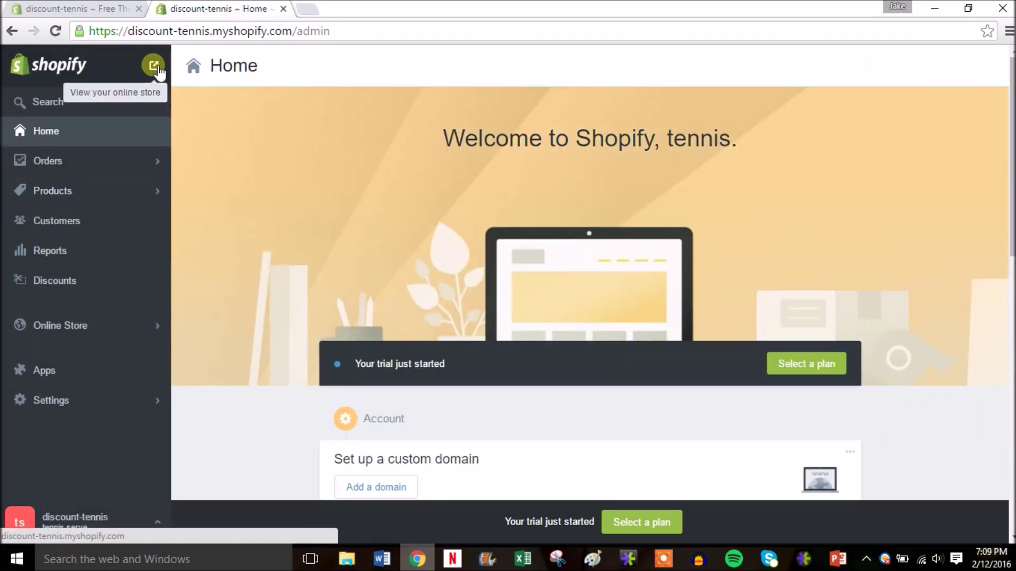
pyautogui.rightClick(154, 66)
# Step: Open the live storefront in a new tab and scroll through its homepage Featured Items
pyautogui.click(213, 76)
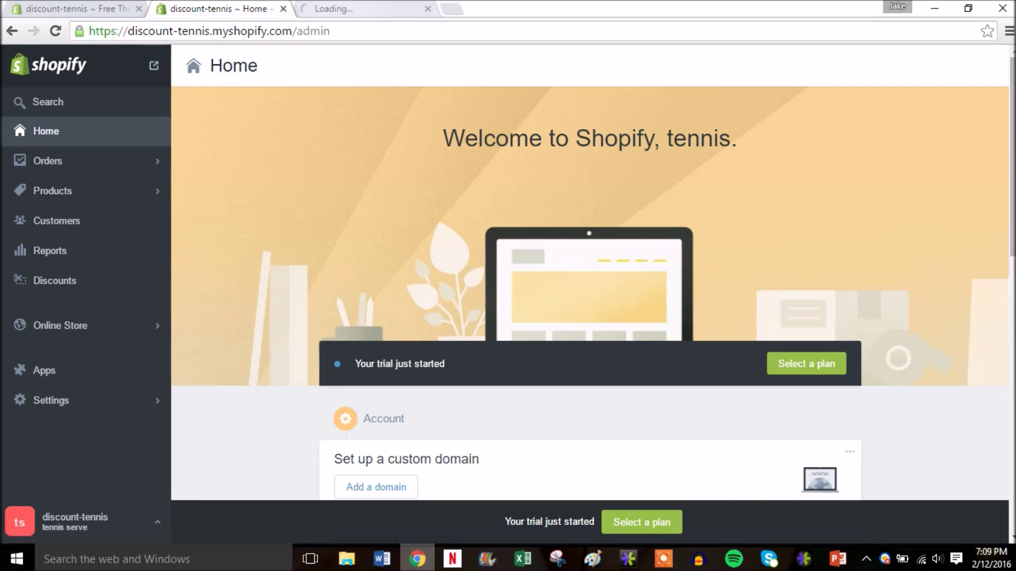
pyautogui.click(345, 12)
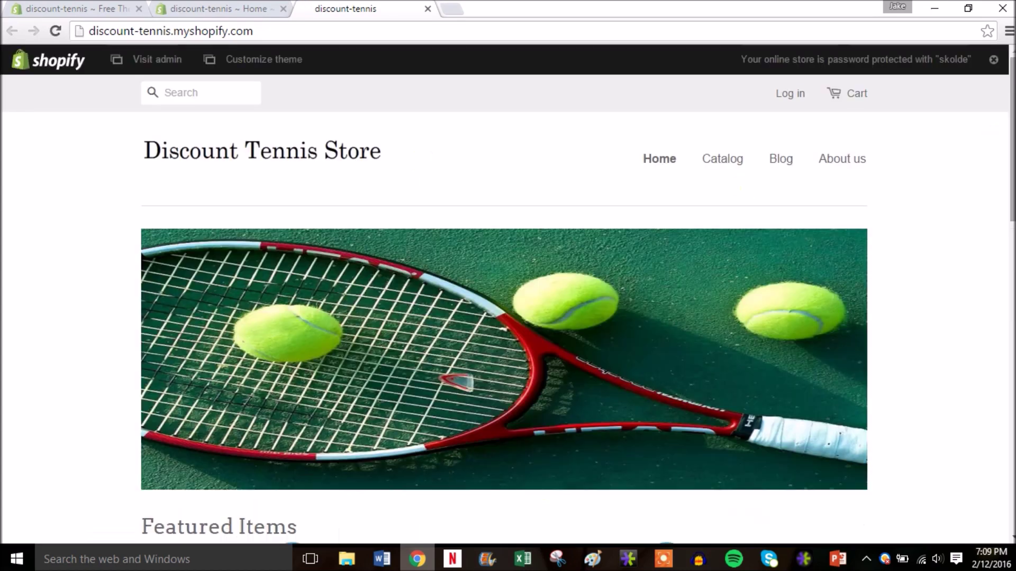
pyautogui.scroll(-5, 1012, 127)
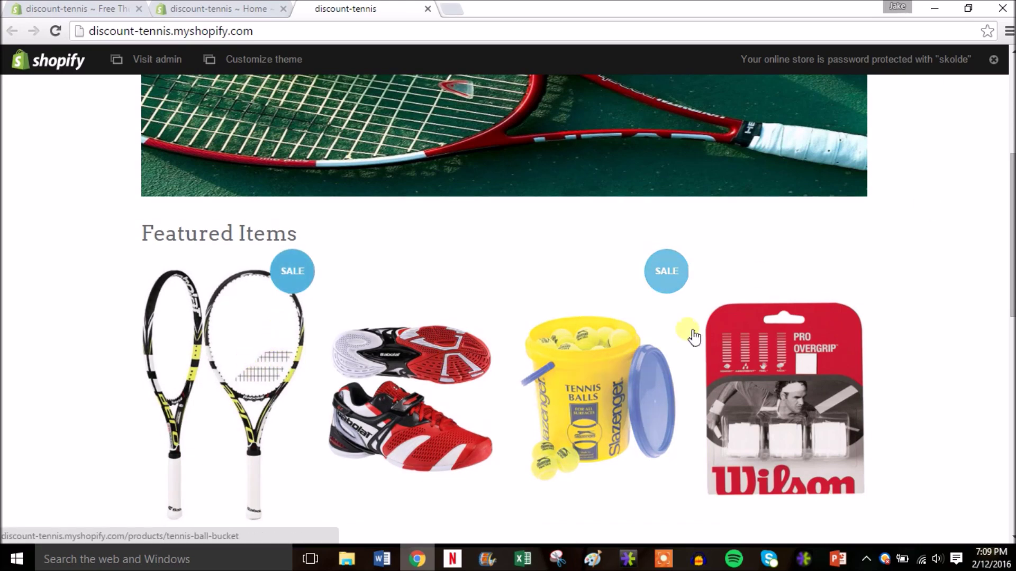
pyautogui.scroll(5, 1008, 219)
pyautogui.scroll(-8, 1008, 219)
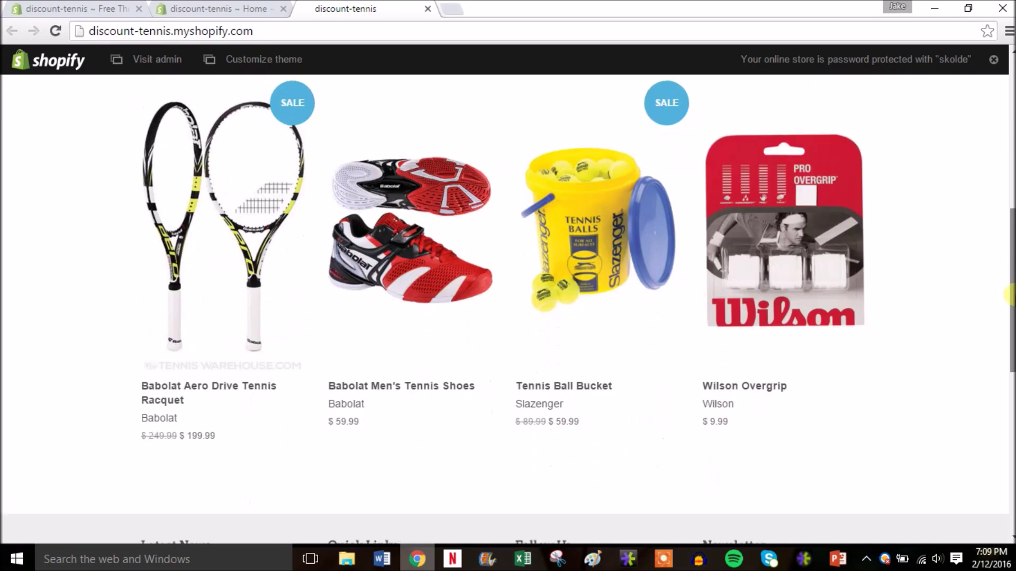
pyautogui.moveTo(1010, 295); pyautogui.dragTo(996, 103)
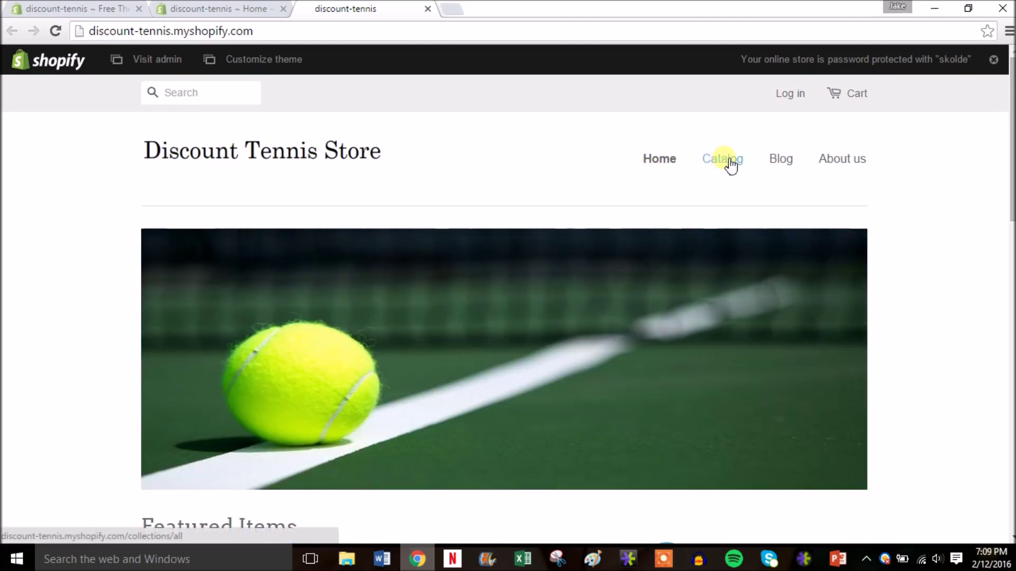
# Step: Browse the storefront's Catalog products page
pyautogui.click(731, 163)
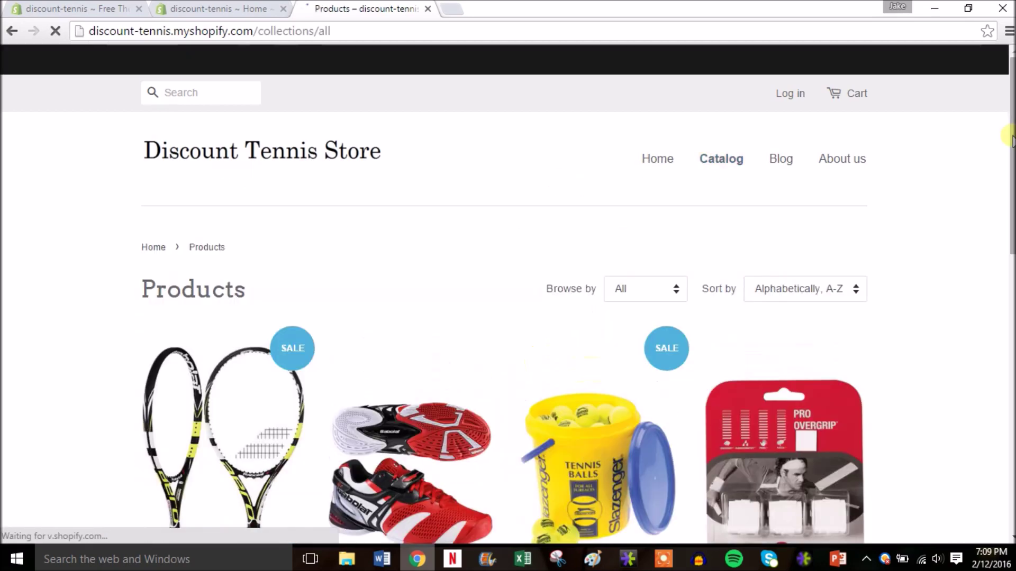
pyautogui.scroll(-5, 728, 164)
pyautogui.moveTo(1012, 256); pyautogui.dragTo(1010, 125)
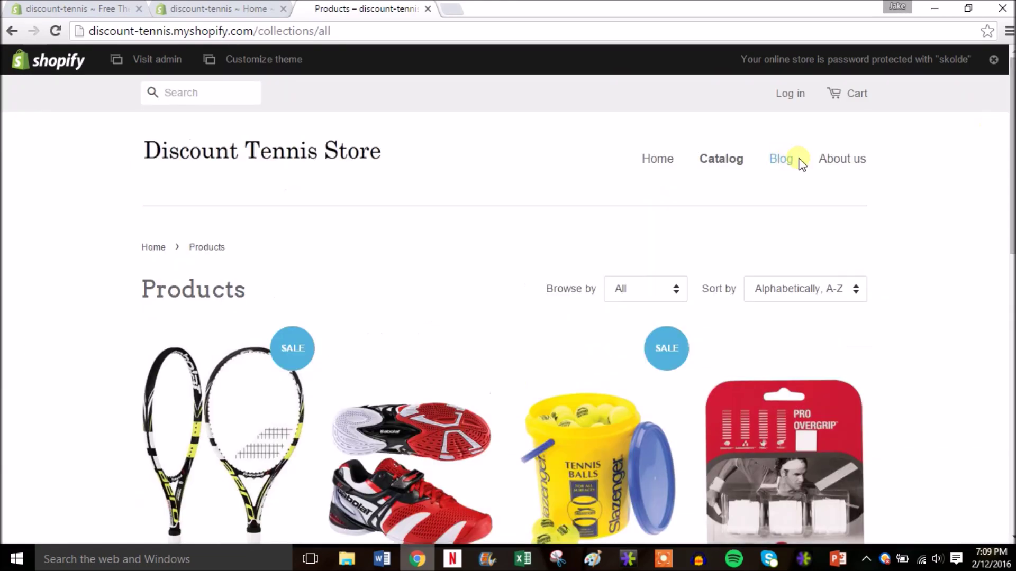
# Step: View the About us page, scrolling through its template text and Follow Us footer
pyautogui.click(842, 159)
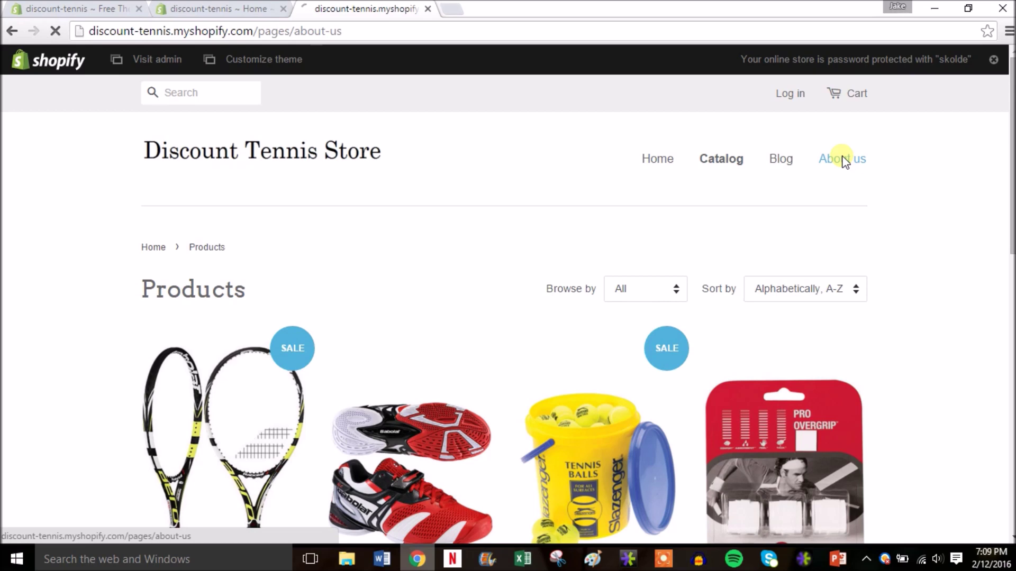
pyautogui.moveTo(1013, 125); pyautogui.dragTo(1012, 182)
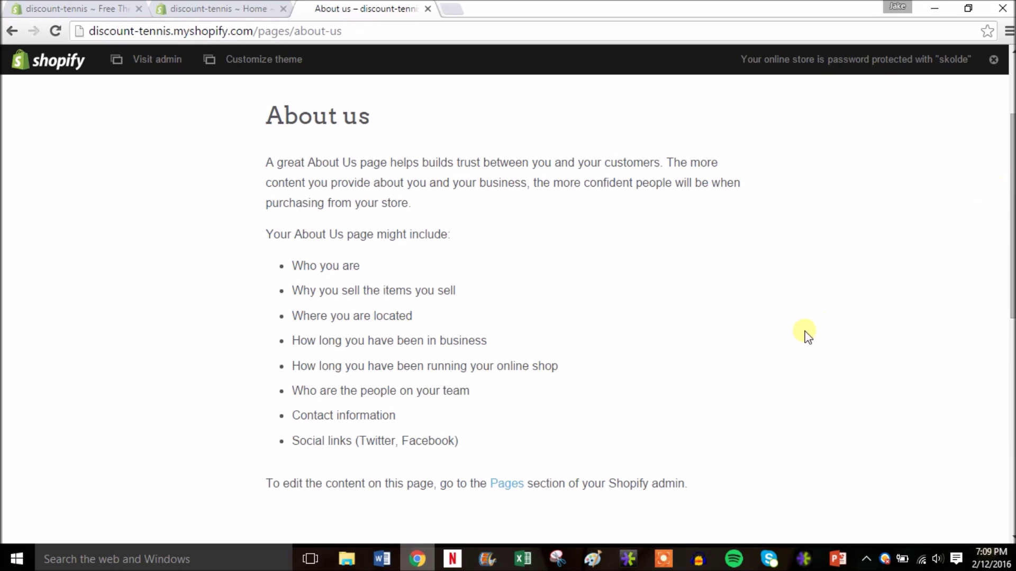
pyautogui.moveTo(1012, 315); pyautogui.dragTo(1010, 433)
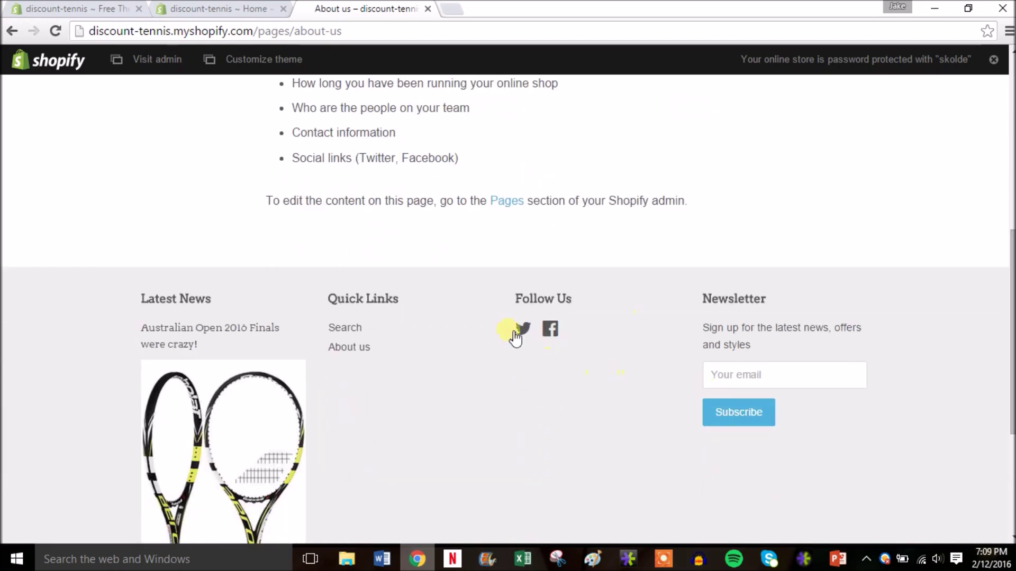
pyautogui.moveTo(1010, 296); pyautogui.dragTo(1004, 115)
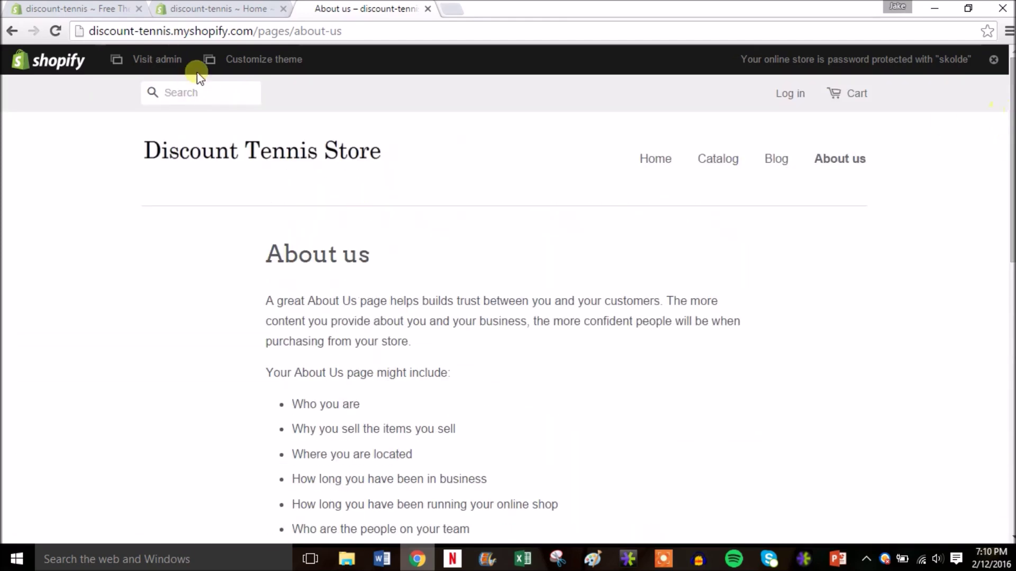
# Step: Check the empty Abandoned checkouts, then view the $29, $79 and $179 plan options
pyautogui.click(428, 10)
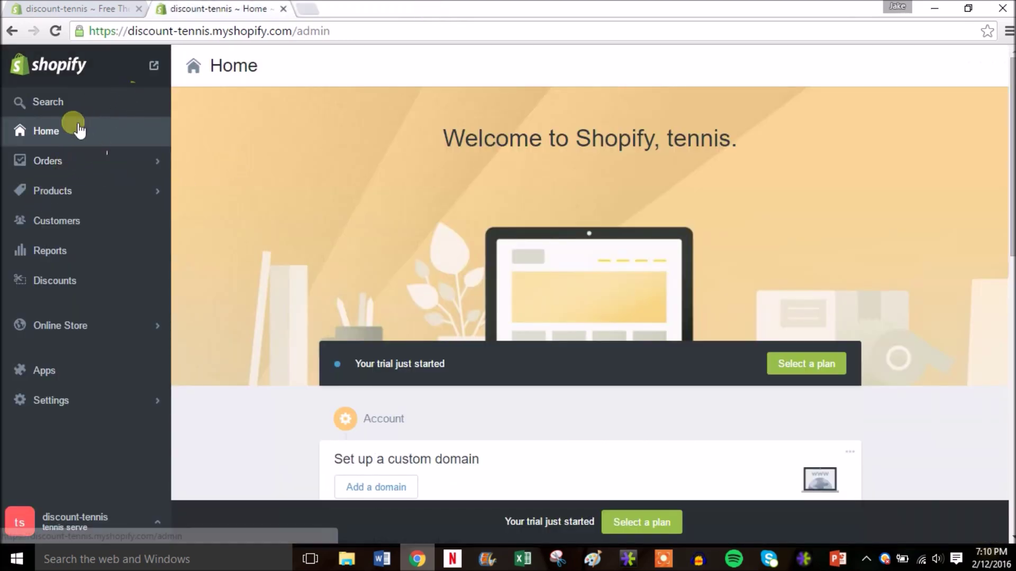
pyautogui.click(67, 160)
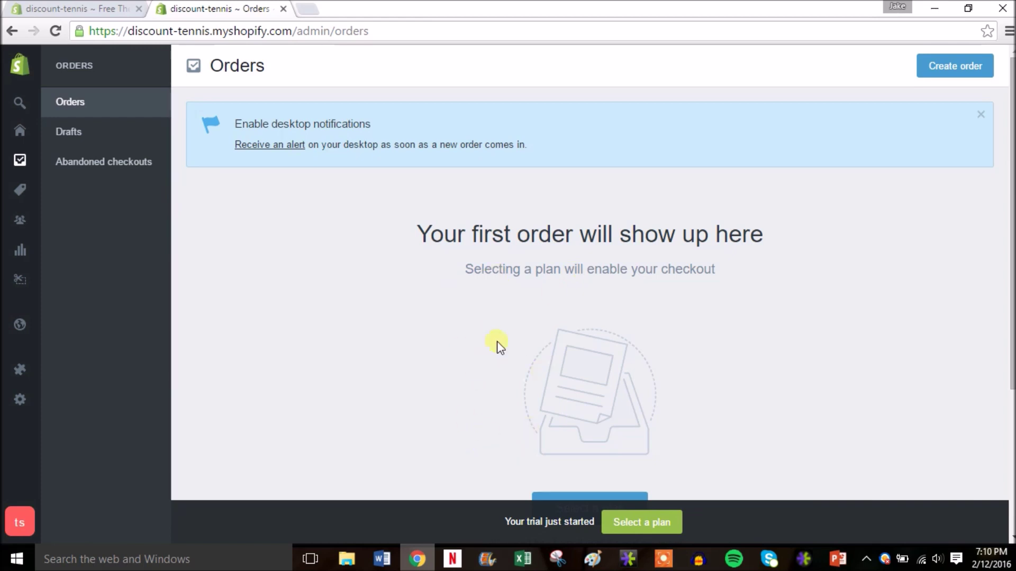
pyautogui.click(111, 165)
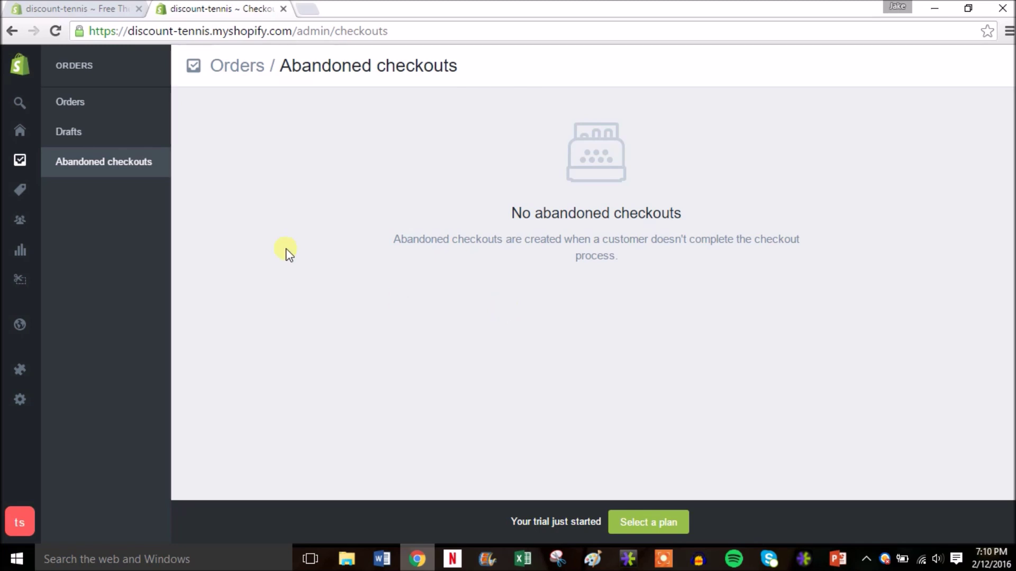
pyautogui.click(636, 521)
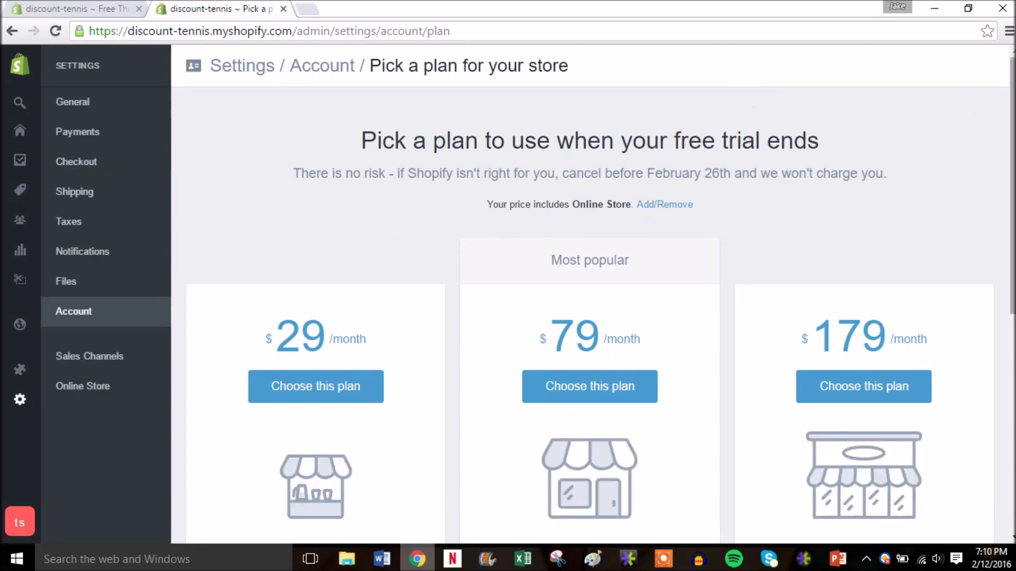
pyautogui.scroll(-1, 1008, 140)
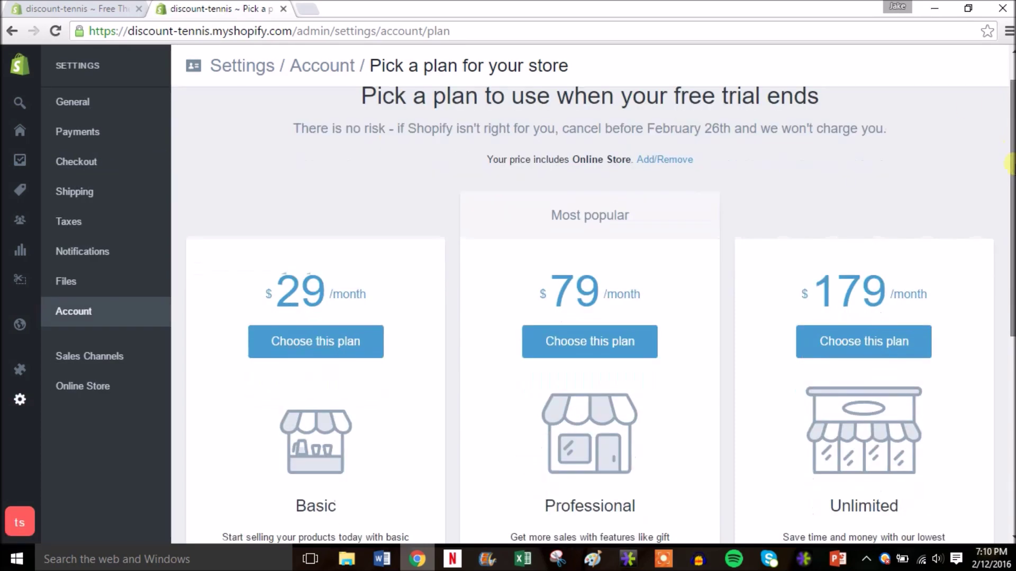
pyautogui.scroll(-2, 448, 244)
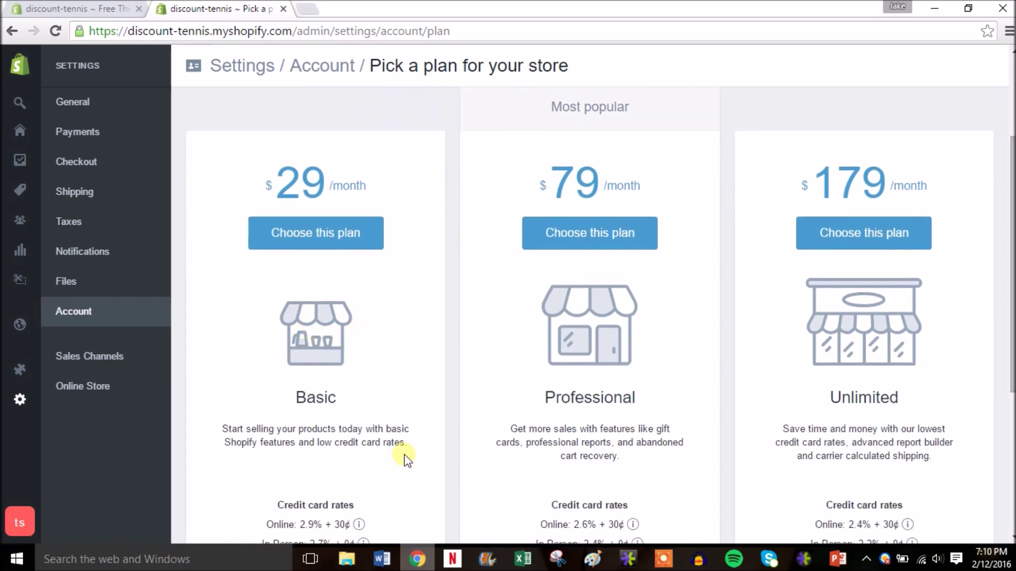
pyautogui.scroll(-3, 405, 458)
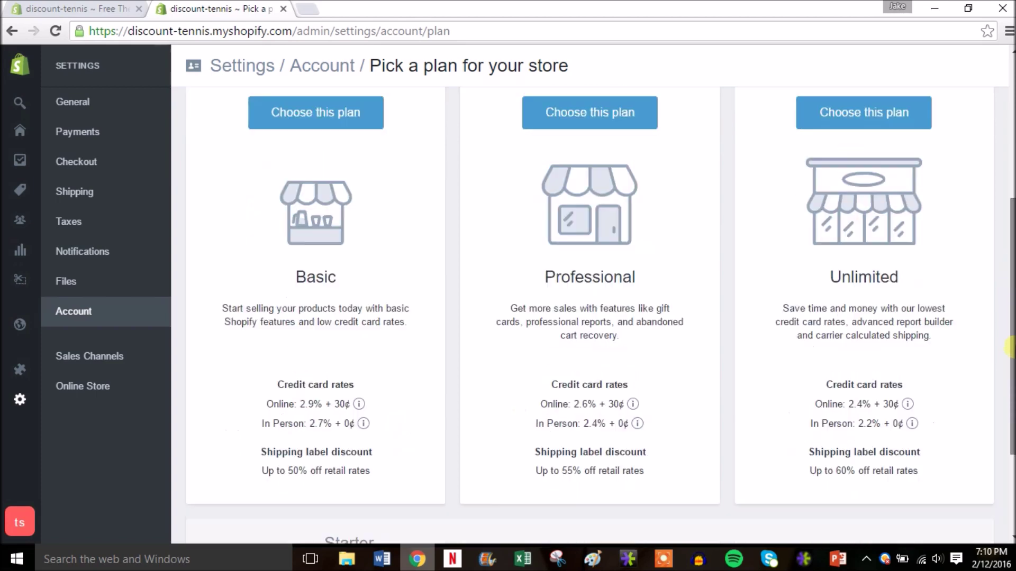
pyautogui.scroll(1, 600, 321)
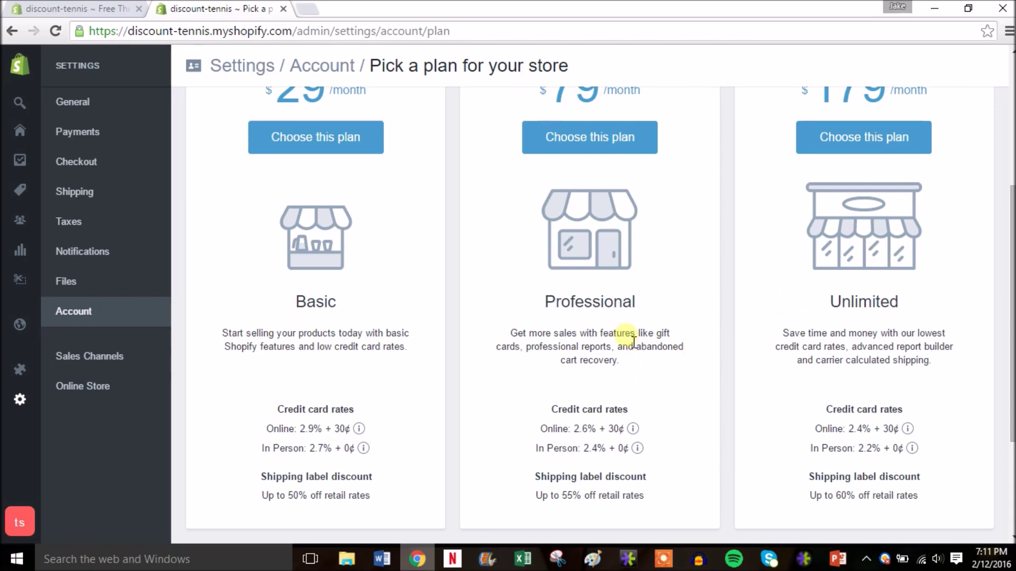
pyautogui.scroll(1, 1008, 319)
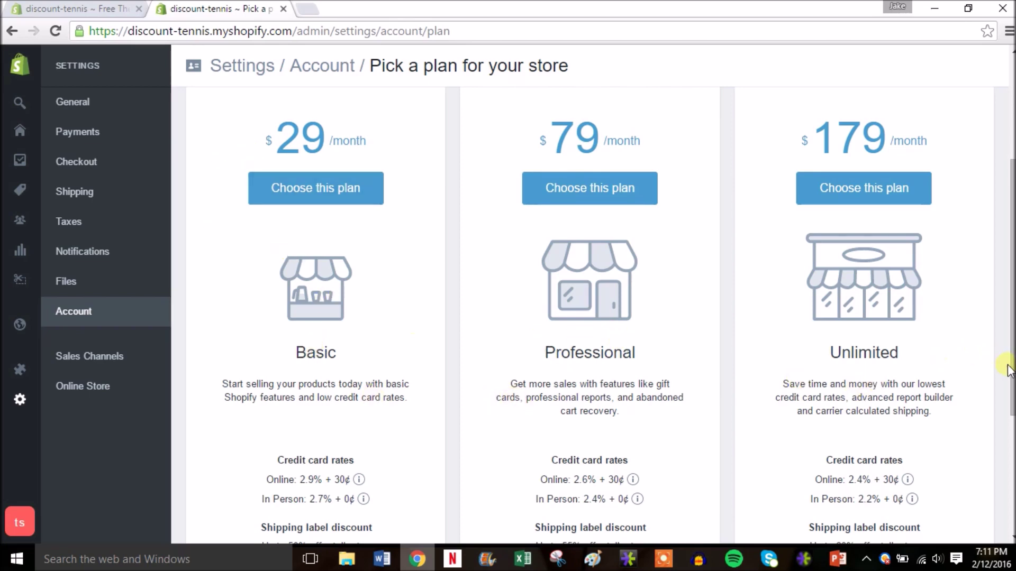
pyautogui.scroll(-1, 1012, 391)
pyautogui.scroll(-1, 1012, 391)
pyautogui.scroll(1, 1012, 392)
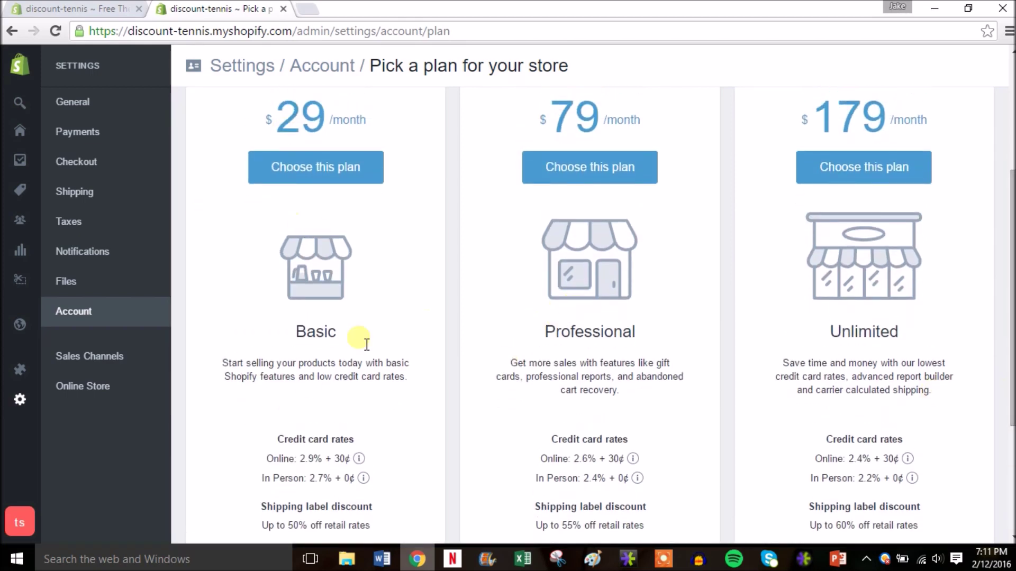
pyautogui.scroll(4, 1012, 391)
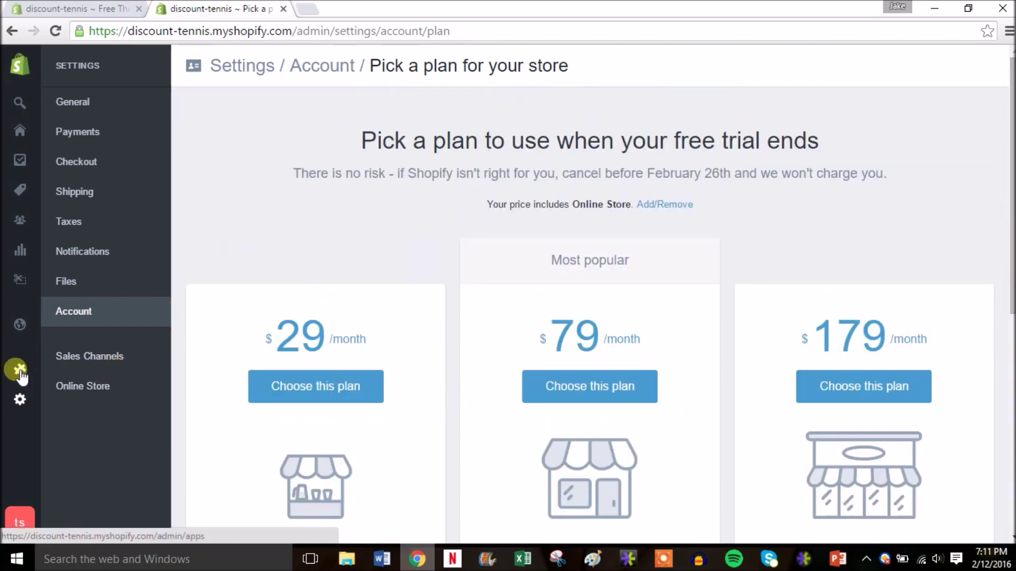
pyautogui.moveTo(16, 369)
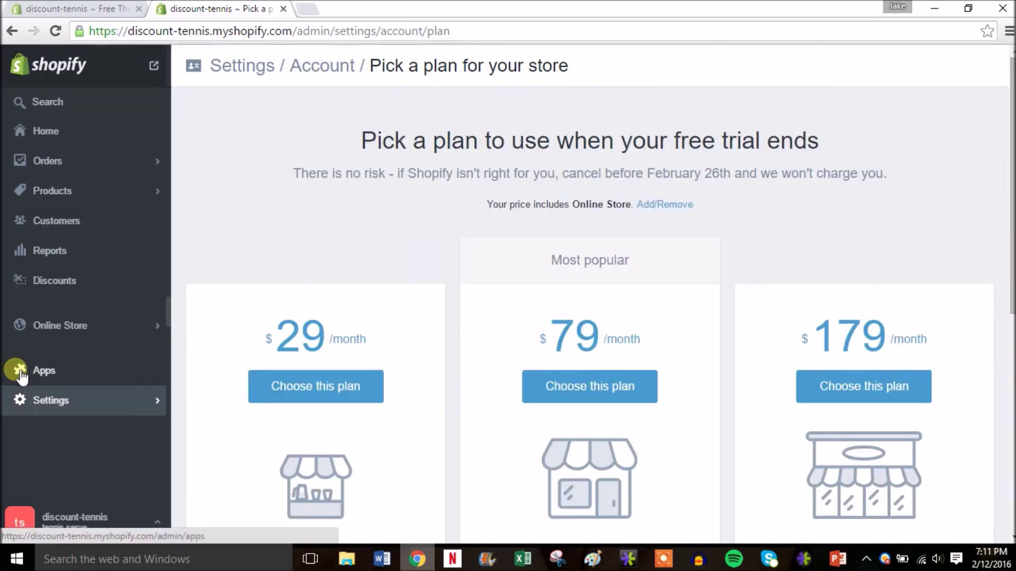
# Step: Start a new discount code in Discounts with a randomly generated code name
pyautogui.click(83, 278)
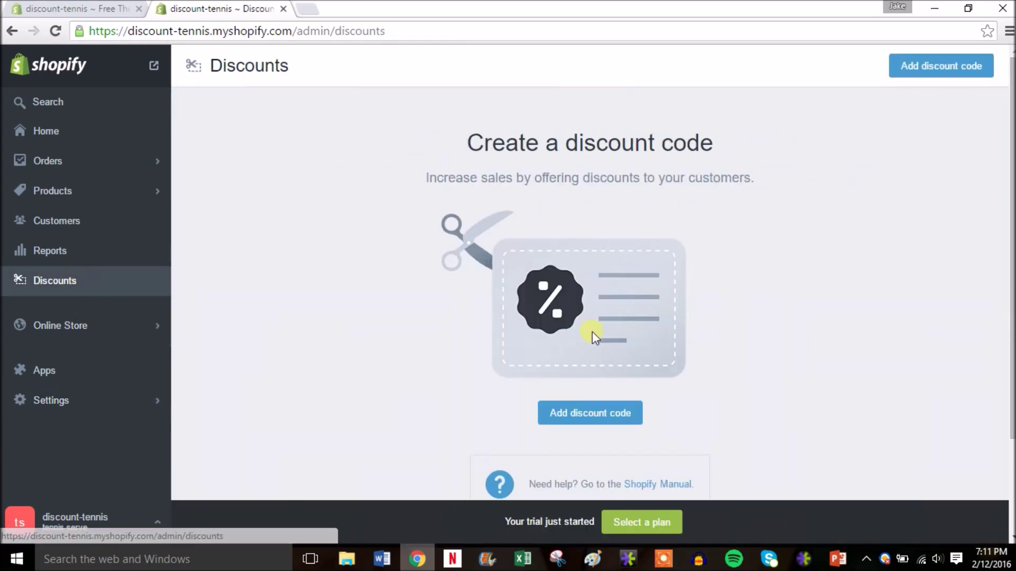
pyautogui.scroll(-1, 621, 382)
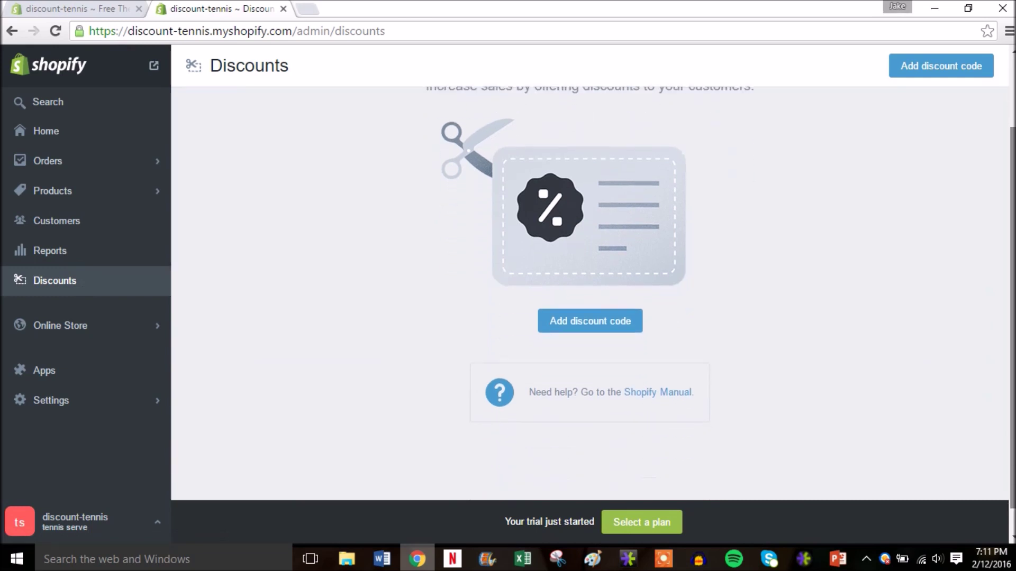
pyautogui.click(589, 365)
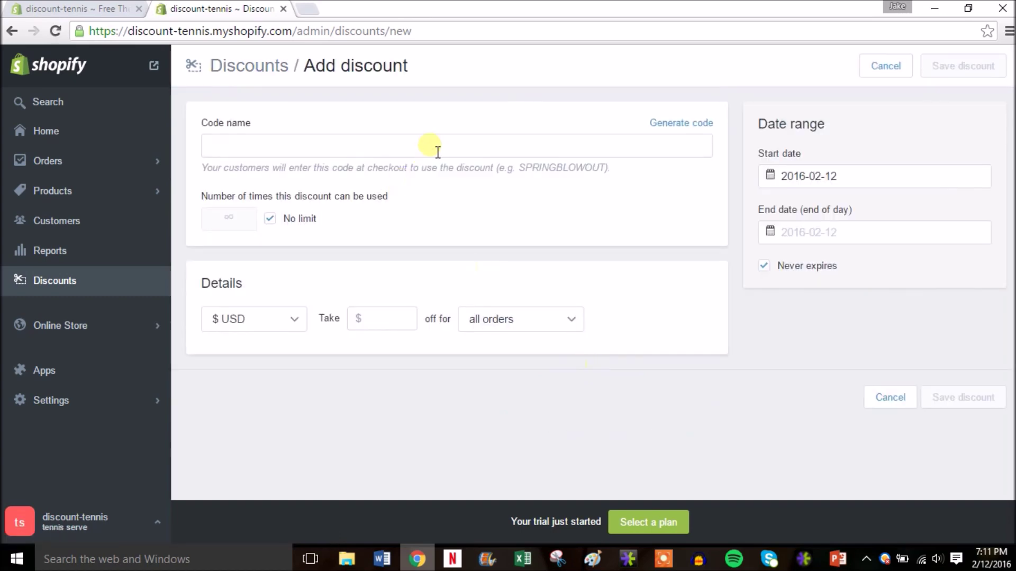
pyautogui.click(701, 123)
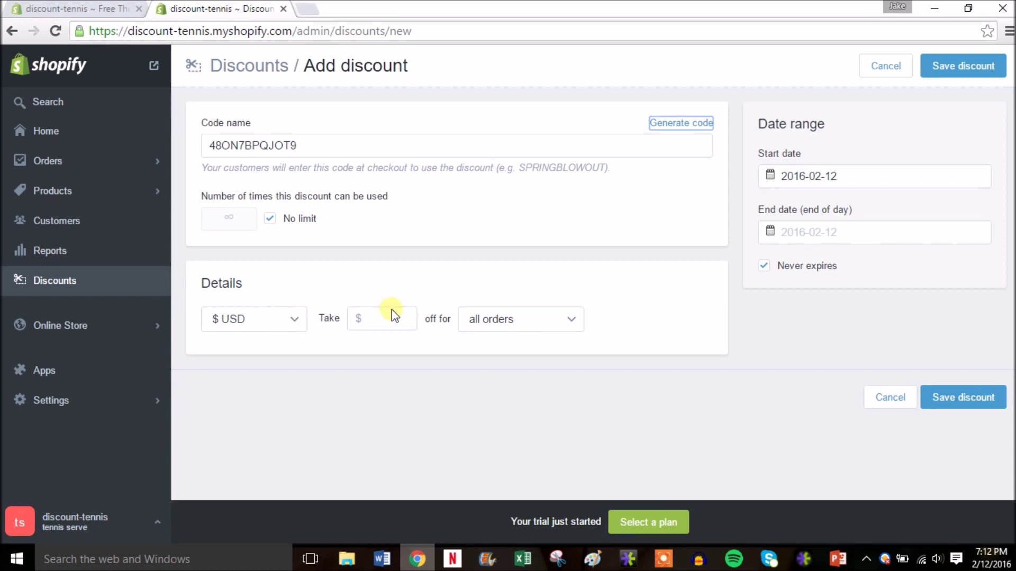
# Step: Make the code take $10 off all orders and save the discount
pyautogui.click(405, 322)
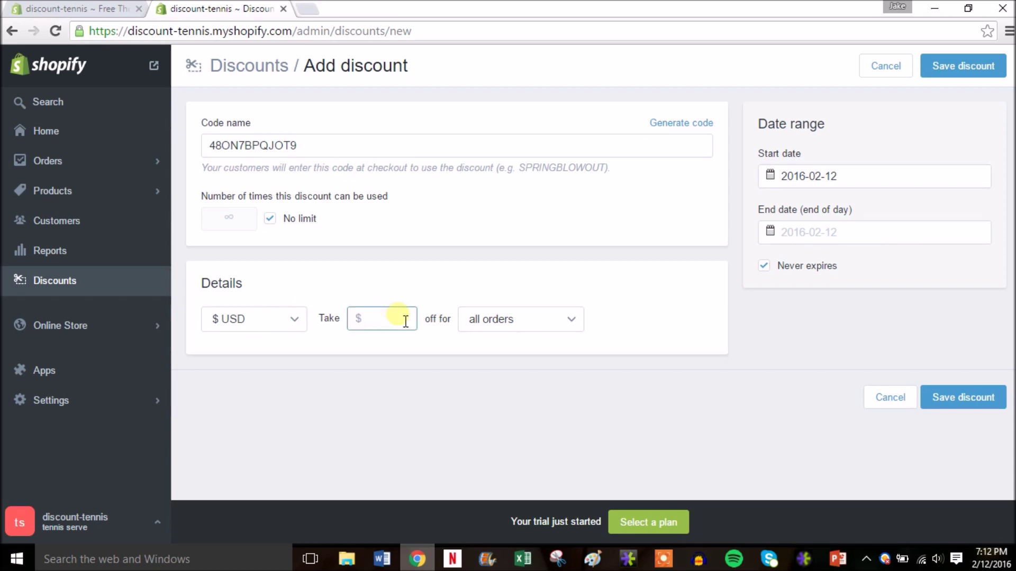
pyautogui.write('10')
pyautogui.click(551, 322)
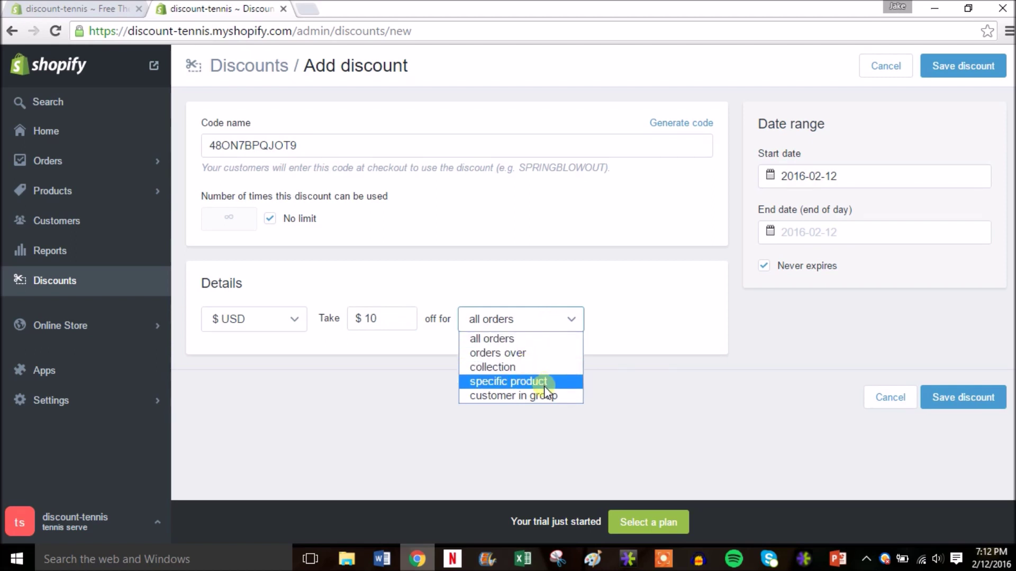
pyautogui.click(607, 317)
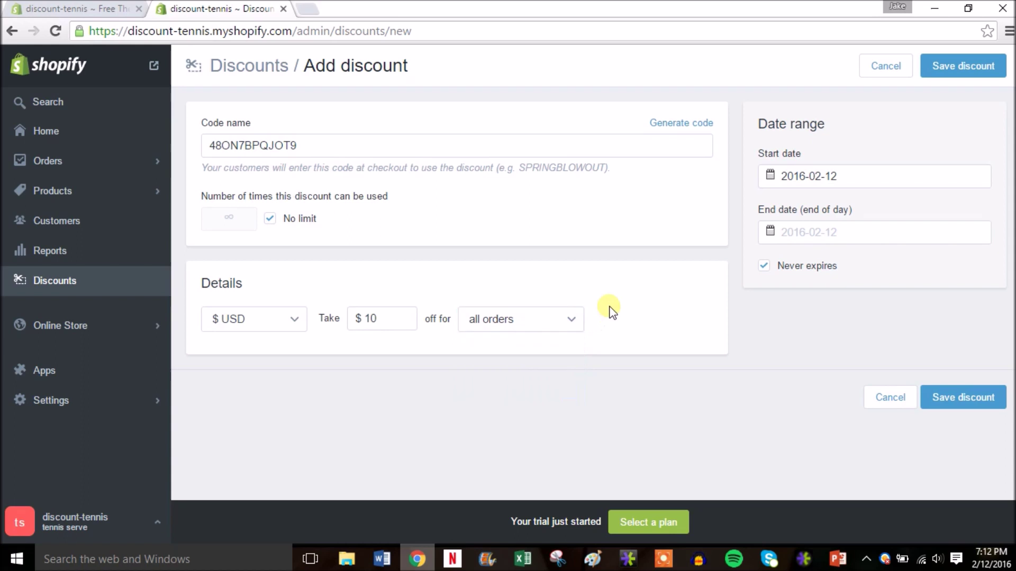
pyautogui.click(959, 68)
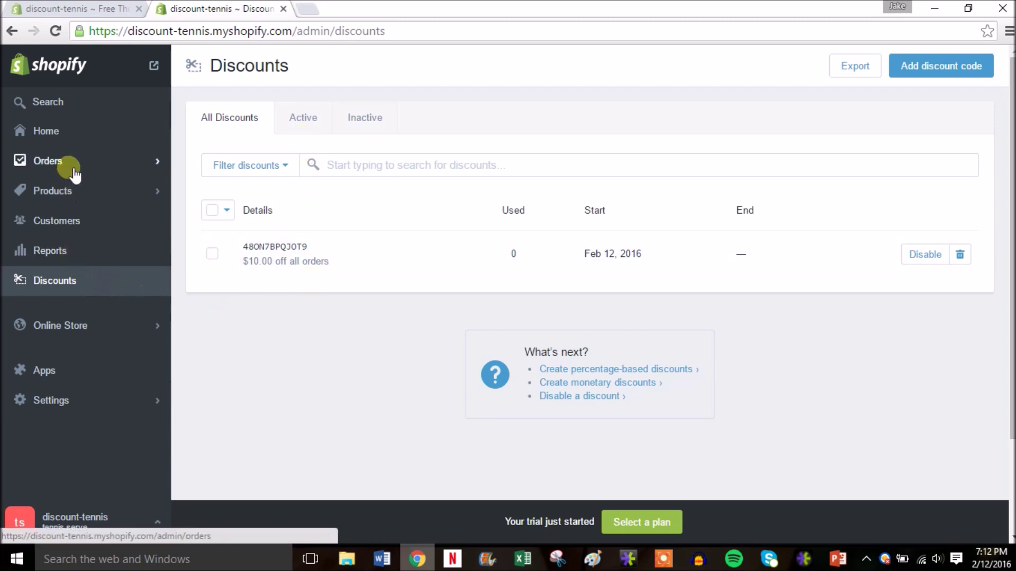
# Step: Return to the admin Home dashboard and open the online store in a new tab
pyautogui.click(96, 129)
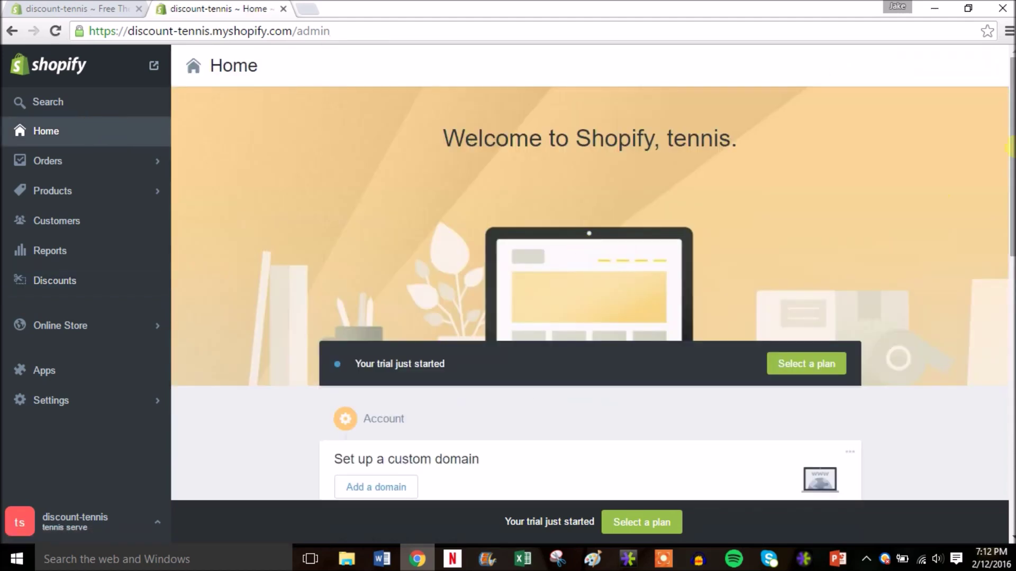
pyautogui.scroll(-5, 1011, 235)
pyautogui.moveTo(1009, 242); pyautogui.dragTo(1008, 151)
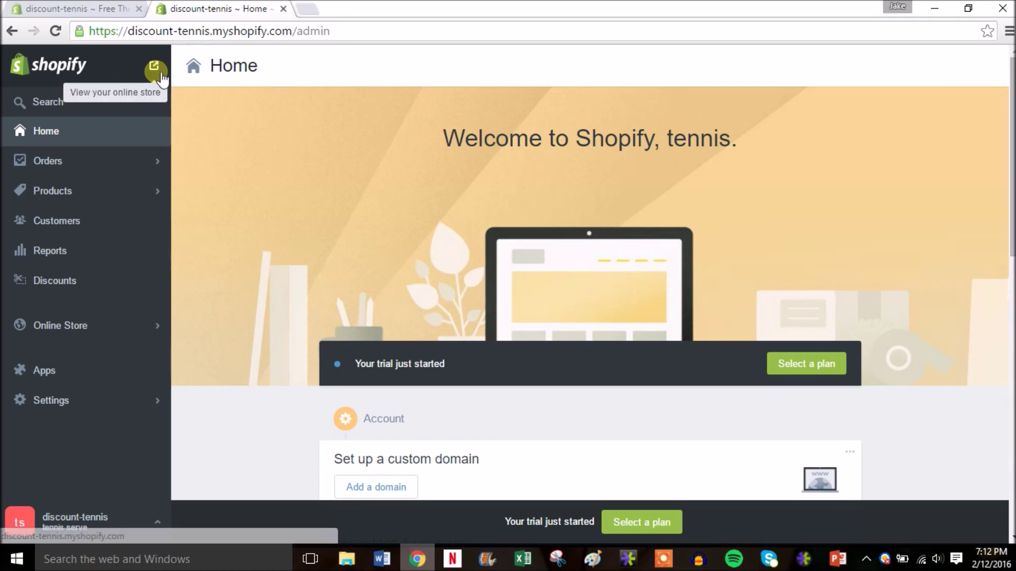
pyautogui.rightClick(153, 68)
pyautogui.click(183, 81)
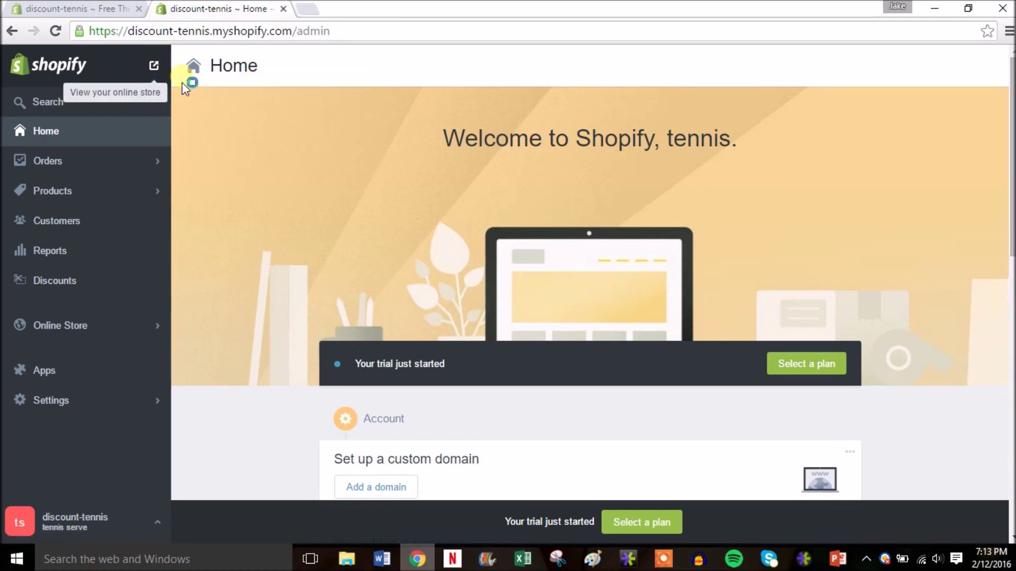
# Step: View the Discount Tennis Store storefront tab, scrolling to Featured Items and back to the top
pyautogui.click(330, 11)
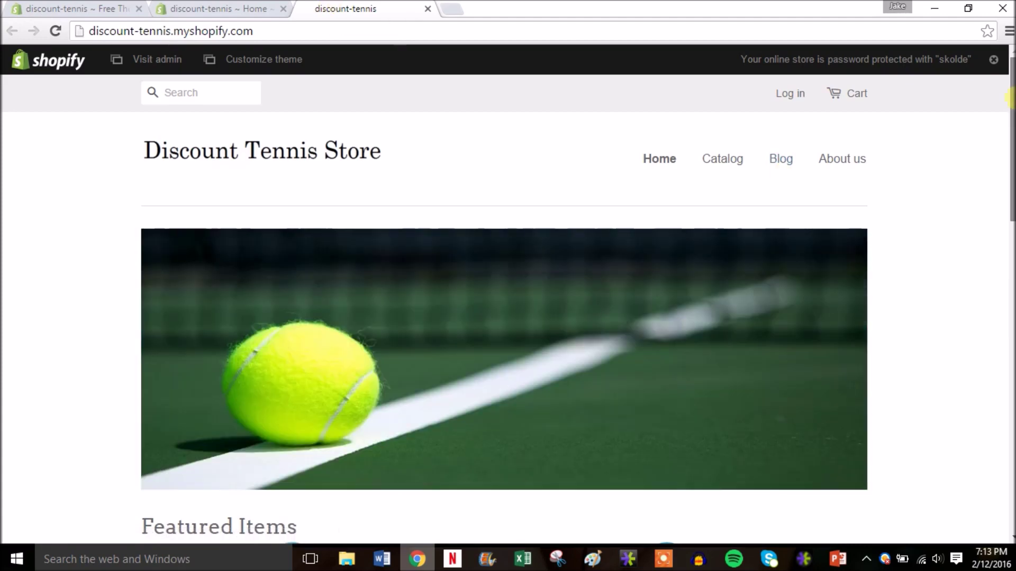
pyautogui.scroll(-1, 1011, 112)
pyautogui.moveTo(1011, 113); pyautogui.dragTo(1010, 140)
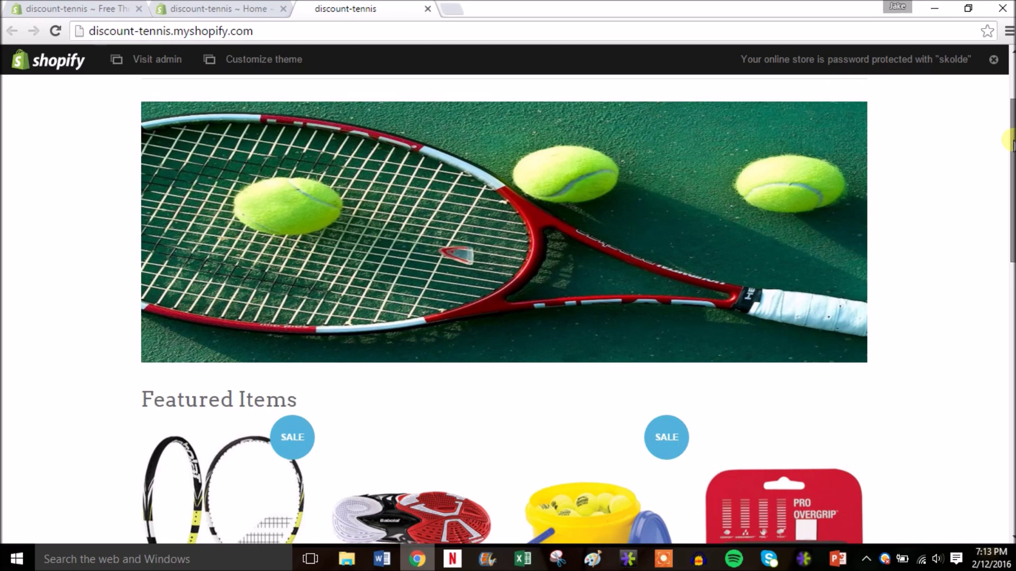
pyautogui.scroll(1, 1010, 142)
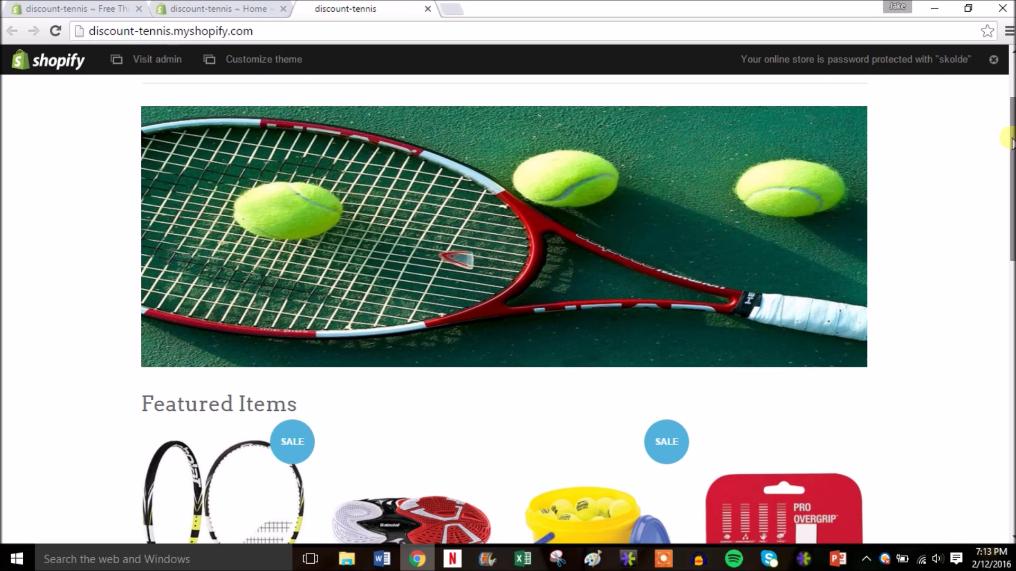
pyautogui.scroll(1, 1011, 142)
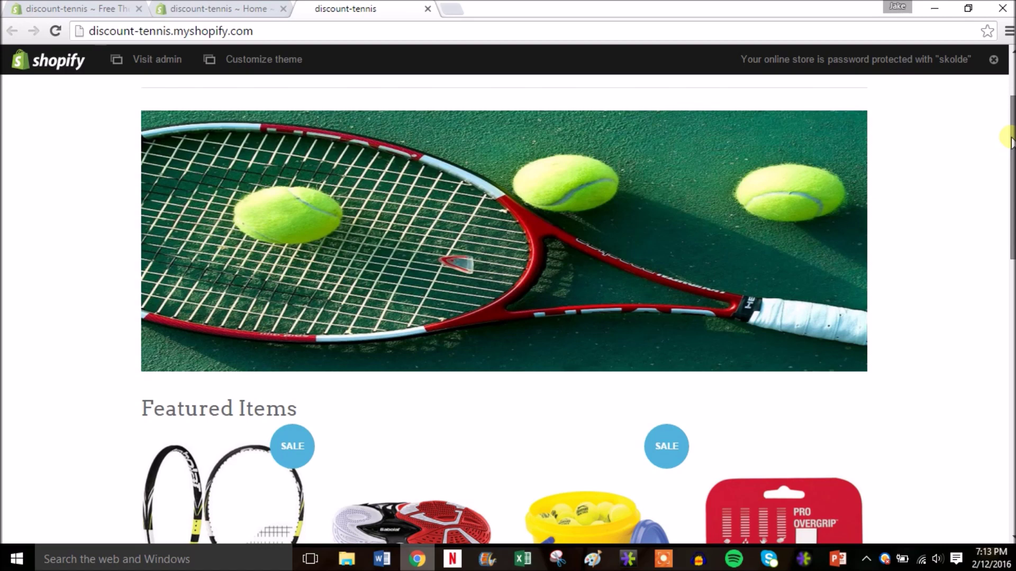
pyautogui.scroll(-1, 1011, 145)
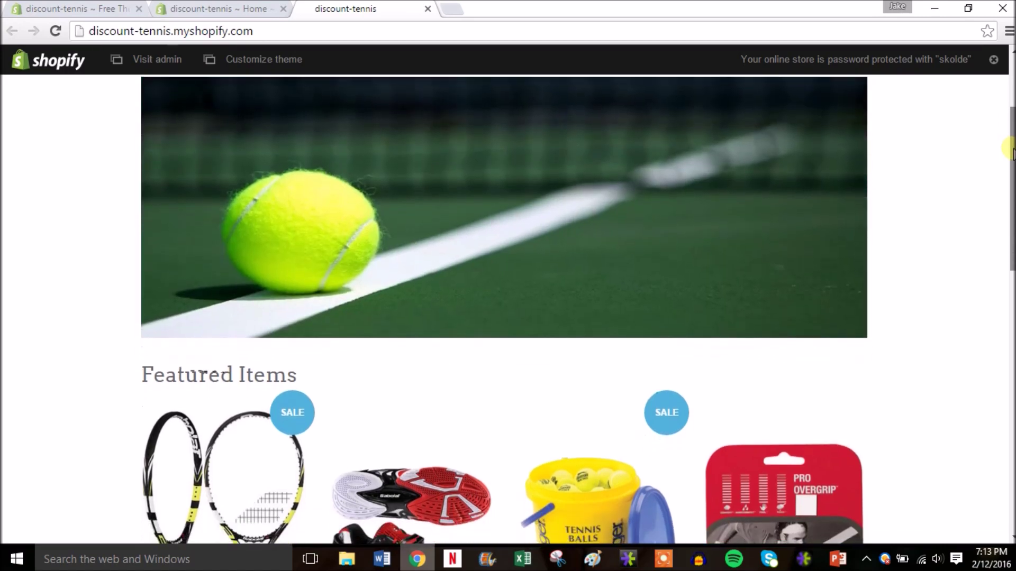
pyautogui.scroll(3, 1009, 148)
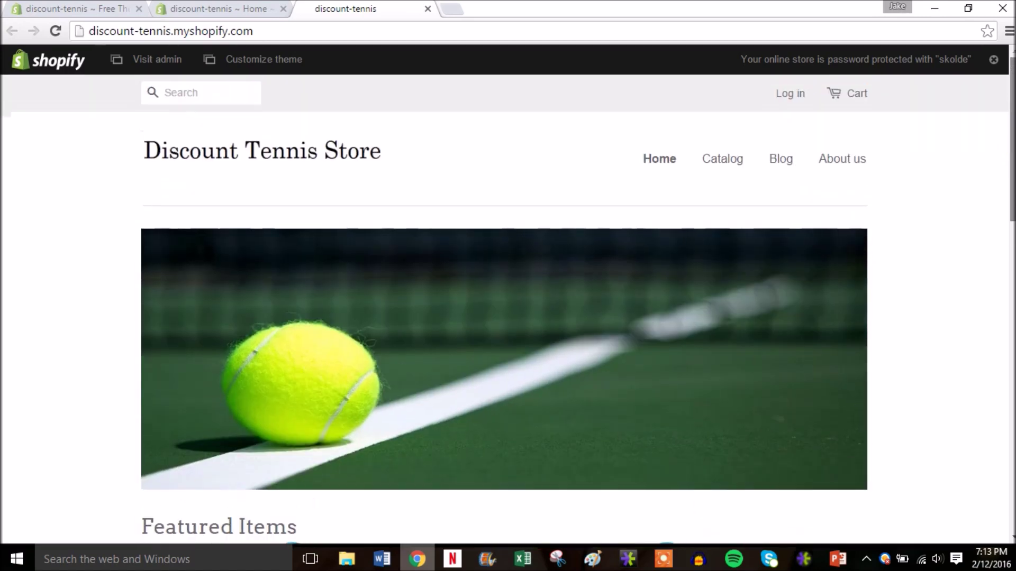